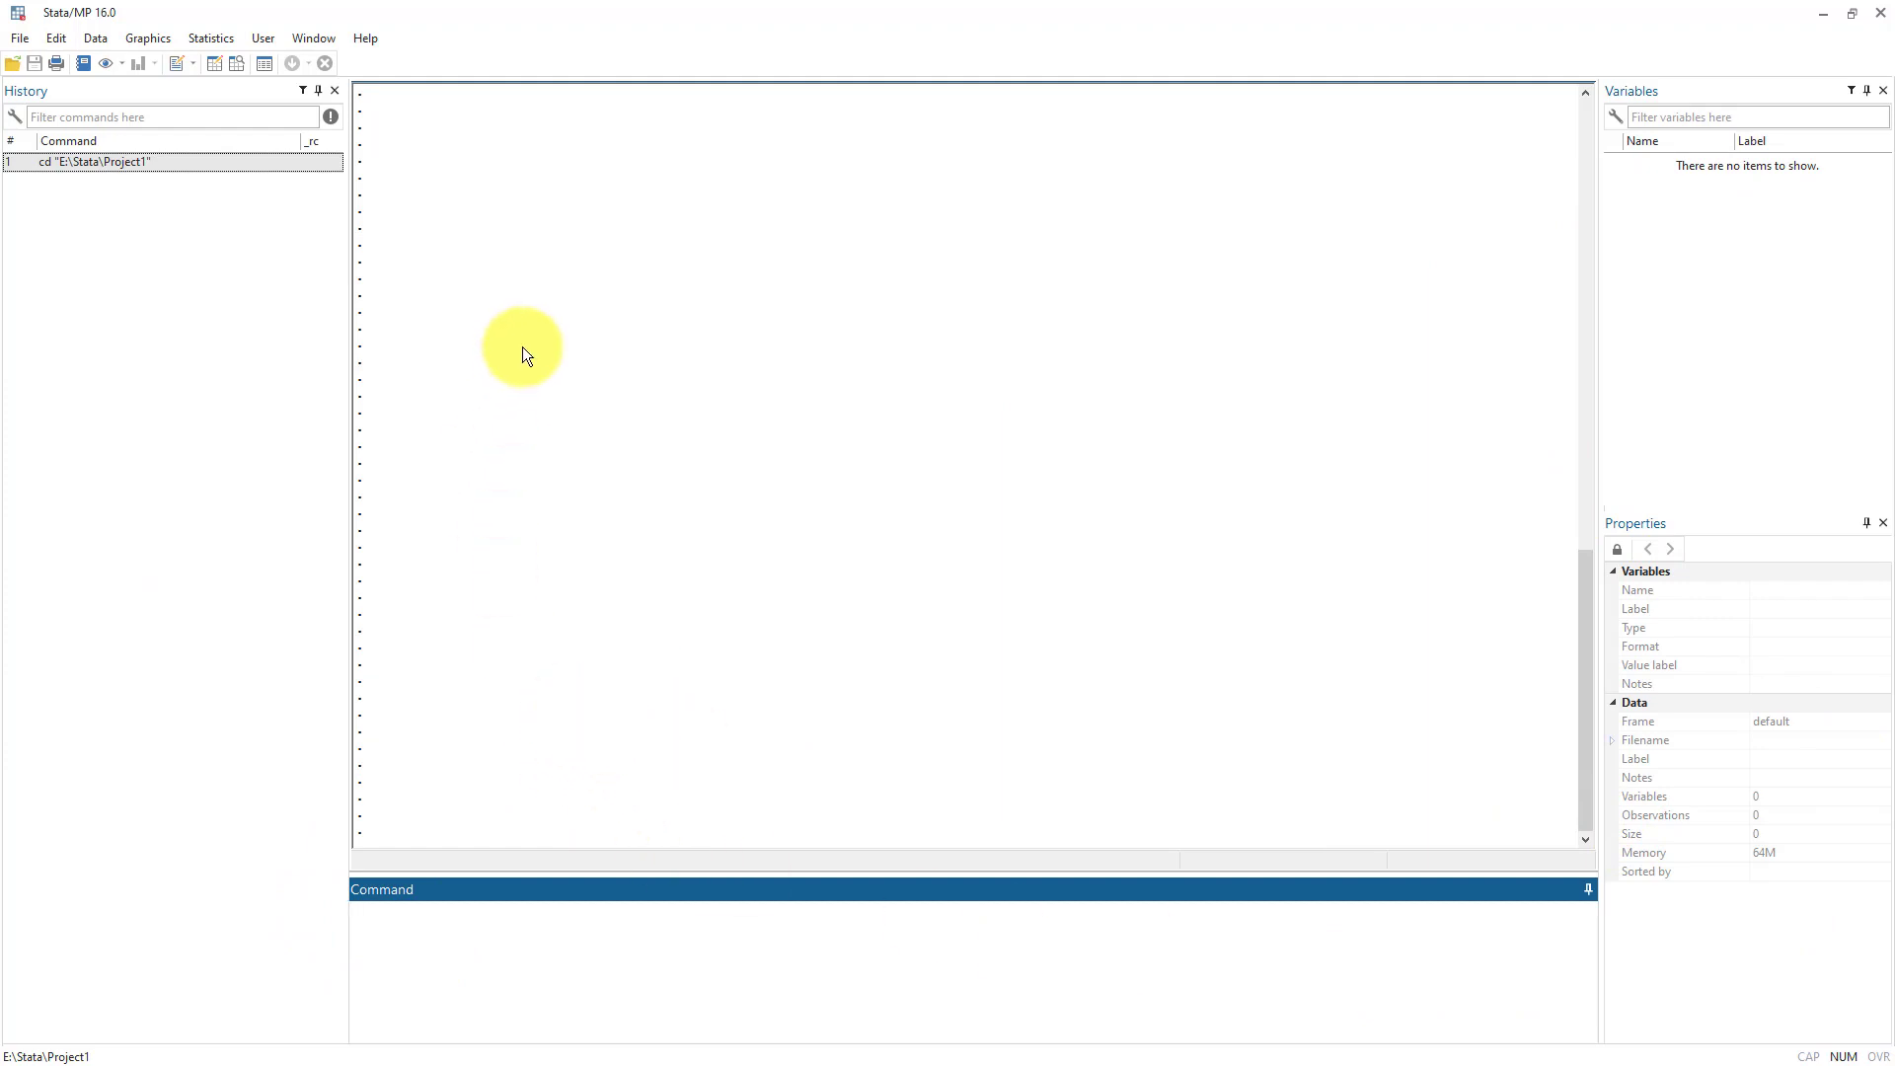
# Open the viewer page listing the sources of example datasets and place its window over the results area
pyautogui.click(529, 241)
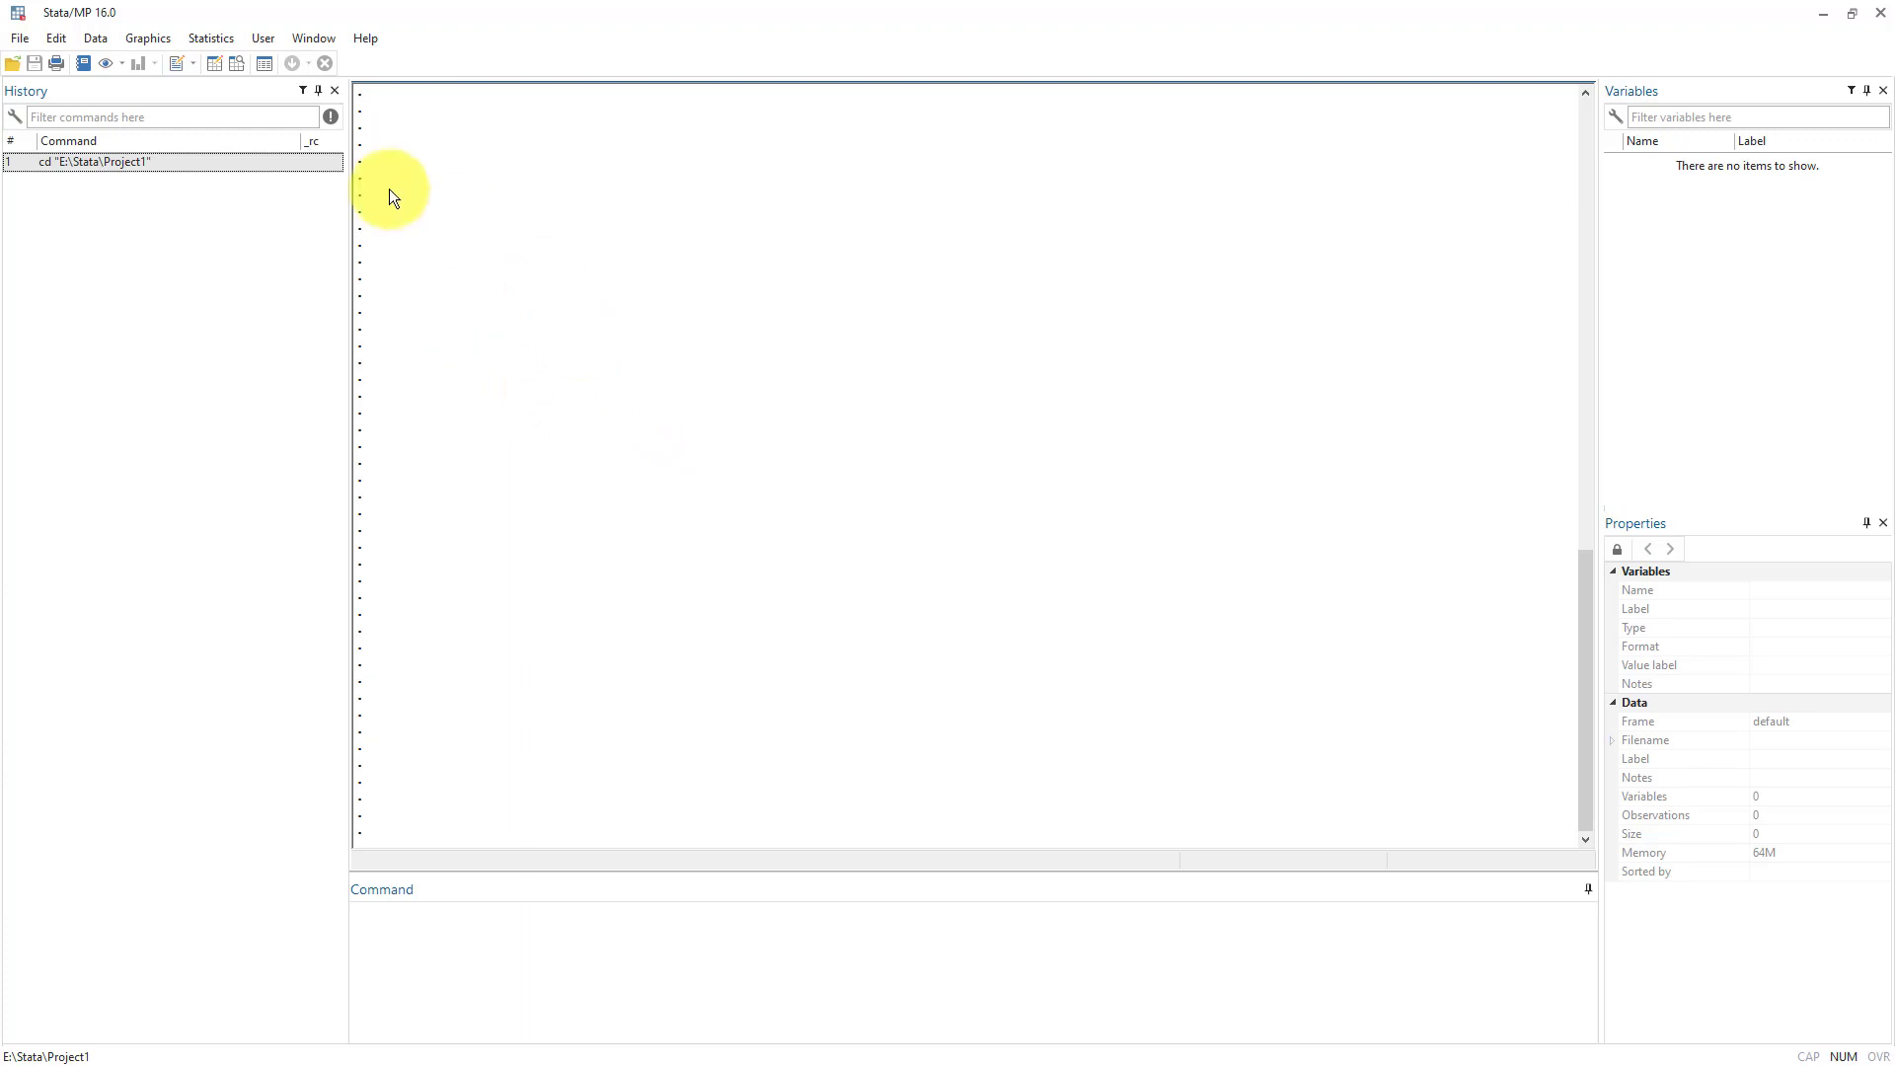
pyautogui.click(20, 43)
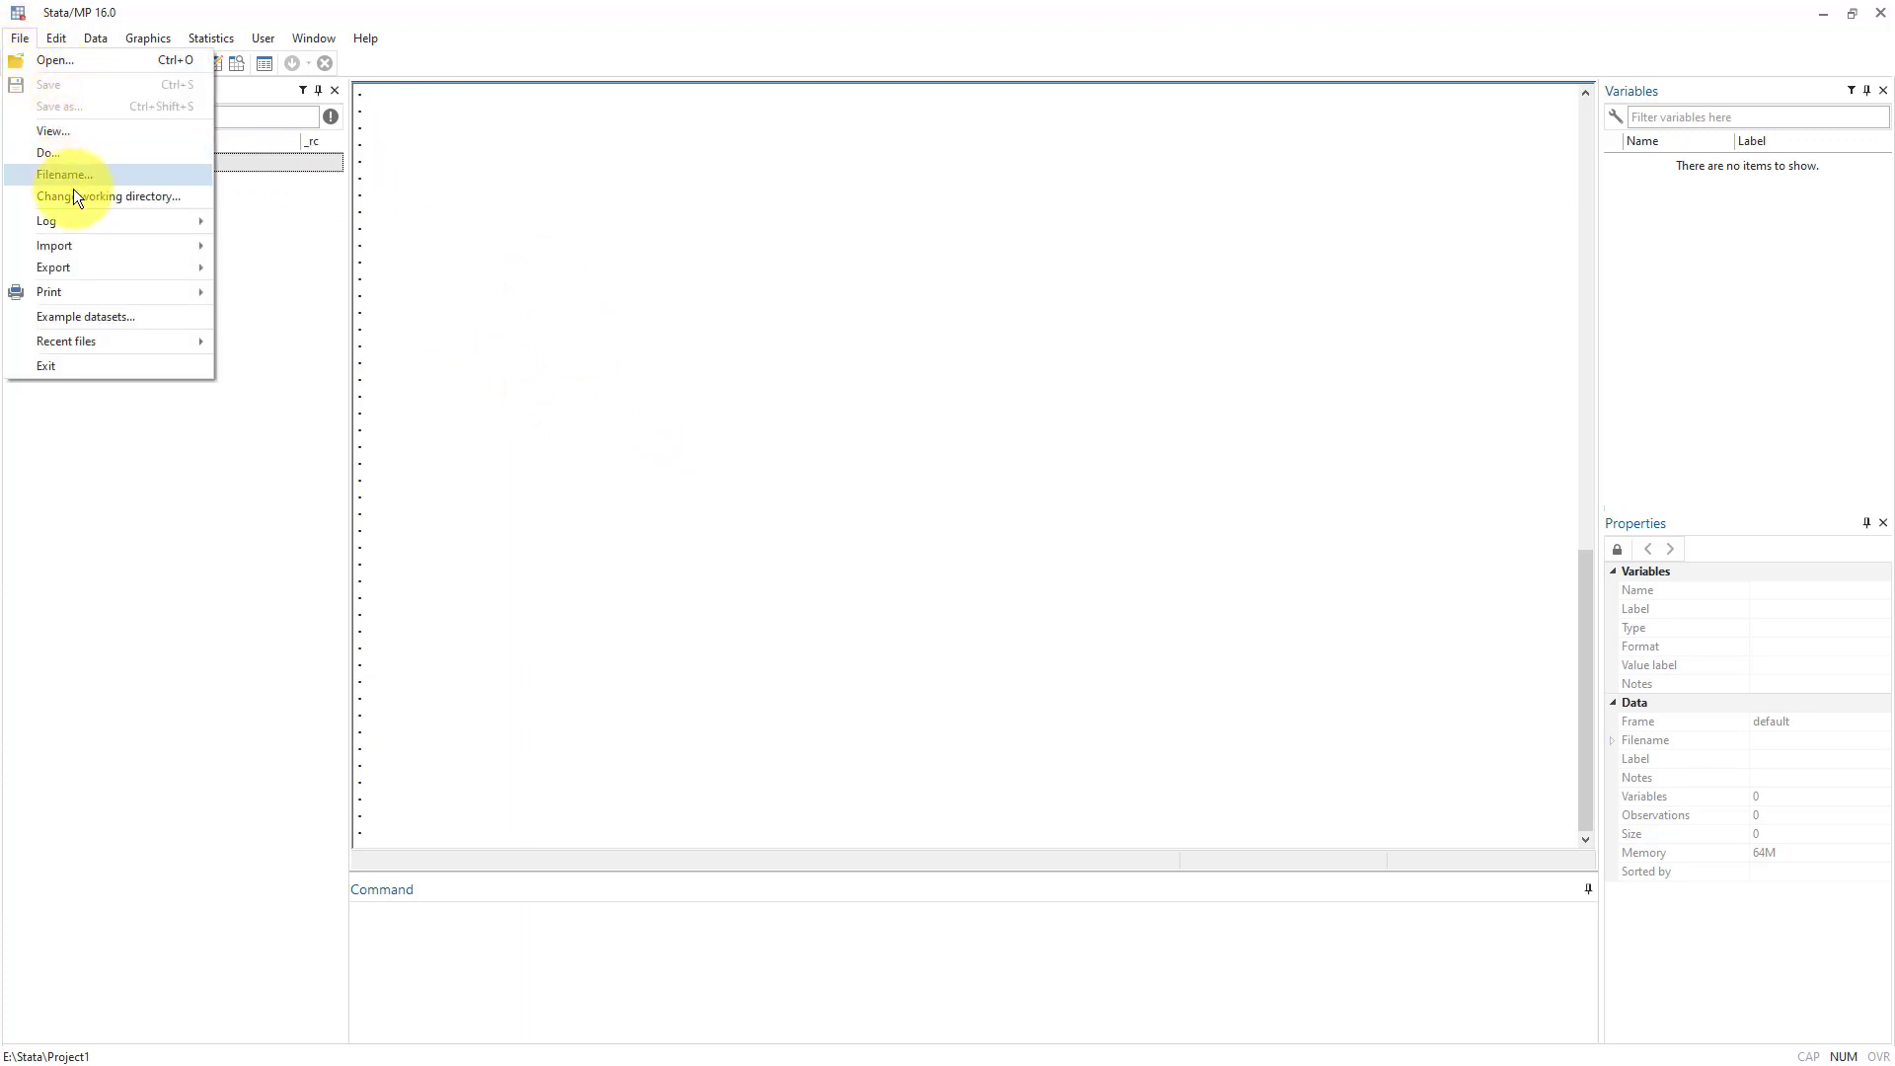
pyautogui.moveTo(77, 247)
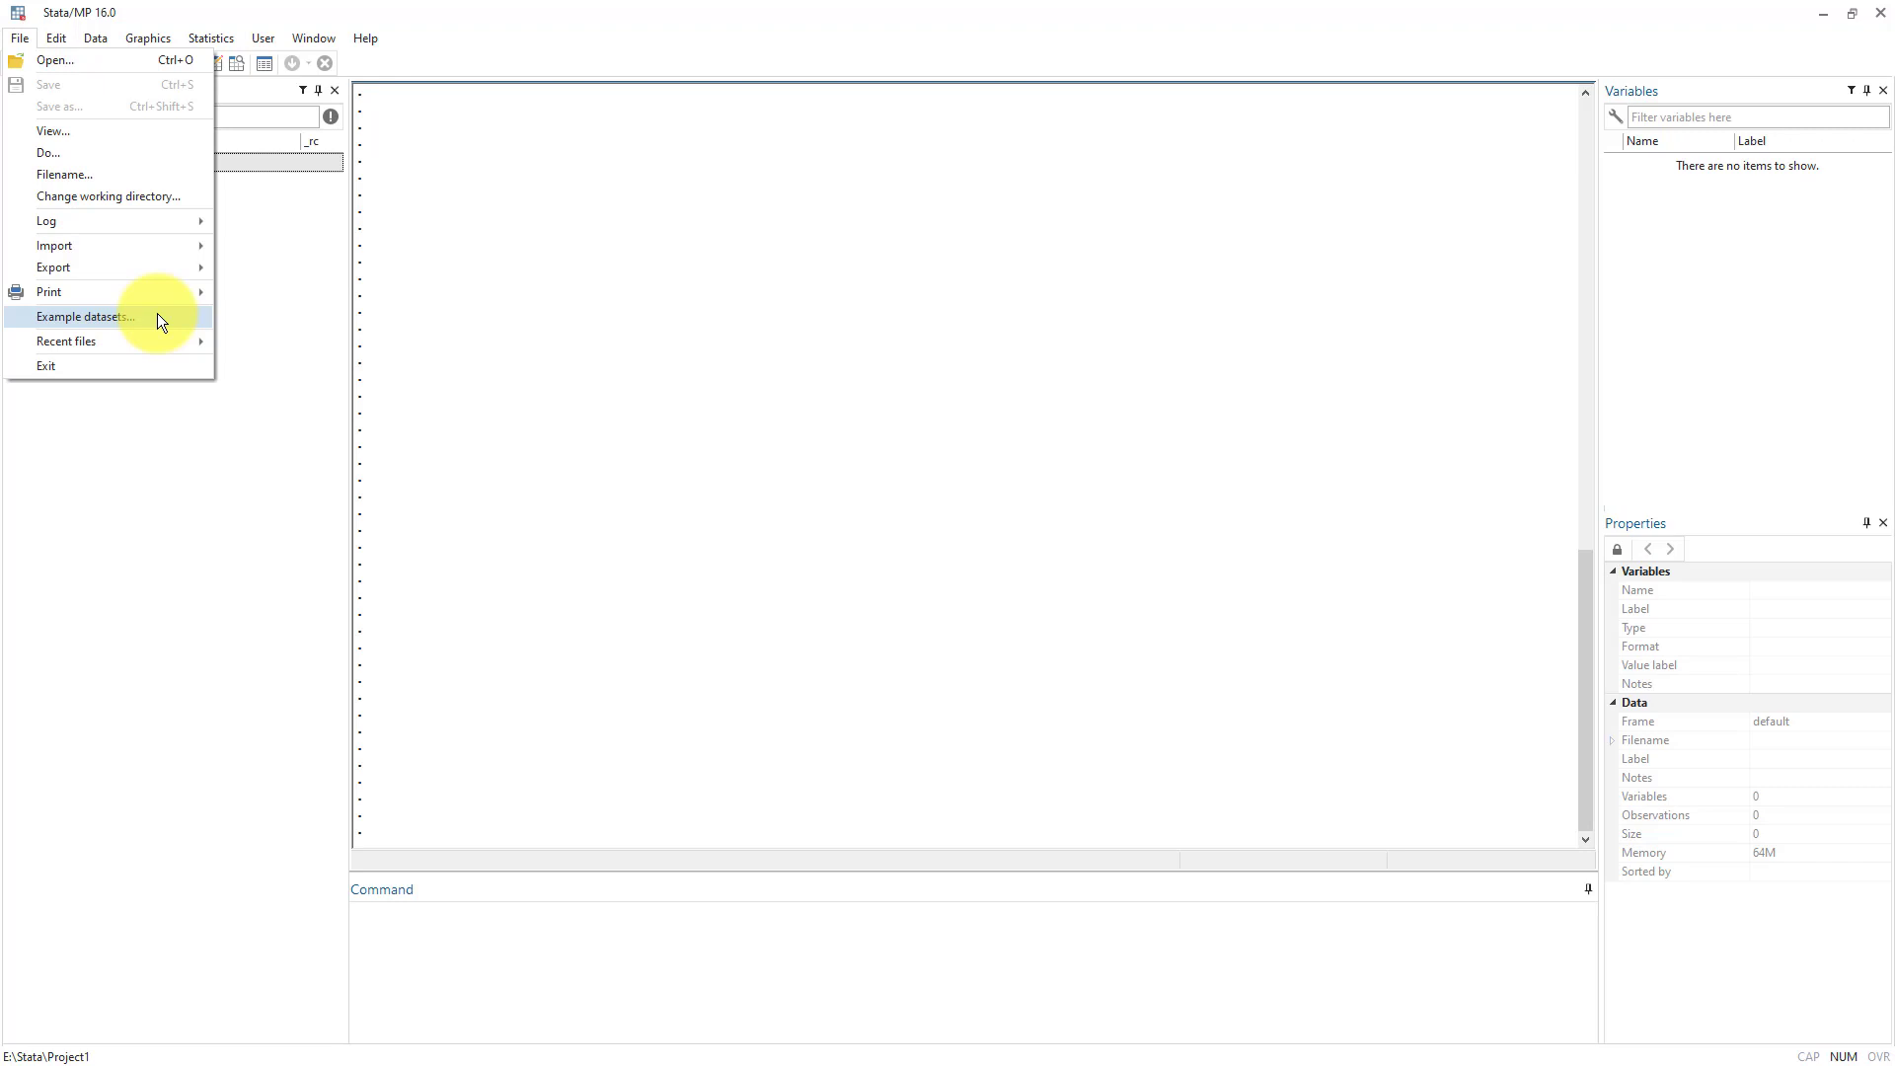
pyautogui.click(159, 318)
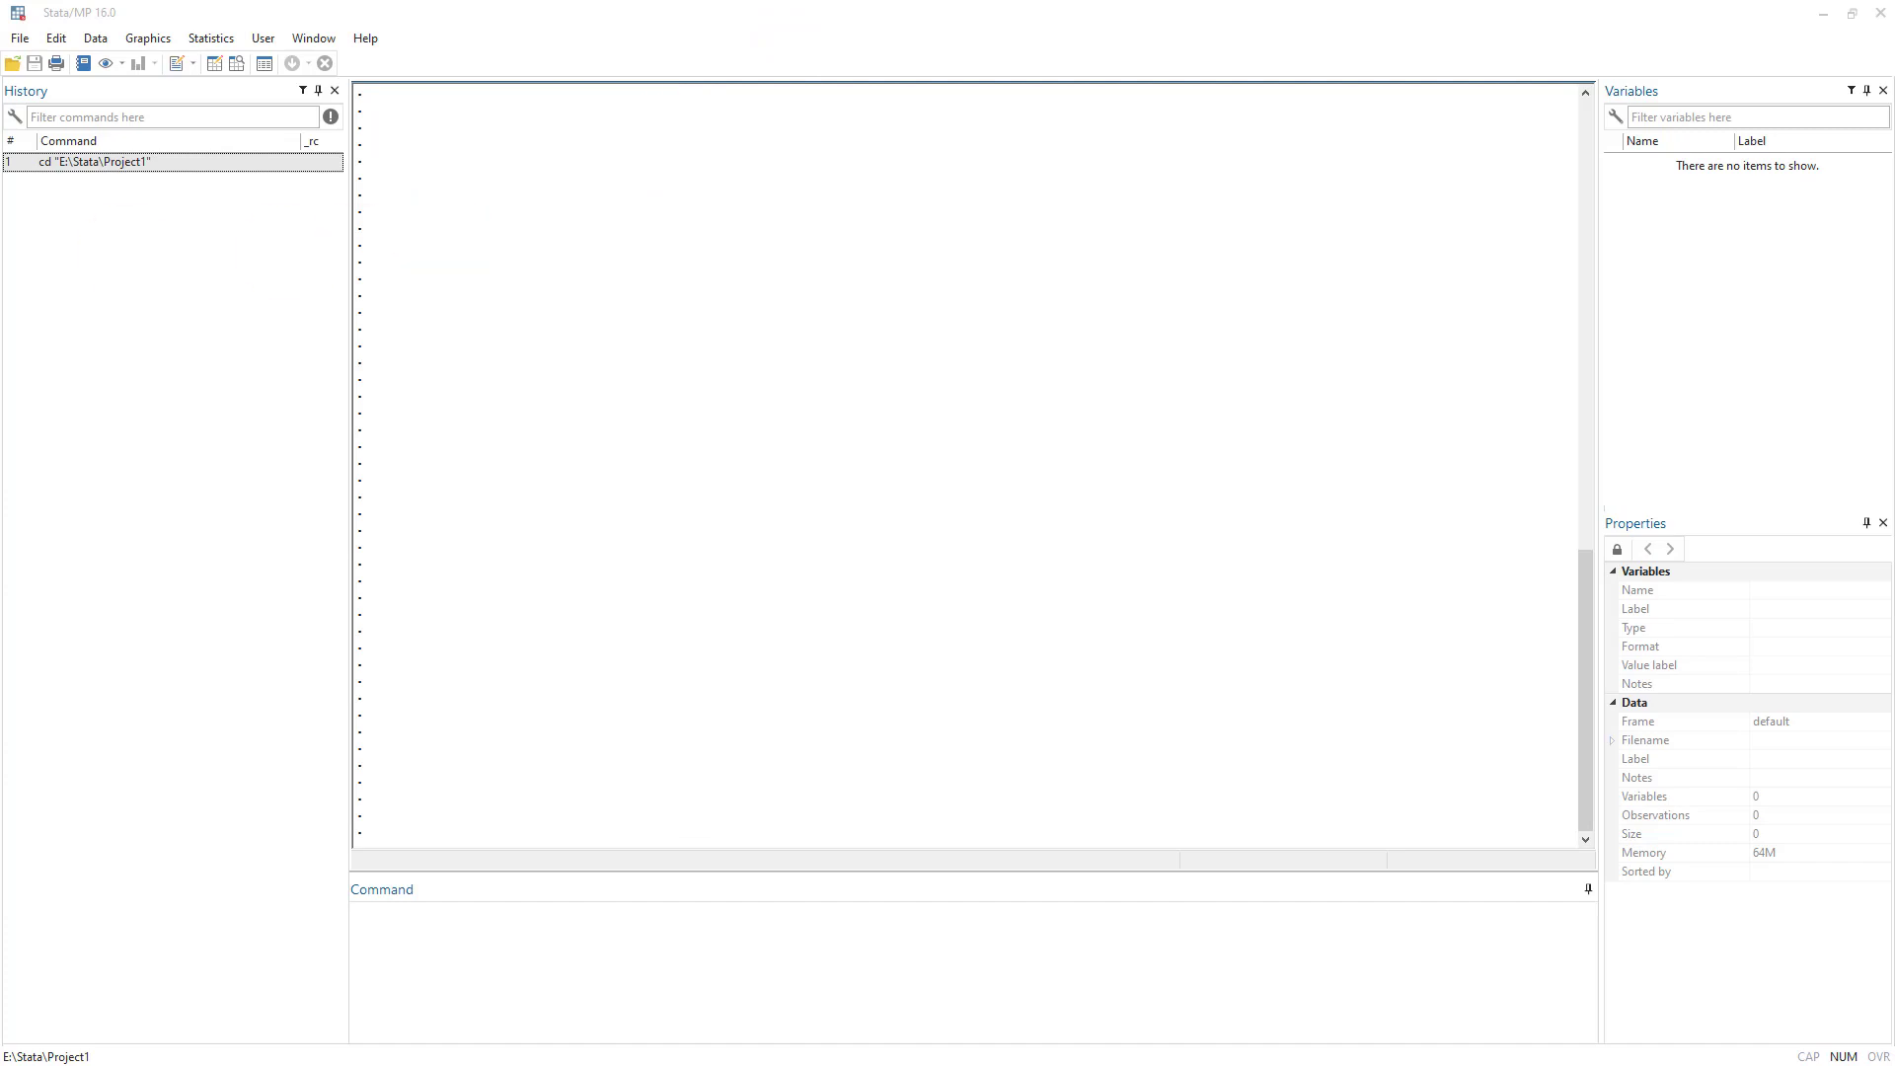
pyautogui.moveTo(86, 87); pyautogui.dragTo(802, 148)
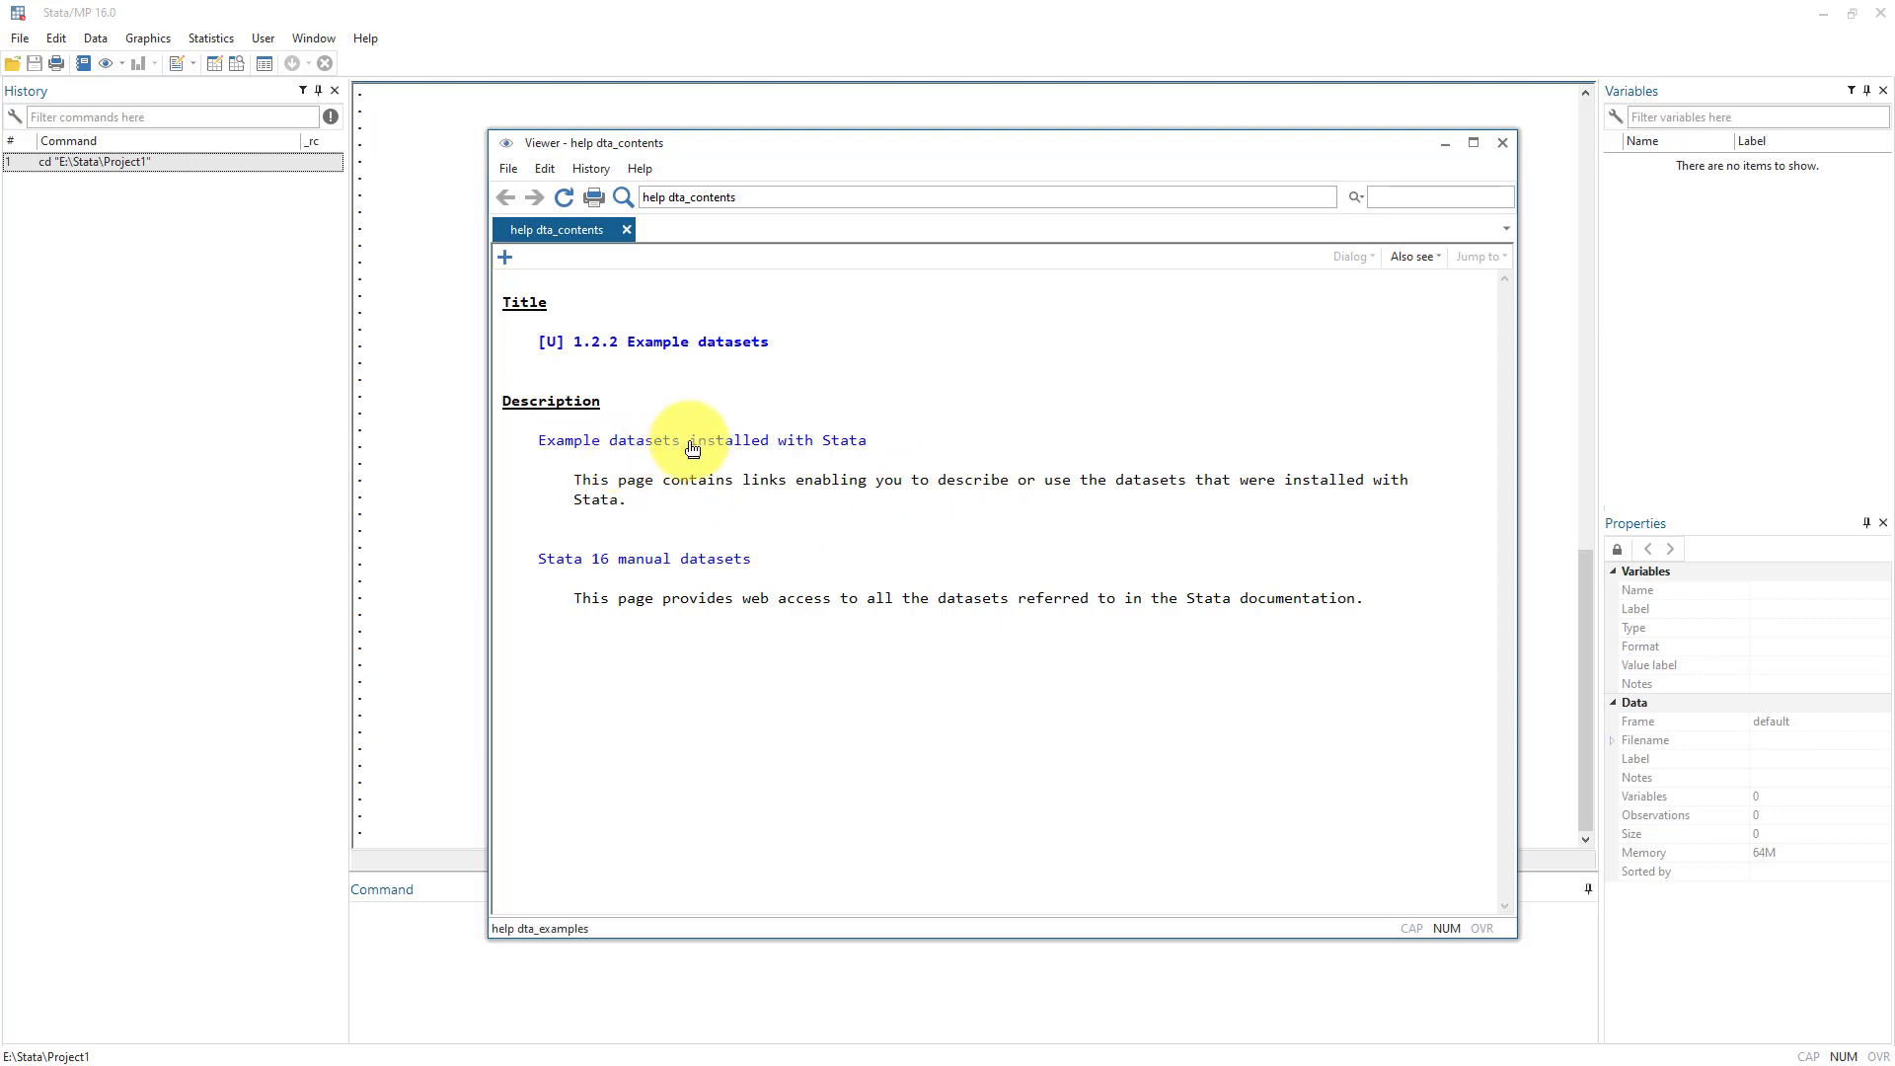
# Load auto.dta from the example datasets installed with Stata and close the viewer
pyautogui.click(784, 441)
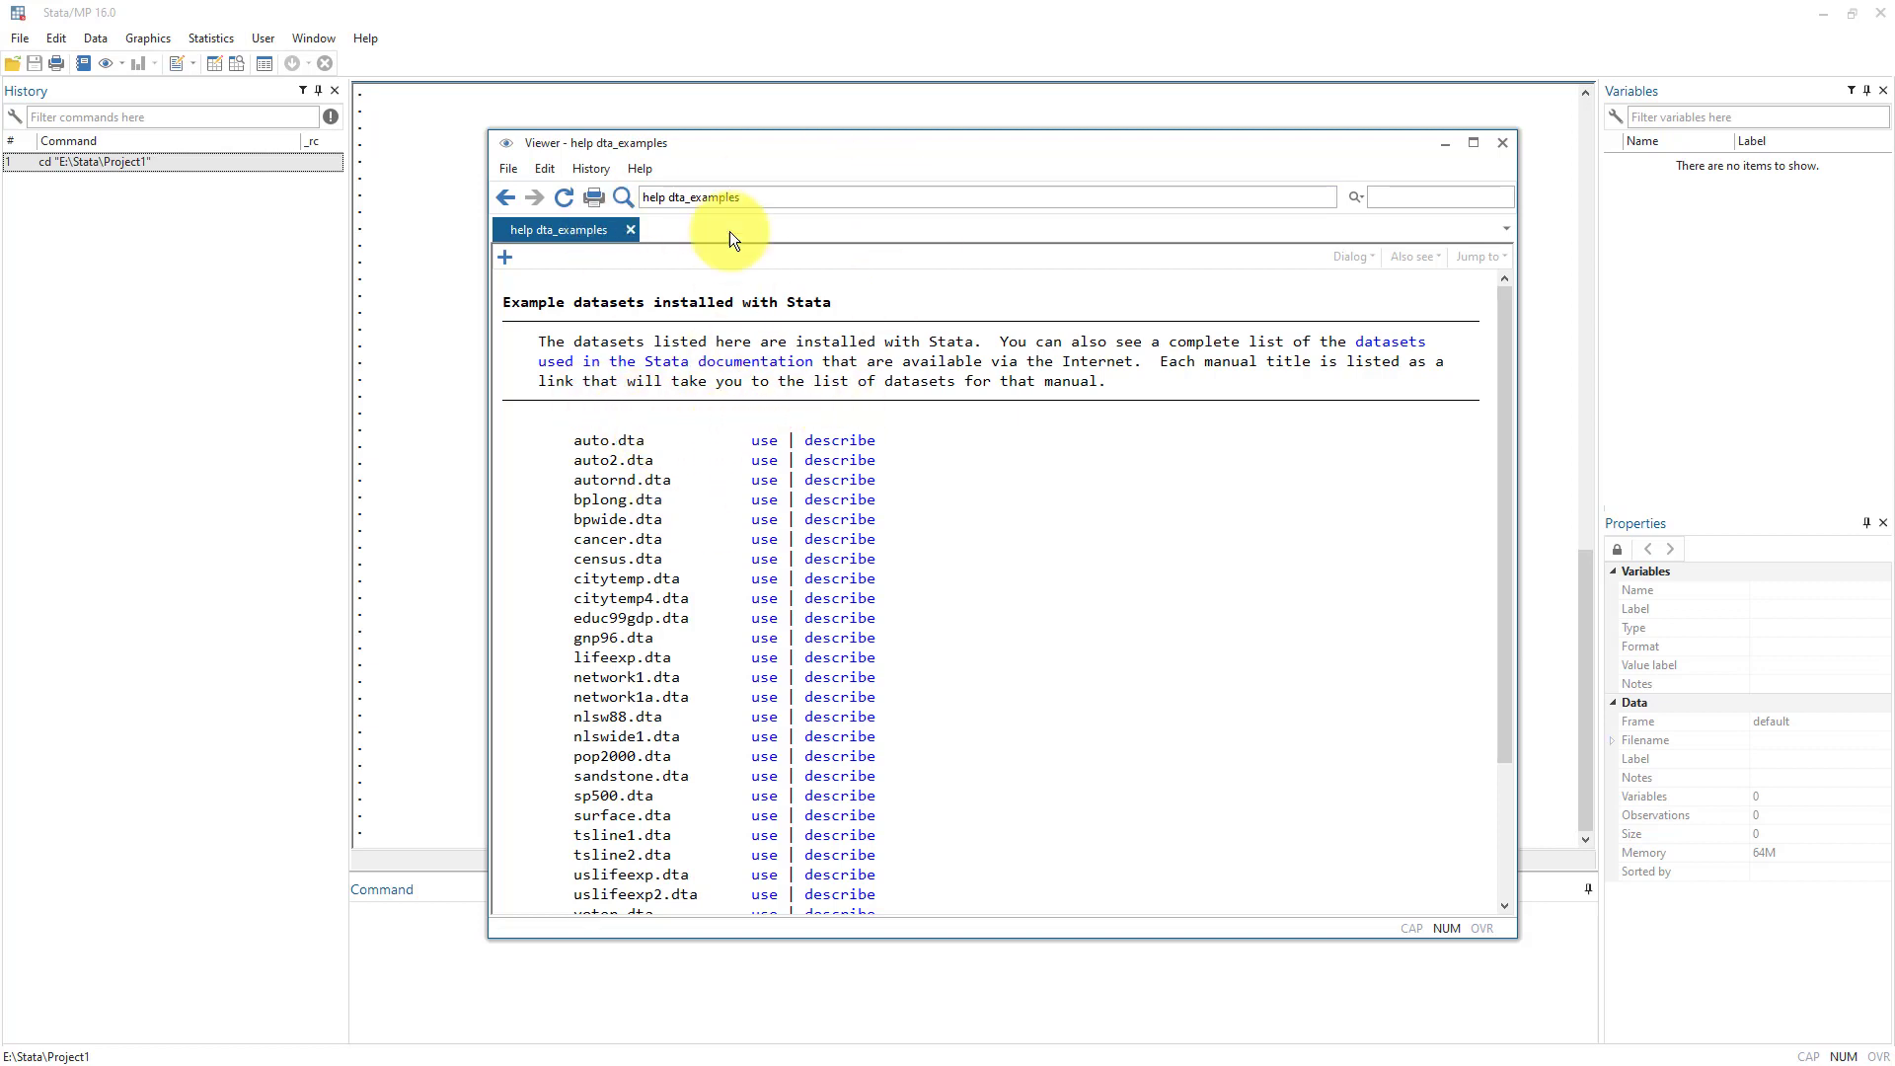
pyautogui.click(764, 440)
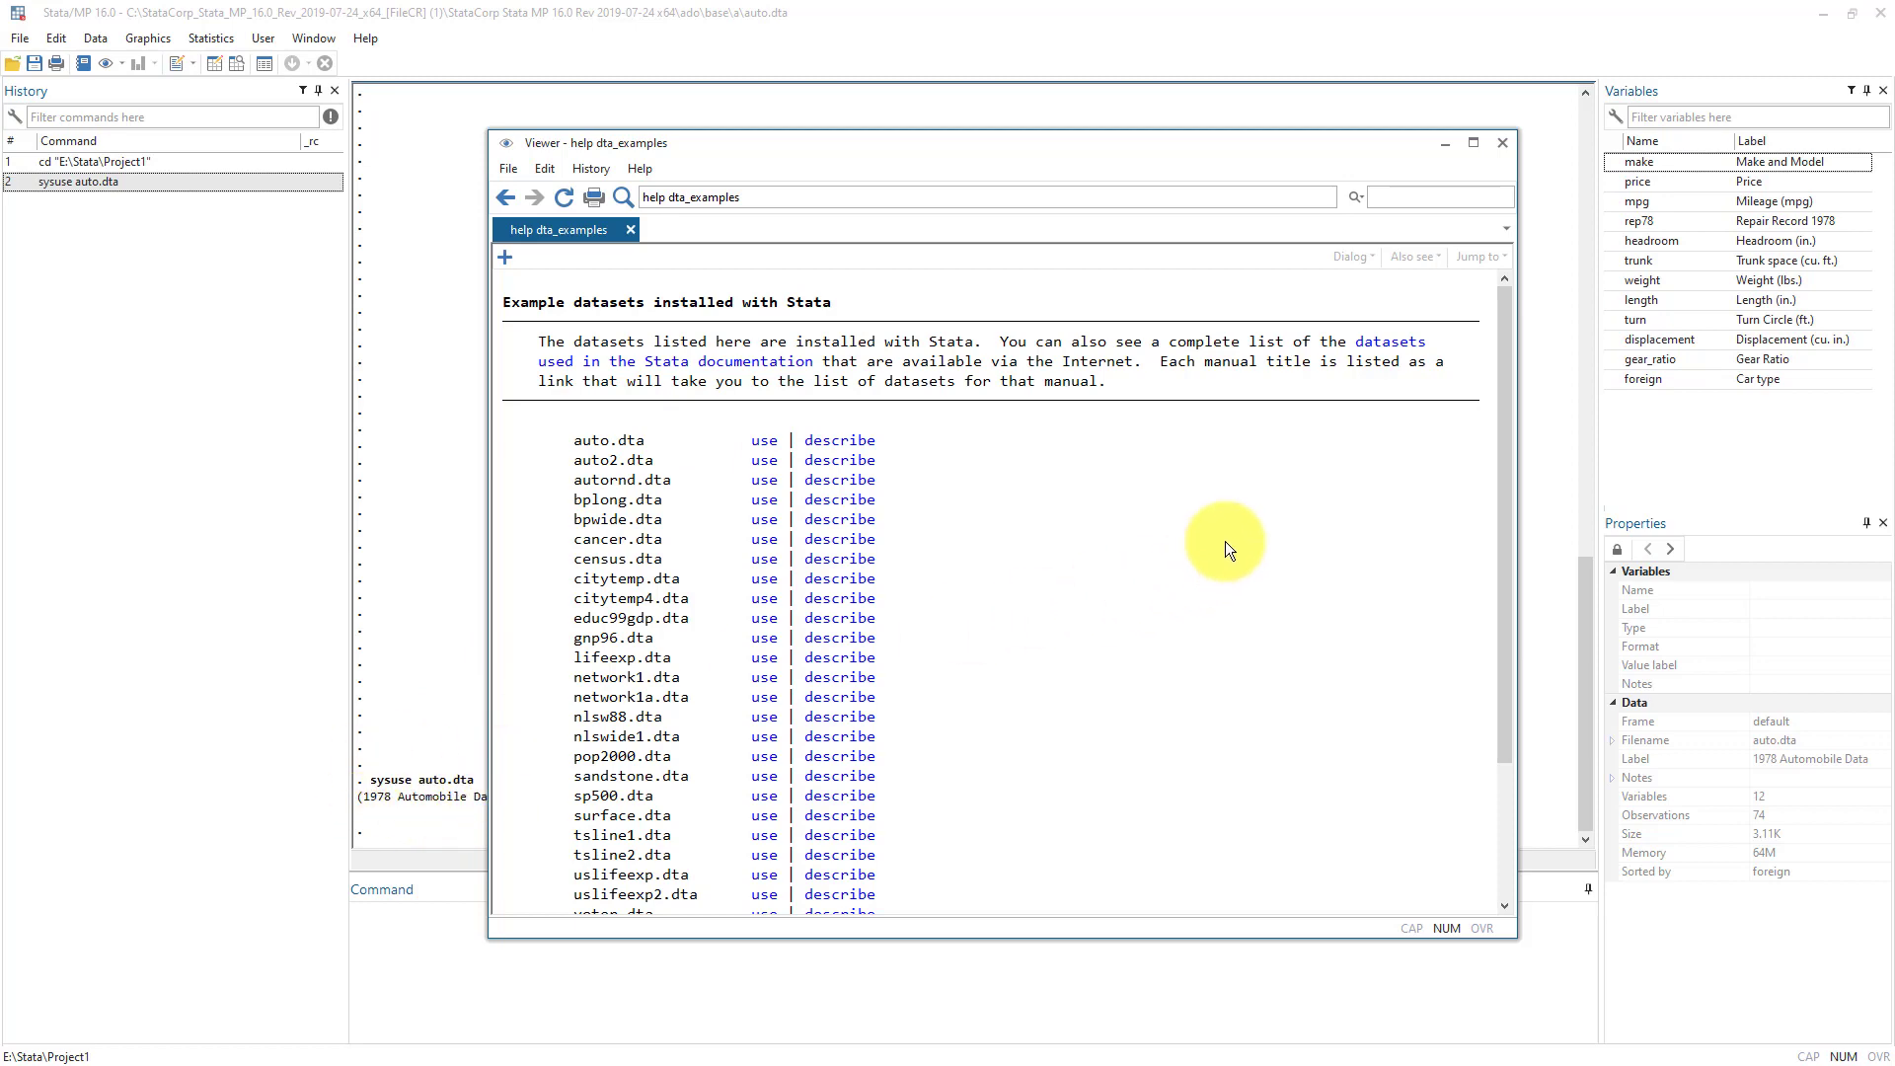
pyautogui.click(1502, 143)
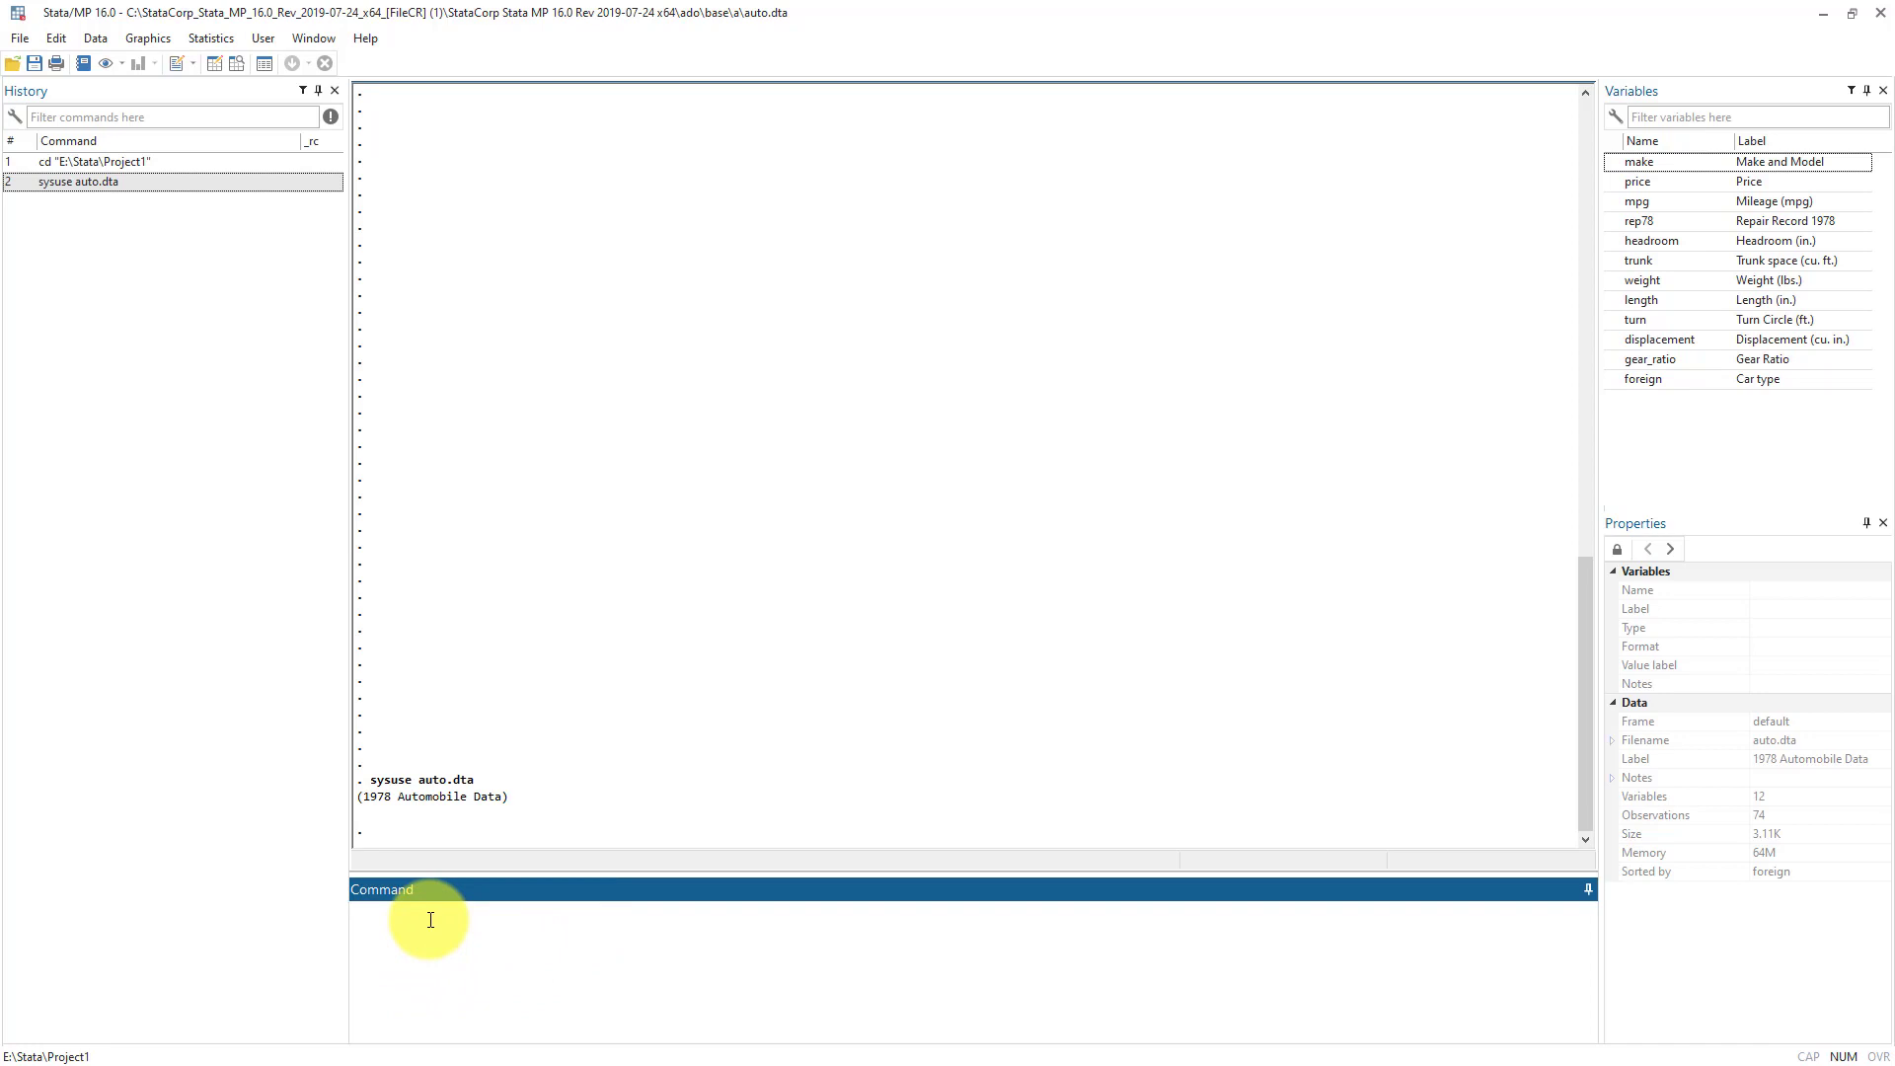
pyautogui.write('dta')
pyautogui.press('BackSpace')
pyautogui.press('BackSpace')
pyautogui.press('BackSpace')
pyautogui.press('BackSpace')
pyautogui.press('BackSpace')
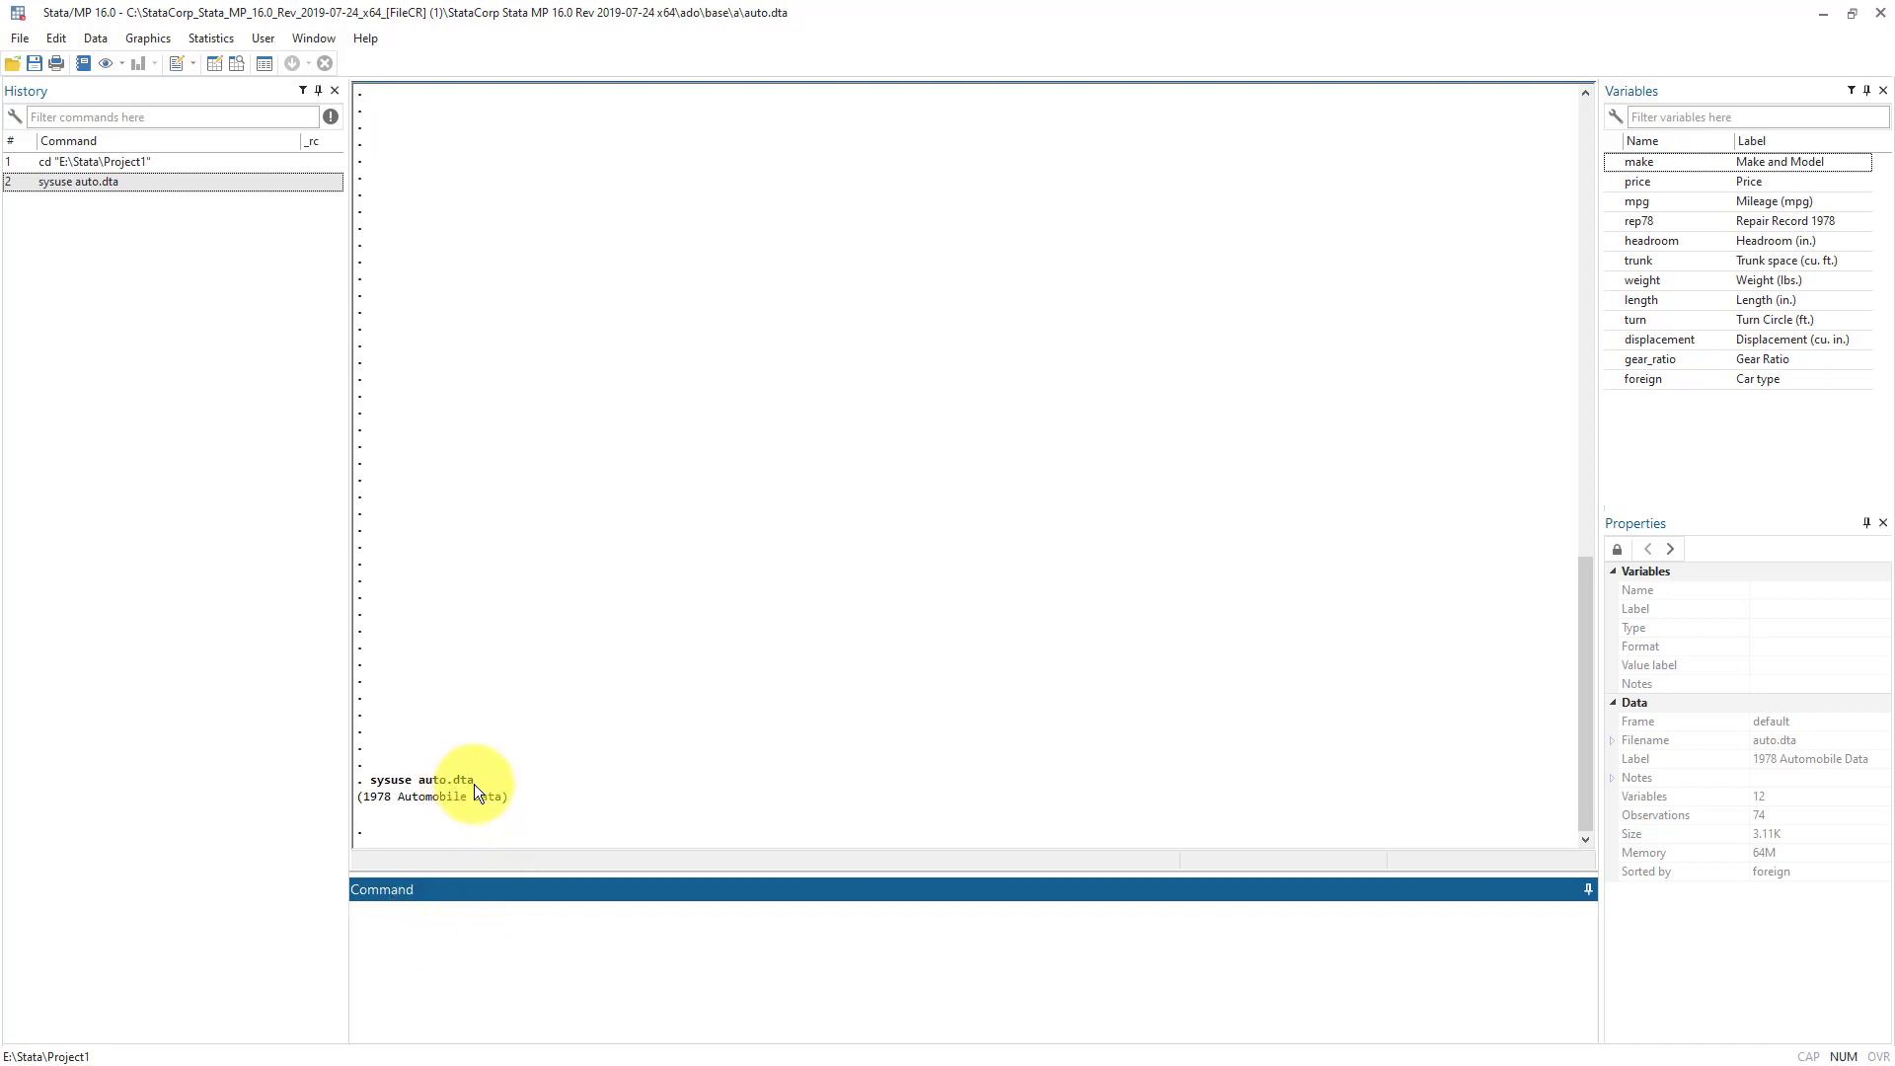
pyautogui.click(421, 783)
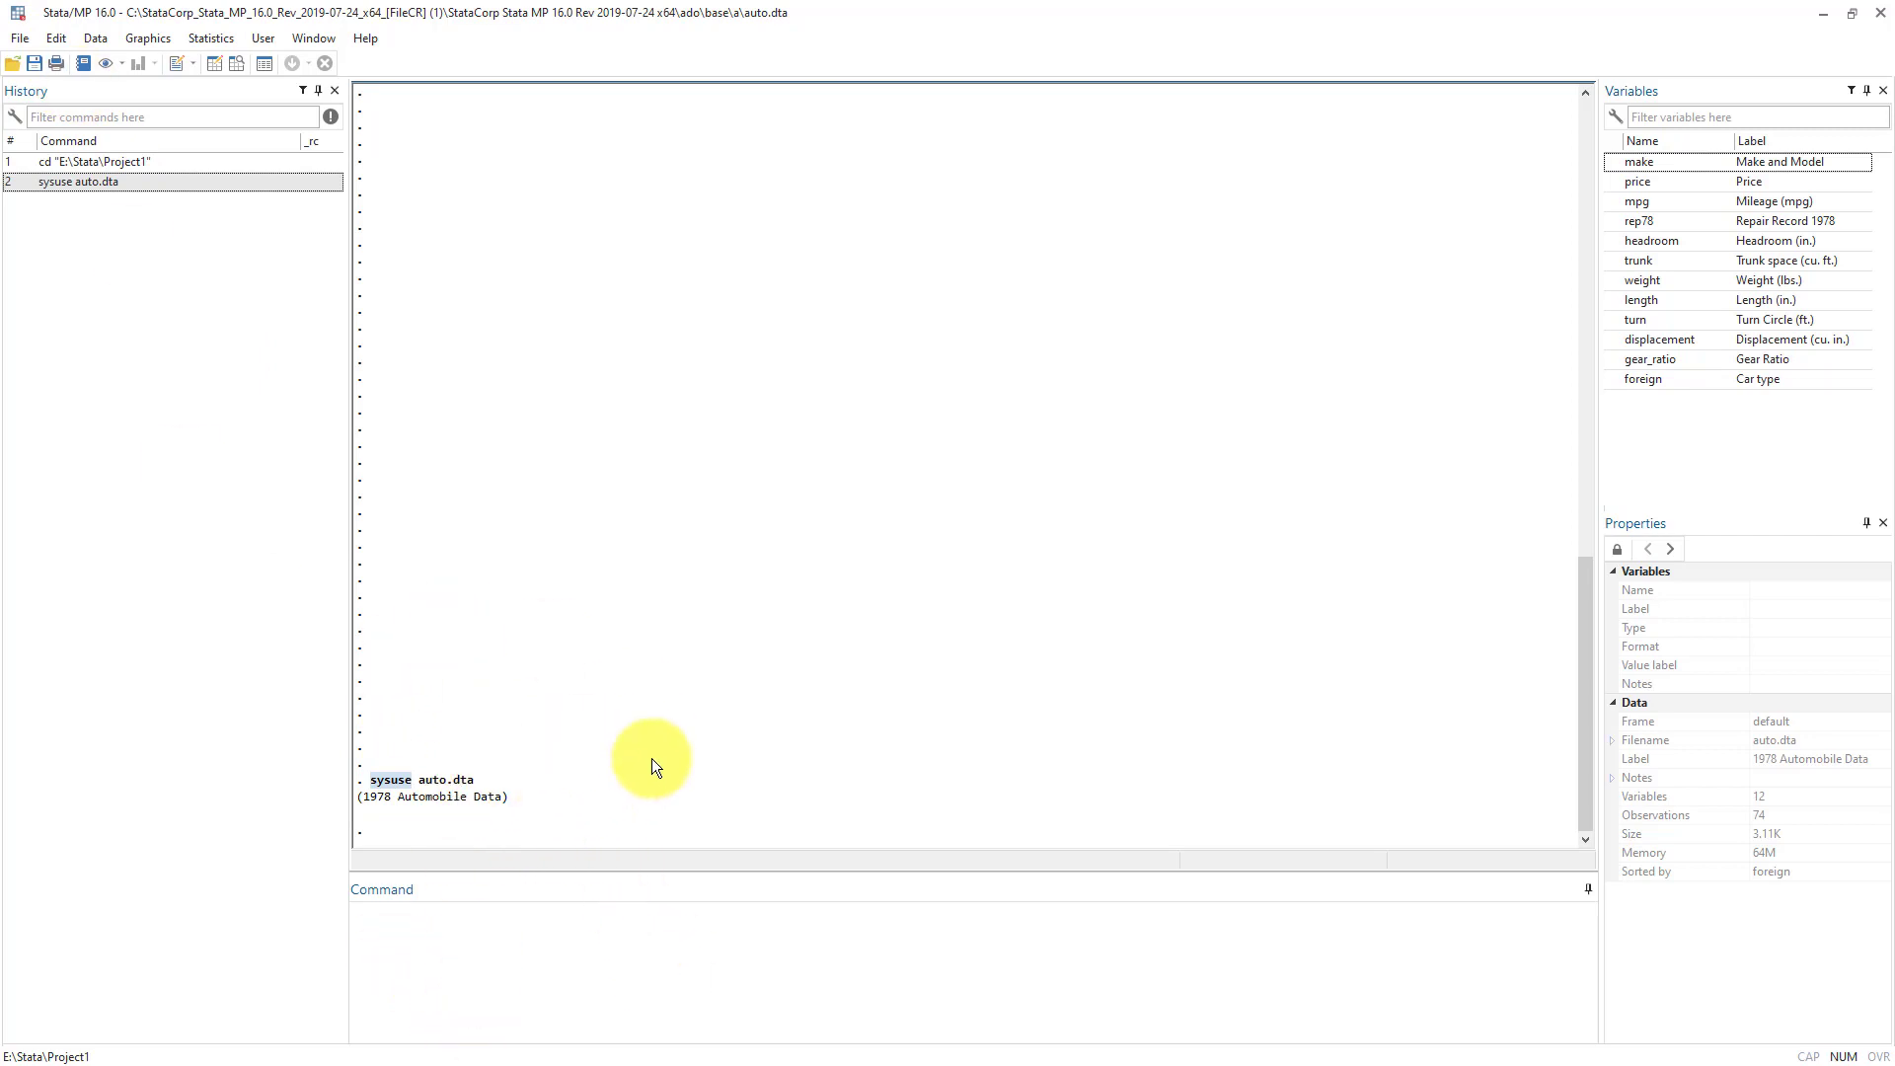
pyautogui.click(556, 768)
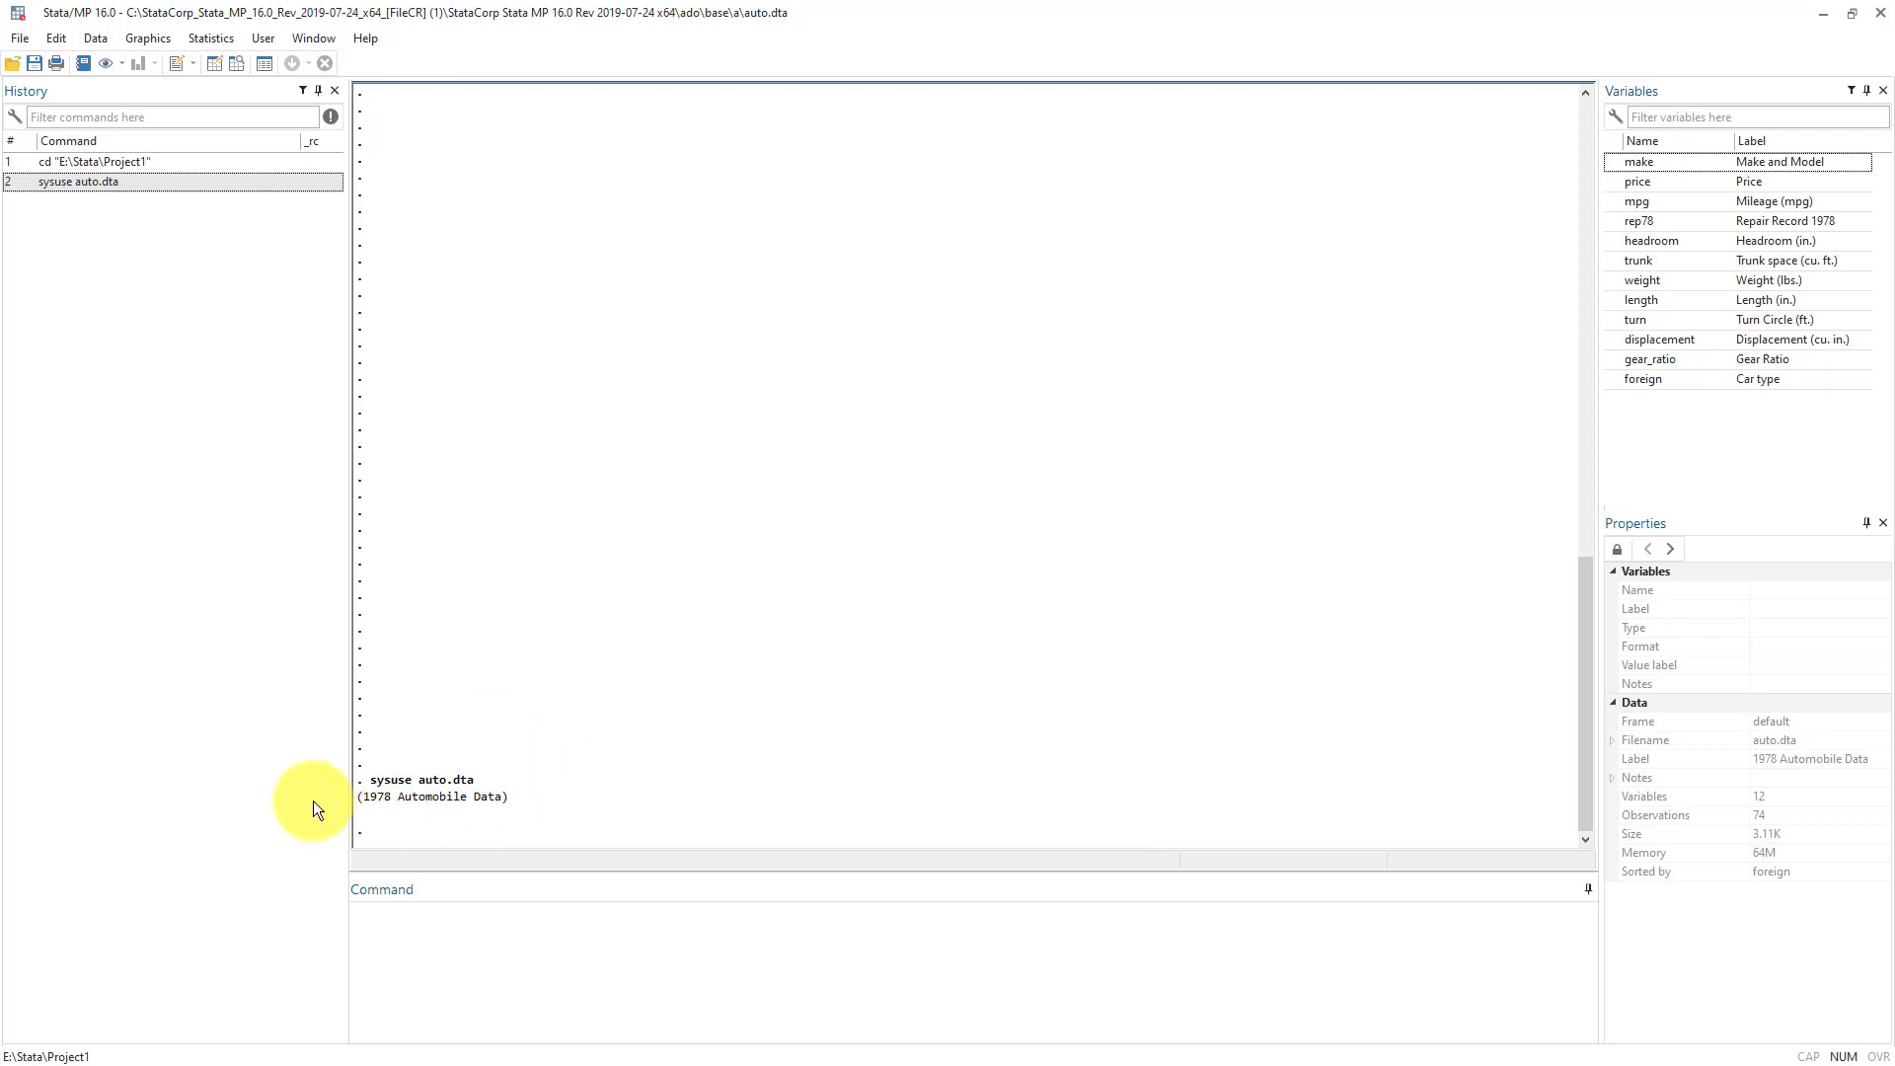
pyautogui.click(321, 741)
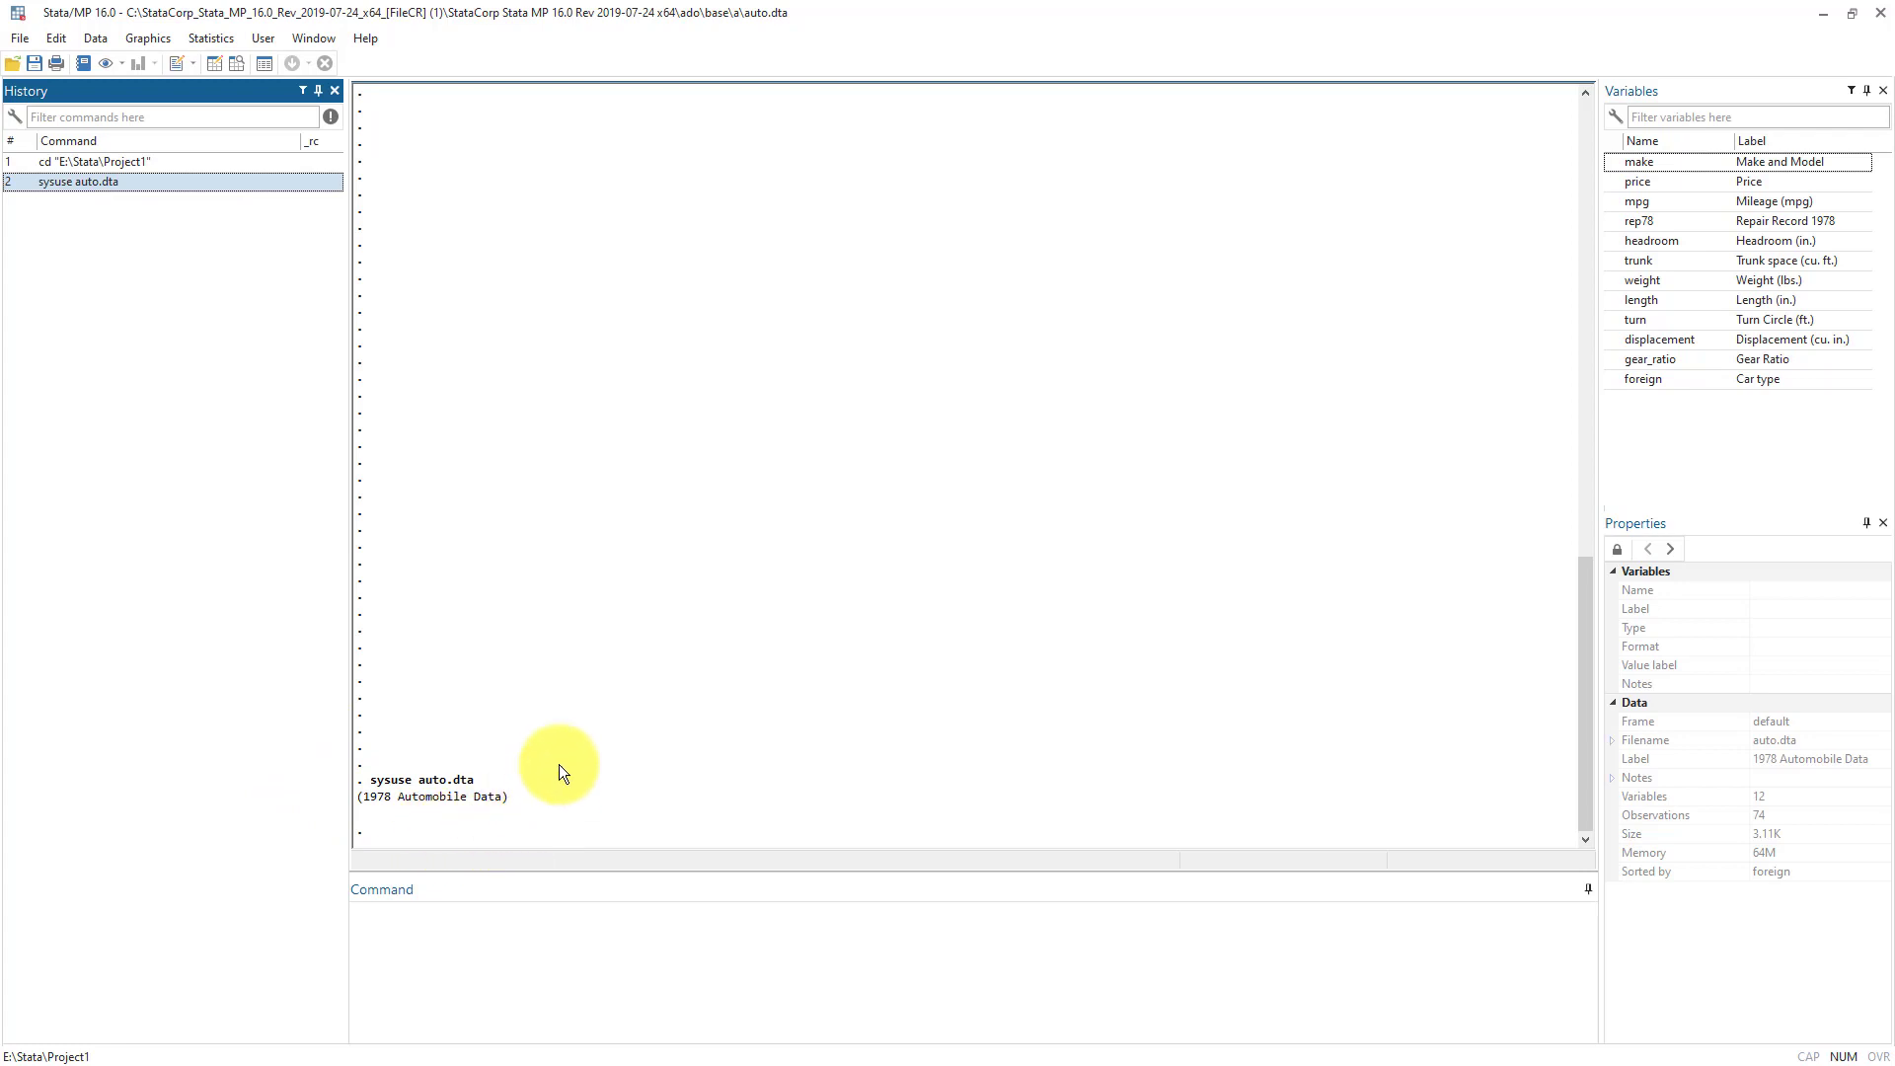
pyautogui.click(449, 943)
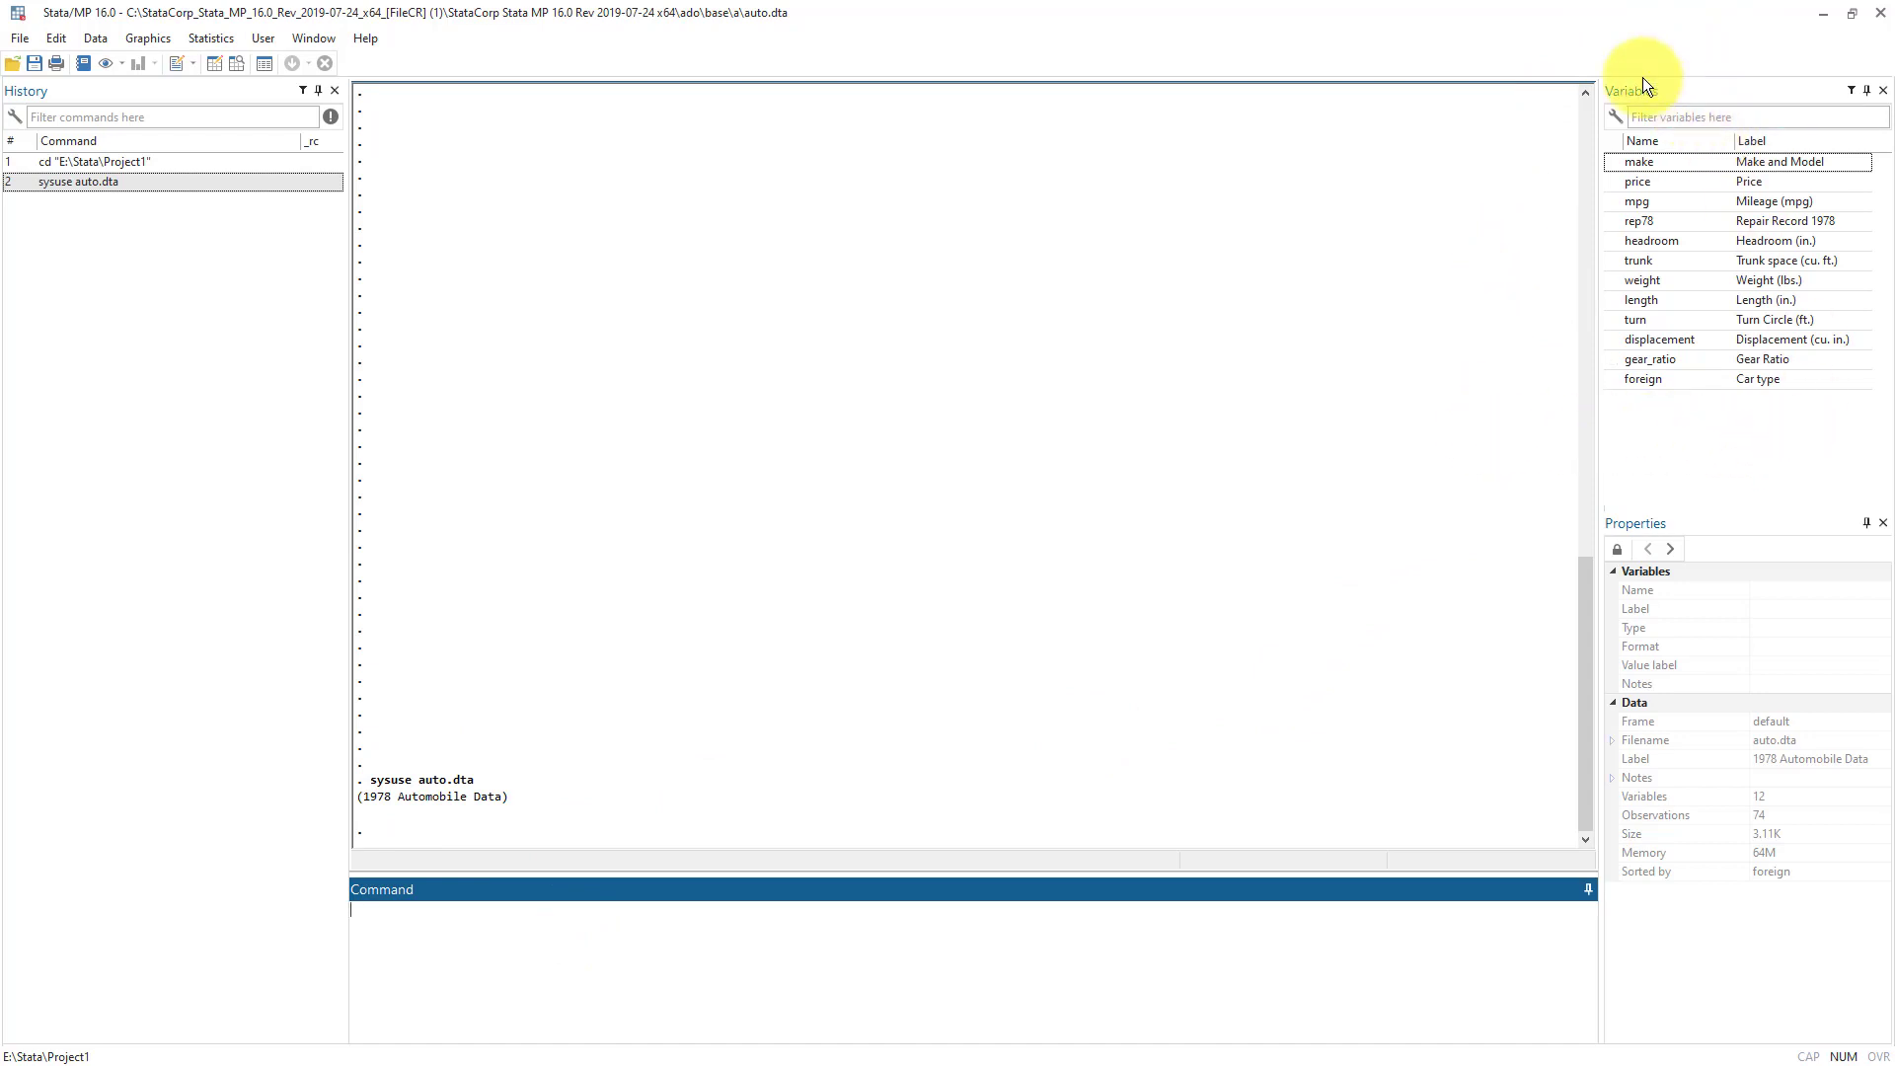
# Inspect the properties of the price and length variables, including the name and label of length
pyautogui.click(1705, 98)
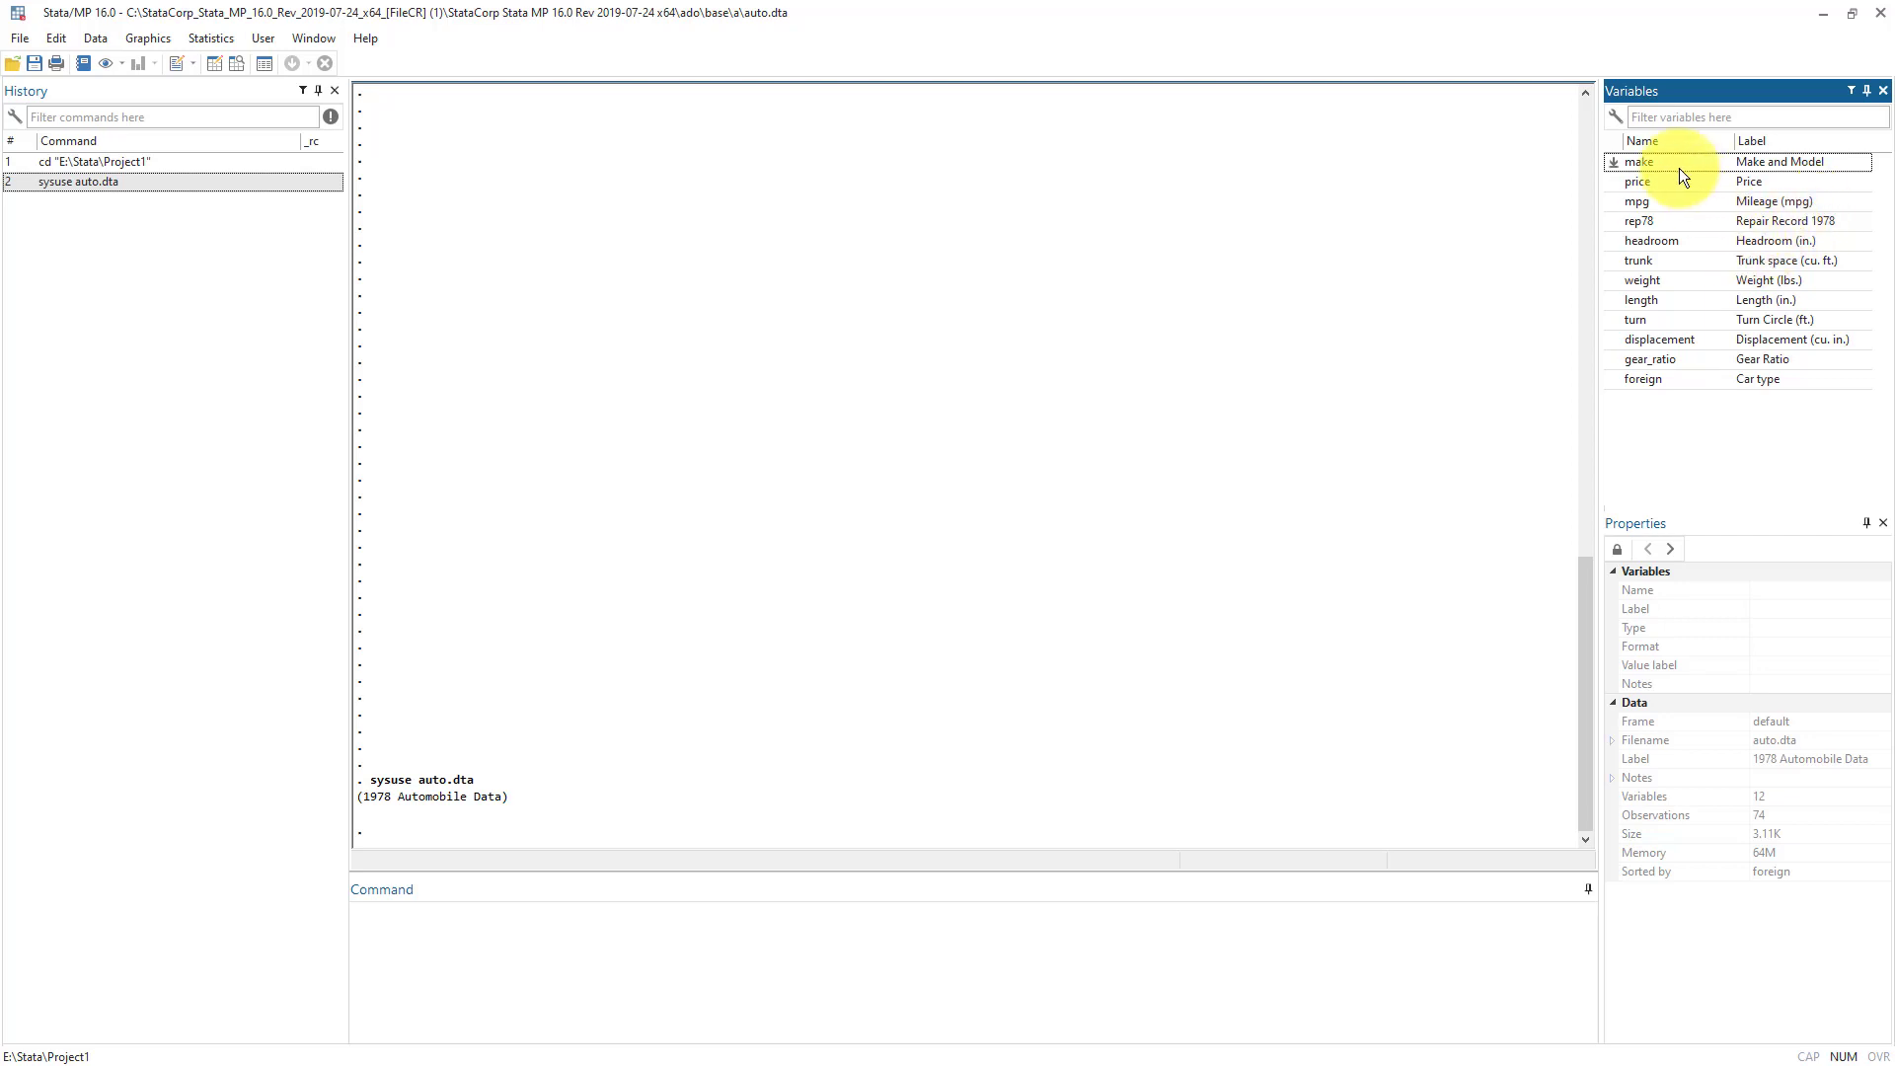
pyautogui.click(1652, 183)
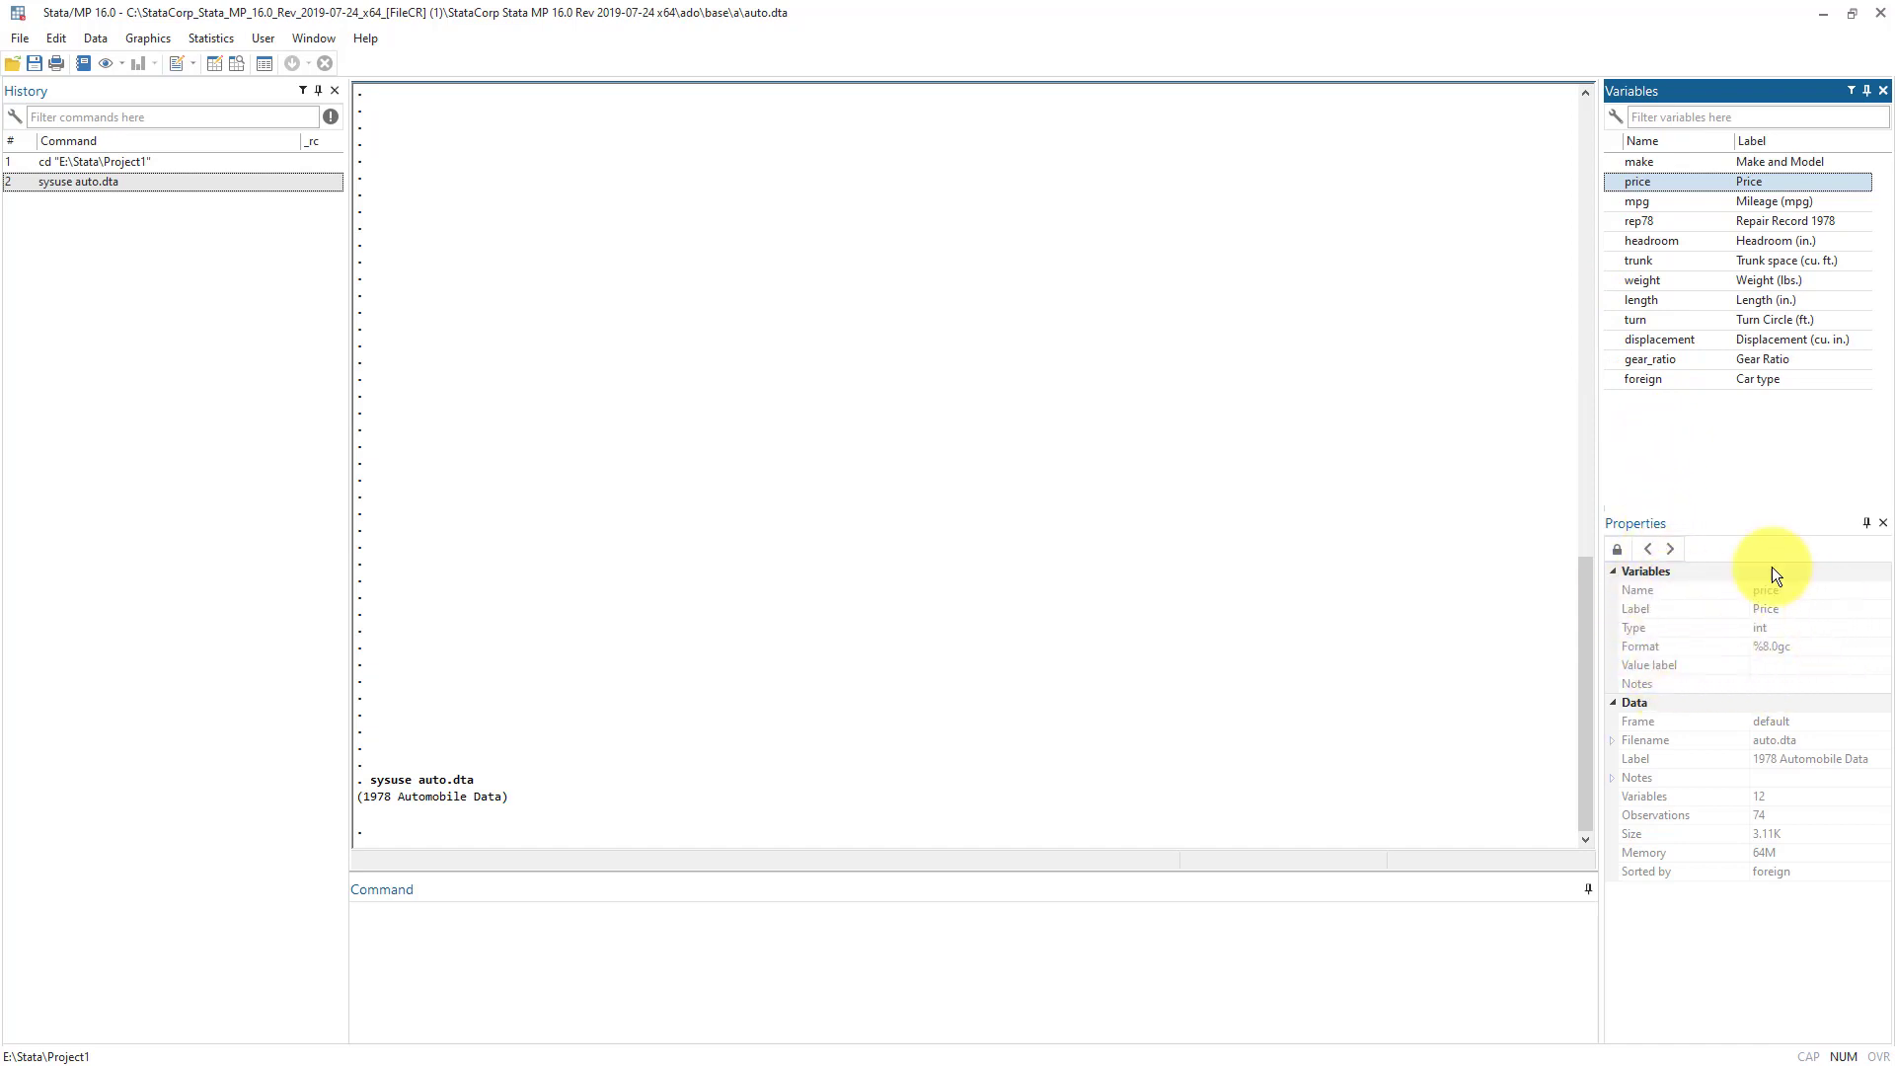
pyautogui.click(1667, 524)
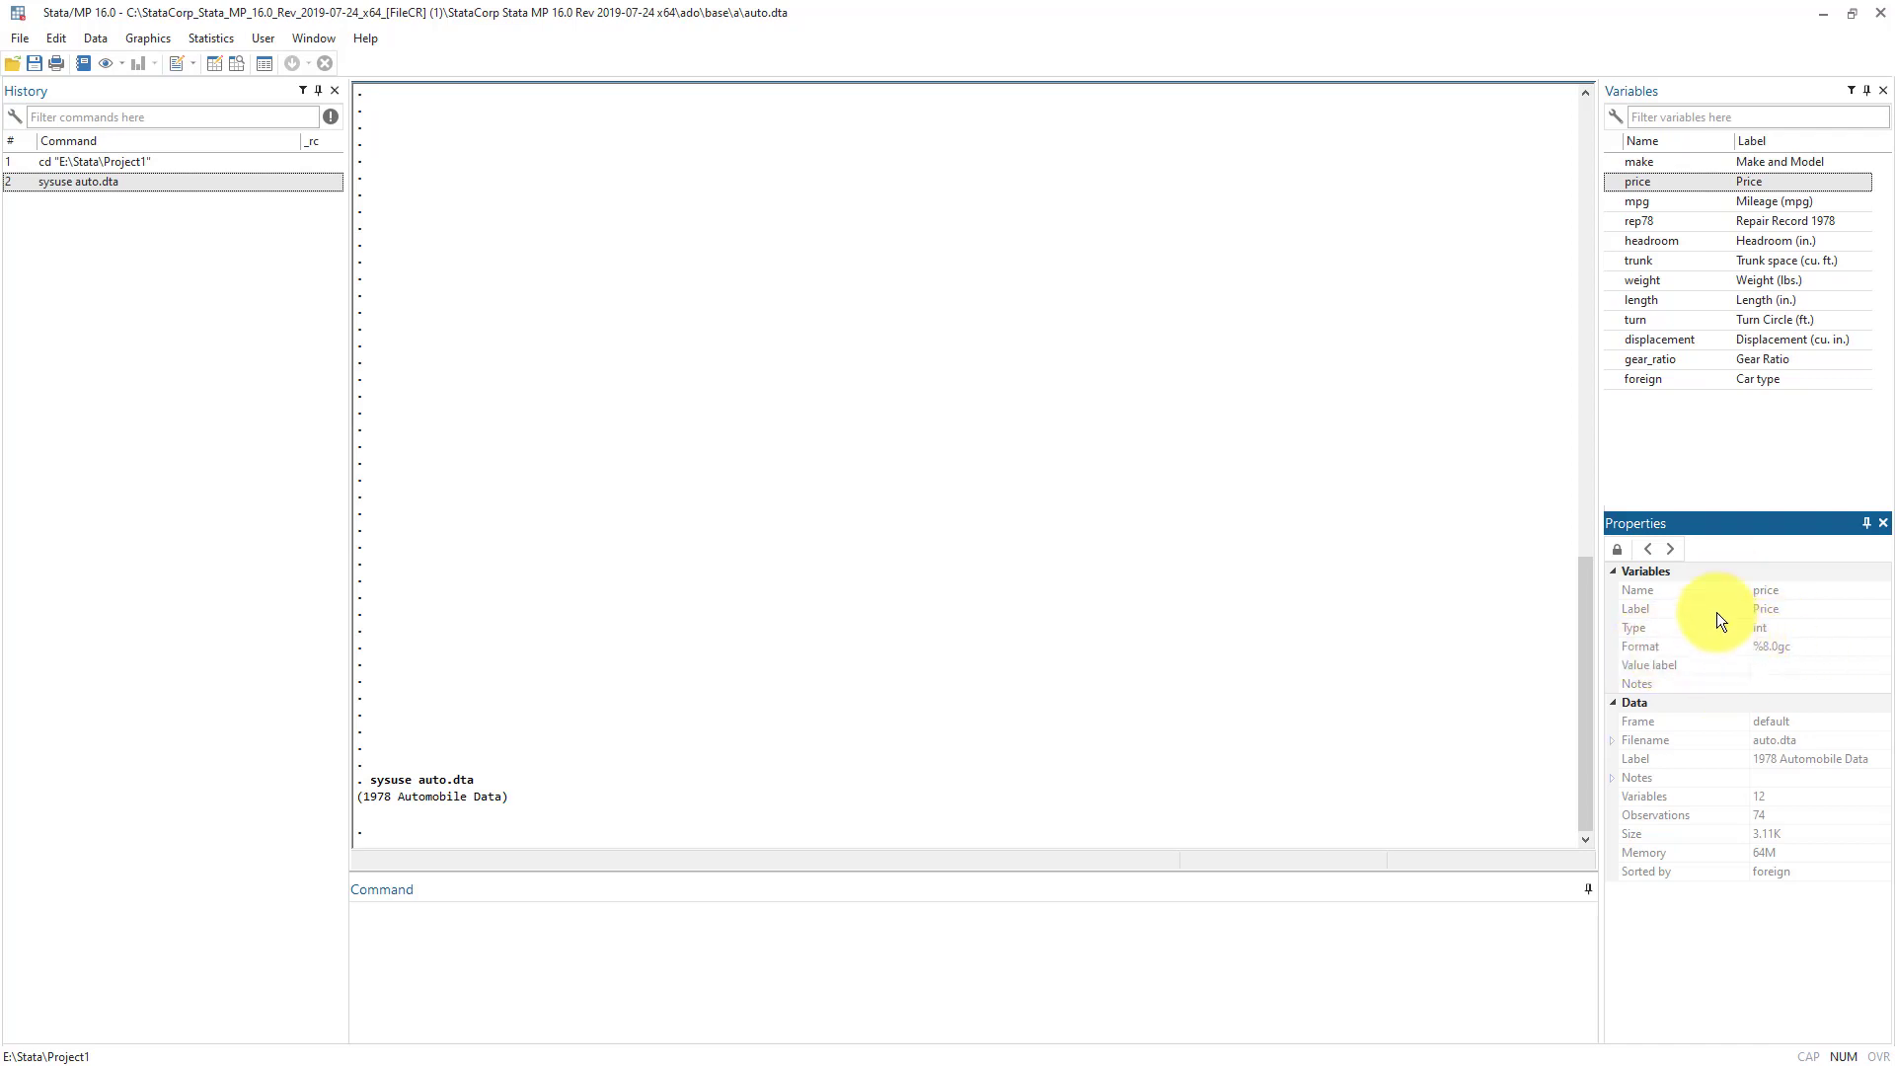
pyautogui.click(1641, 302)
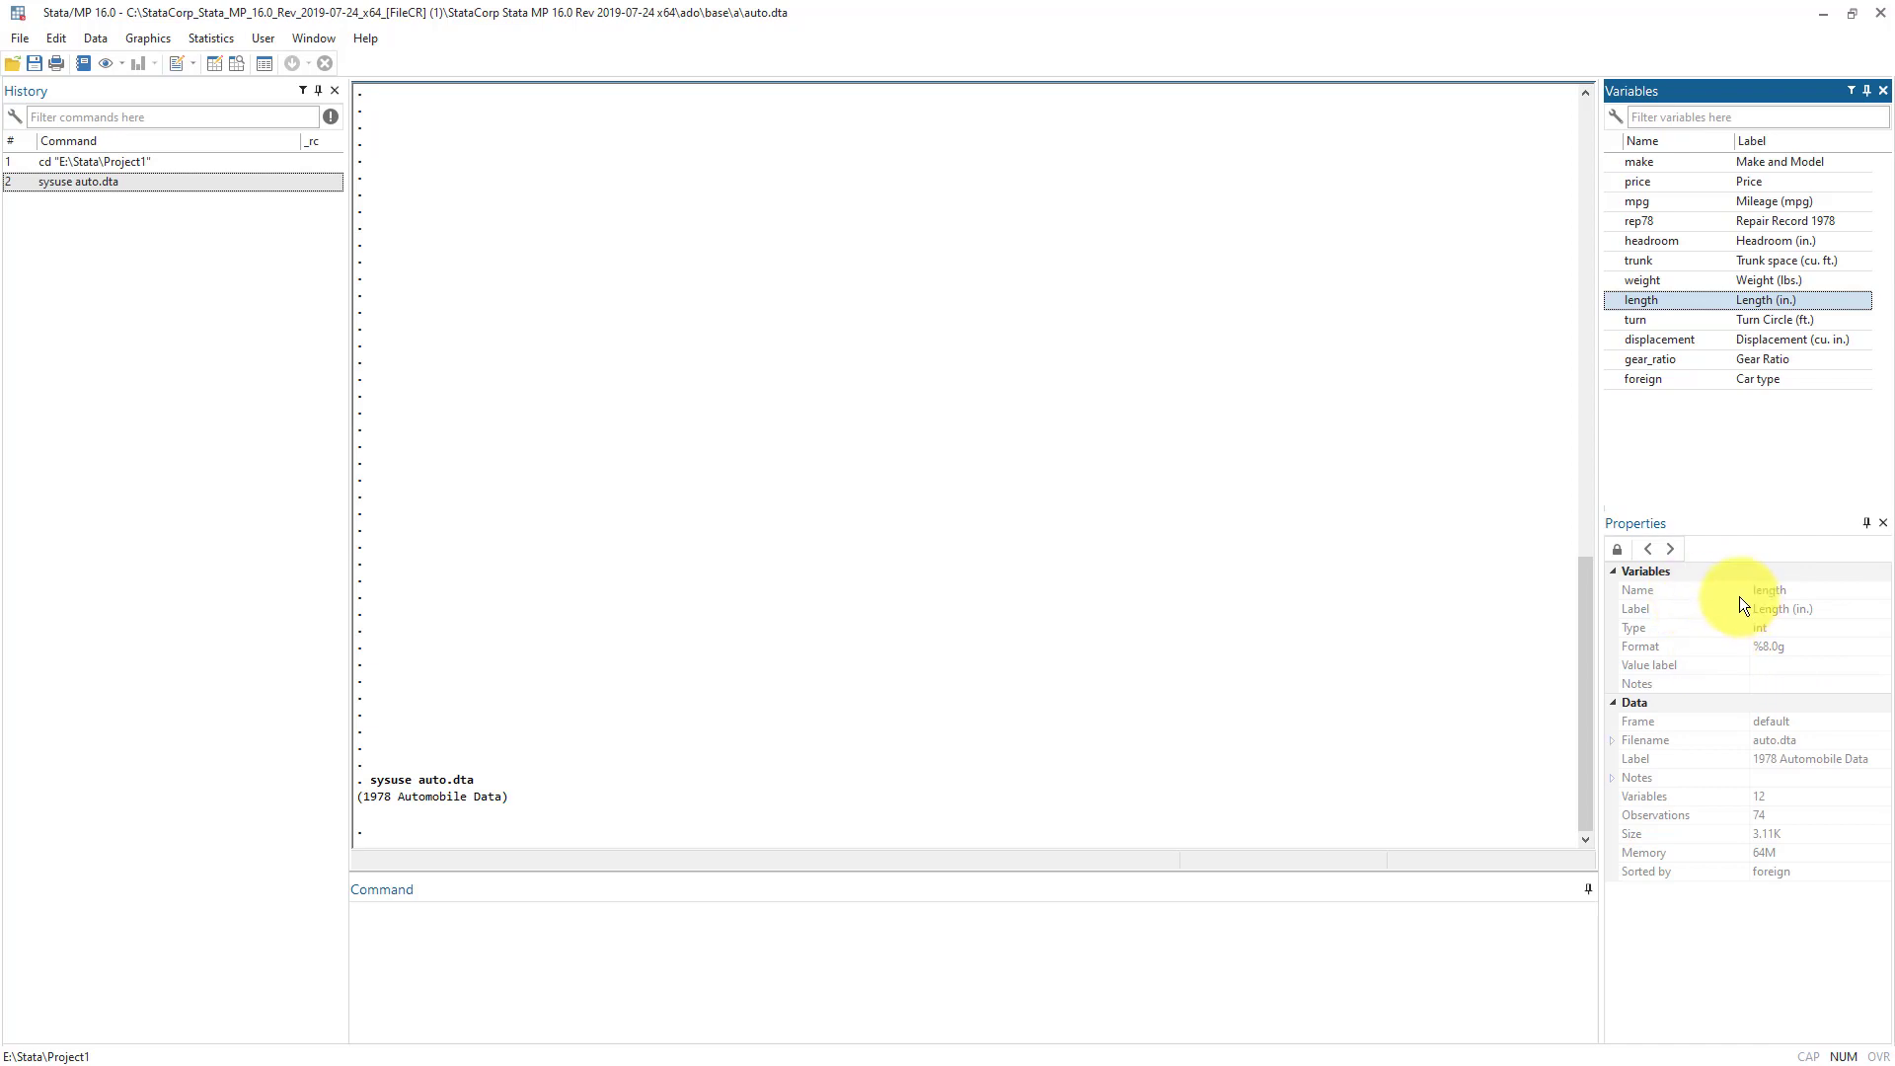
pyautogui.click(1804, 590)
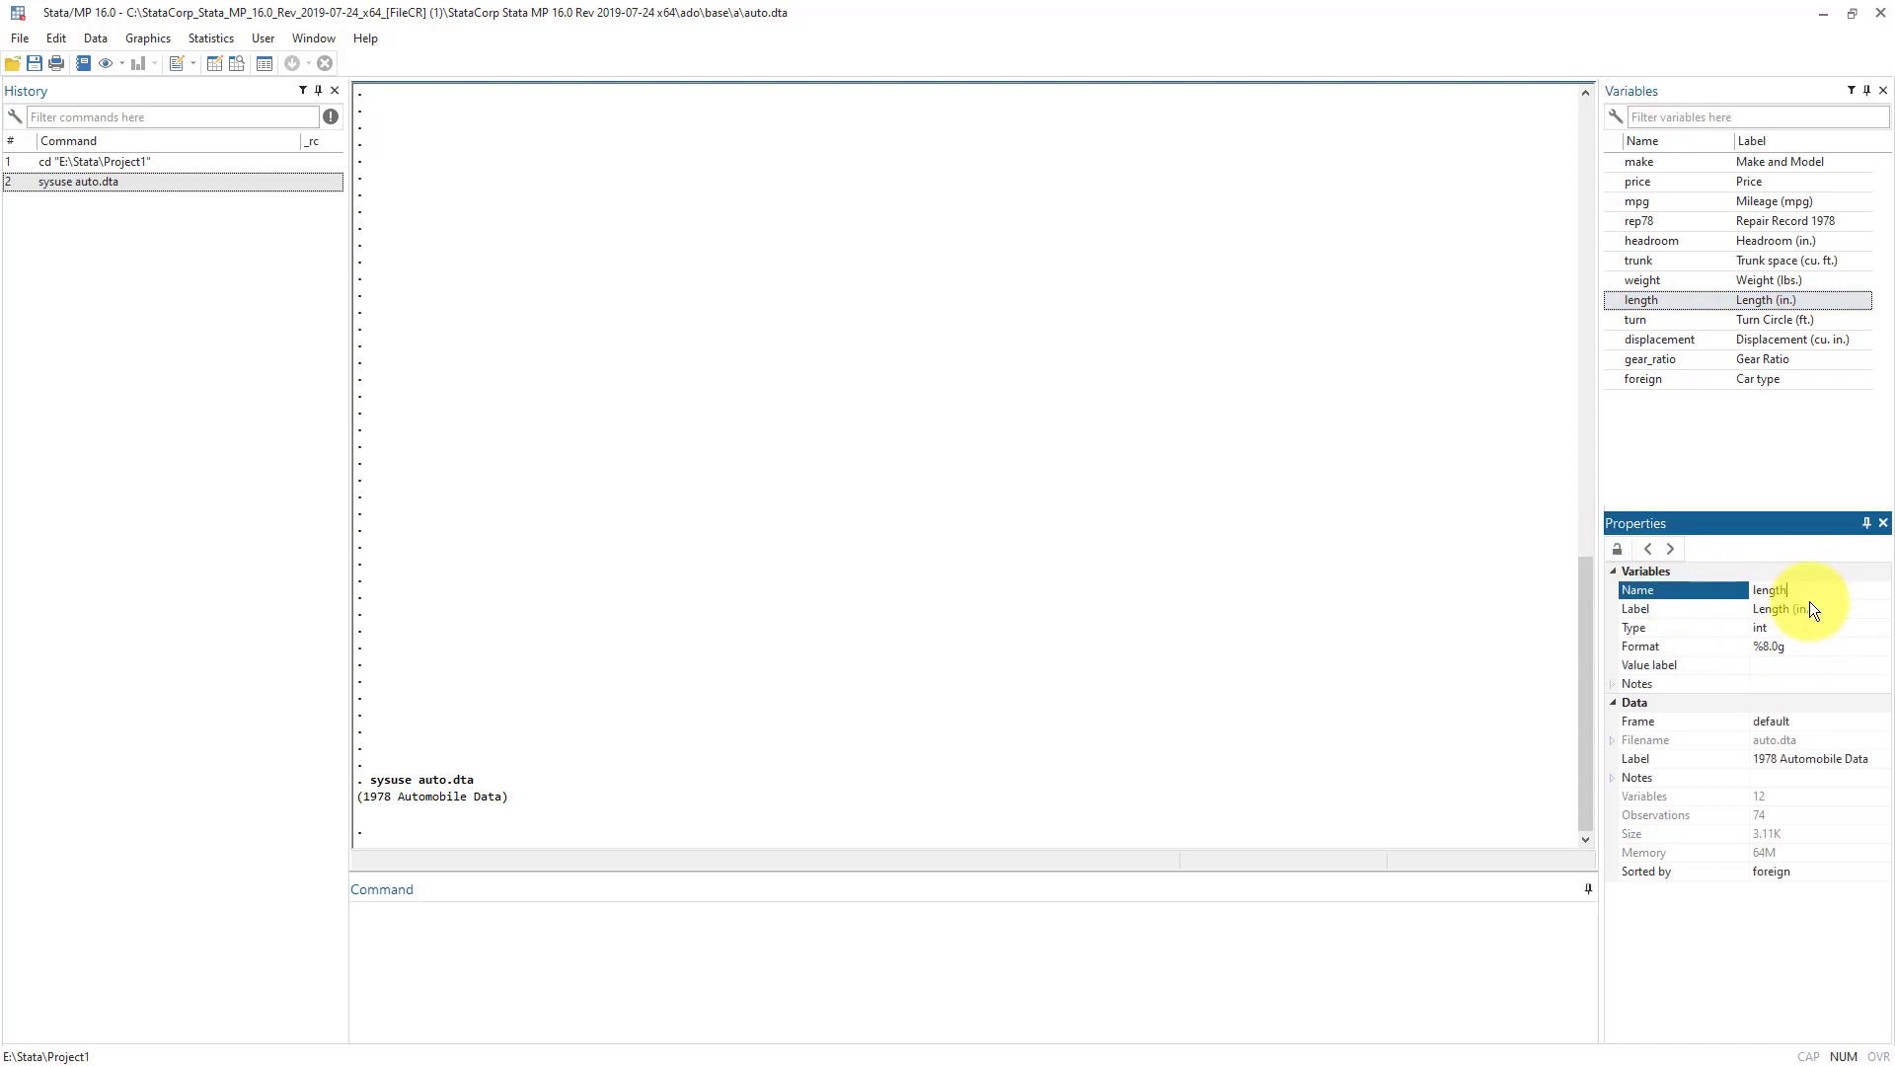
pyautogui.click(1802, 607)
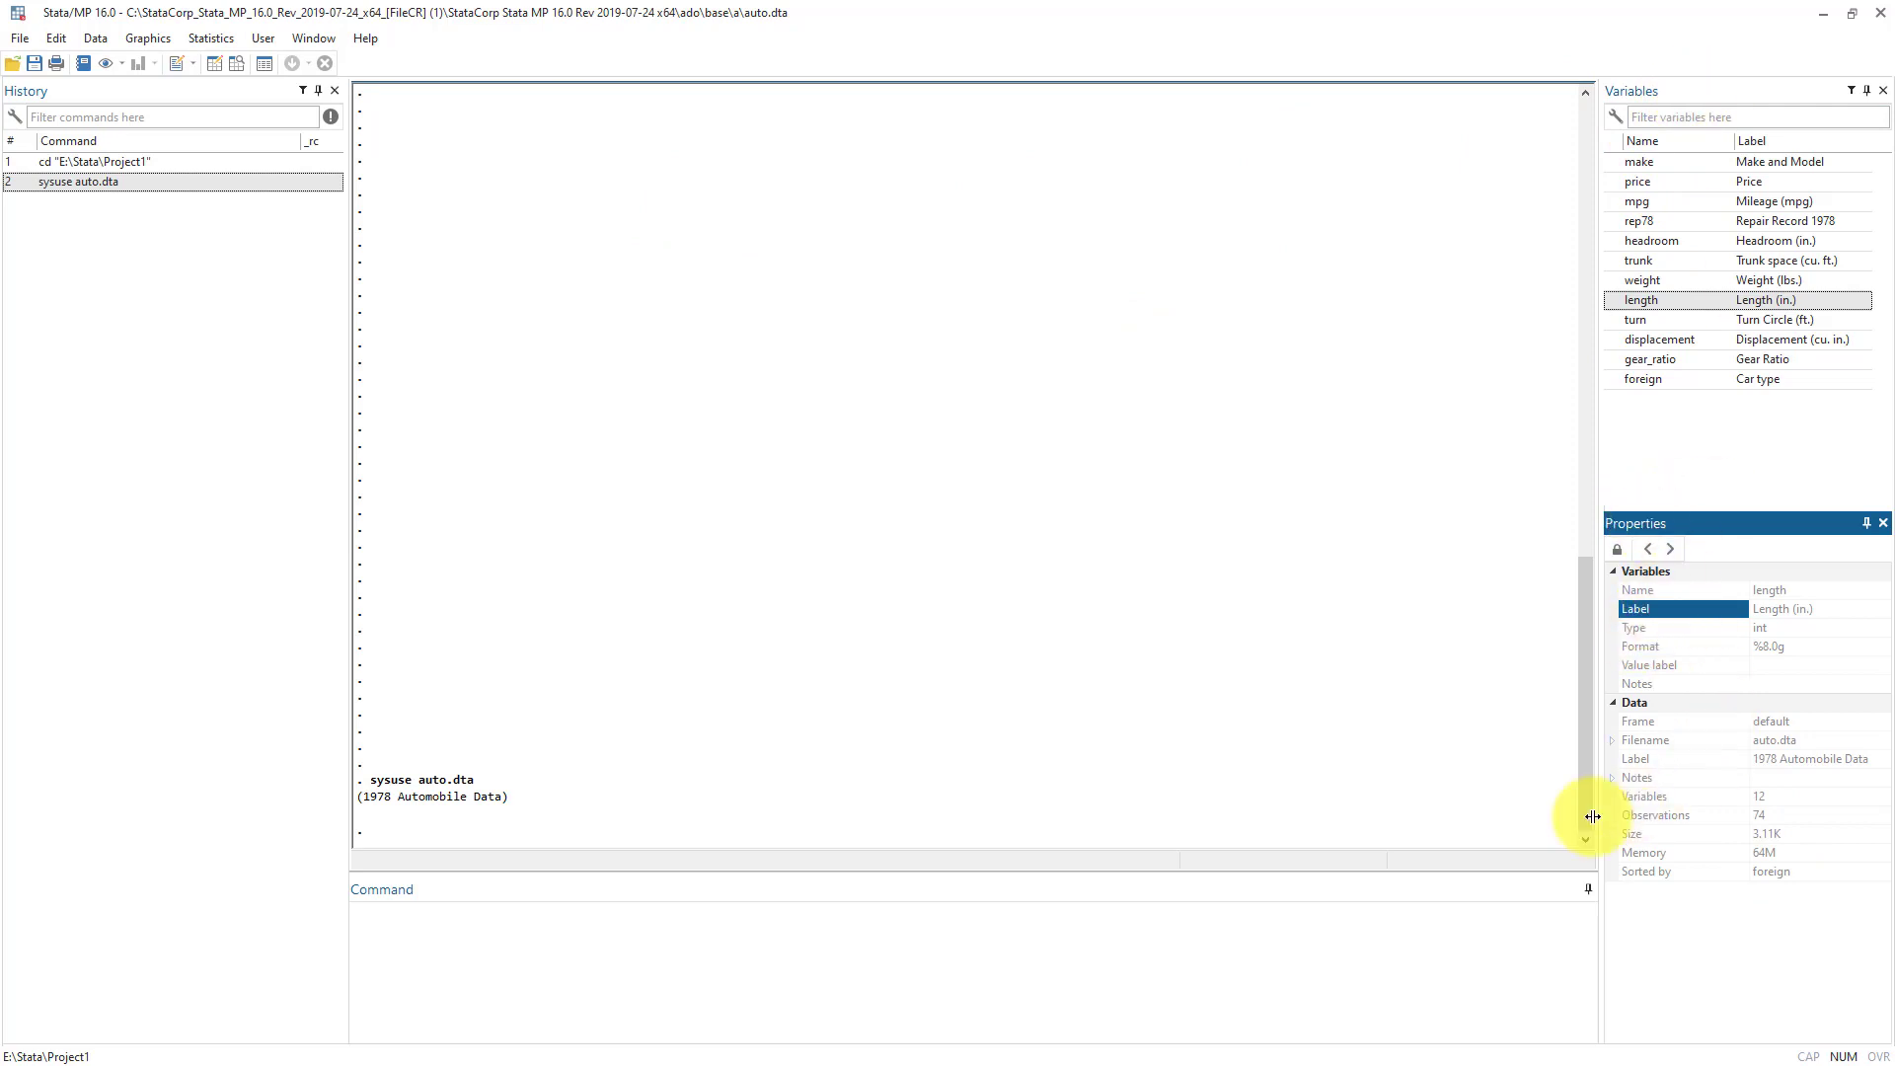
pyautogui.click(501, 947)
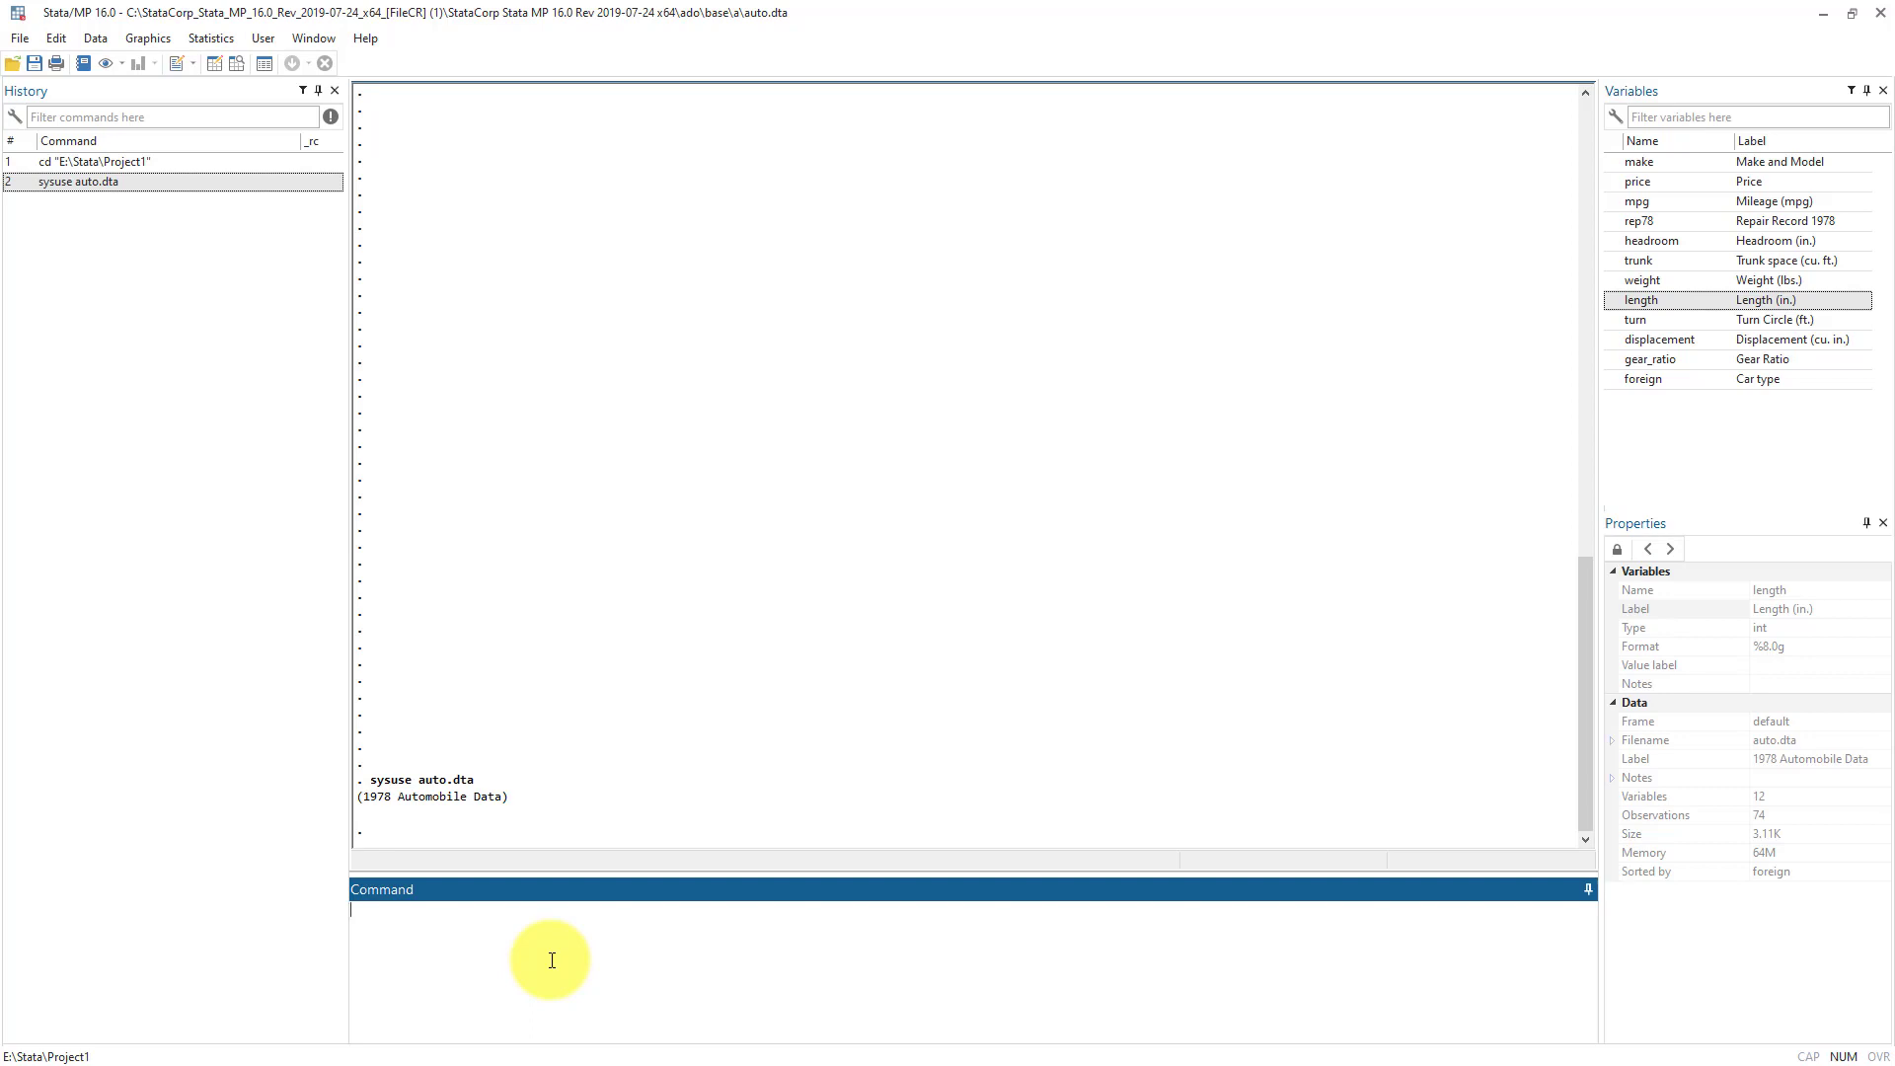
pyautogui.click(211, 38)
pyautogui.moveTo(261, 39)
pyautogui.click(606, 484)
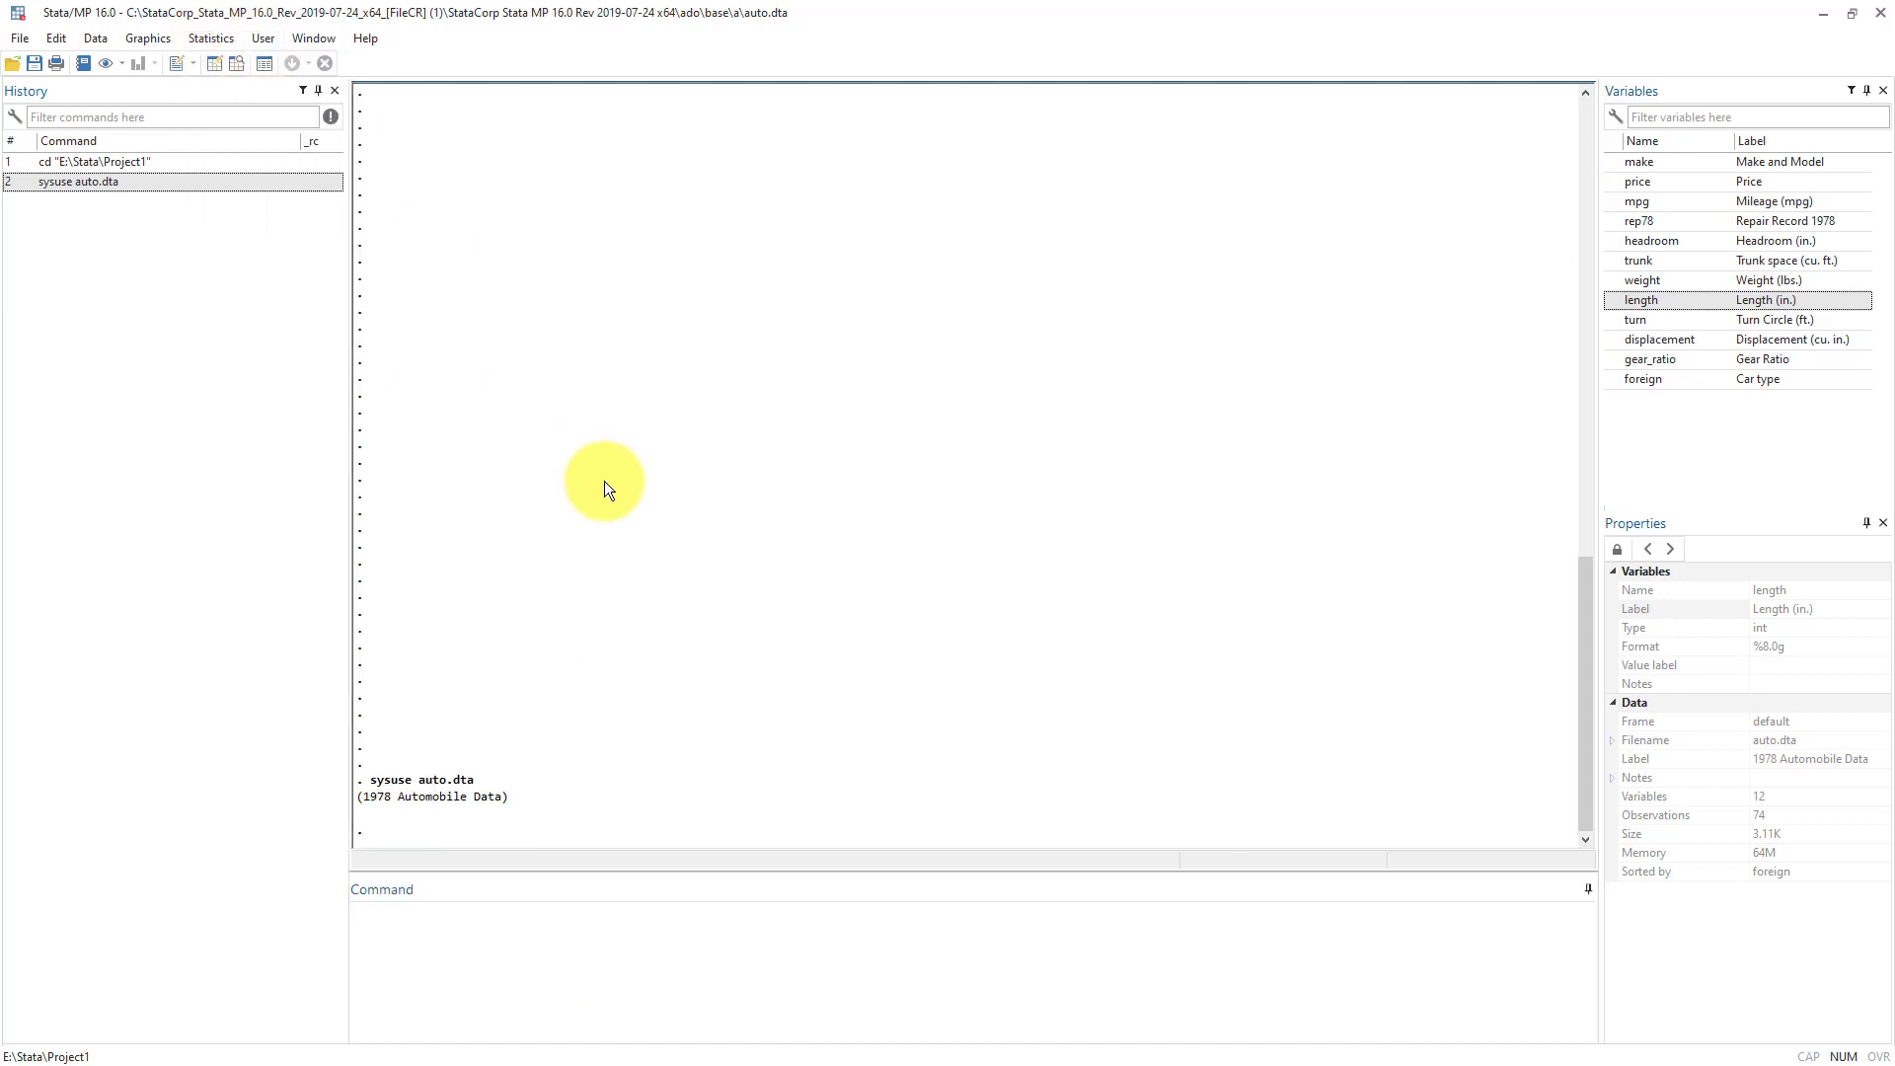
# Run the summarize command on all variables of the loaded dataset
pyautogui.click(406, 951)
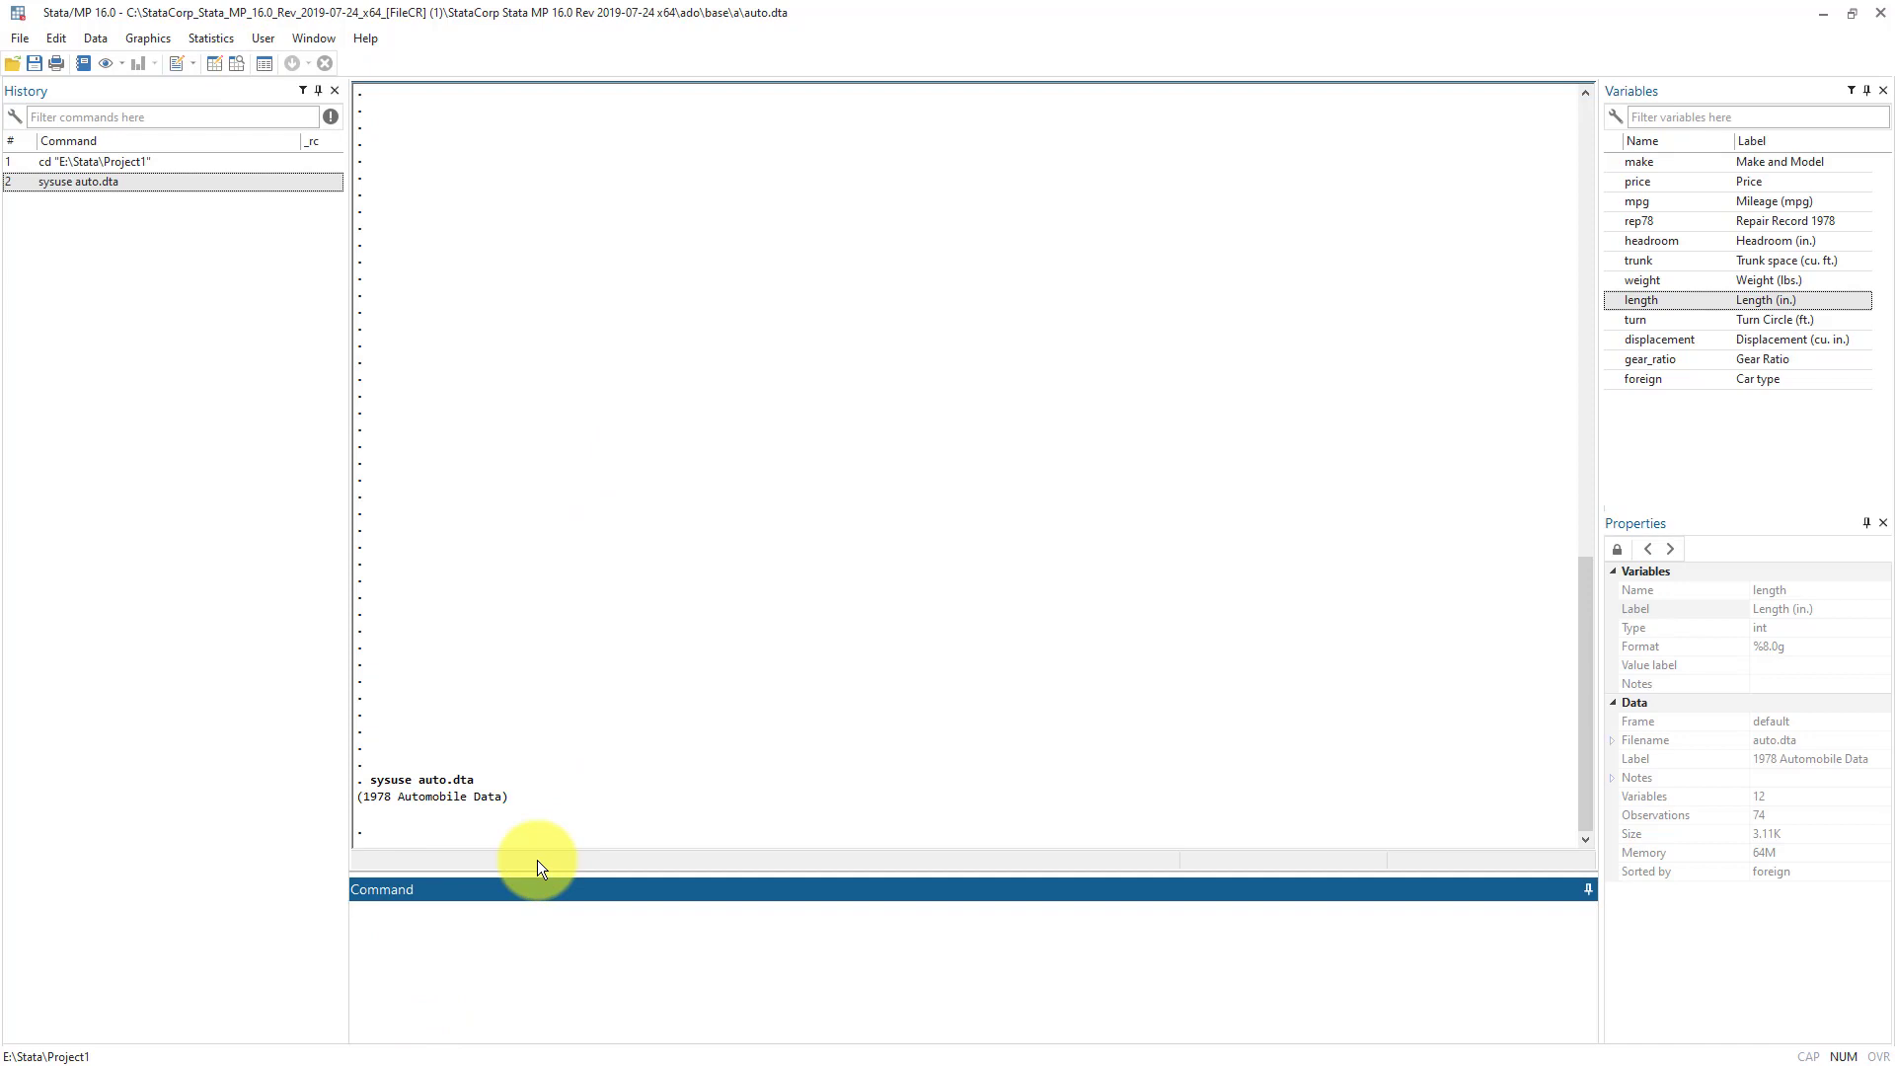
pyautogui.write('summarize')
pyautogui.press('Return')
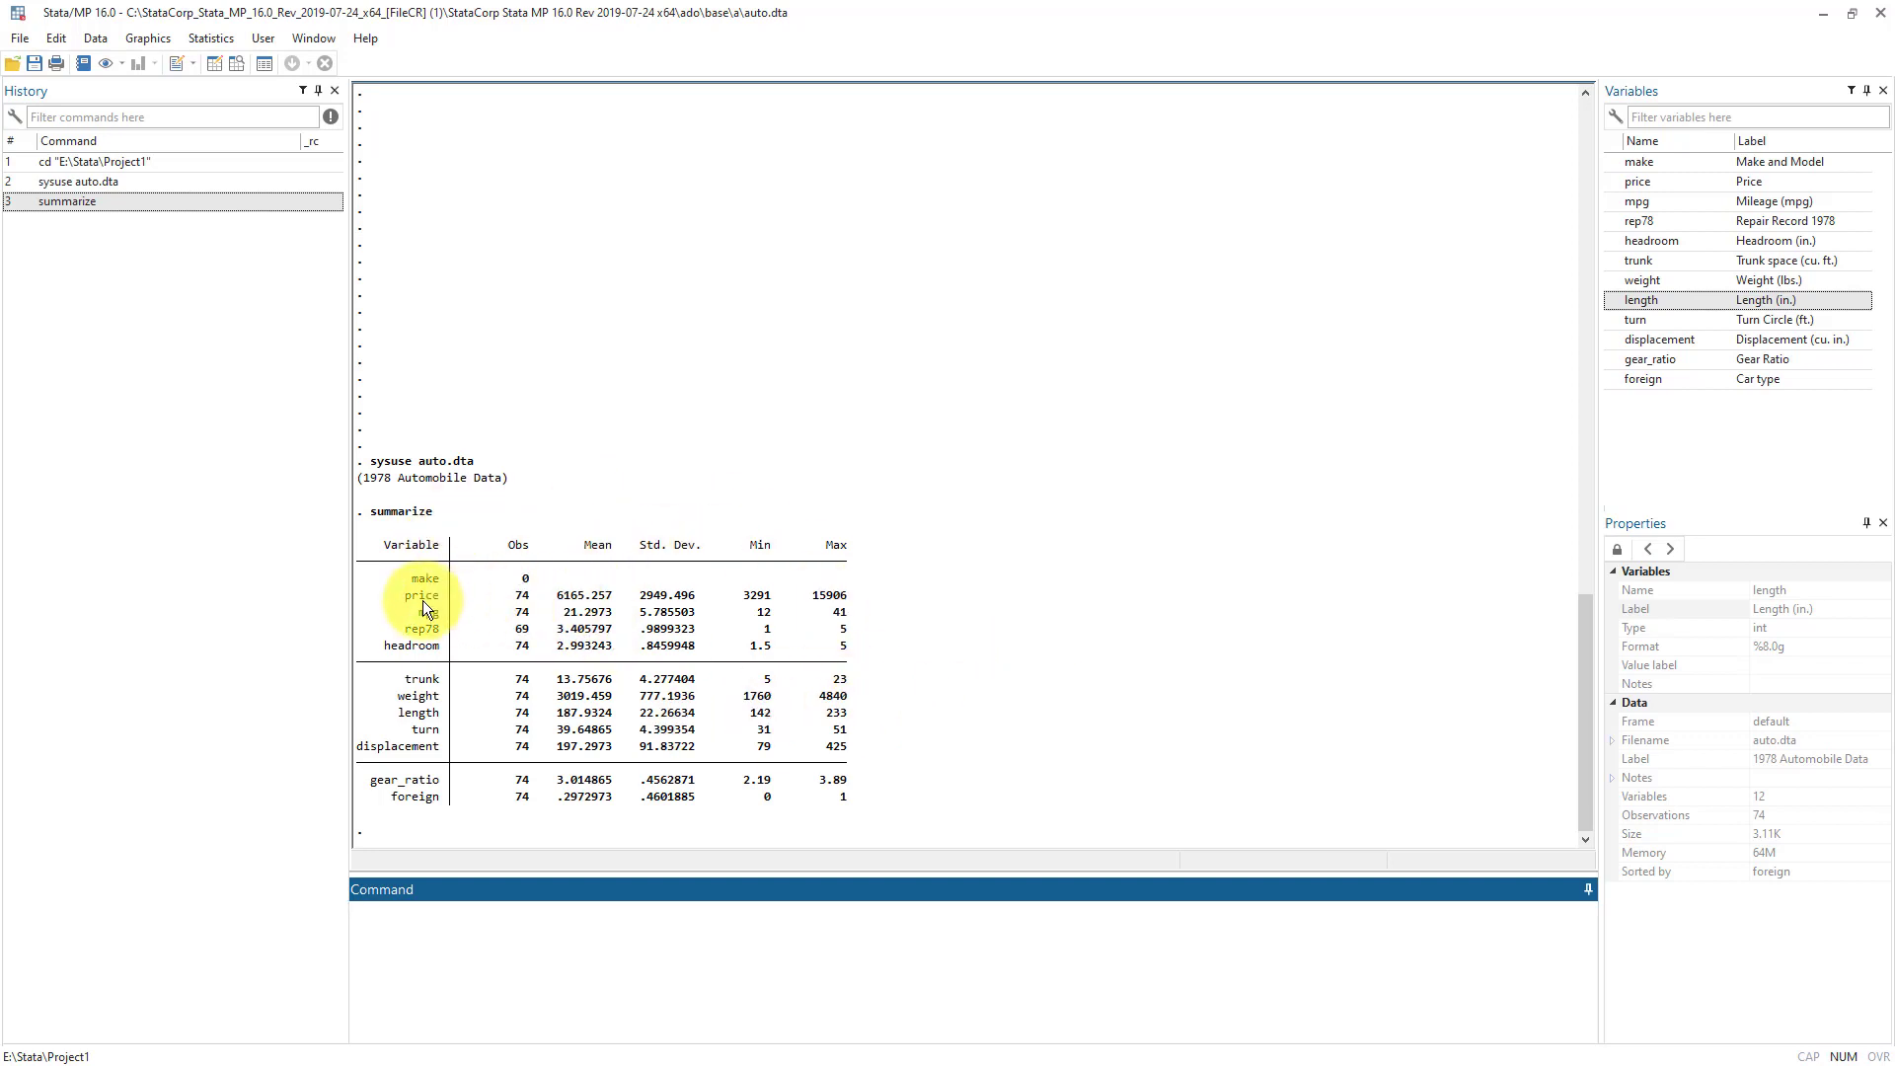
# Examine the price row of the summary table, including its observations, mean, minimum and maximum, and the summarize command above it
pyautogui.click(523, 598)
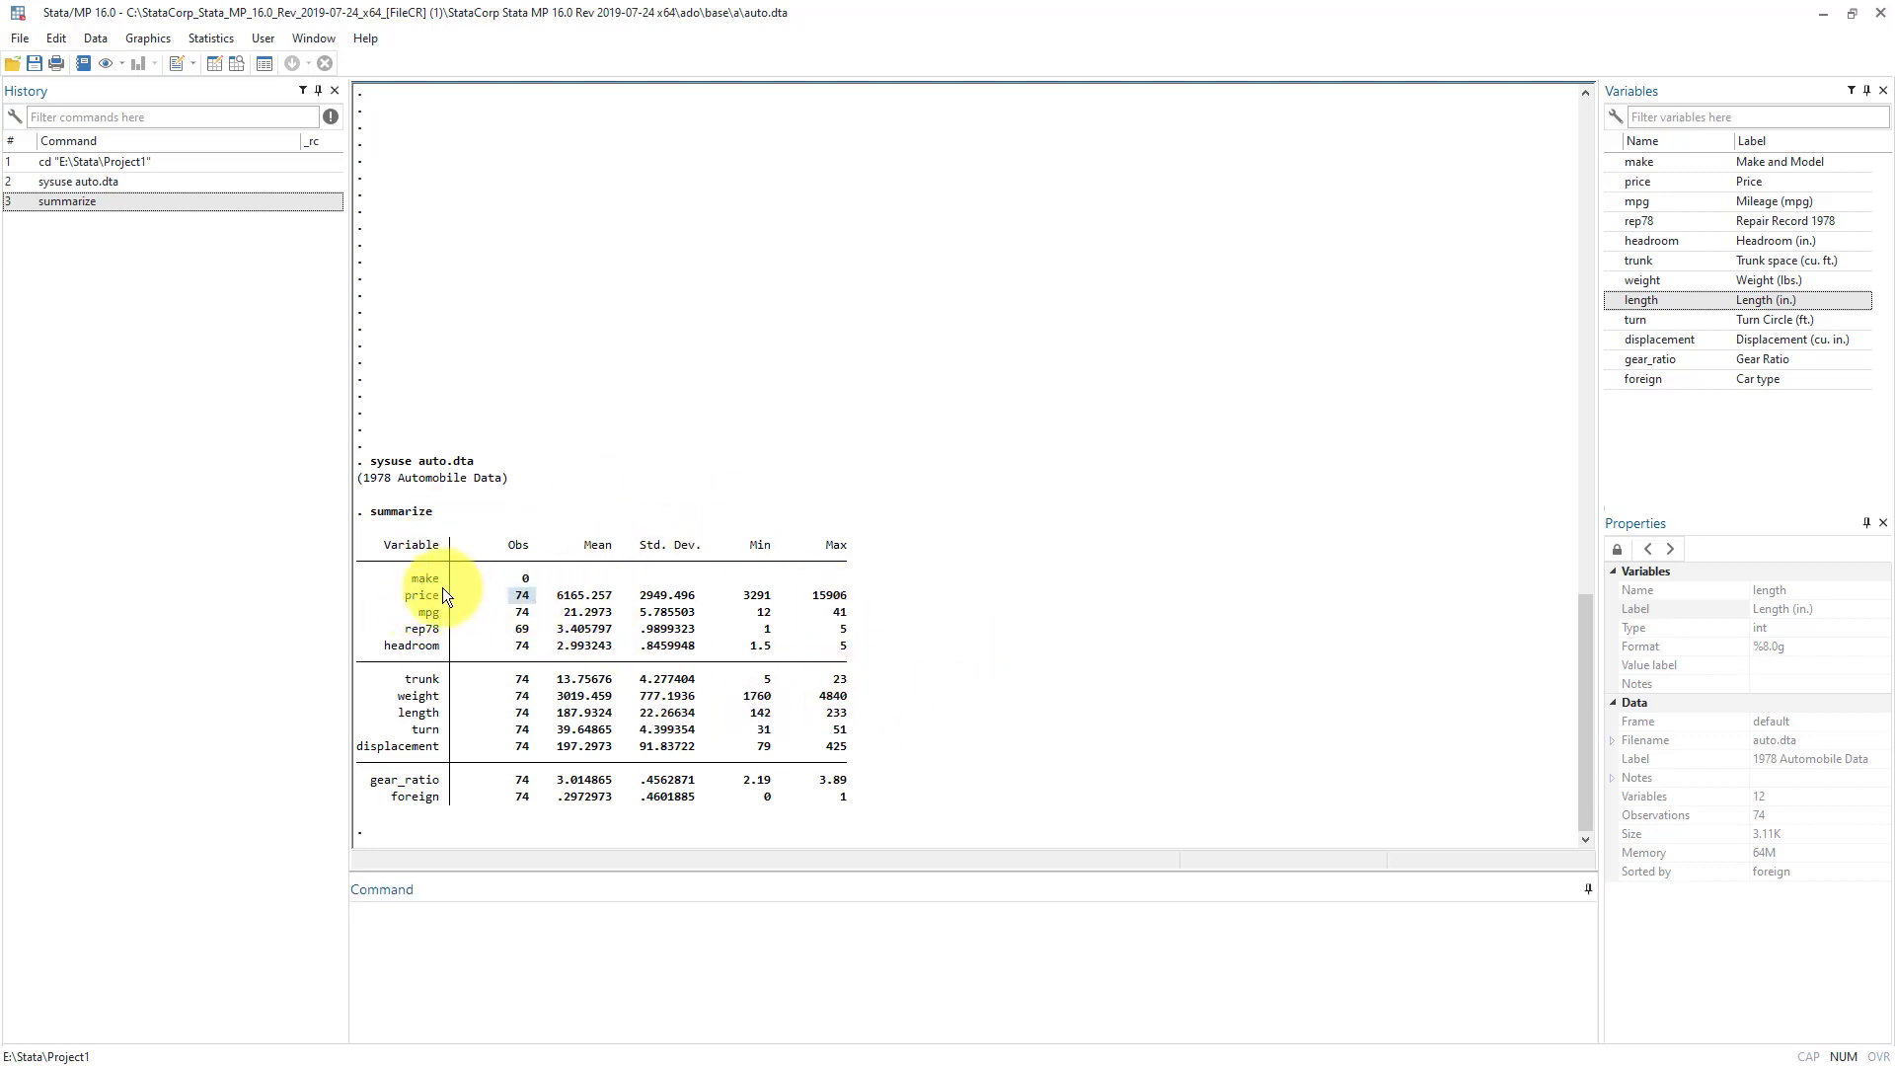
pyautogui.click(406, 600)
pyautogui.moveTo(554, 594); pyautogui.dragTo(603, 595)
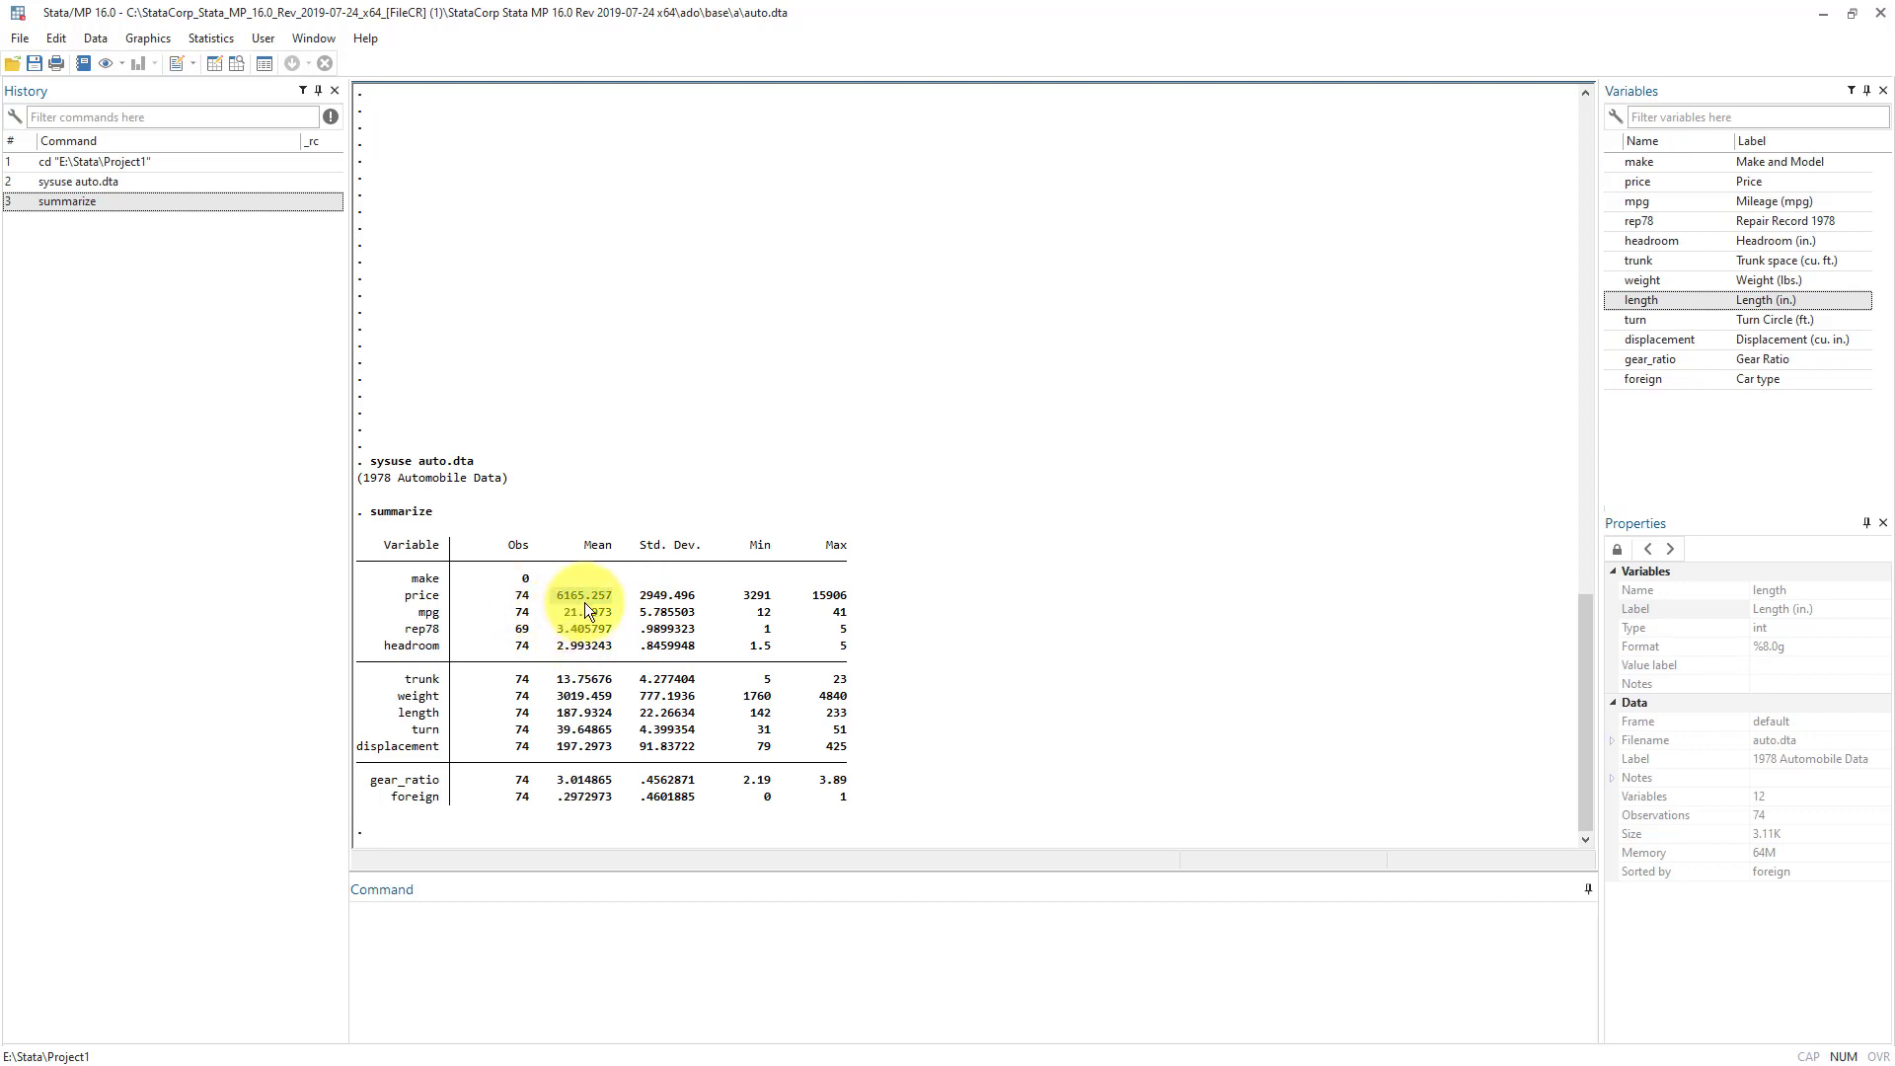
pyautogui.moveTo(752, 594); pyautogui.dragTo(850, 595)
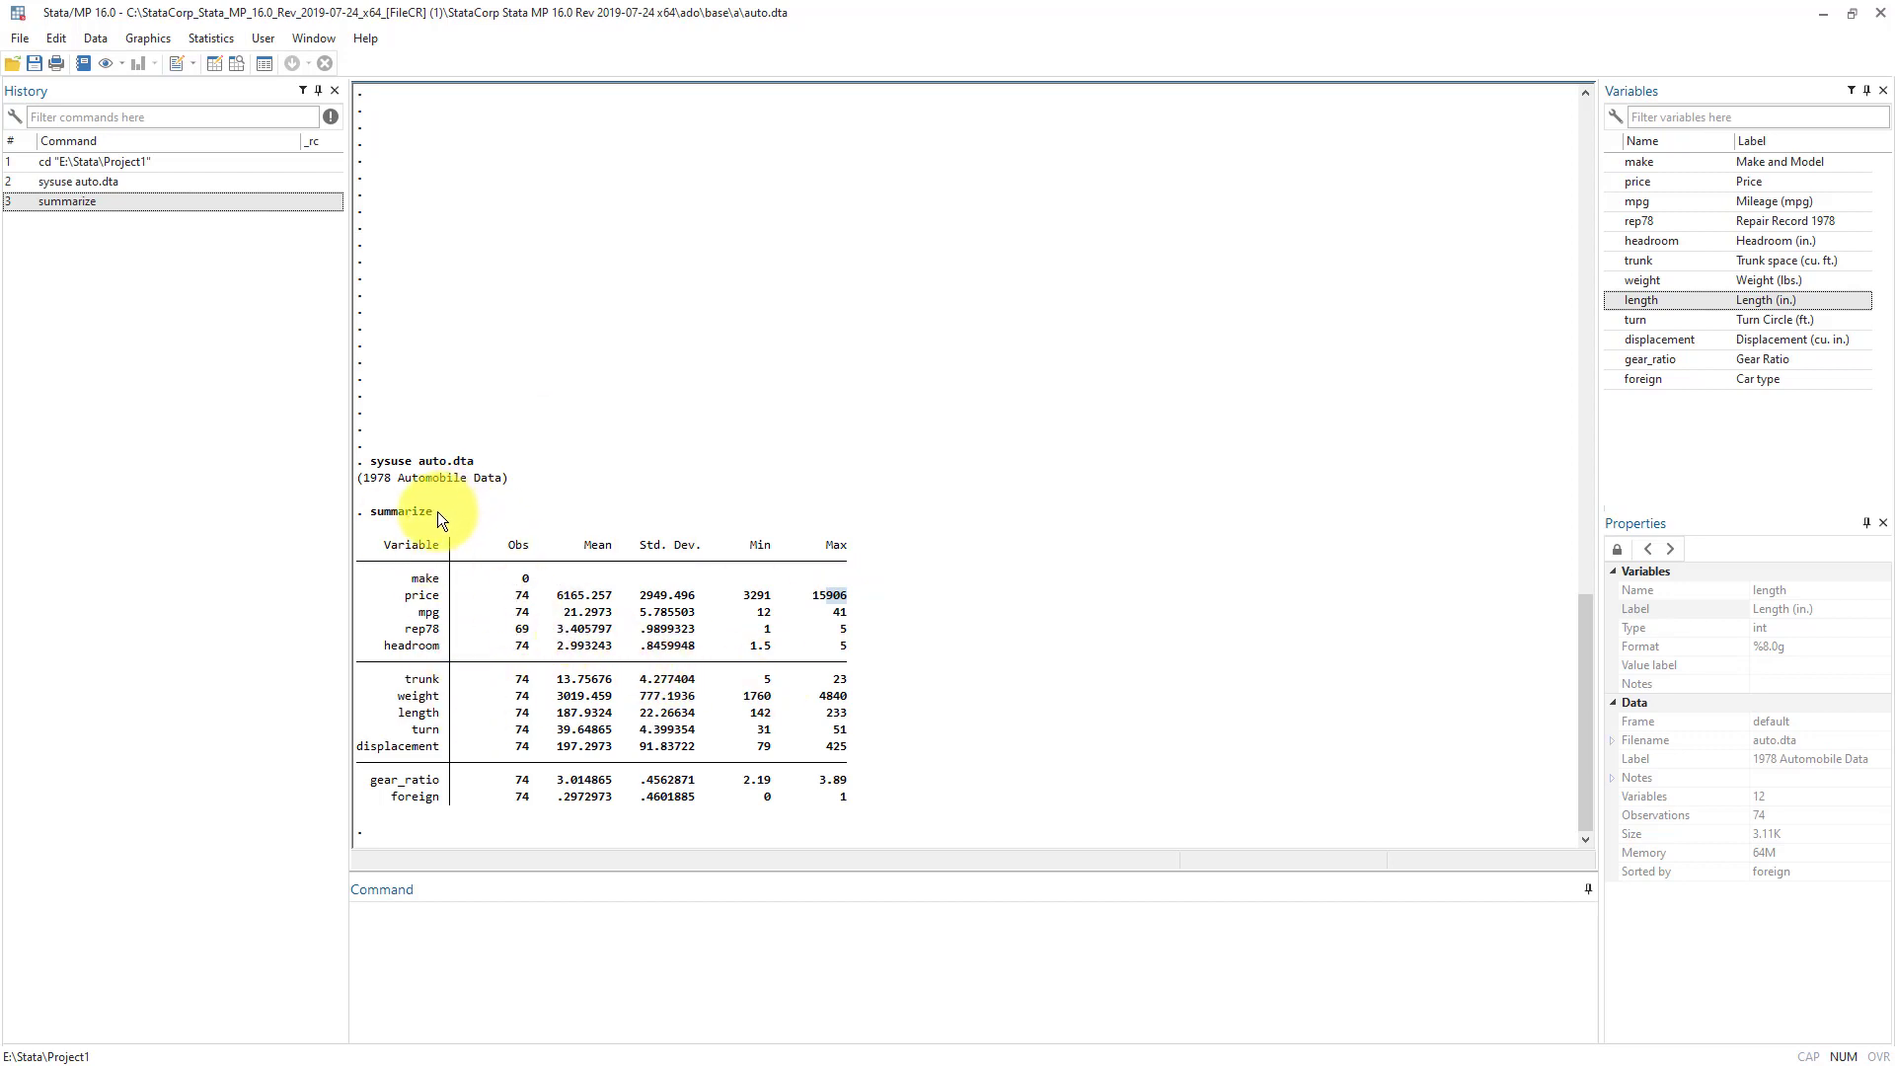
pyautogui.moveTo(436, 512); pyautogui.dragTo(393, 513)
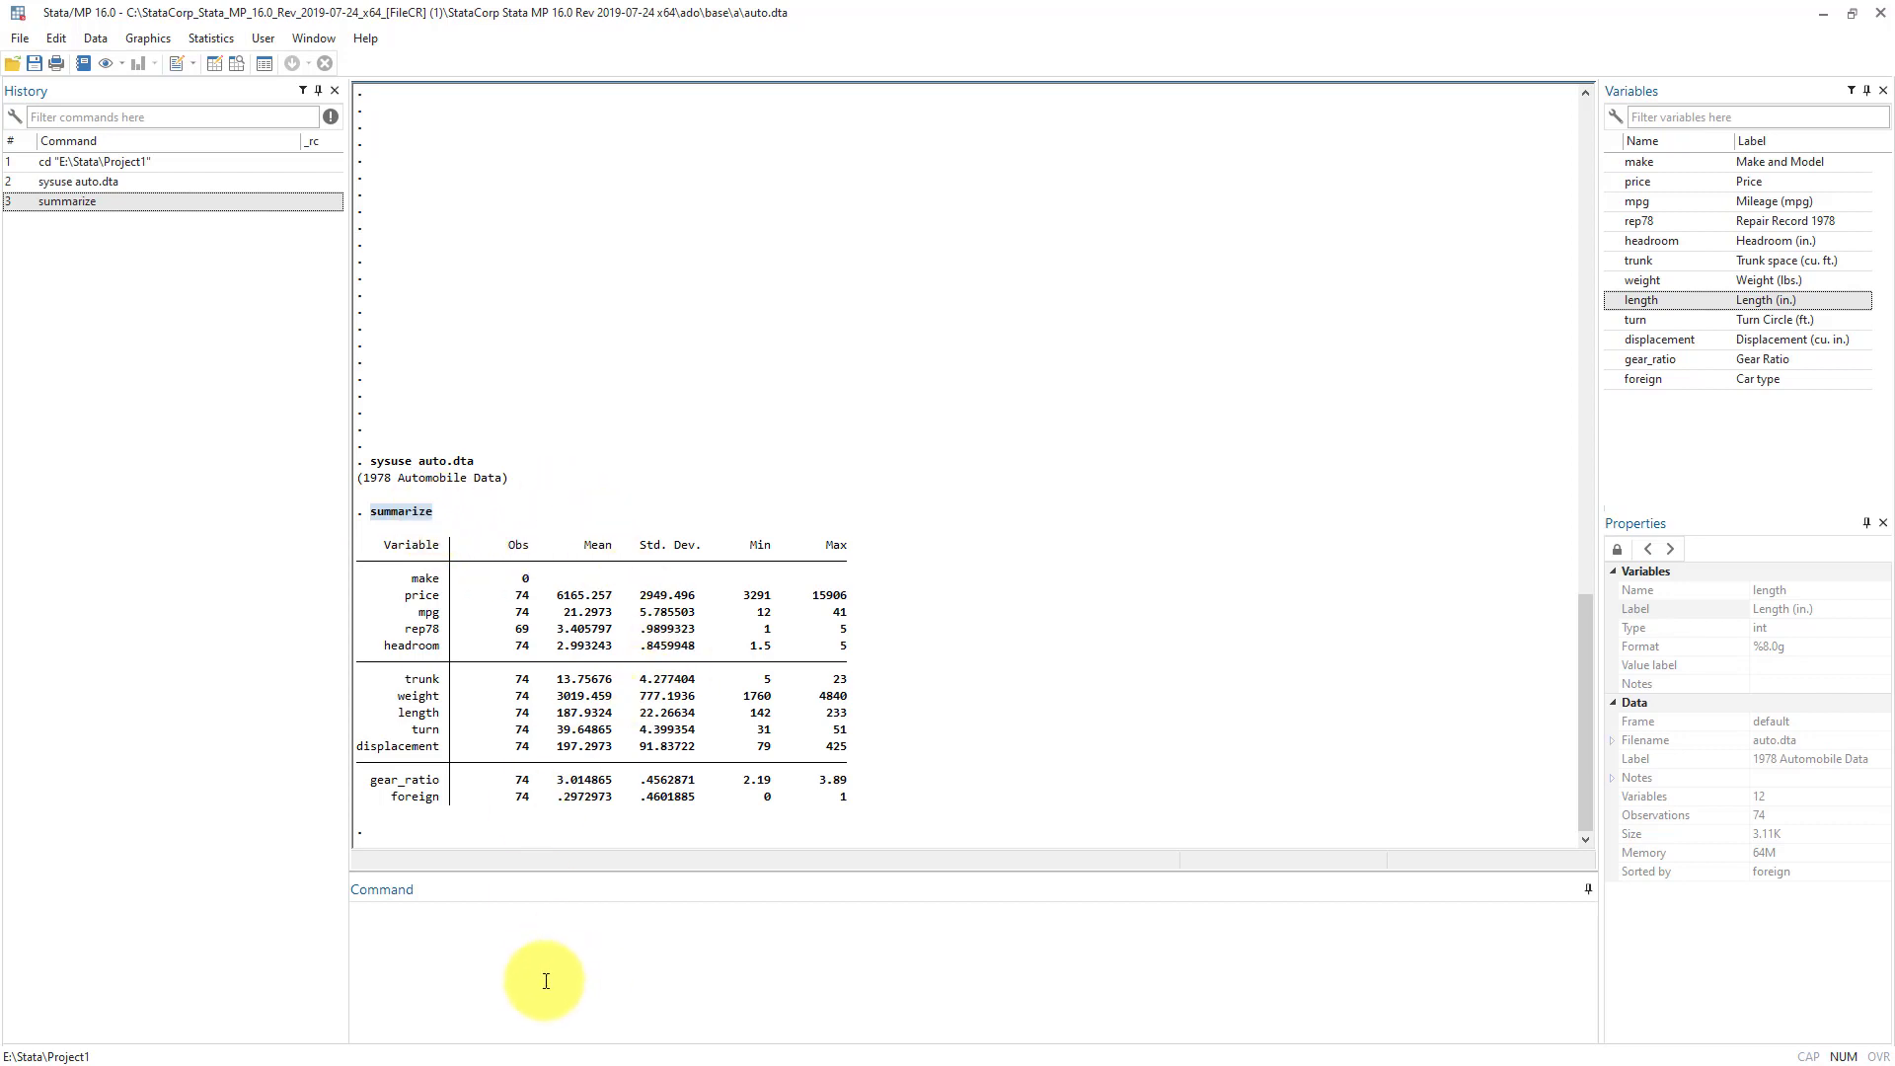
pyautogui.click(444, 962)
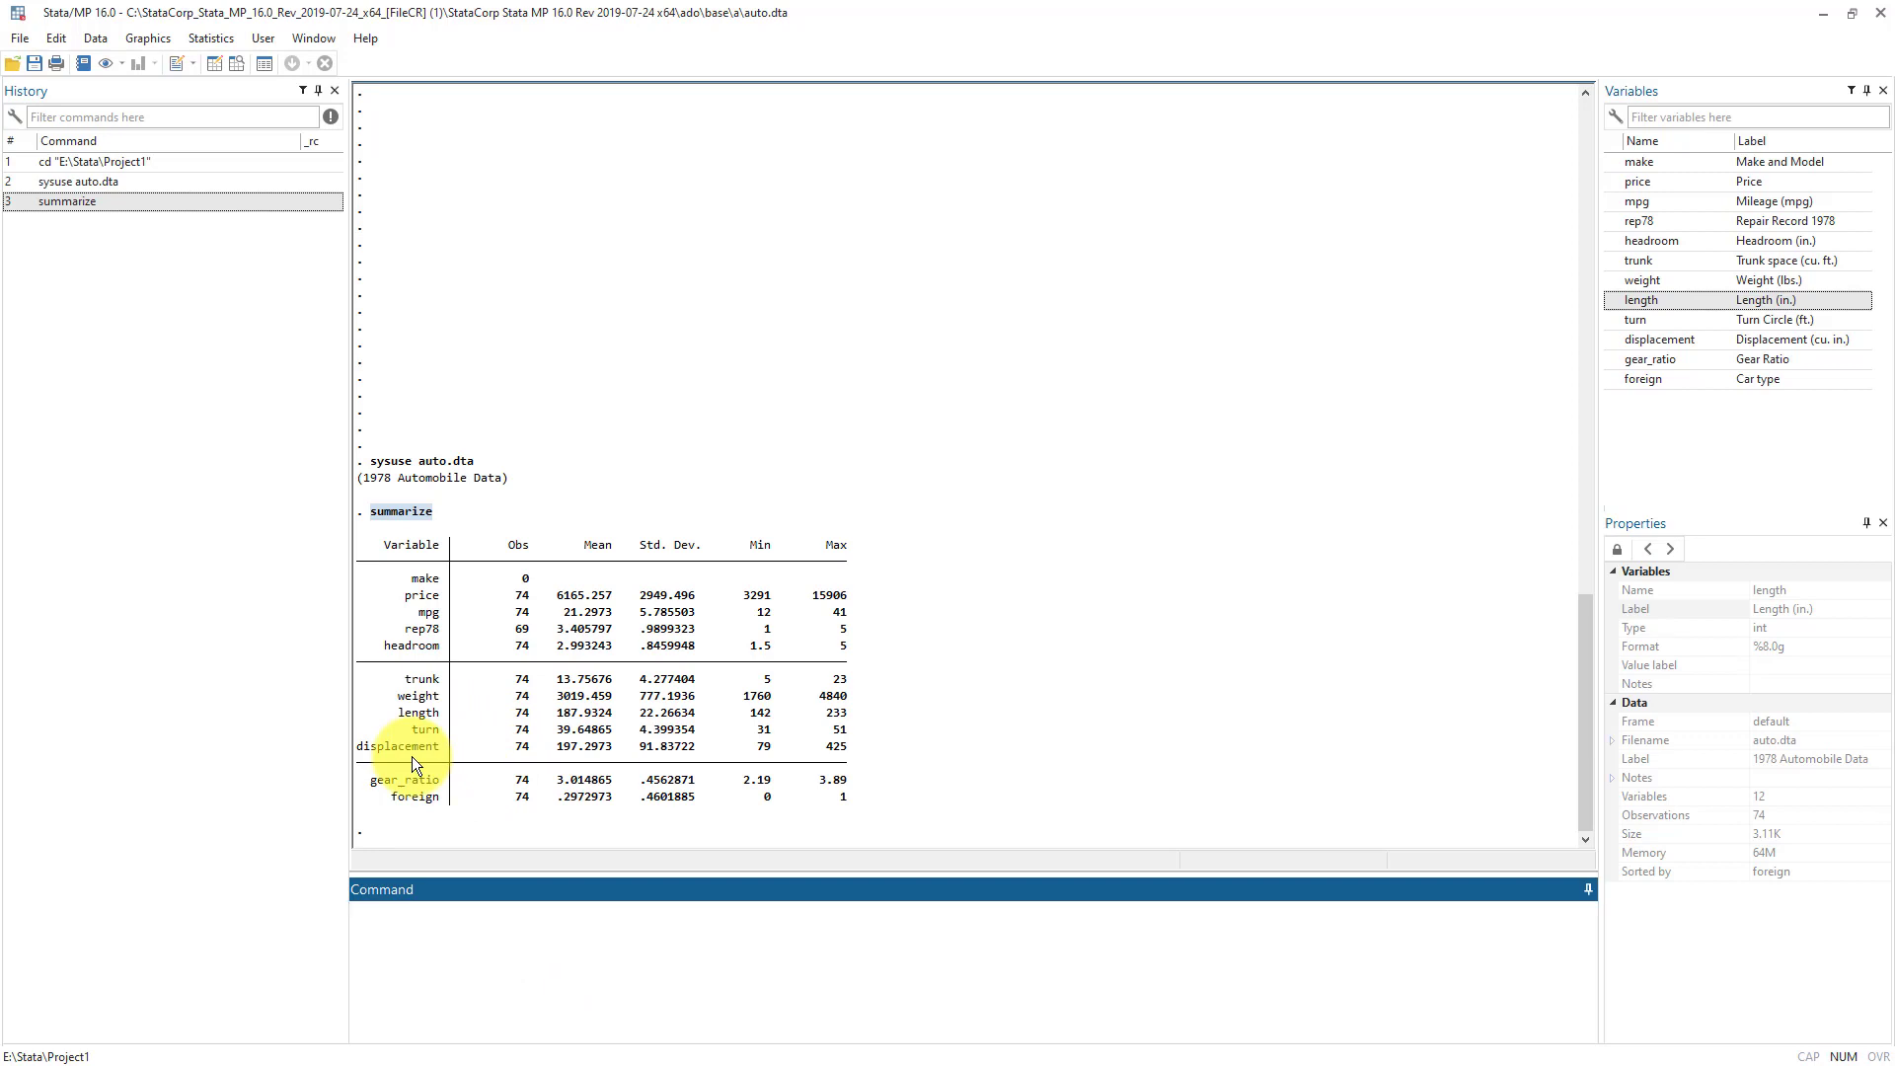
pyautogui.click(389, 513)
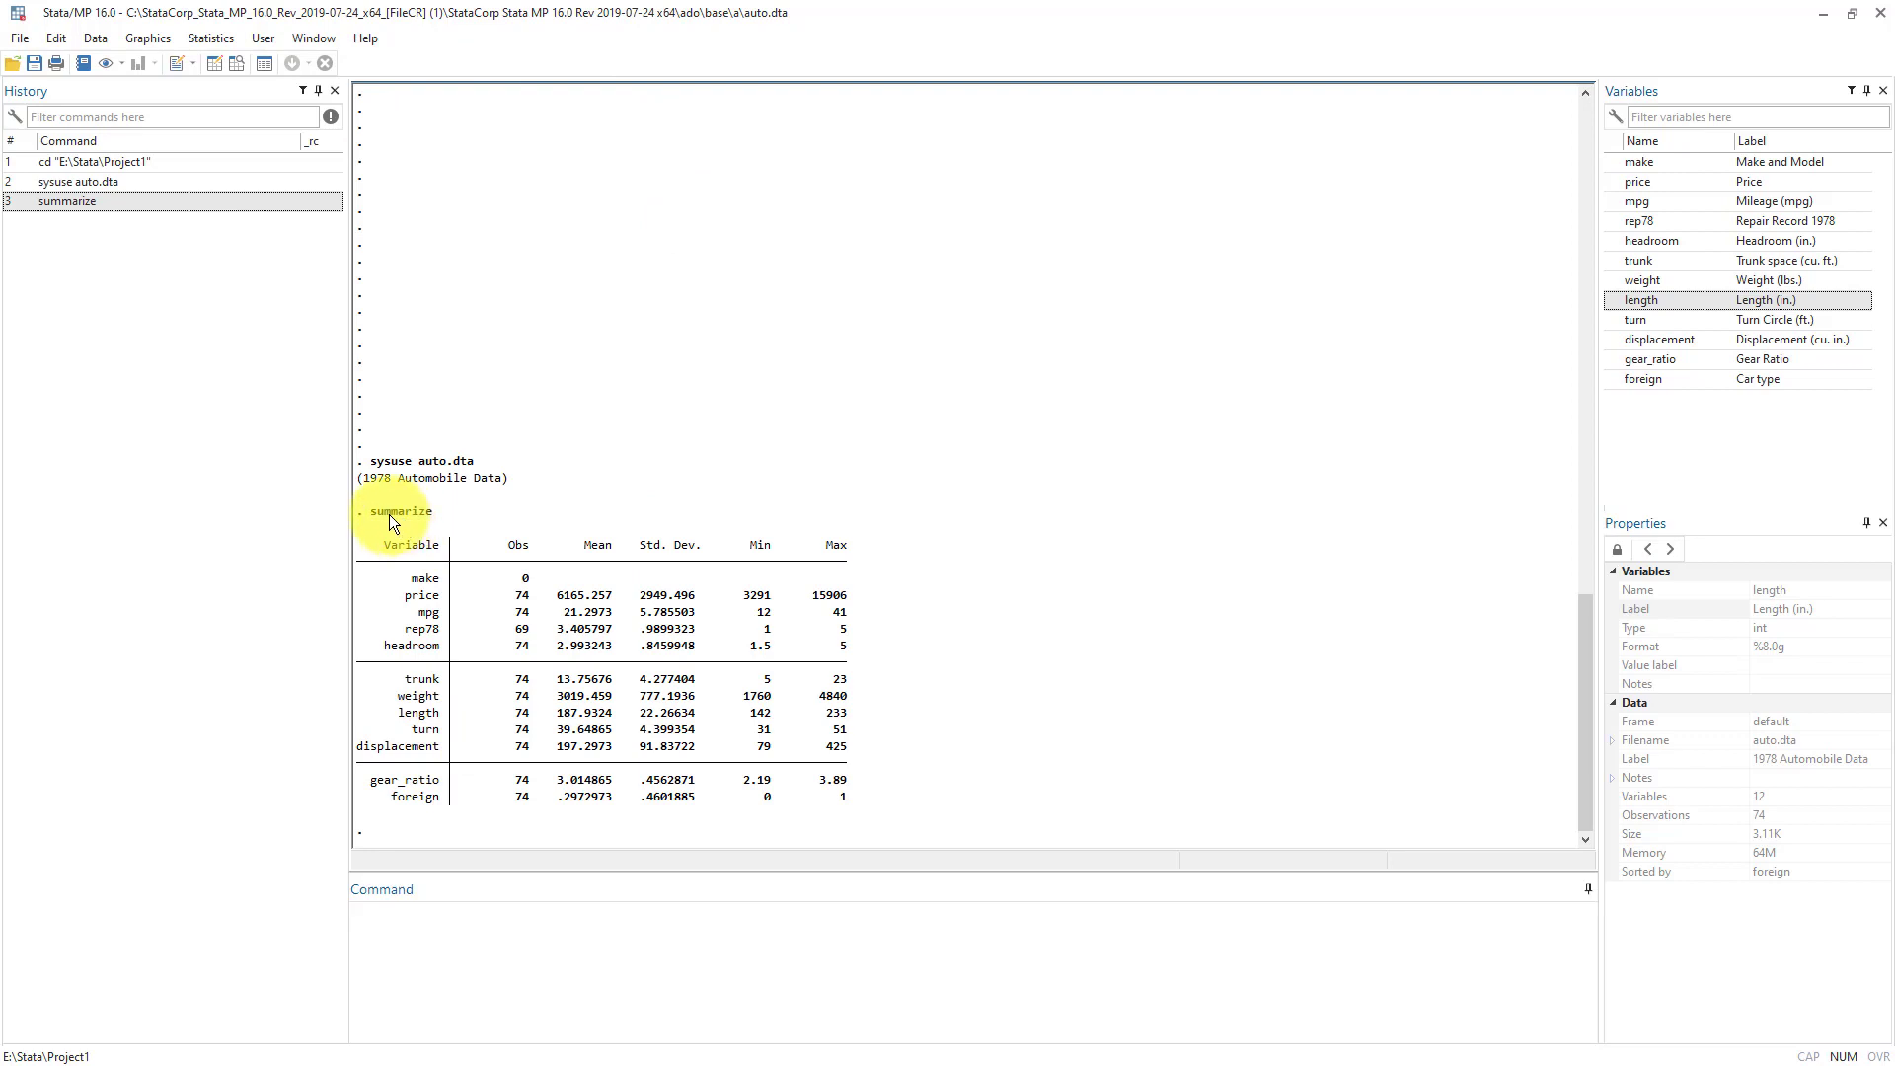
# Open the Summary statistics dialog for the summarize command
pyautogui.click(221, 38)
pyautogui.moveTo(245, 62)
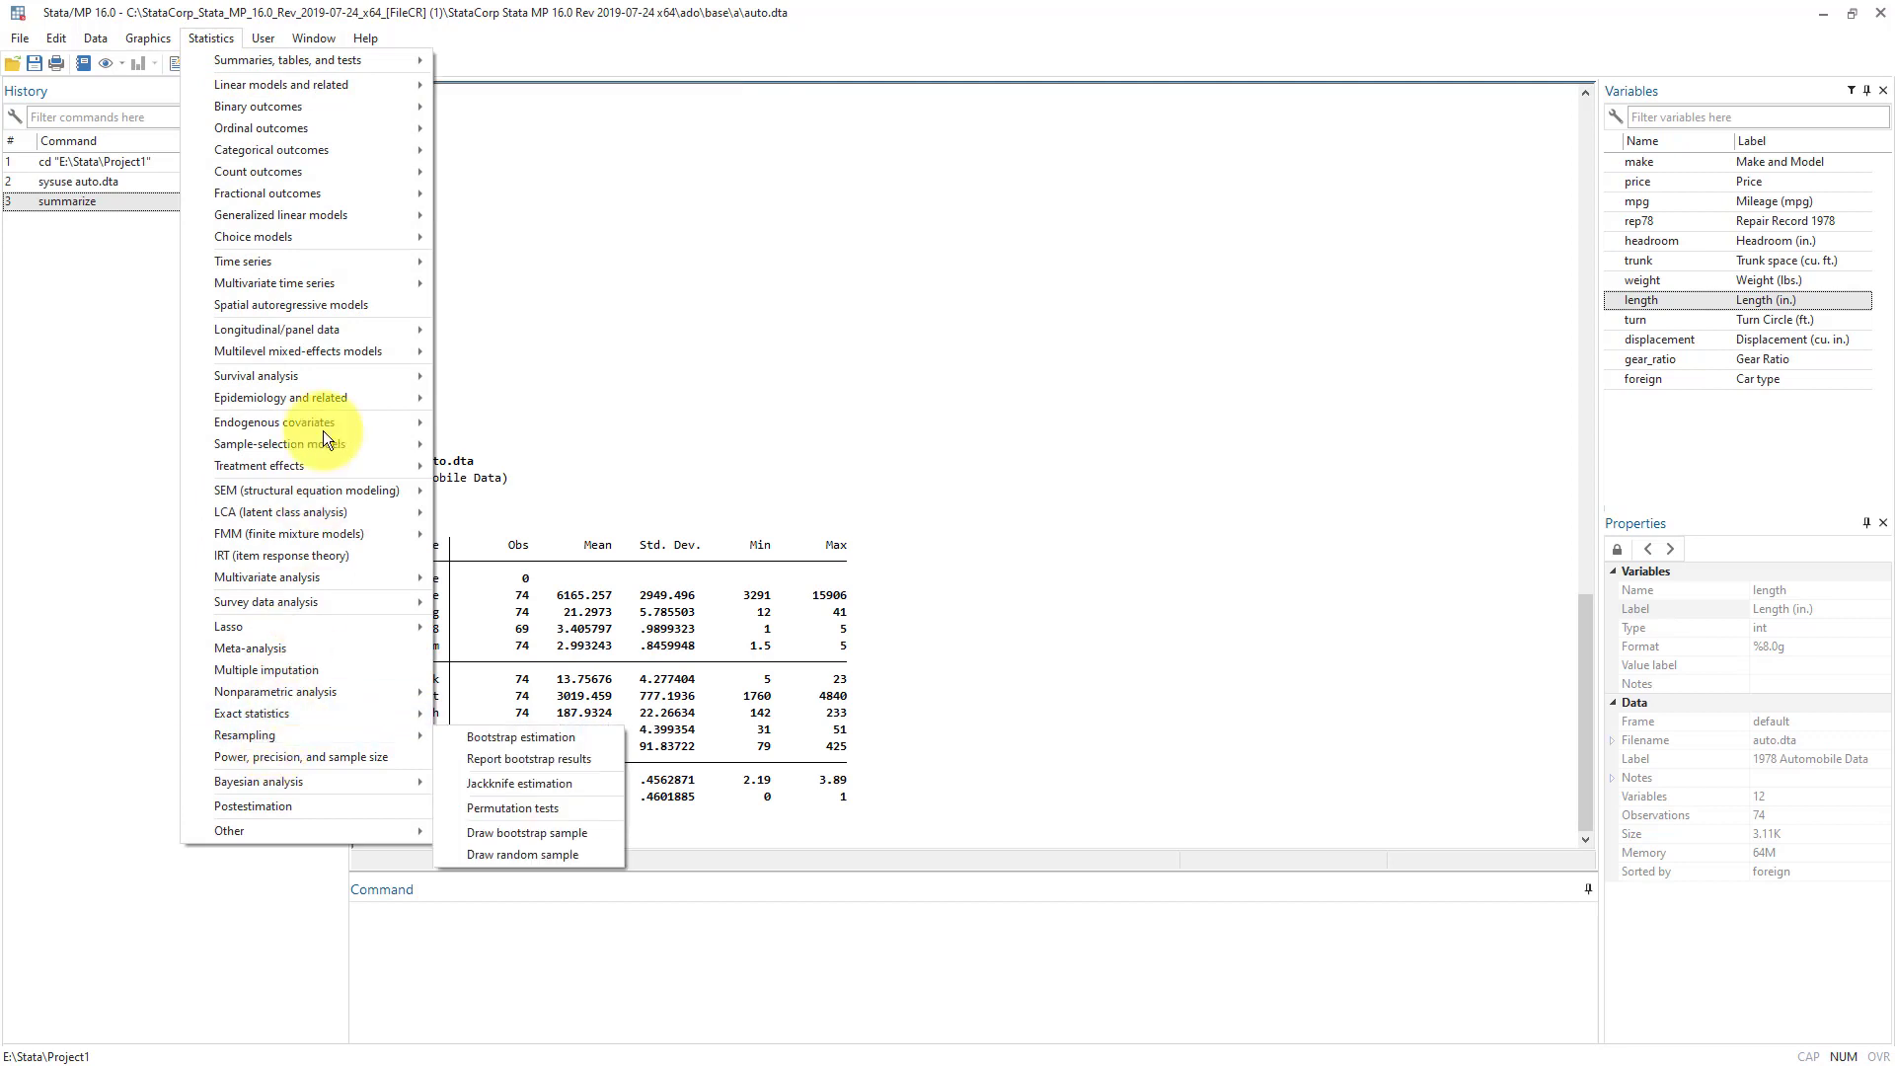
pyautogui.moveTo(318, 198)
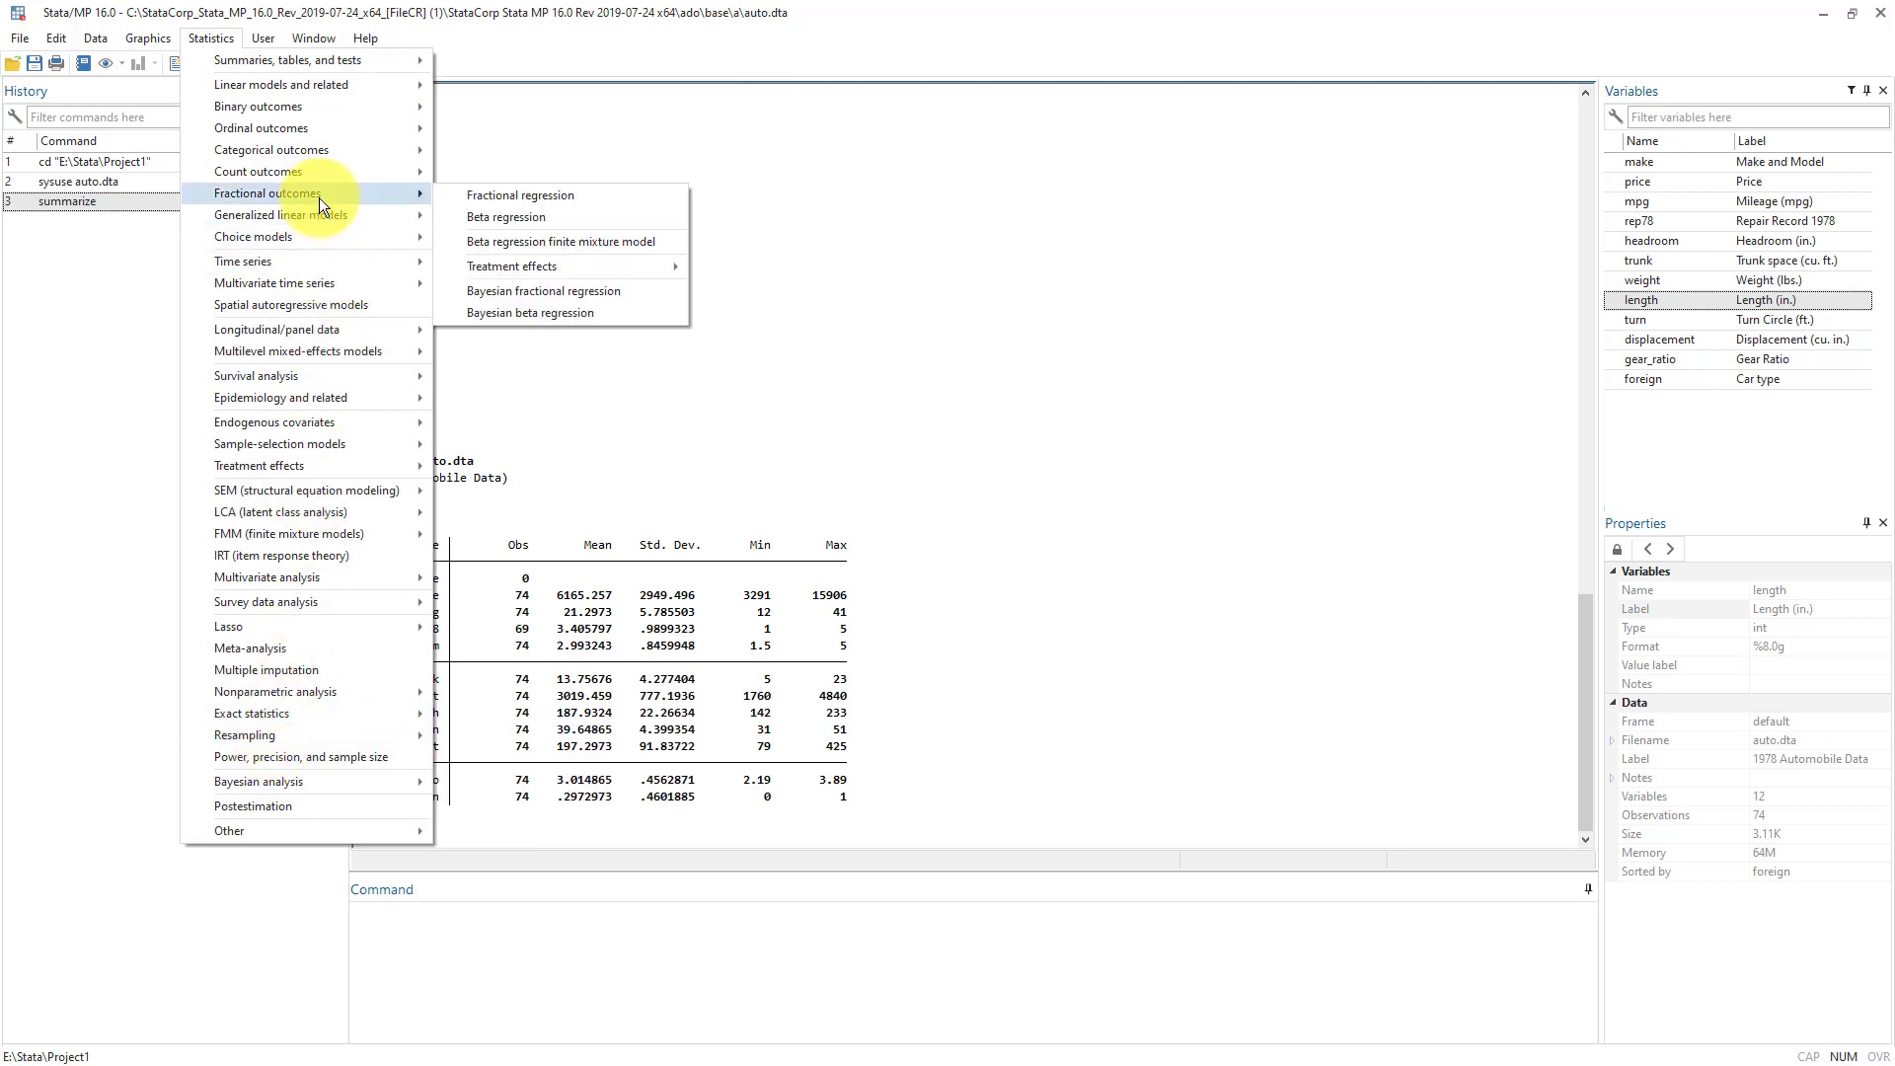
pyautogui.moveTo(318, 260)
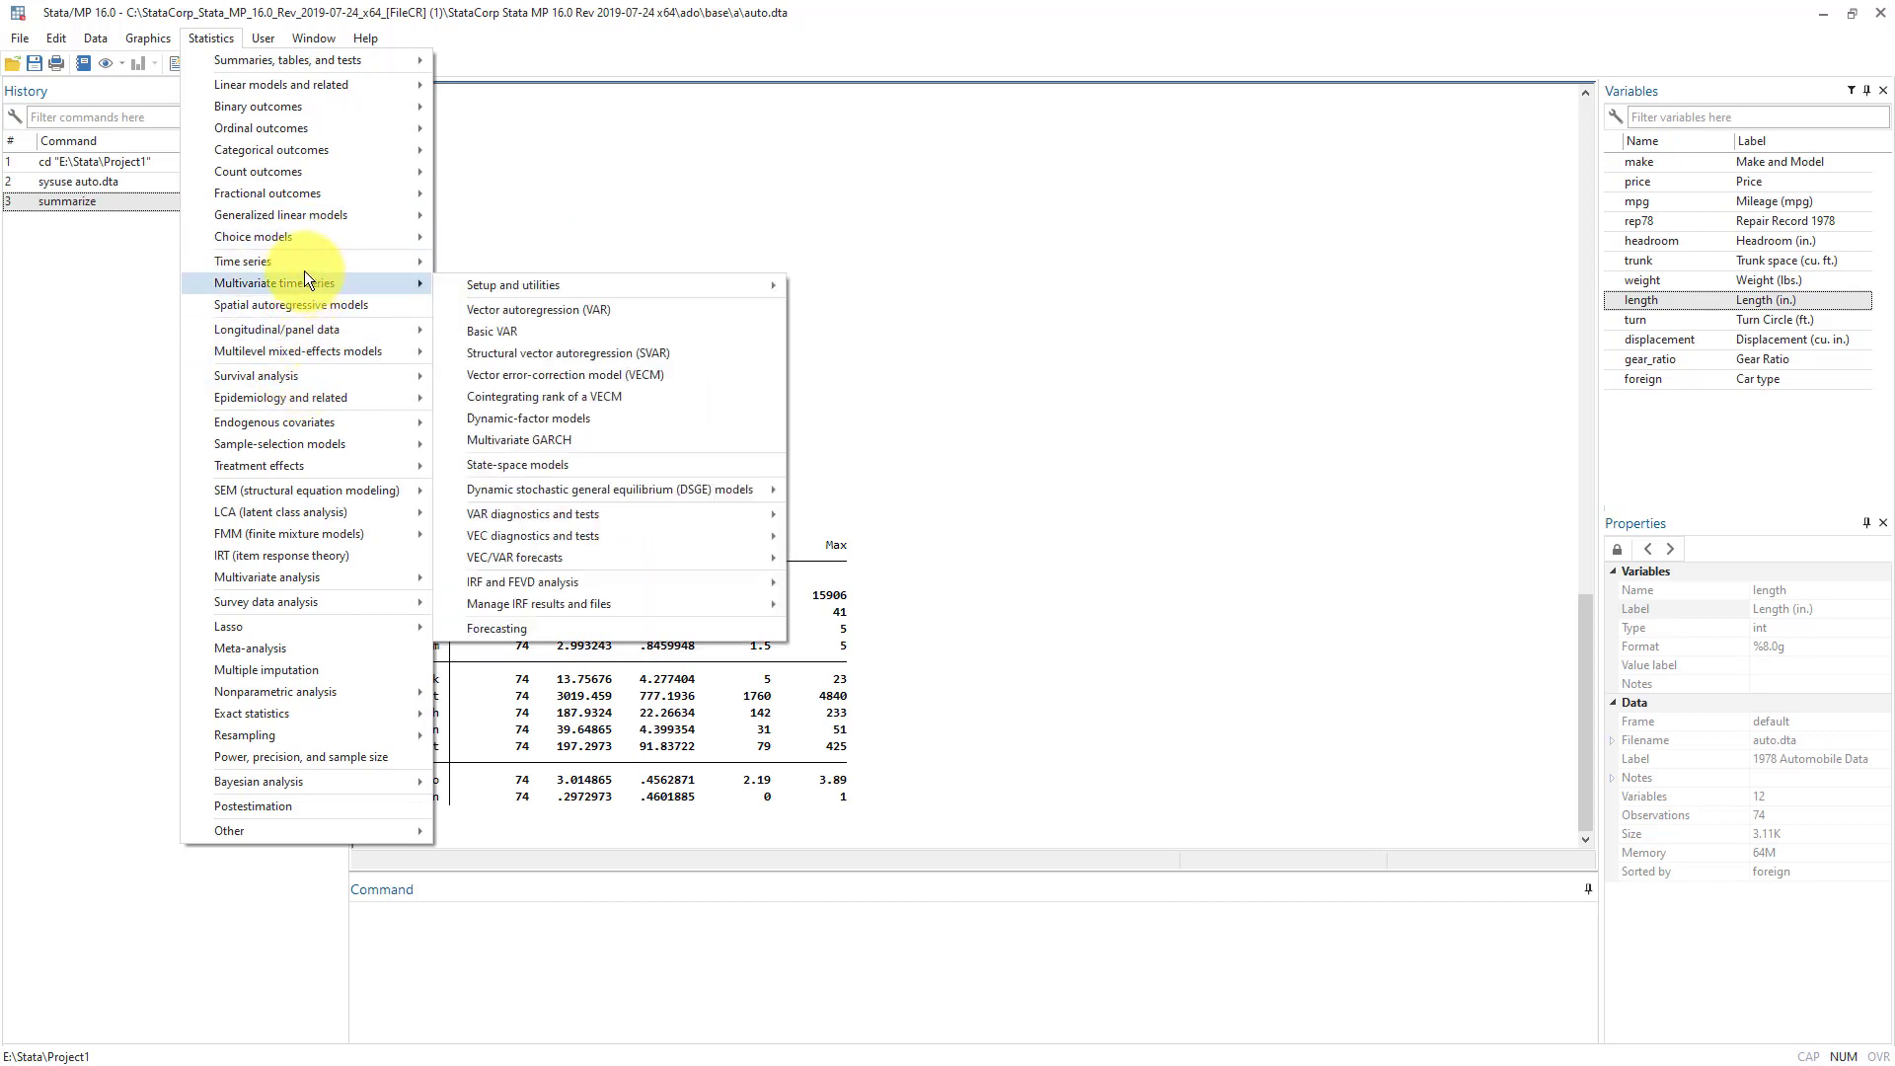
pyautogui.moveTo(318, 81)
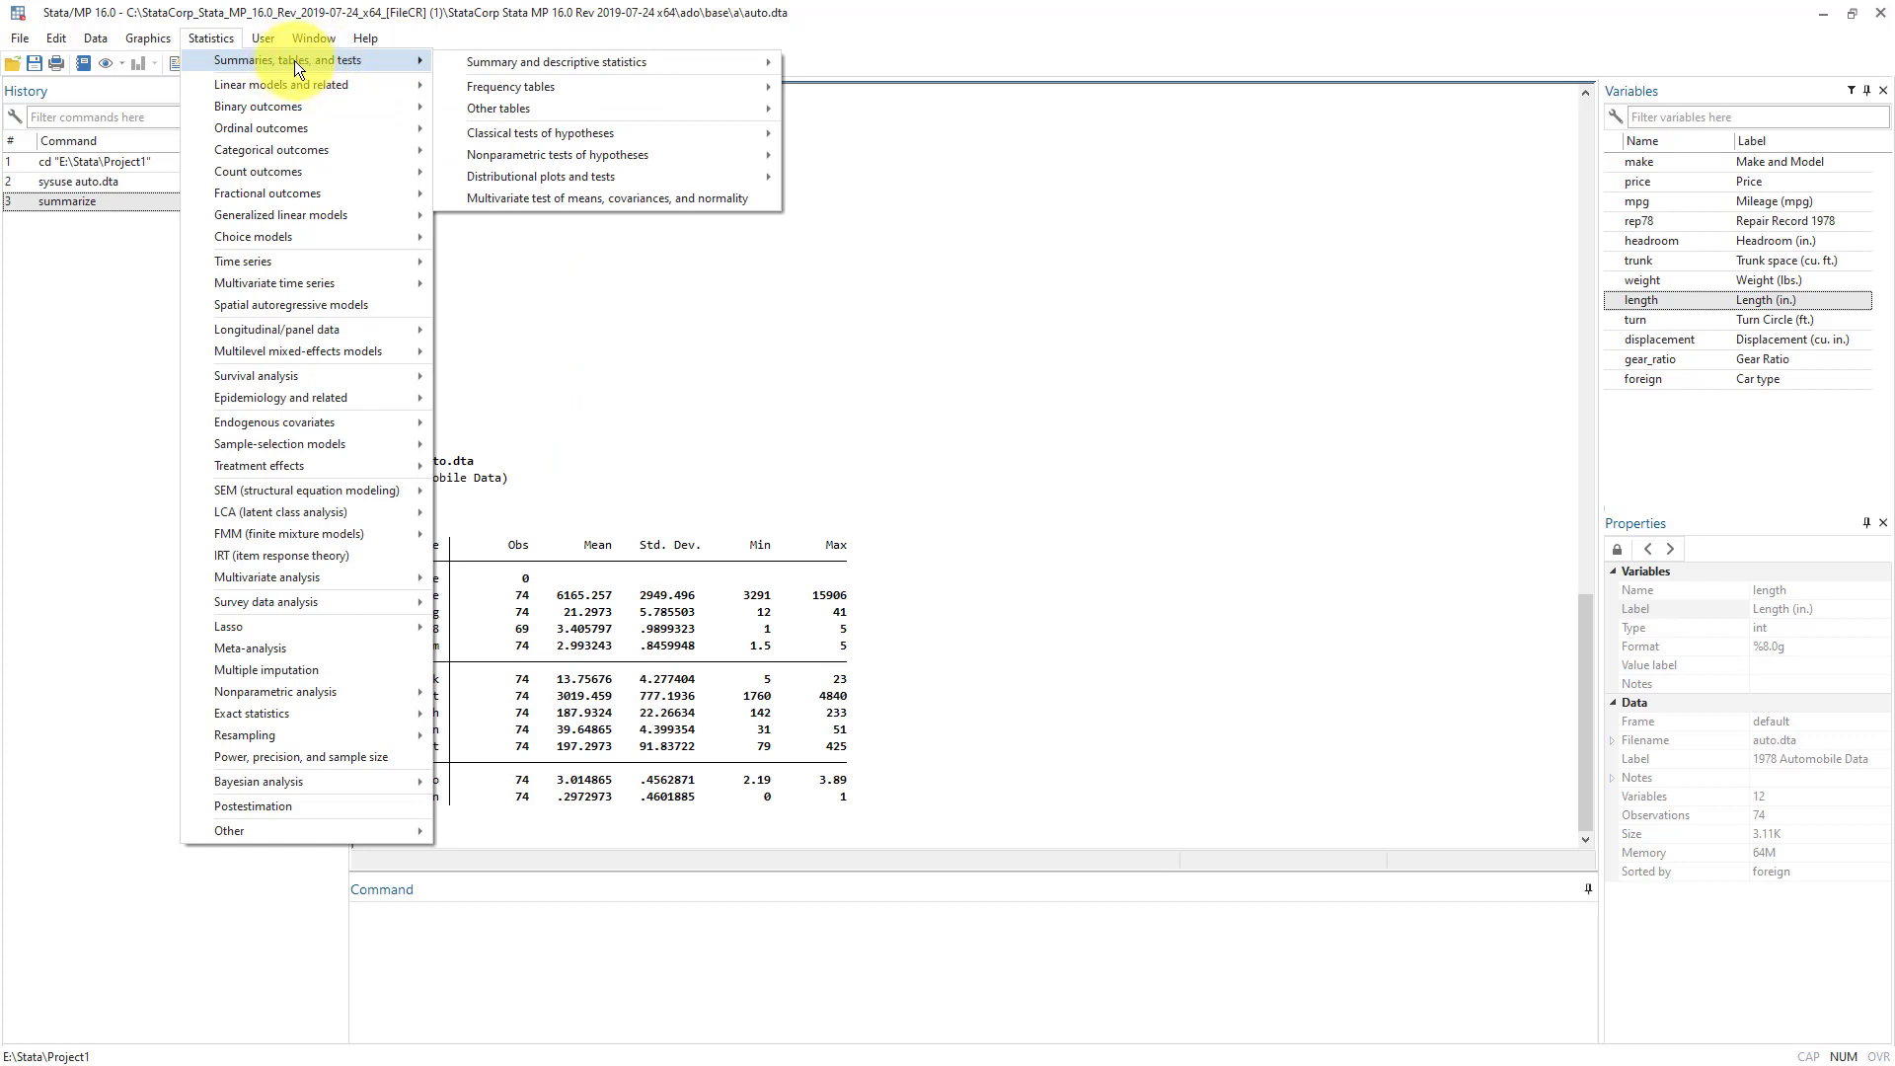
pyautogui.moveTo(673, 62)
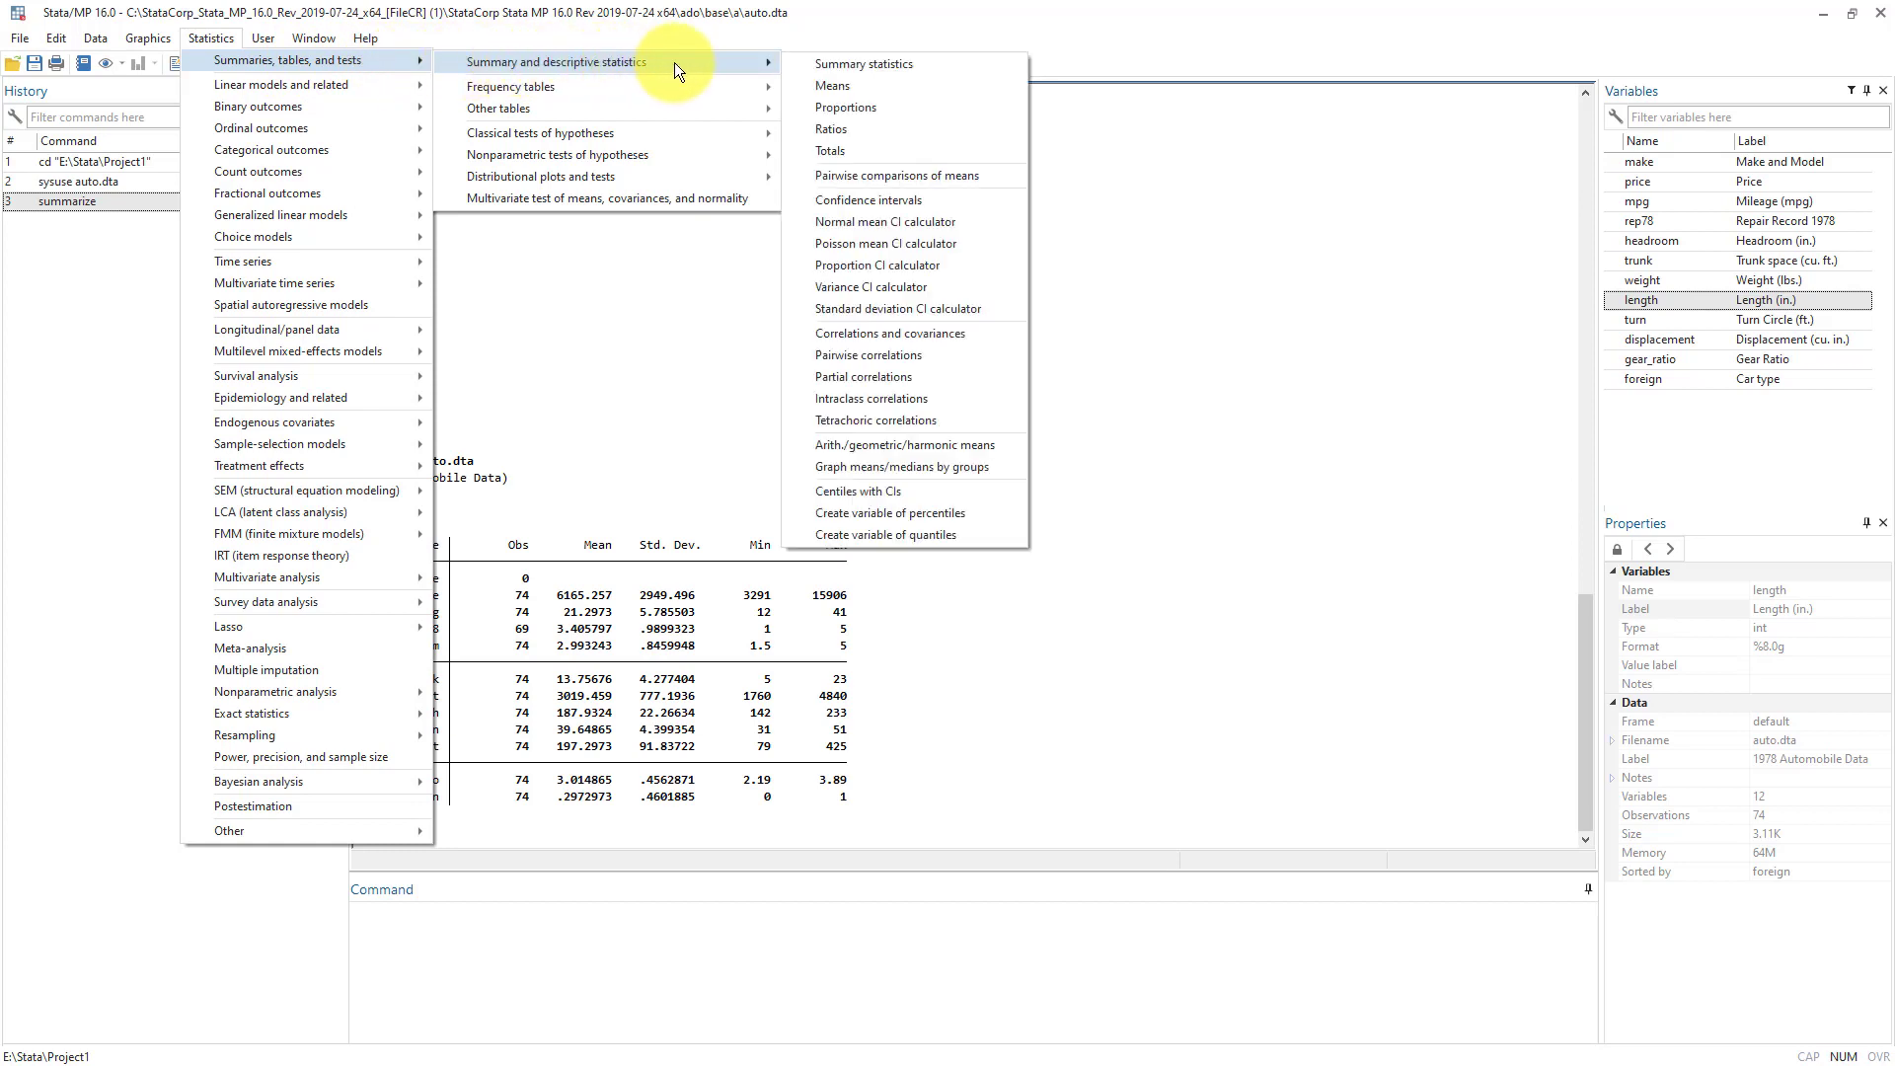
pyautogui.click(936, 67)
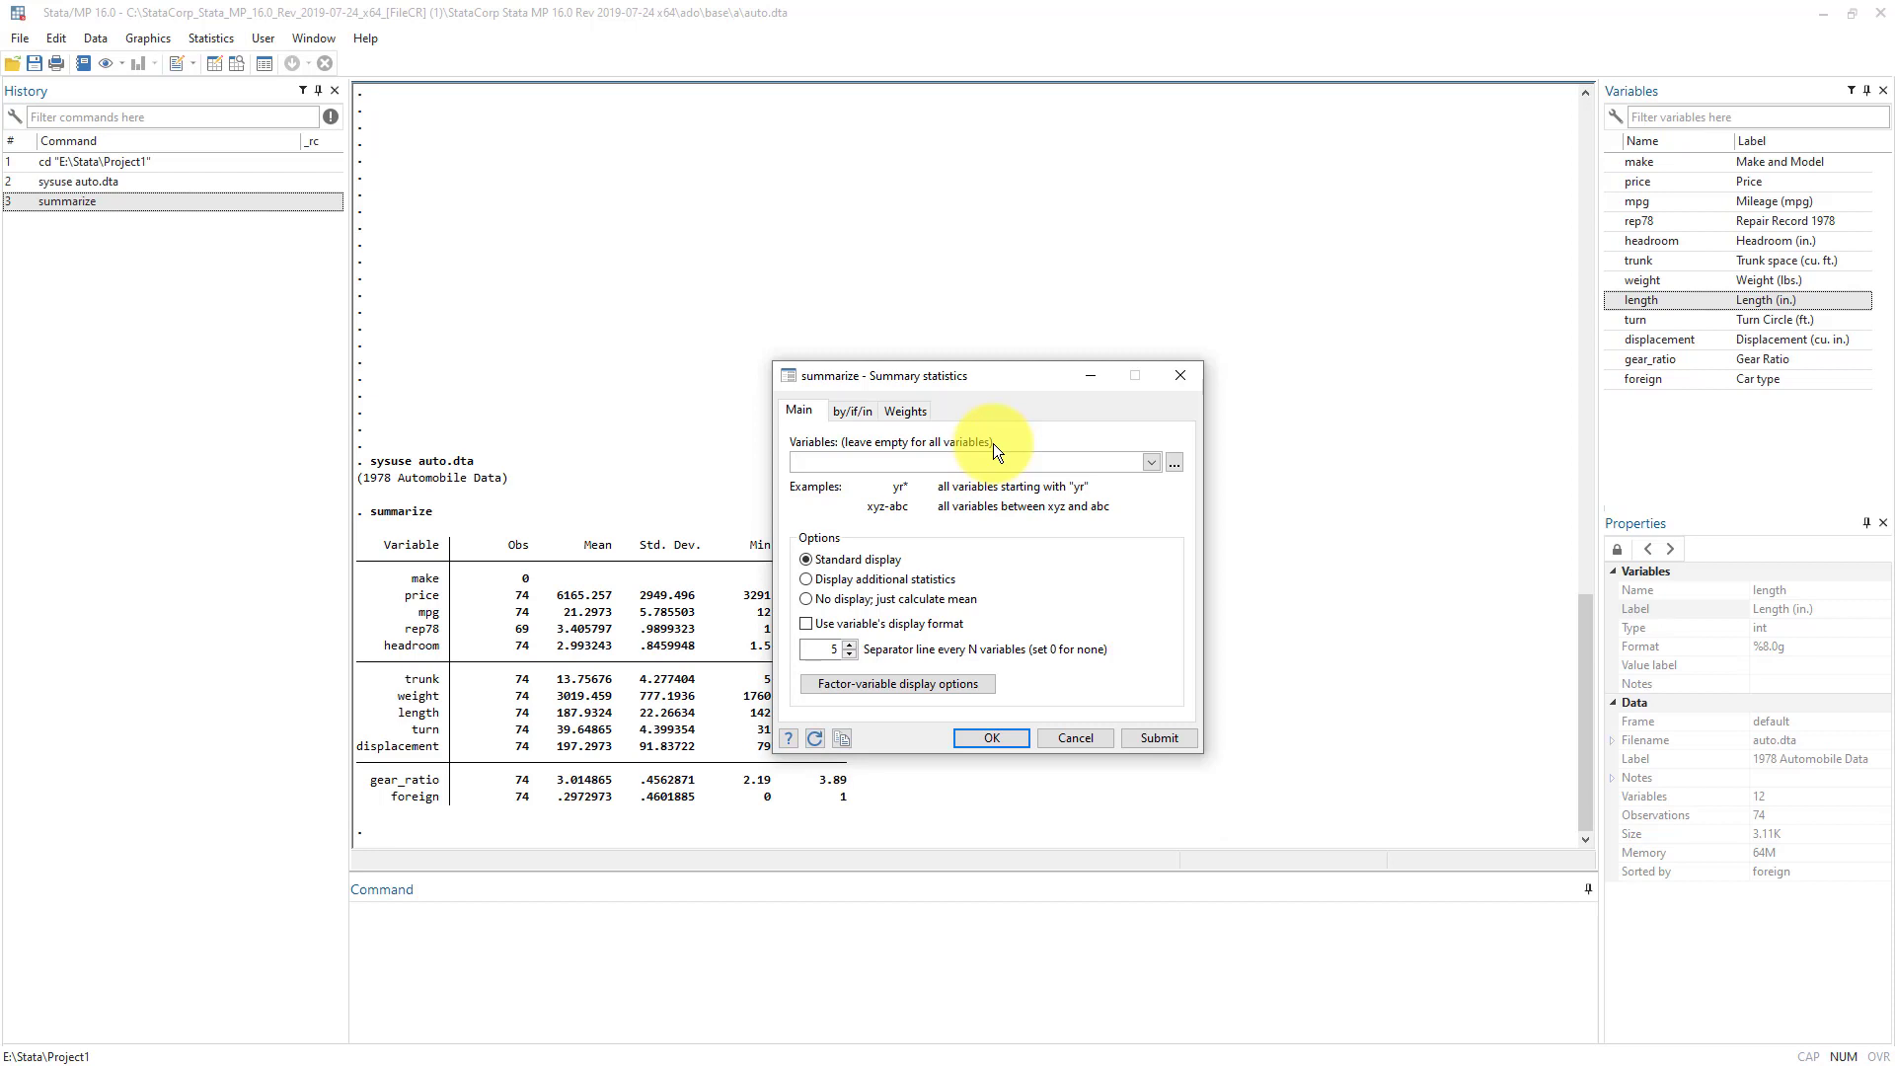
# Produce standard summary statistics for the variables rep78, headroom and weight through the open dialog
pyautogui.click(1151, 463)
pyautogui.click(859, 510)
pyautogui.click(854, 525)
pyautogui.click(855, 556)
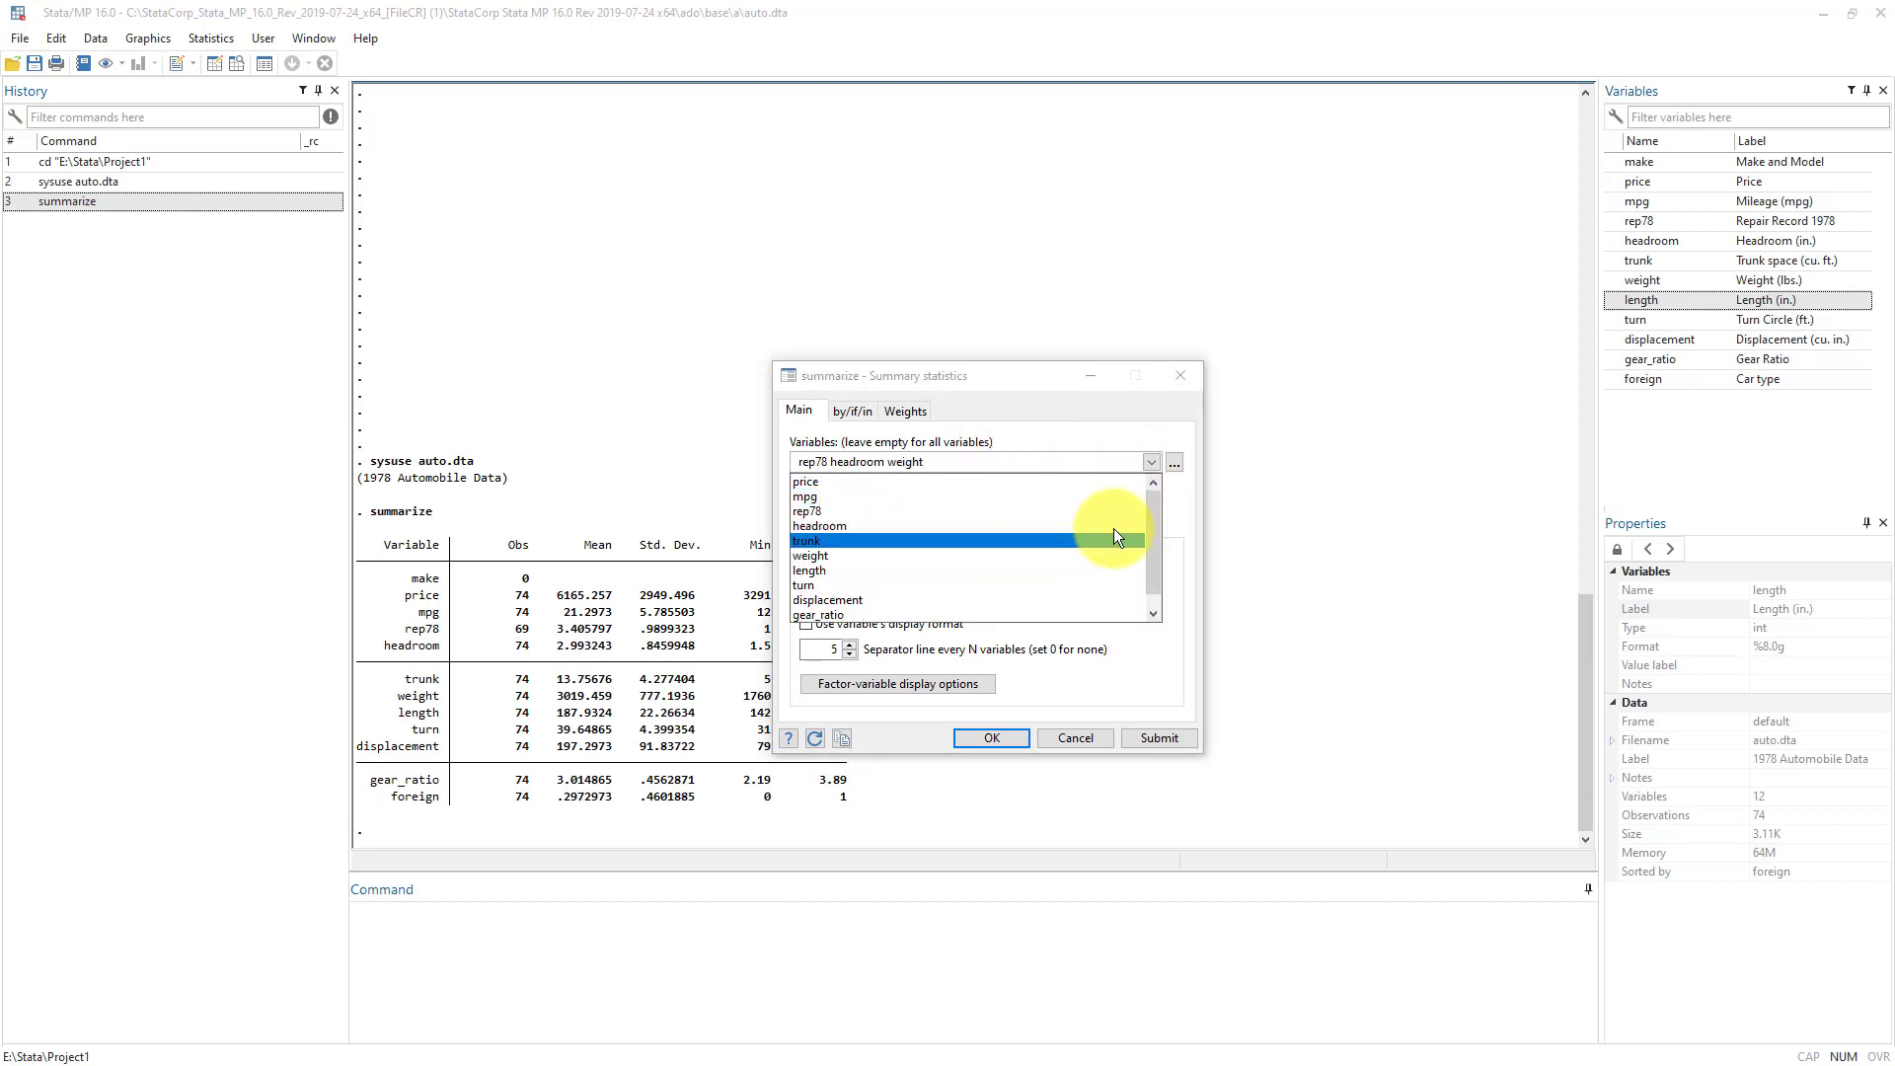
pyautogui.click(1175, 648)
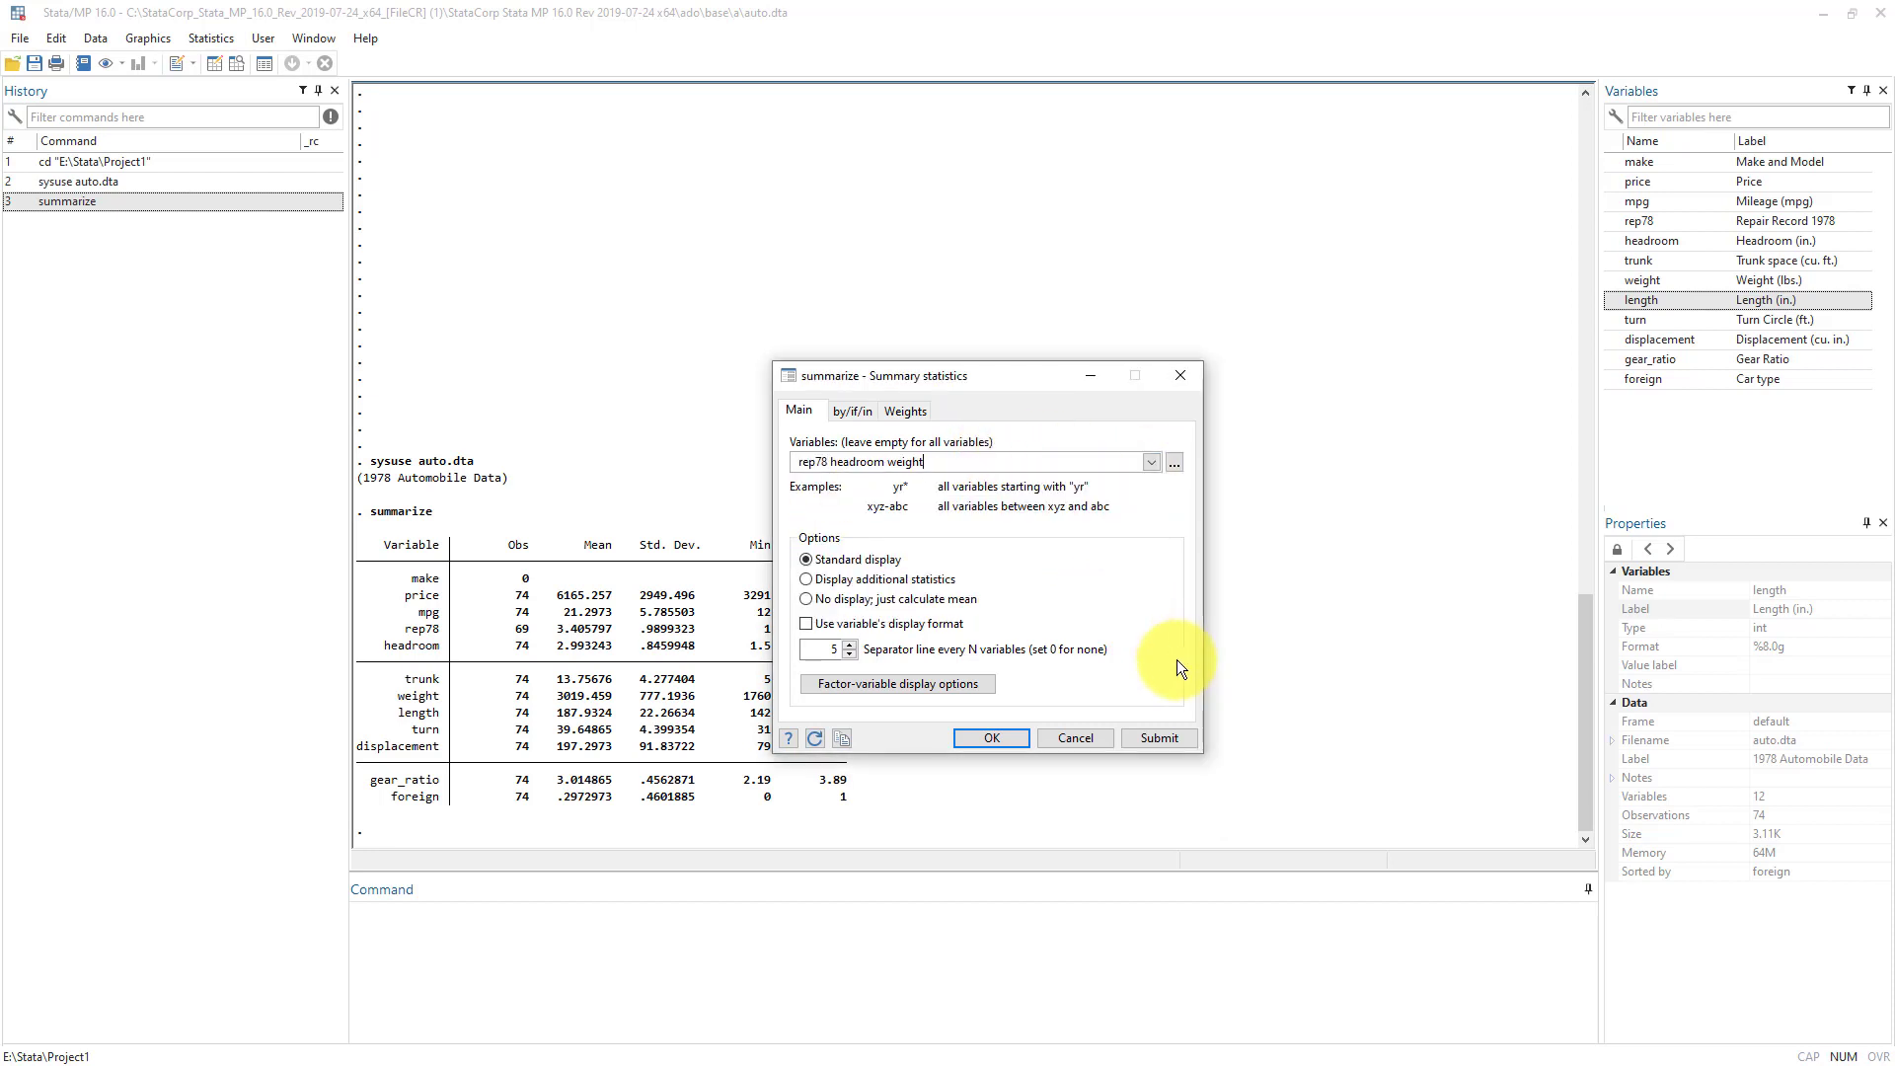
pyautogui.click(991, 738)
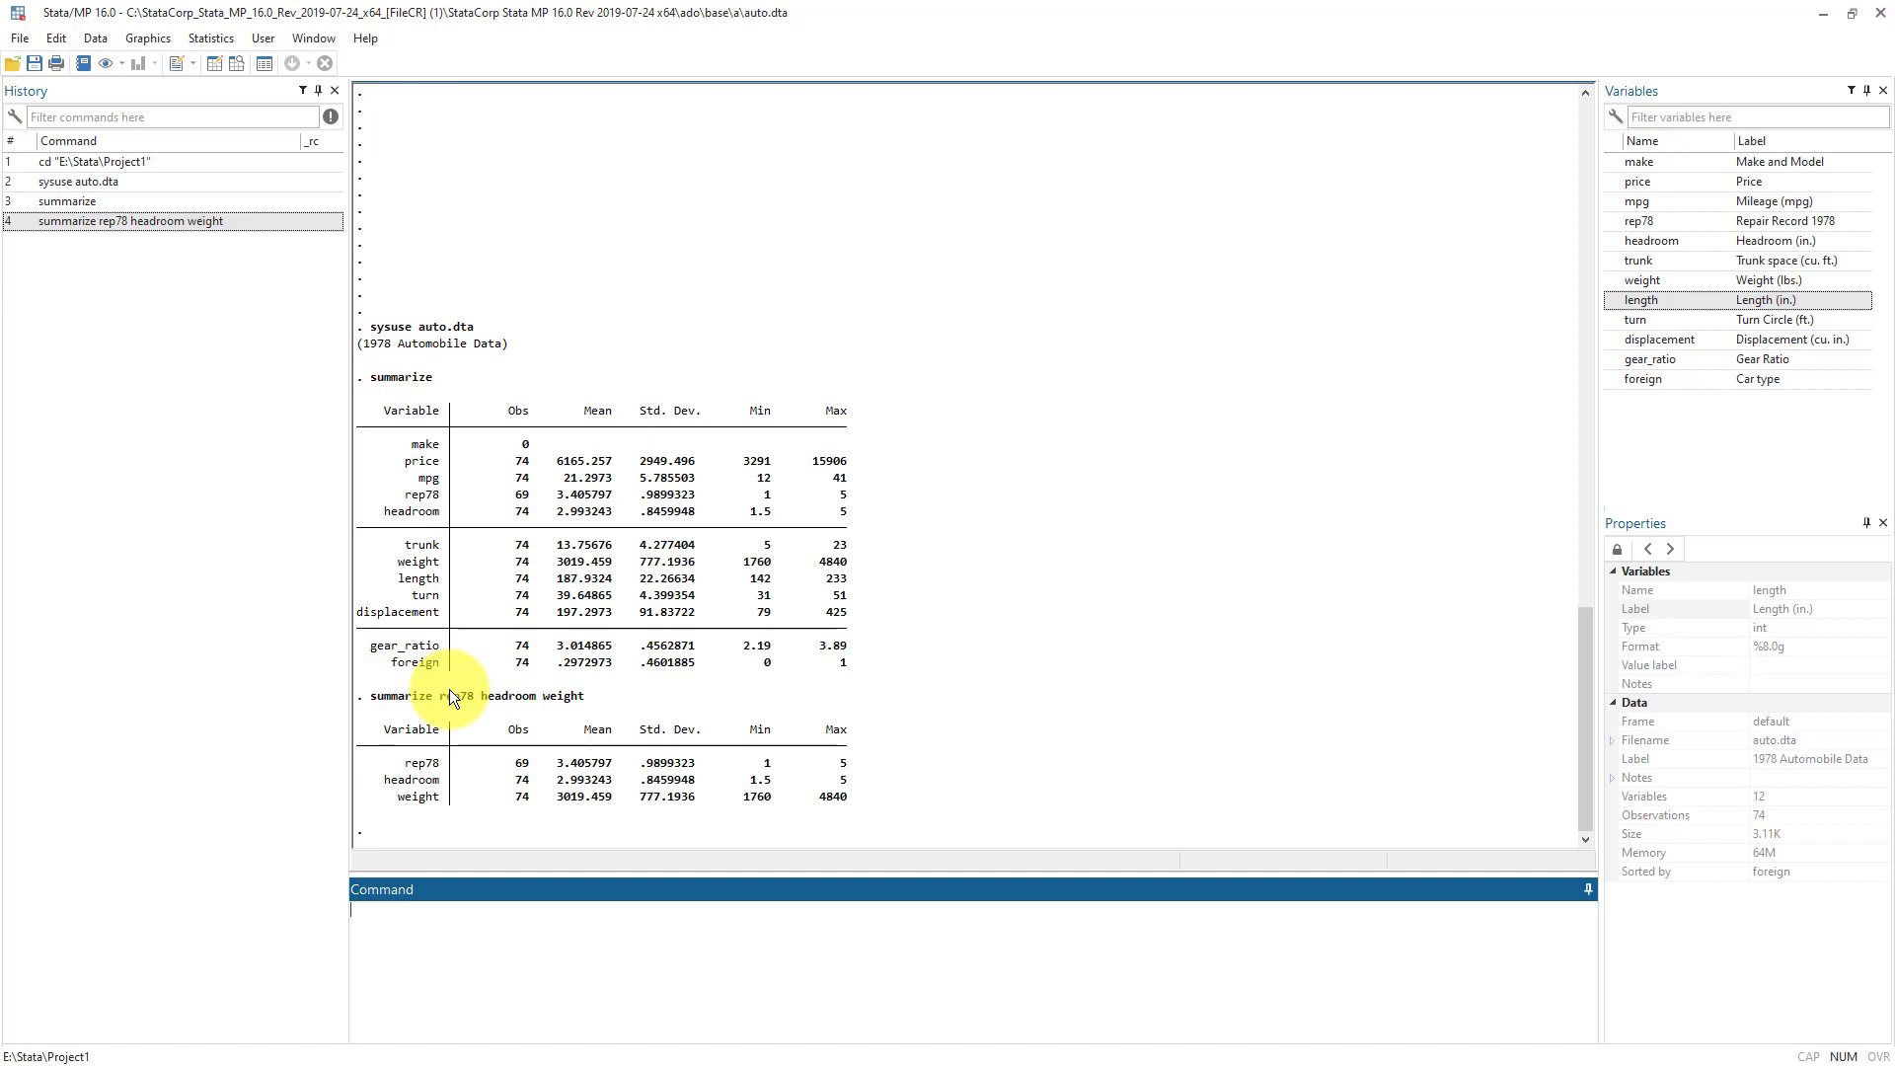
# Examine the summary of rep78, headroom and weight, comparing its command and table with the summary of all variables above
pyautogui.moveTo(400, 766); pyautogui.dragTo(637, 798)
pyautogui.moveTo(829, 793); pyautogui.dragTo(845, 793)
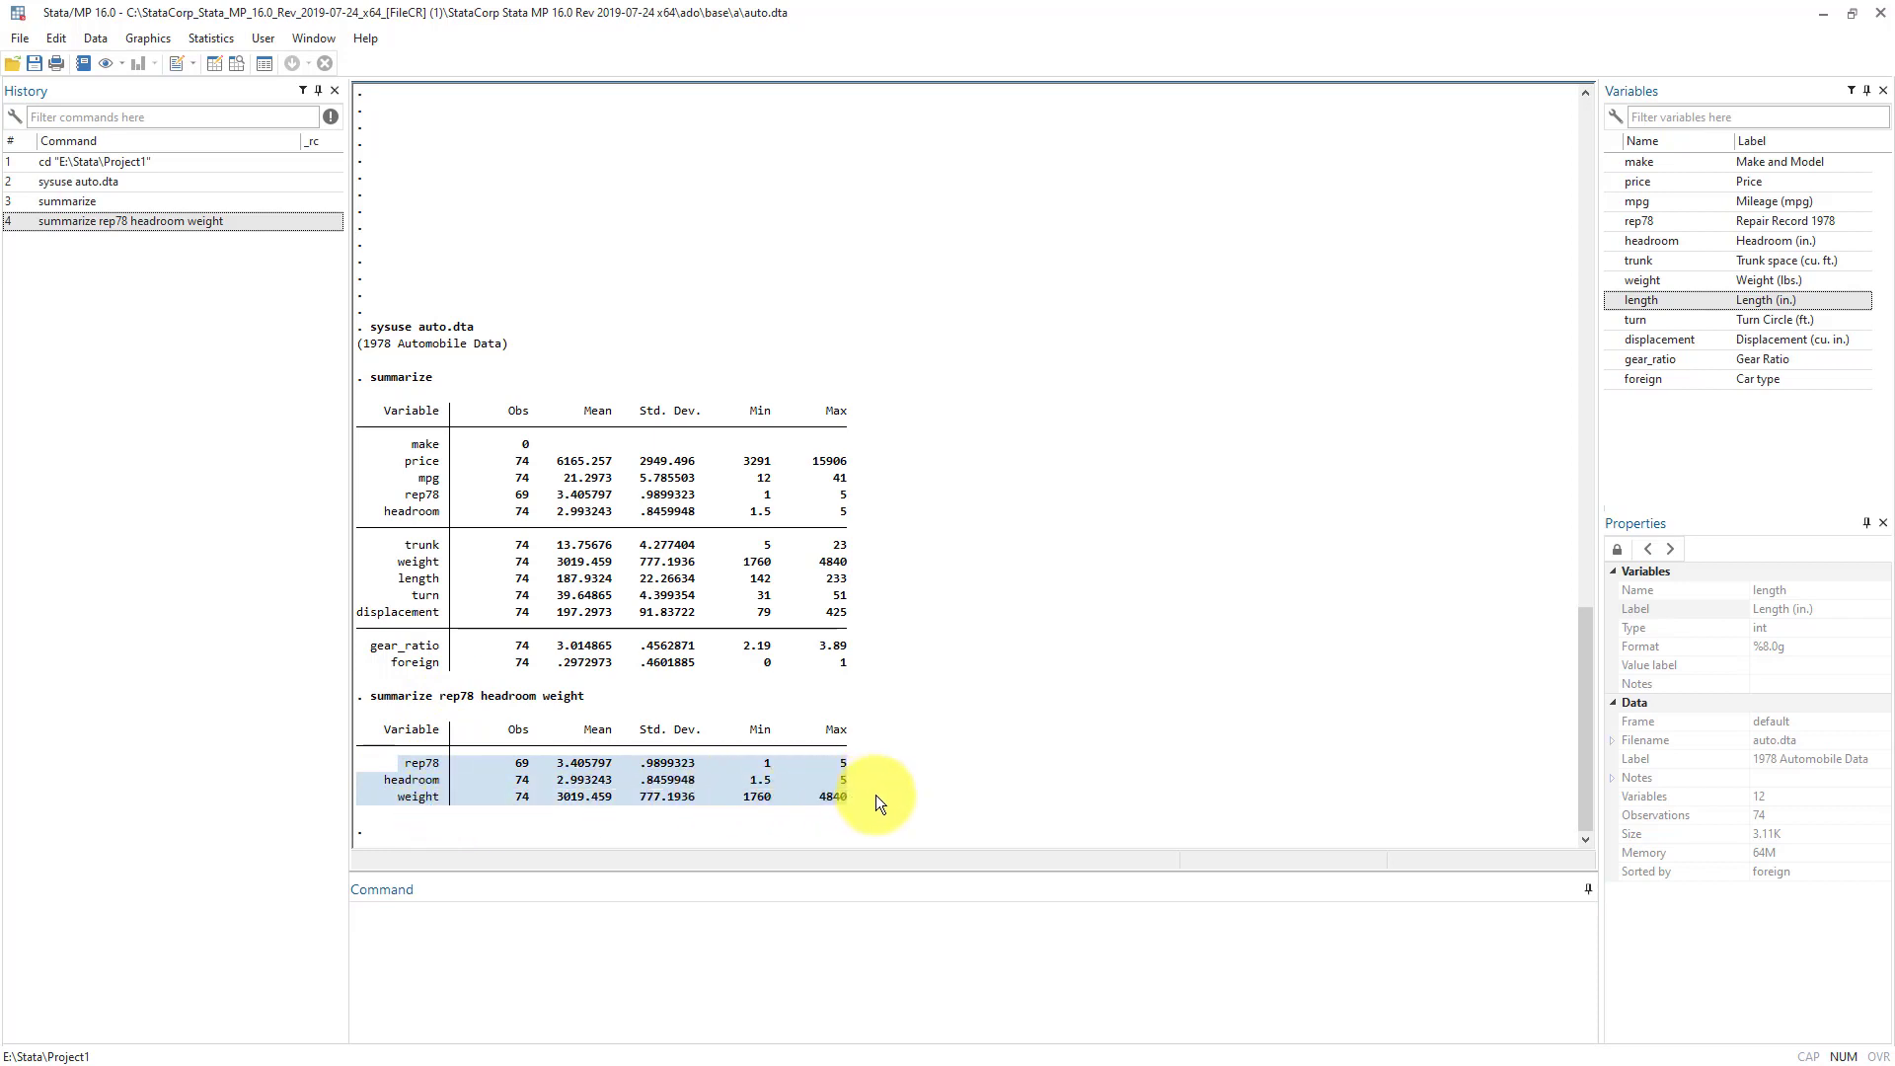
pyautogui.click(876, 795)
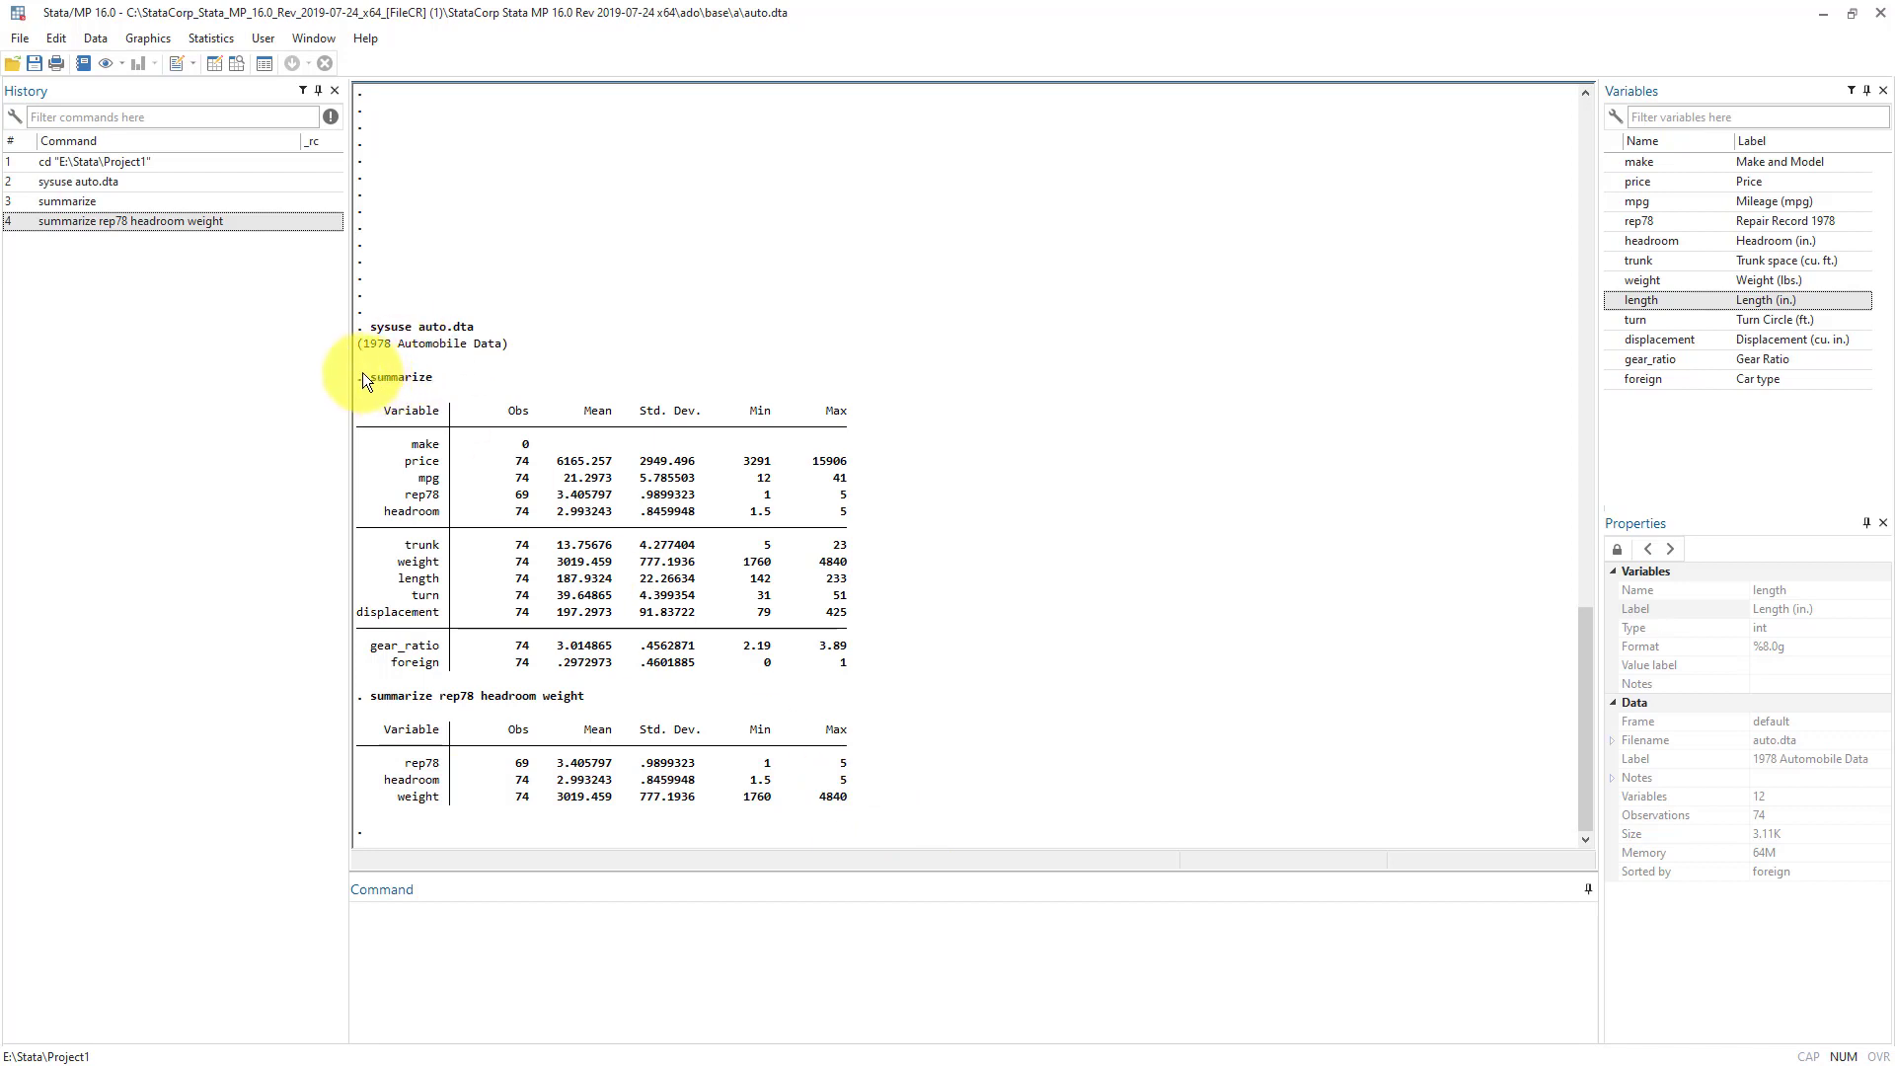
pyautogui.moveTo(367, 375); pyautogui.dragTo(896, 648)
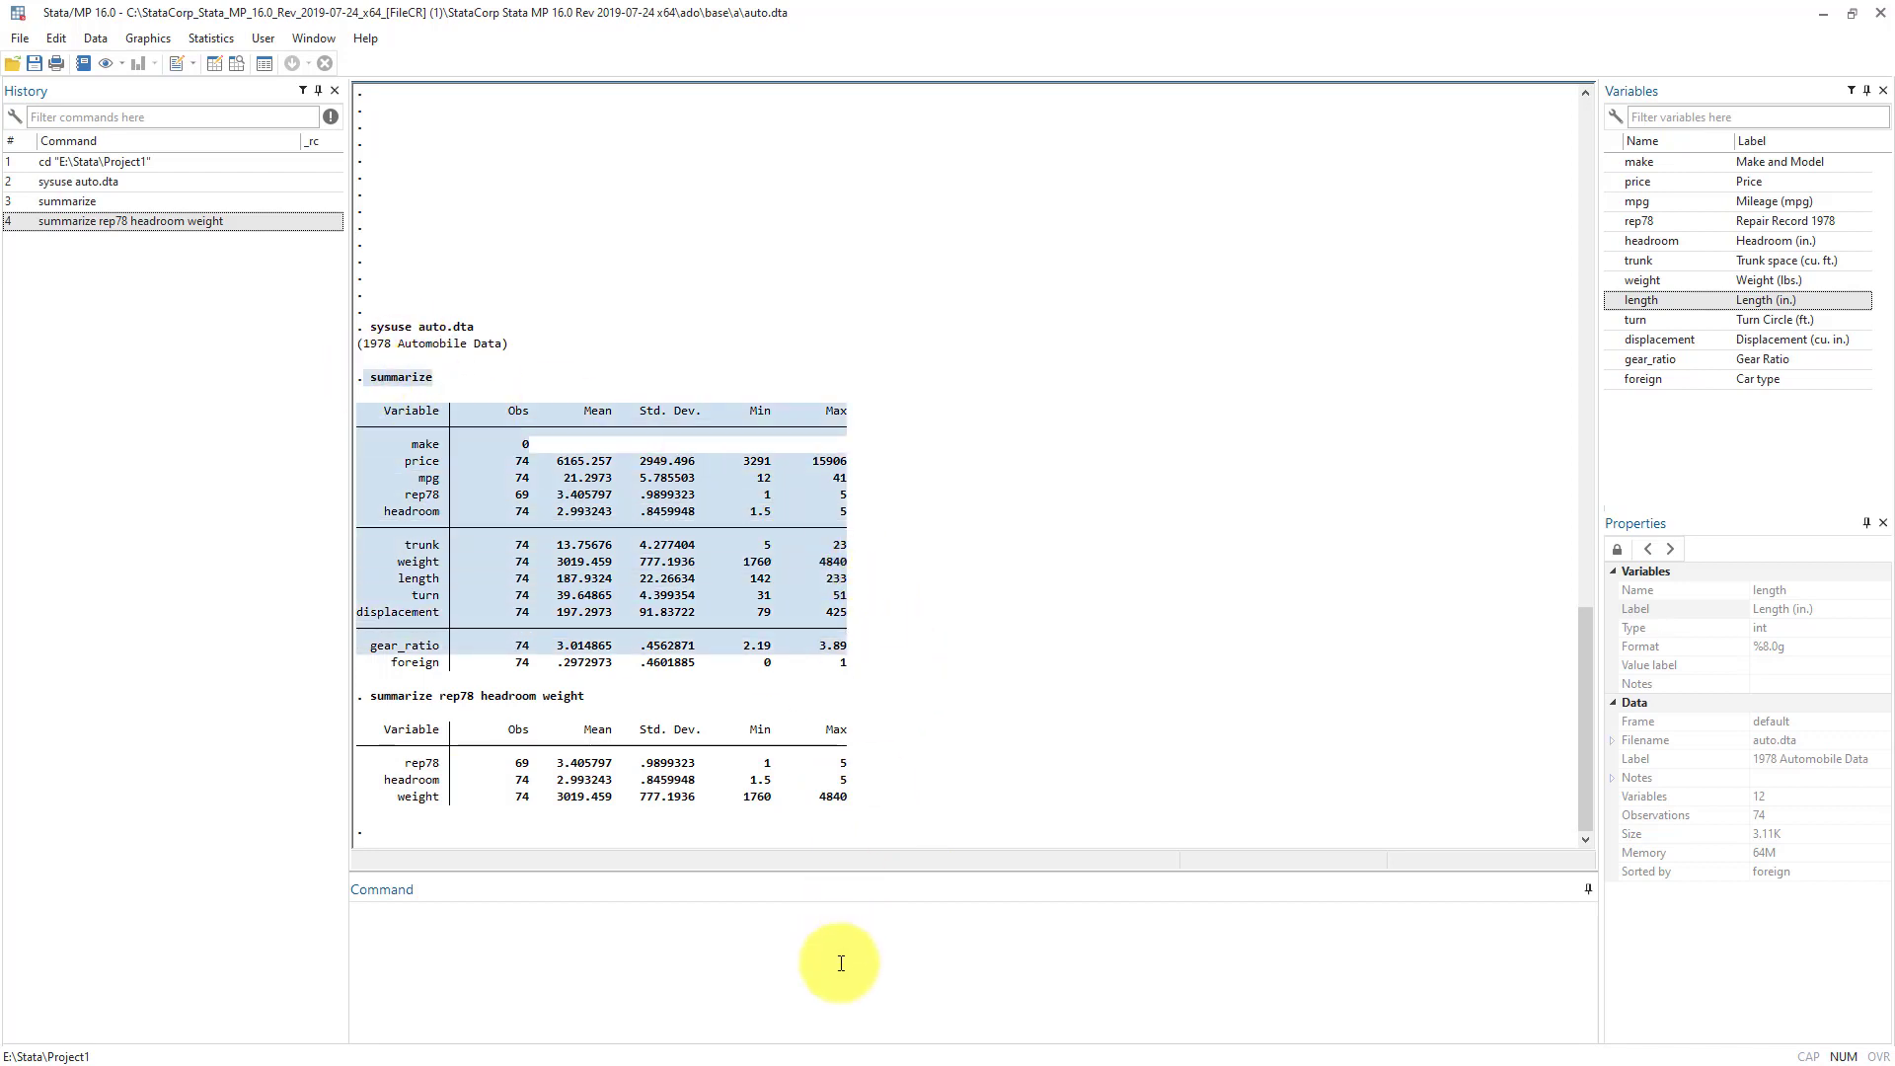
pyautogui.click(841, 943)
pyautogui.moveTo(367, 696); pyautogui.dragTo(504, 697)
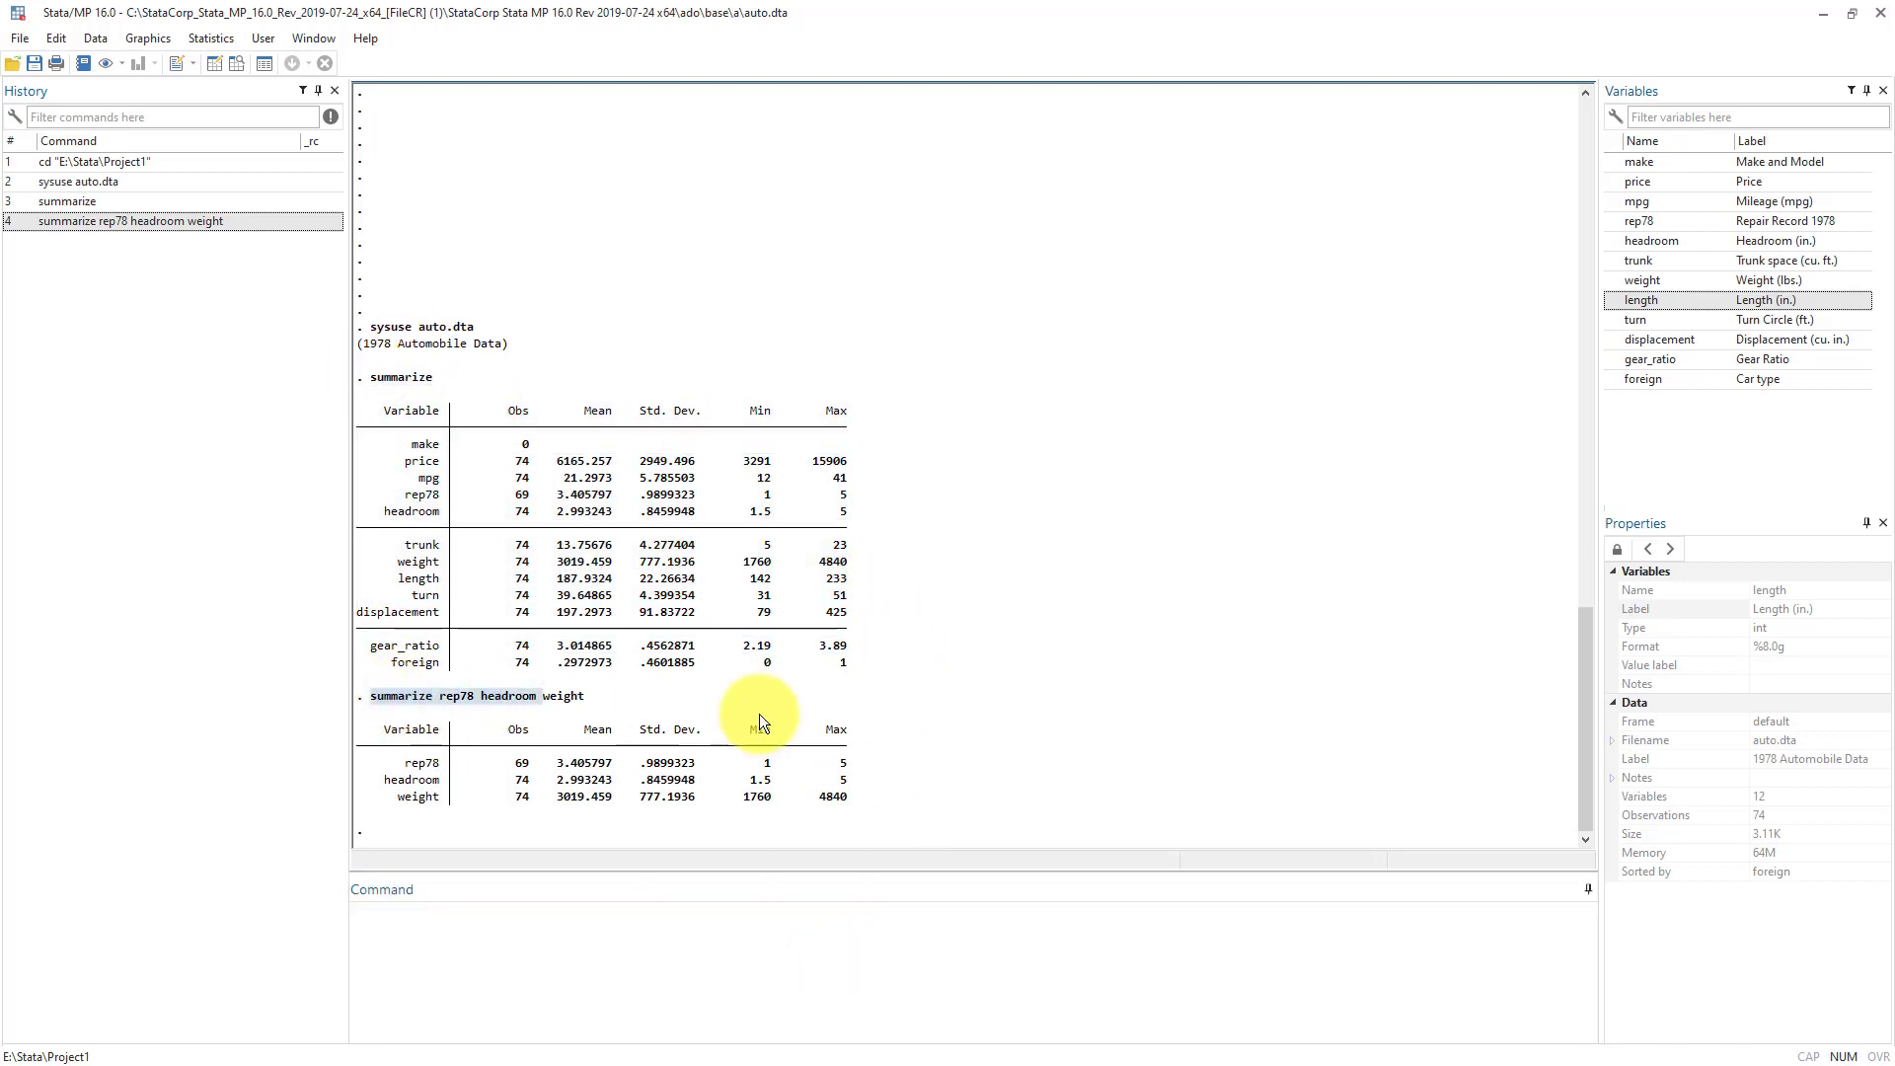
pyautogui.moveTo(663, 709); pyautogui.dragTo(951, 797)
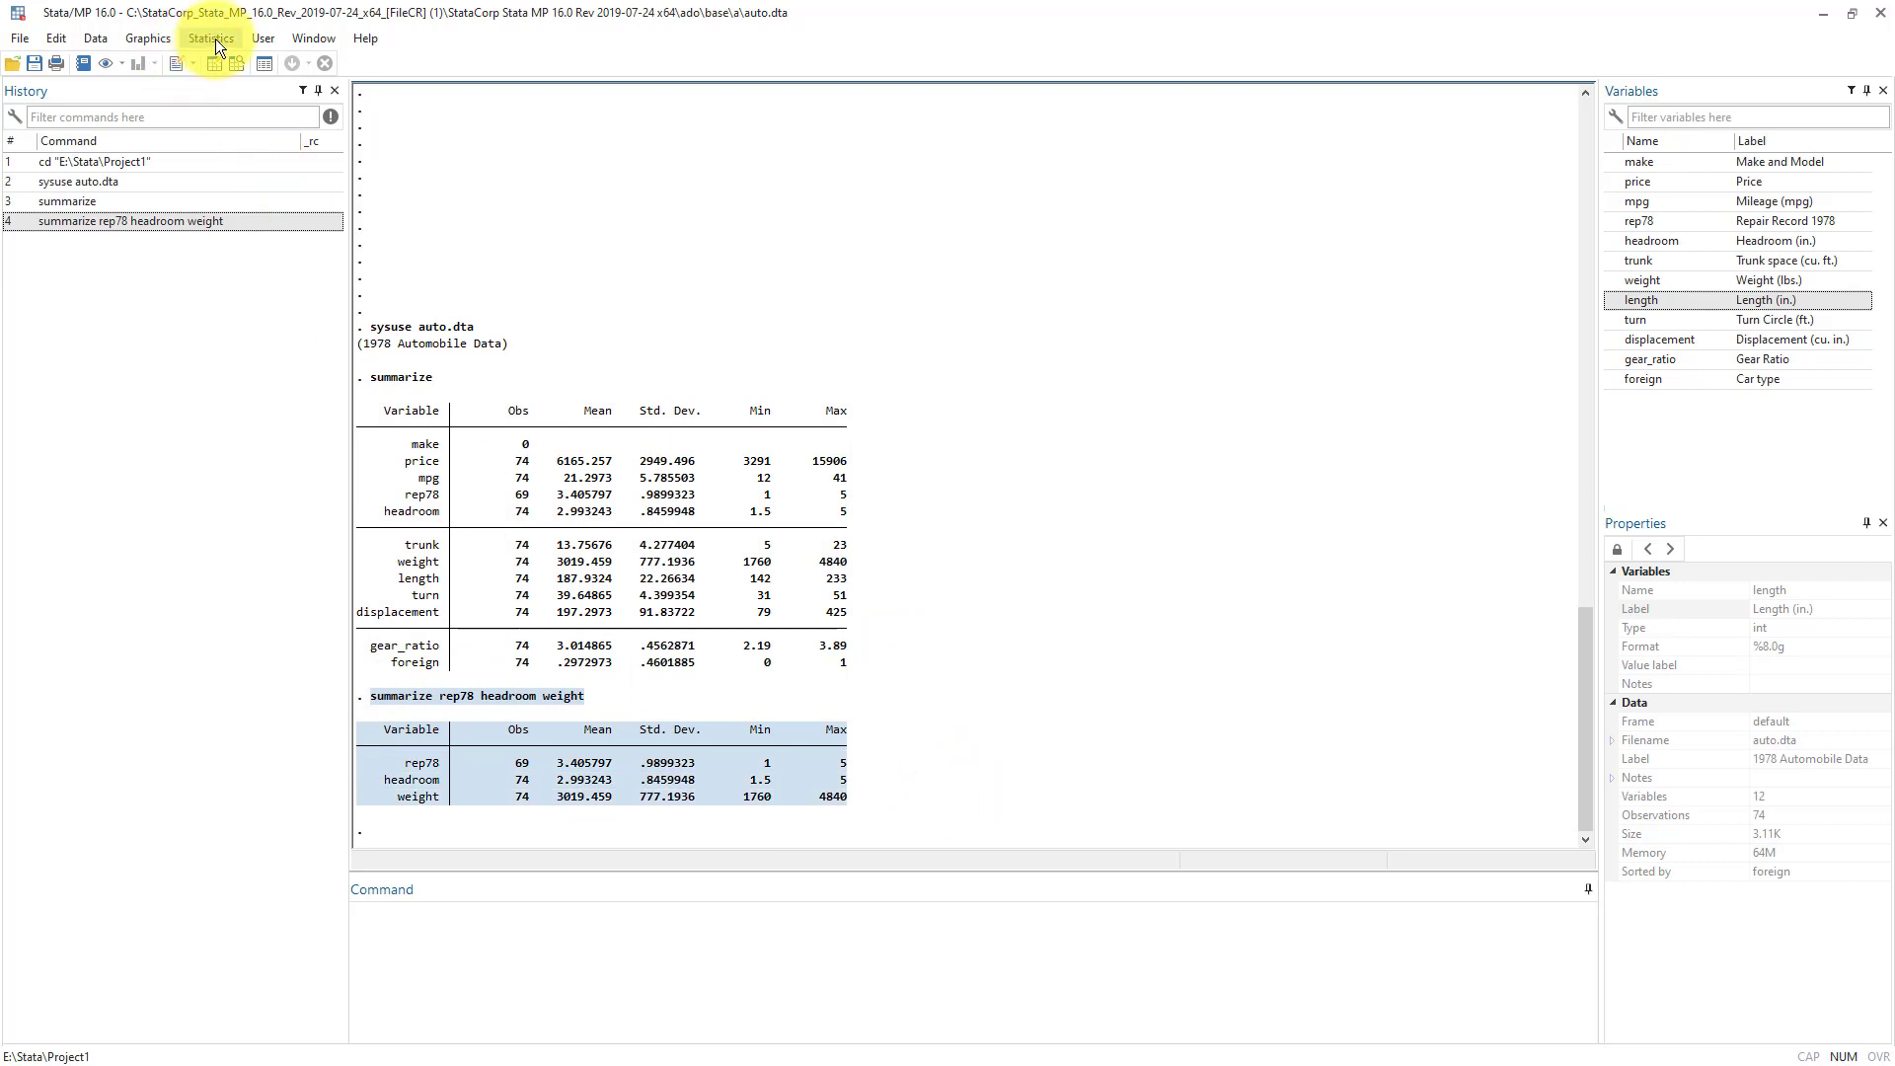
pyautogui.click(733, 766)
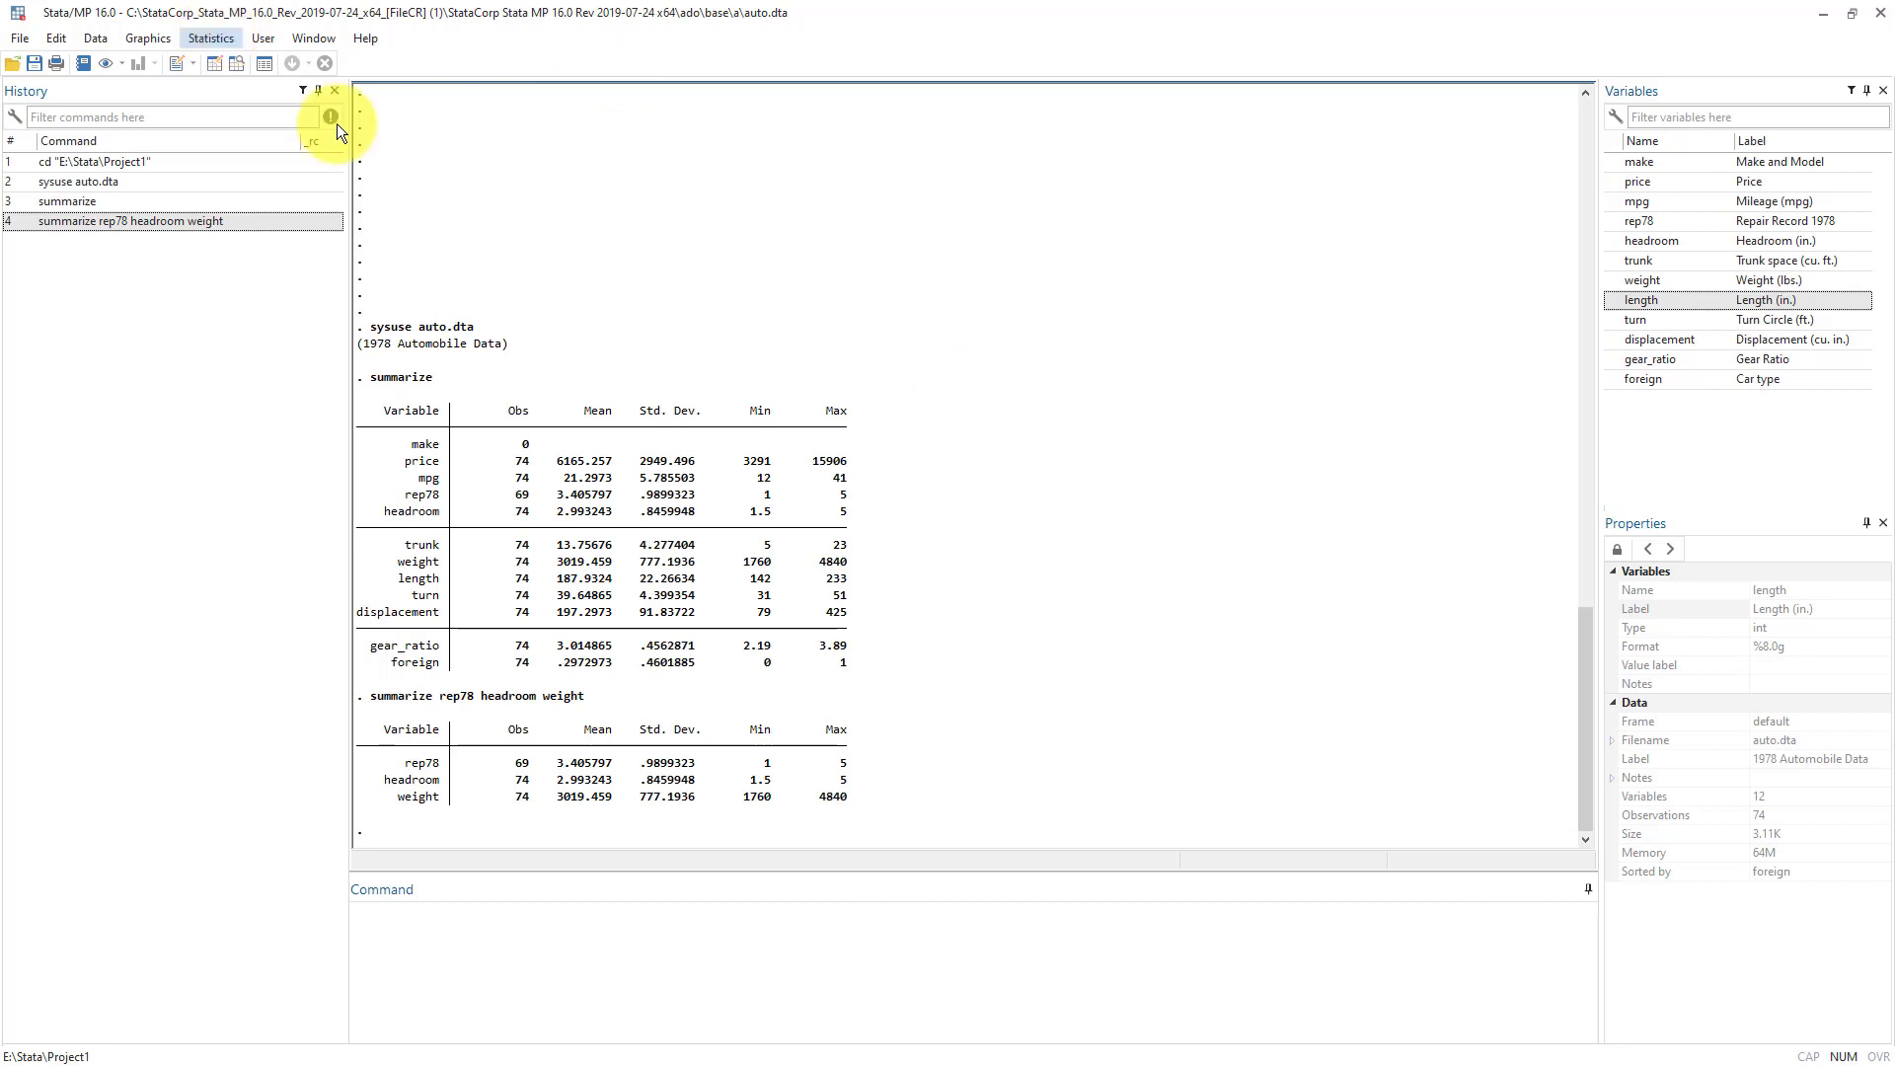
# Look over the available summaries, tables and tests commands and compare the two summarize commands in the results
pyautogui.click(582, 972)
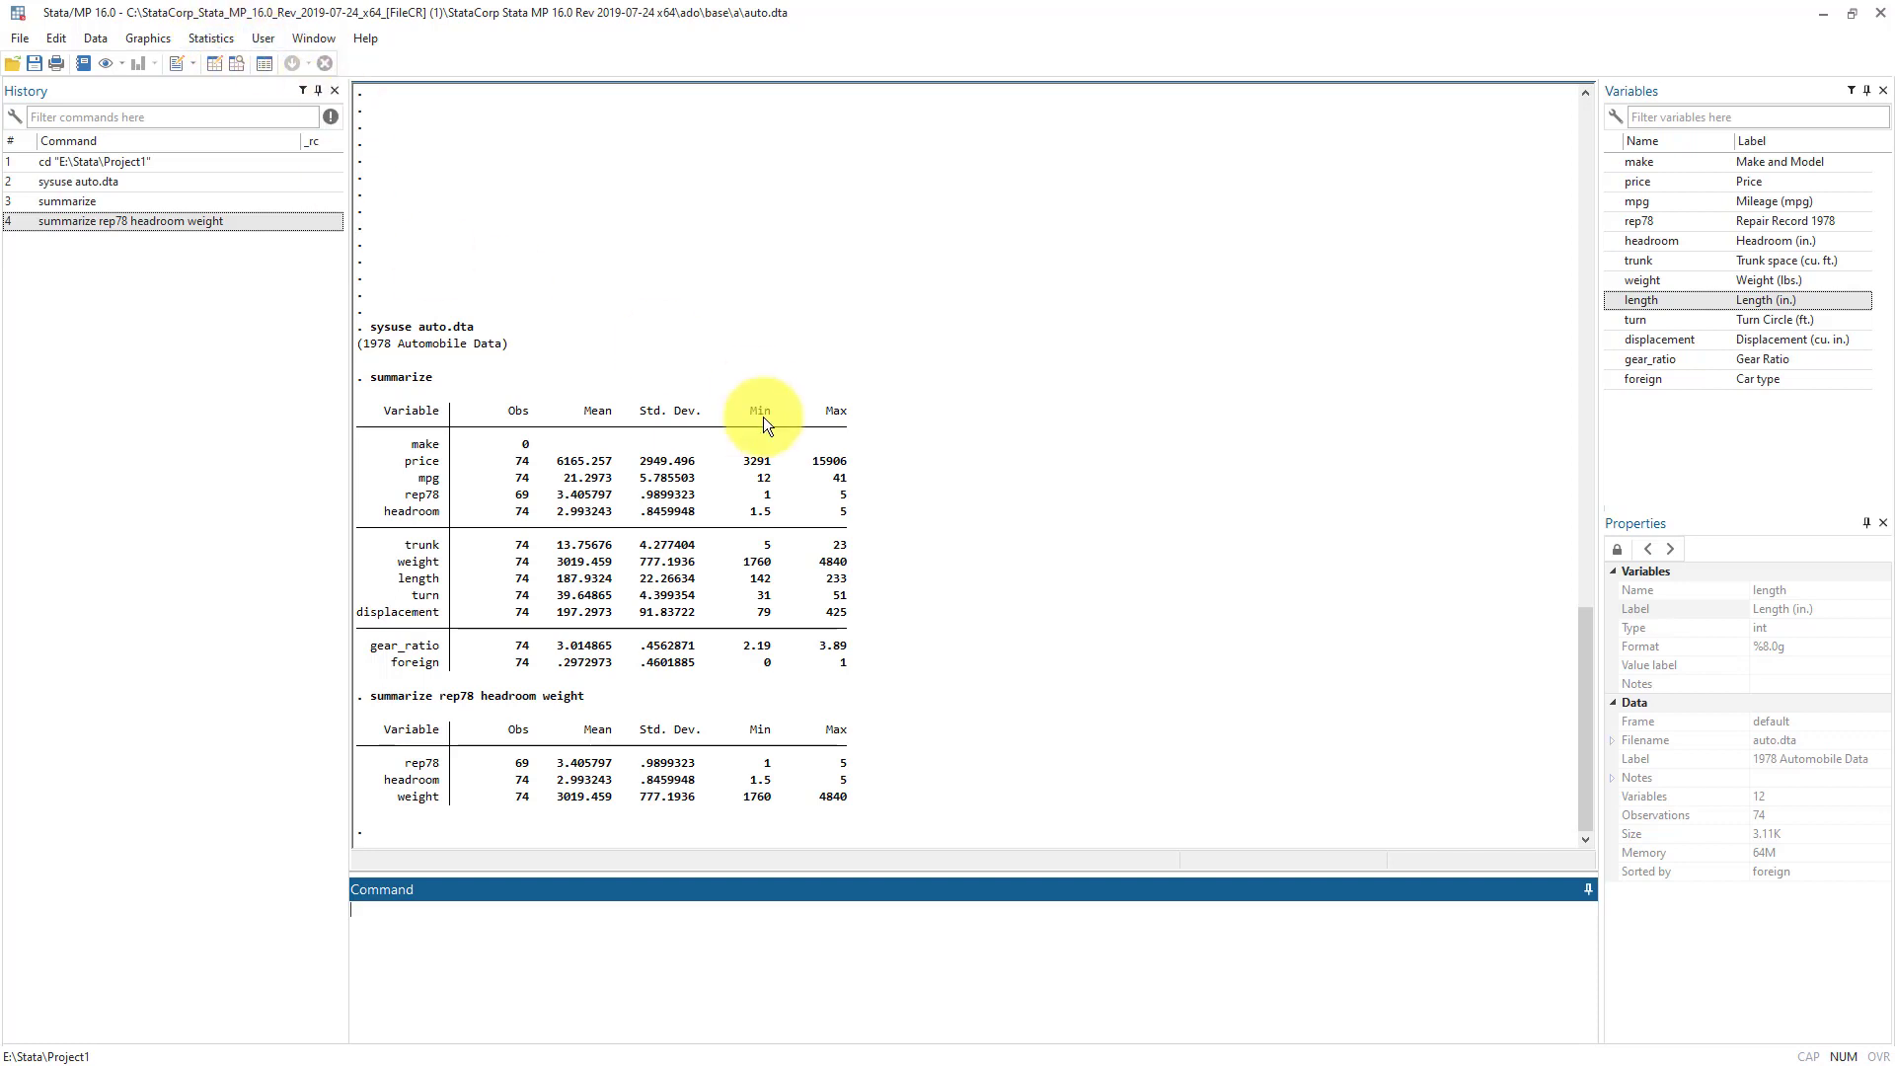
pyautogui.click(225, 37)
pyautogui.moveTo(227, 59)
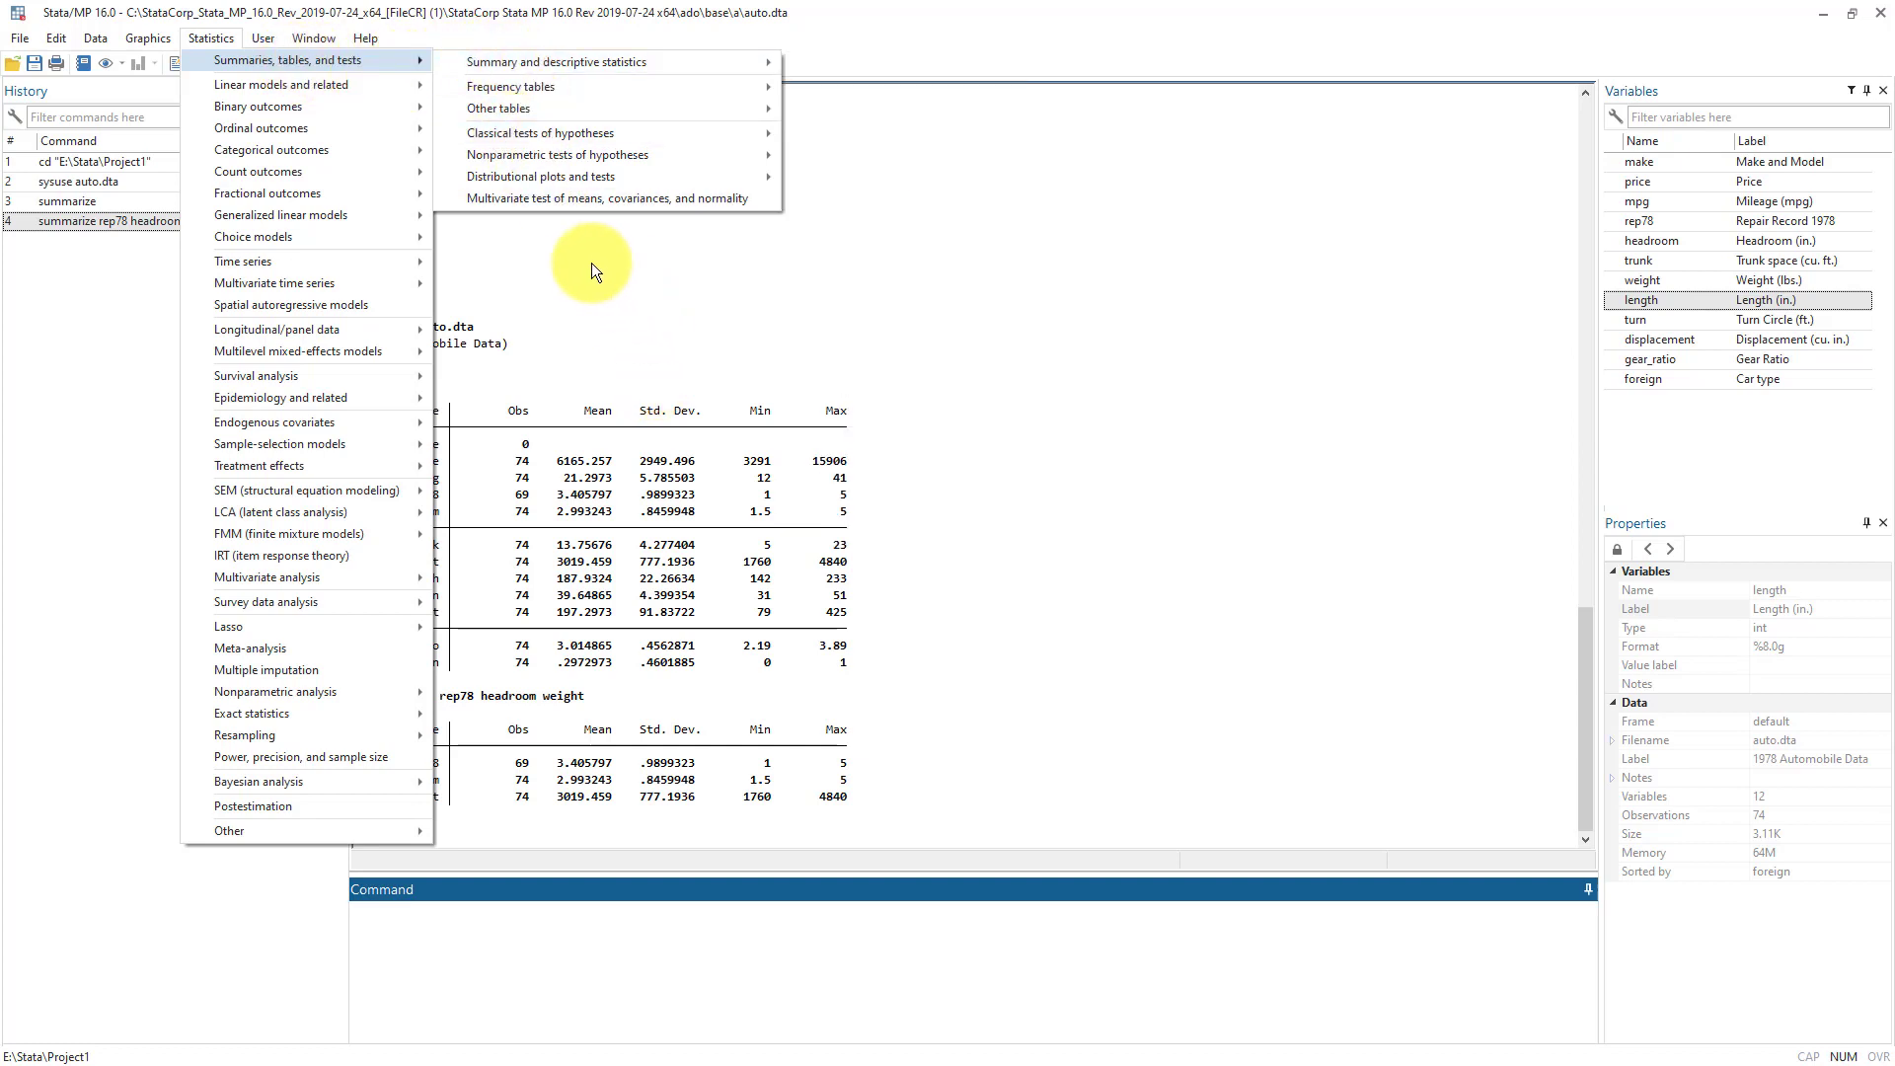
pyautogui.click(774, 308)
pyautogui.moveTo(585, 699); pyautogui.dragTo(361, 695)
pyautogui.moveTo(440, 377); pyautogui.dragTo(369, 382)
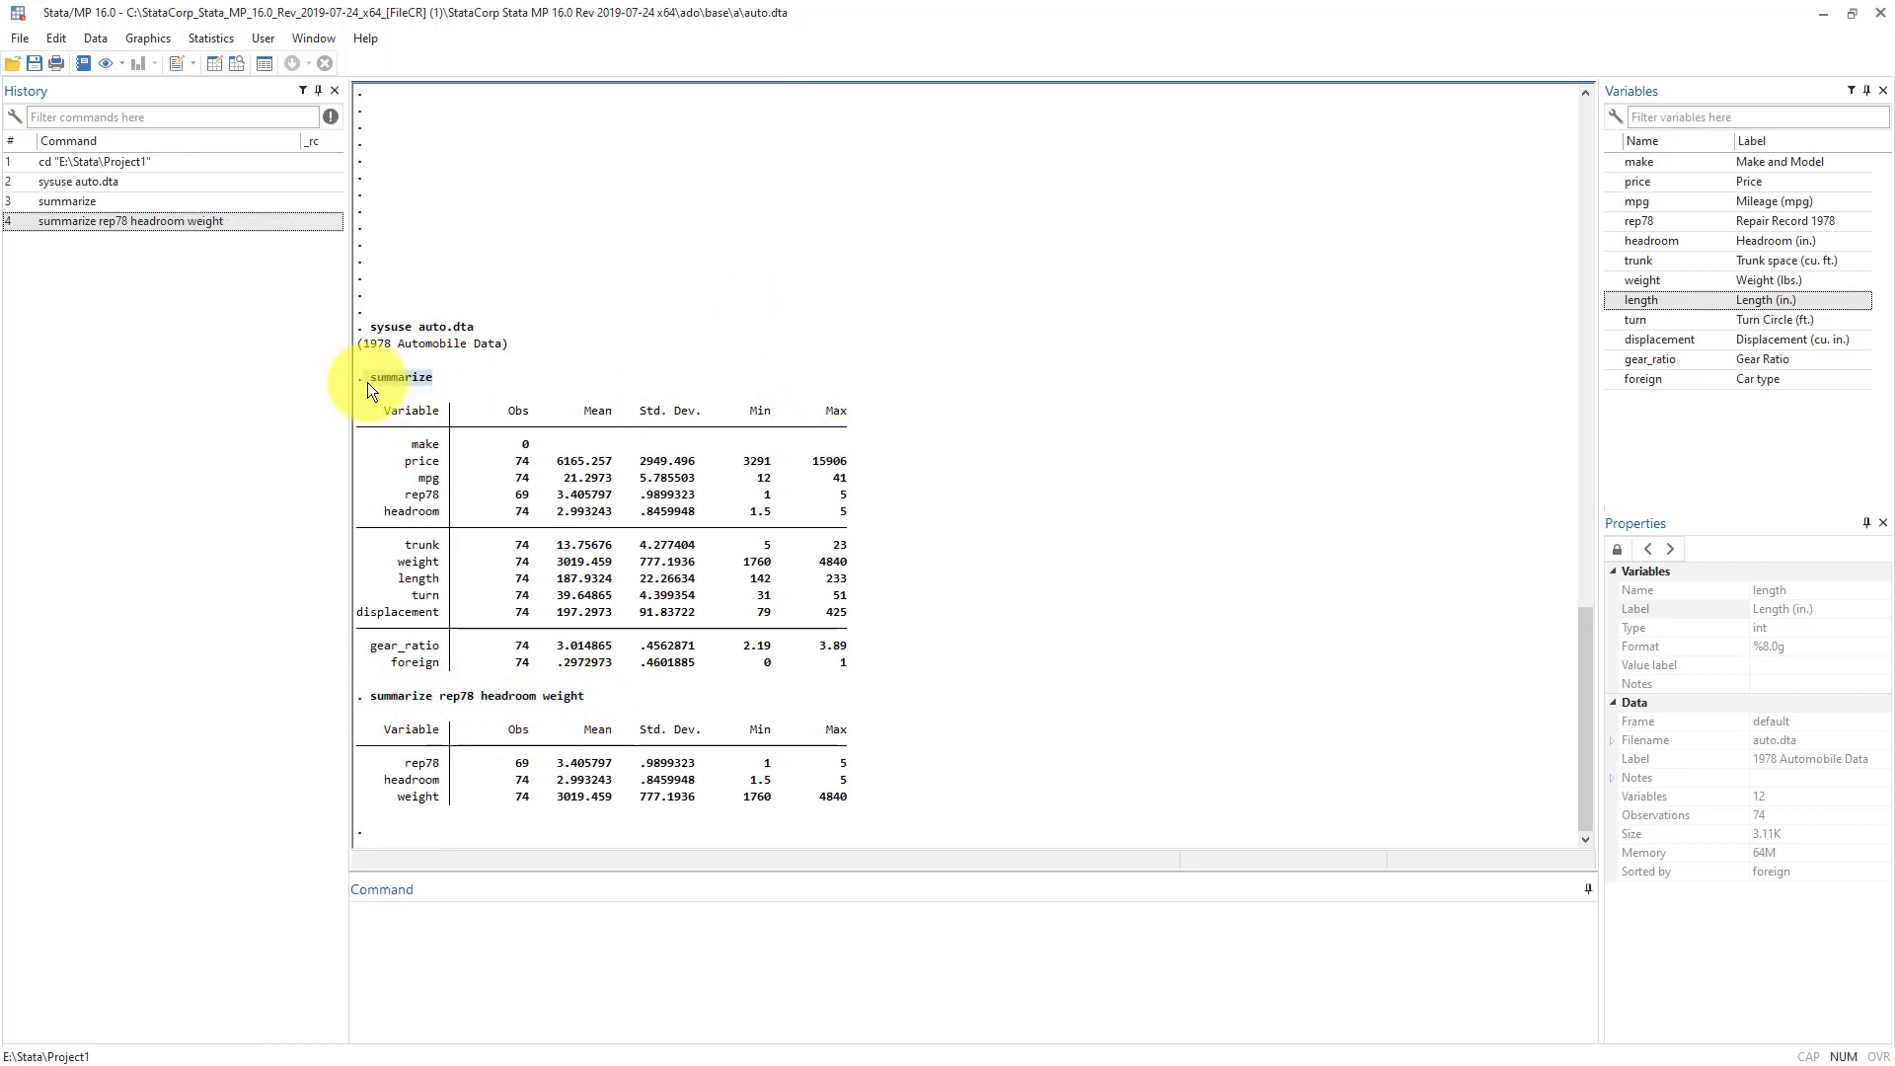
pyautogui.click(592, 697)
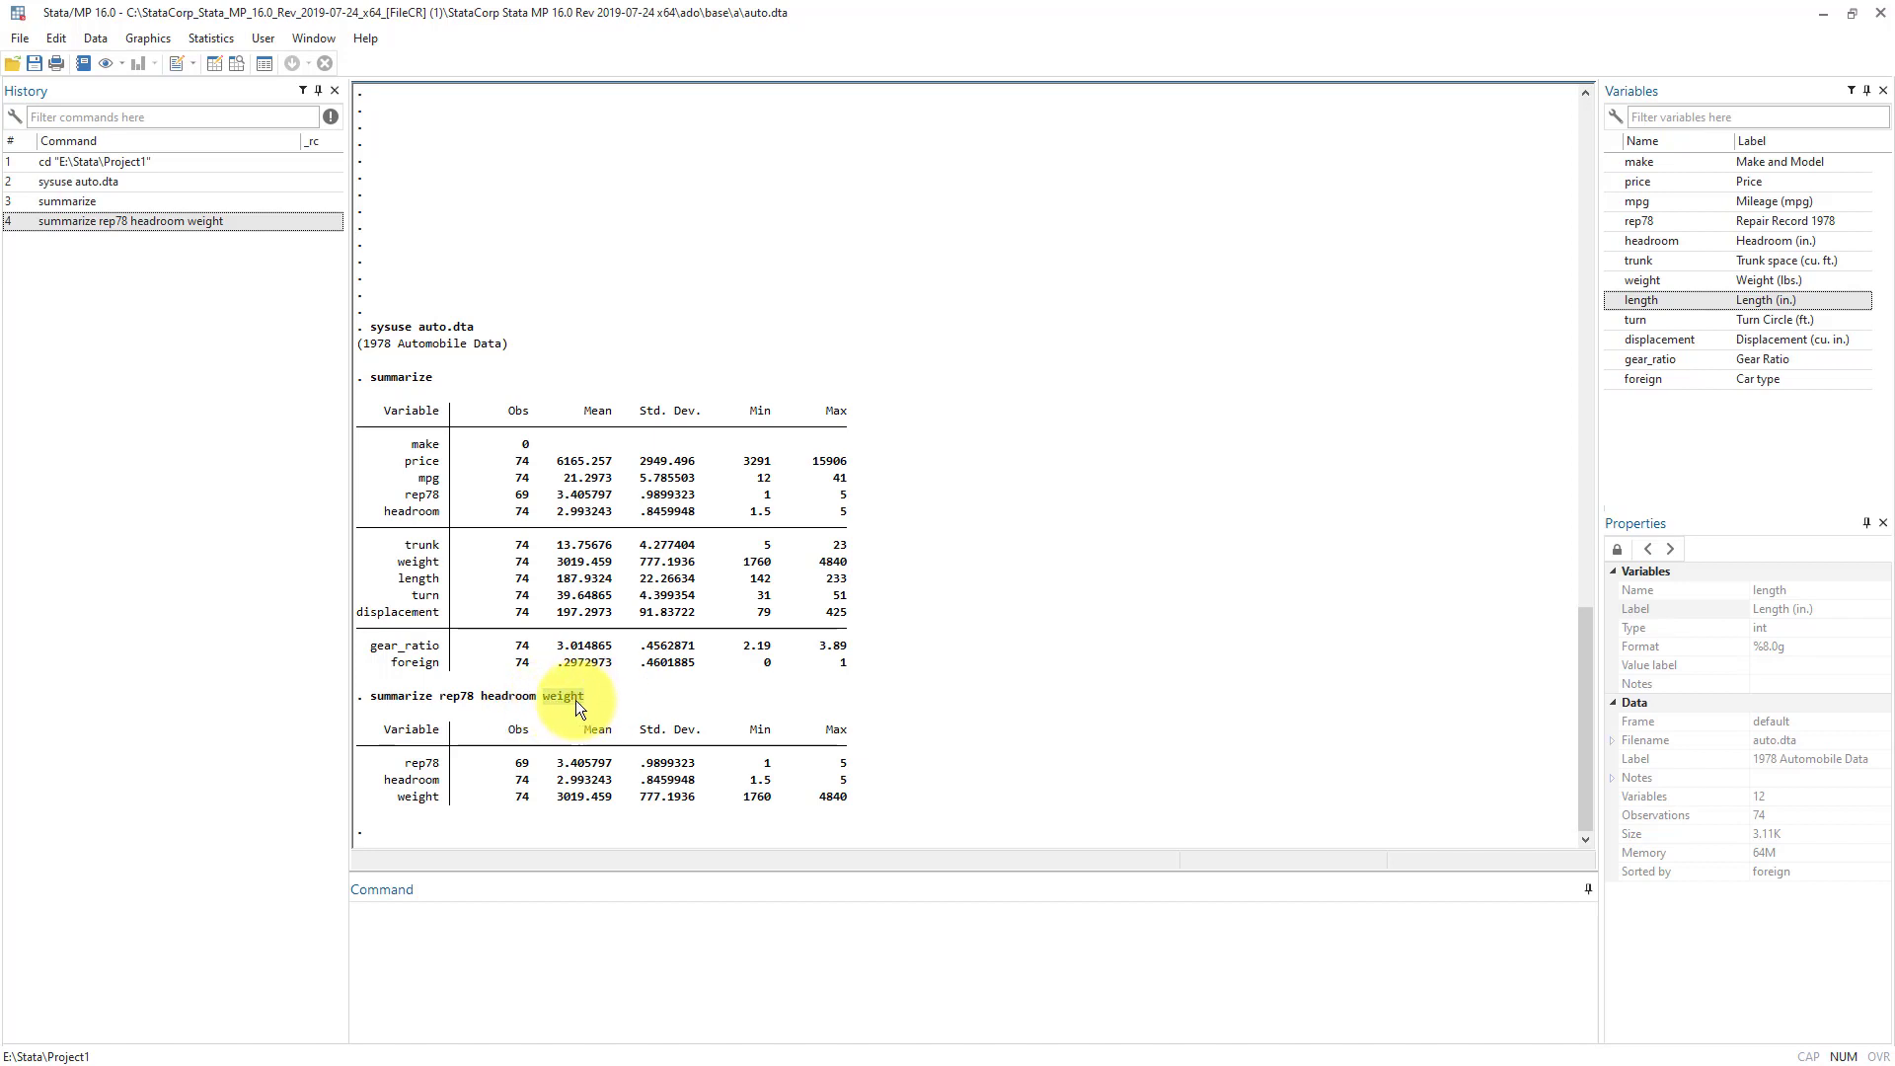
pyautogui.click(430, 958)
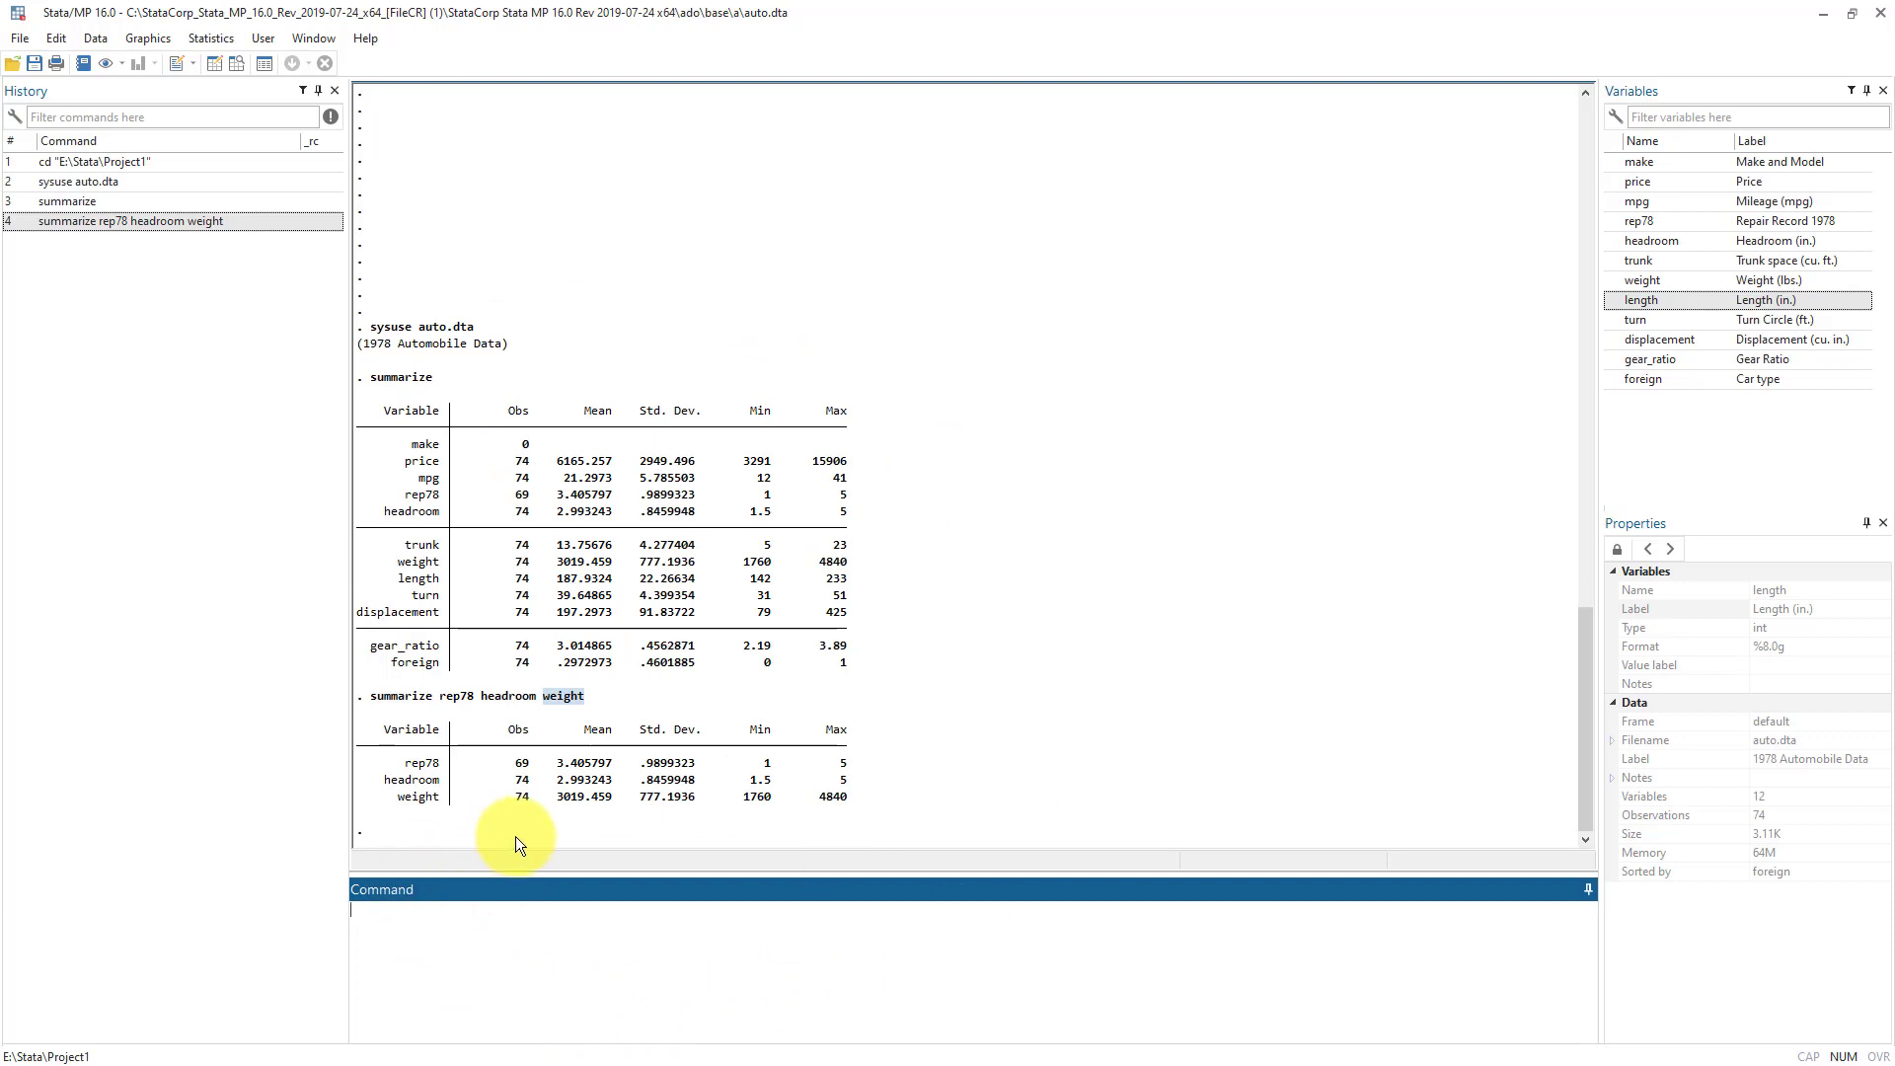
# Recall the sysuse auto.dta and summarize commands from the history into the command line one by one, ending with plain summarize
pyautogui.click(79, 89)
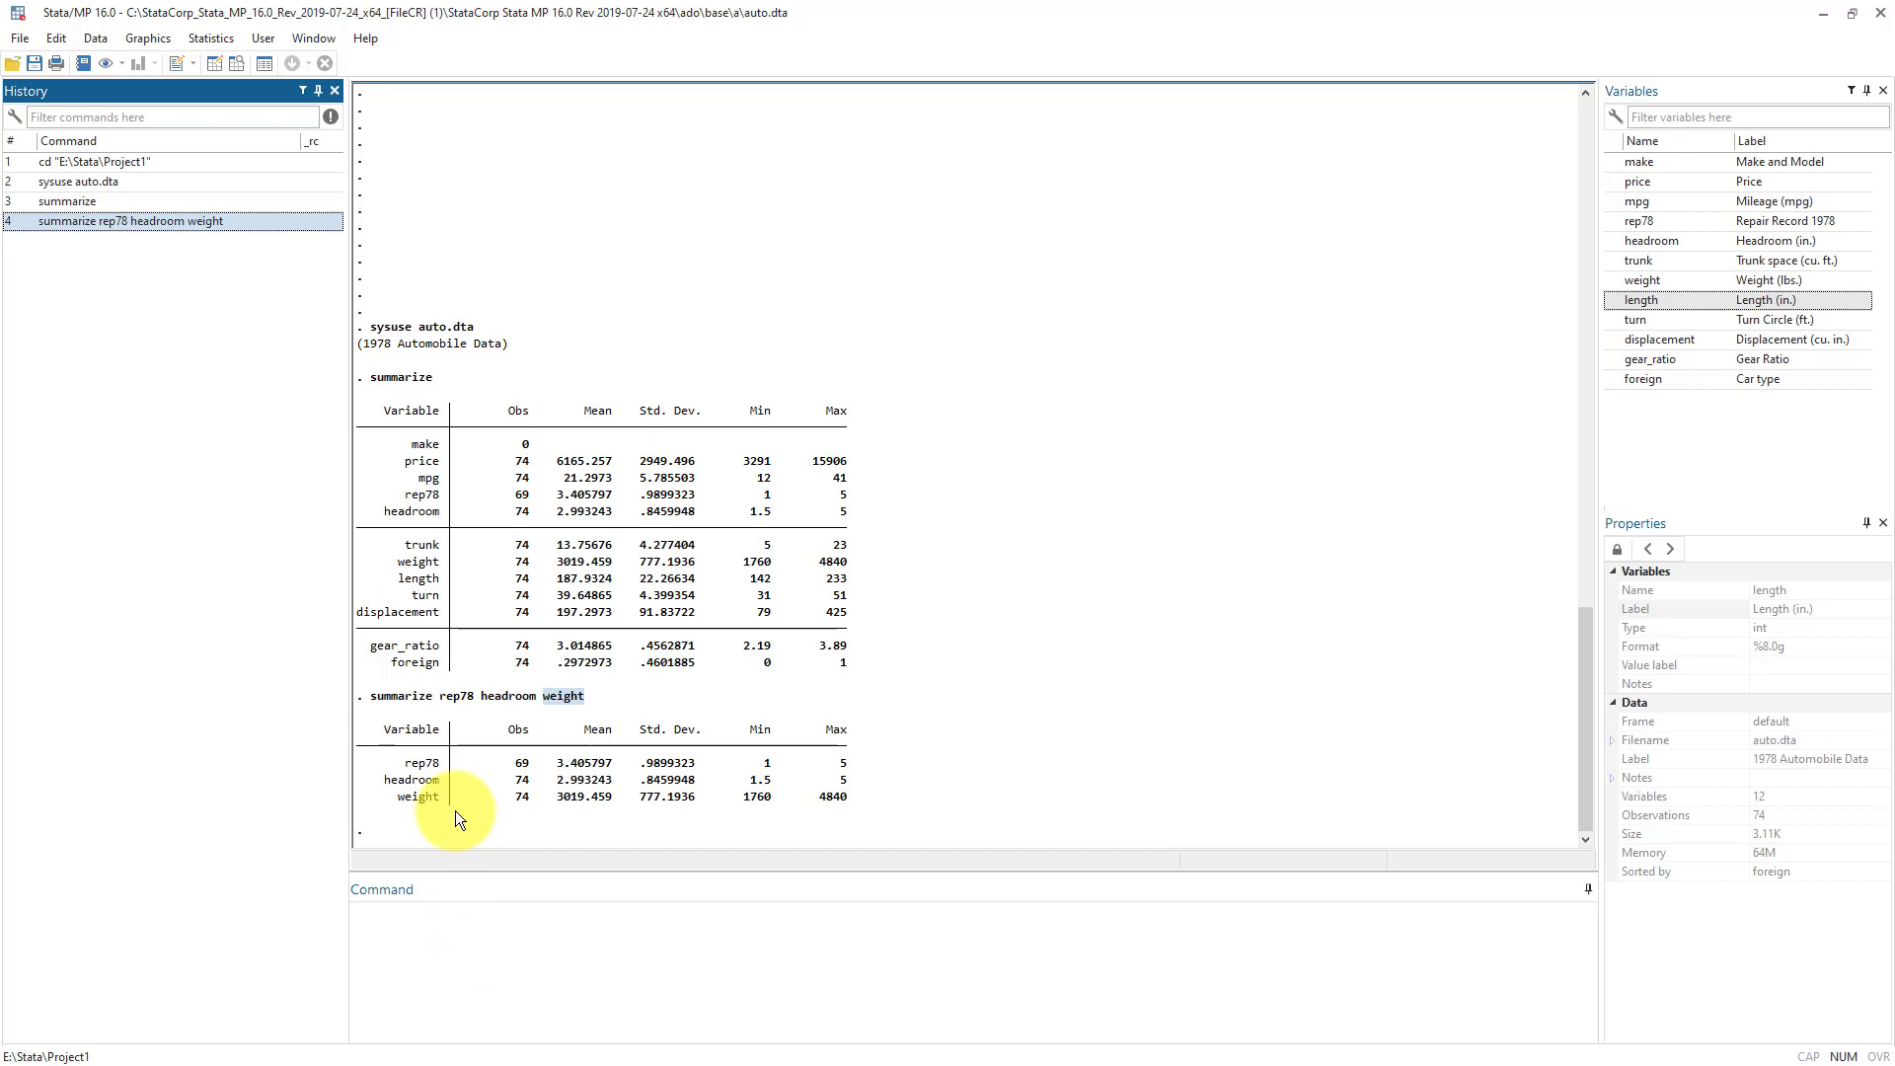
pyautogui.click(85, 187)
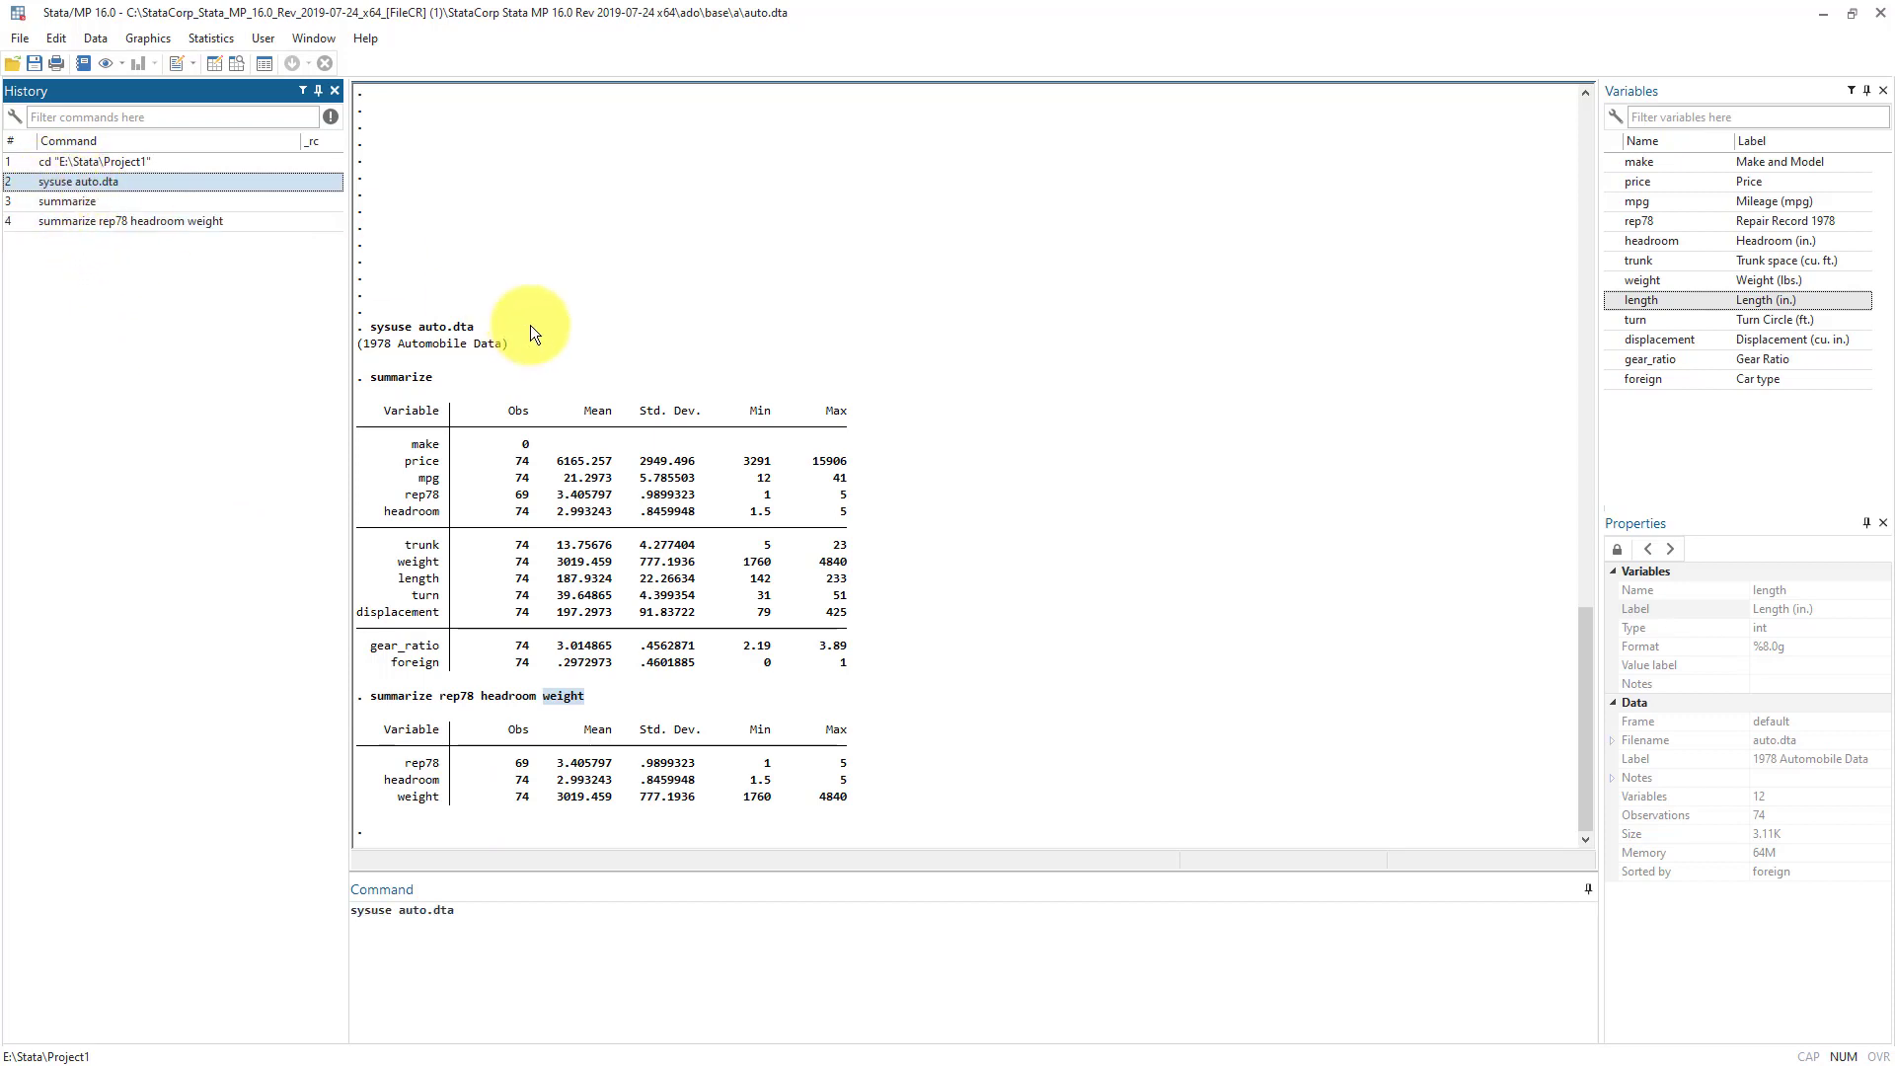
pyautogui.click(69, 201)
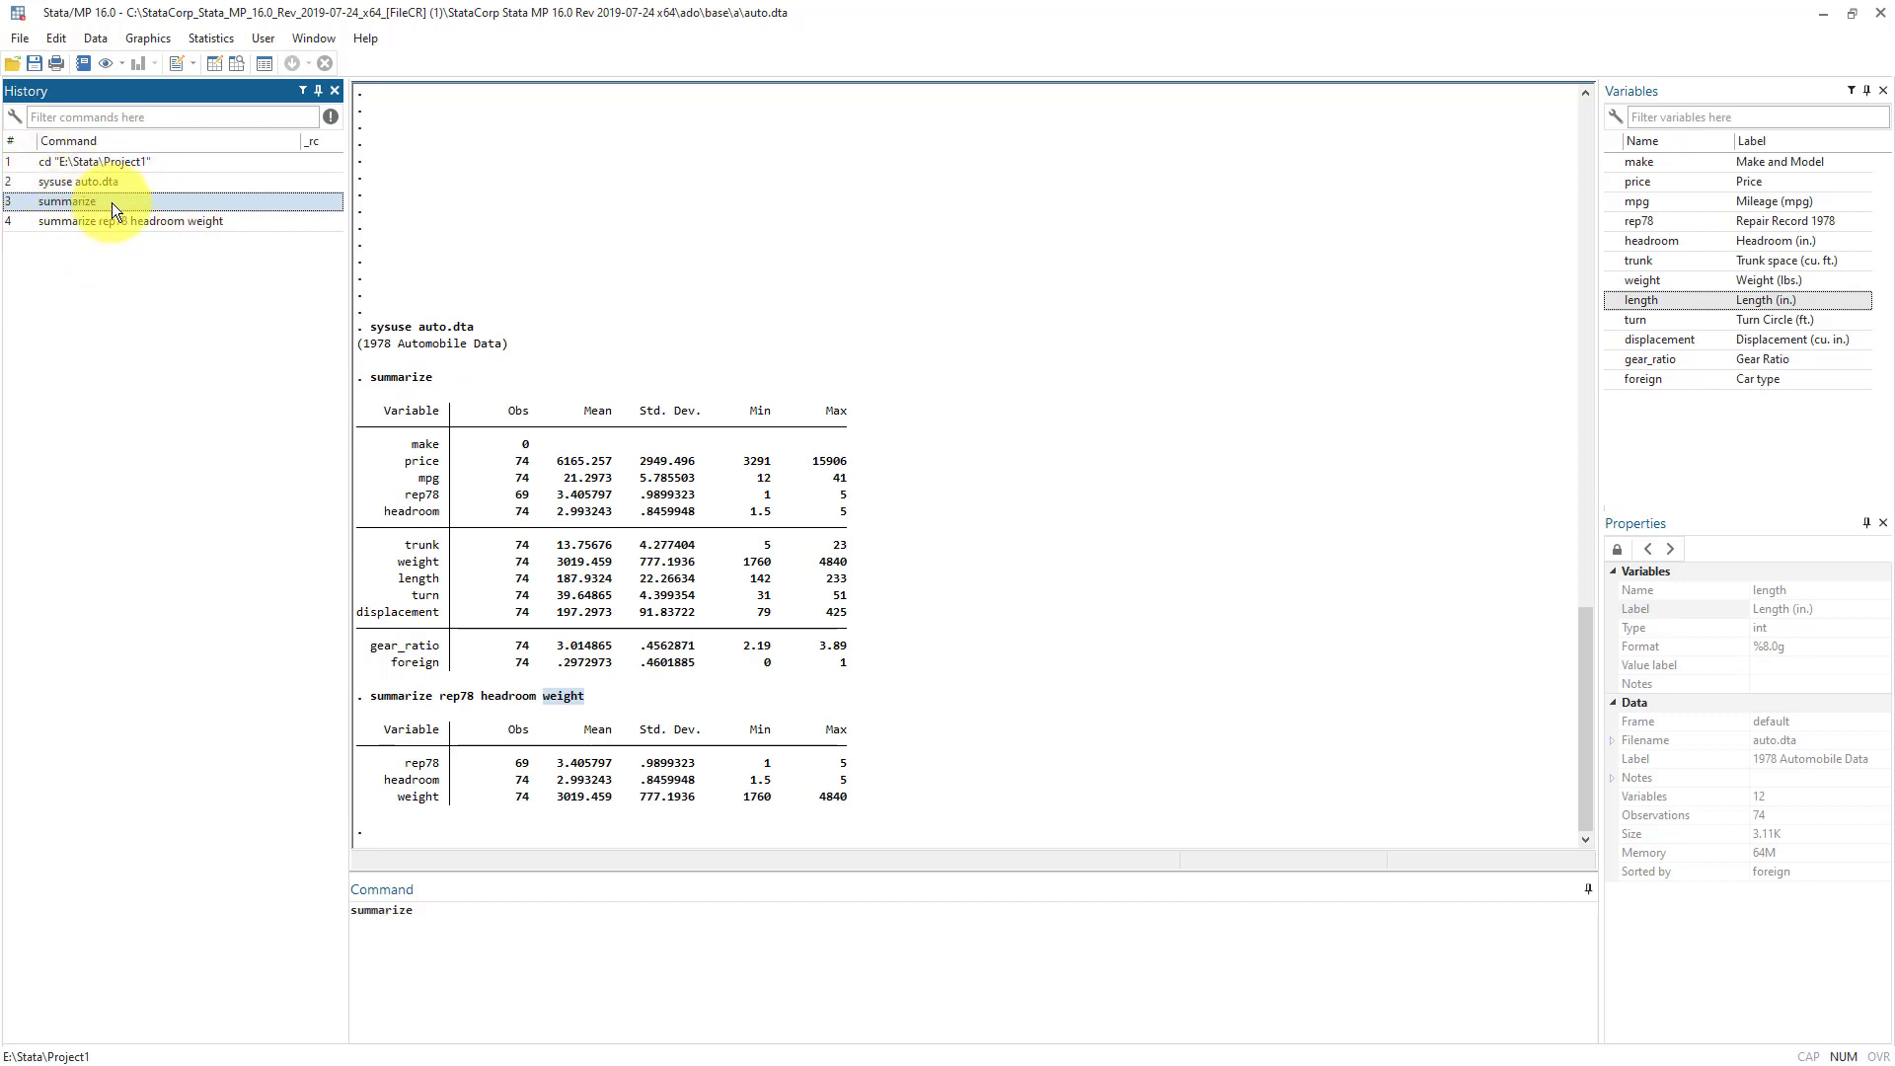
pyautogui.click(84, 223)
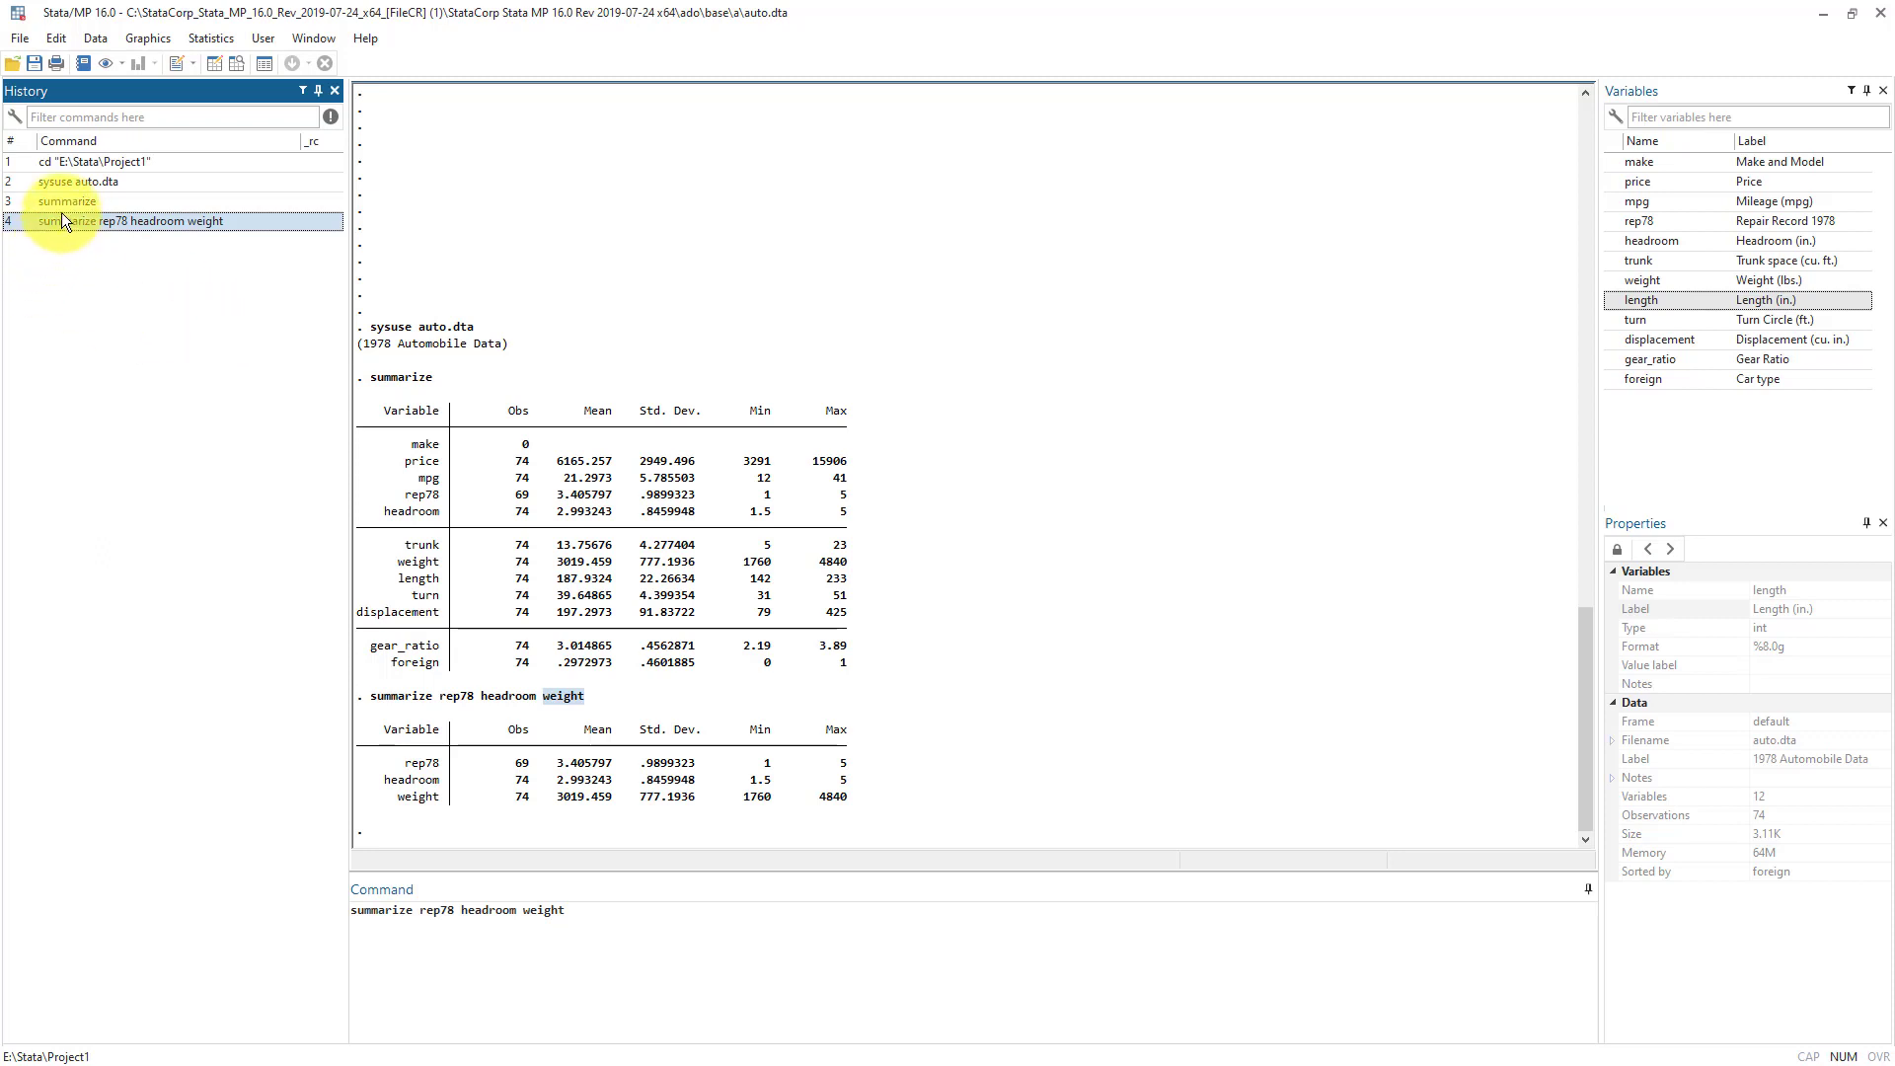
pyautogui.click(96, 200)
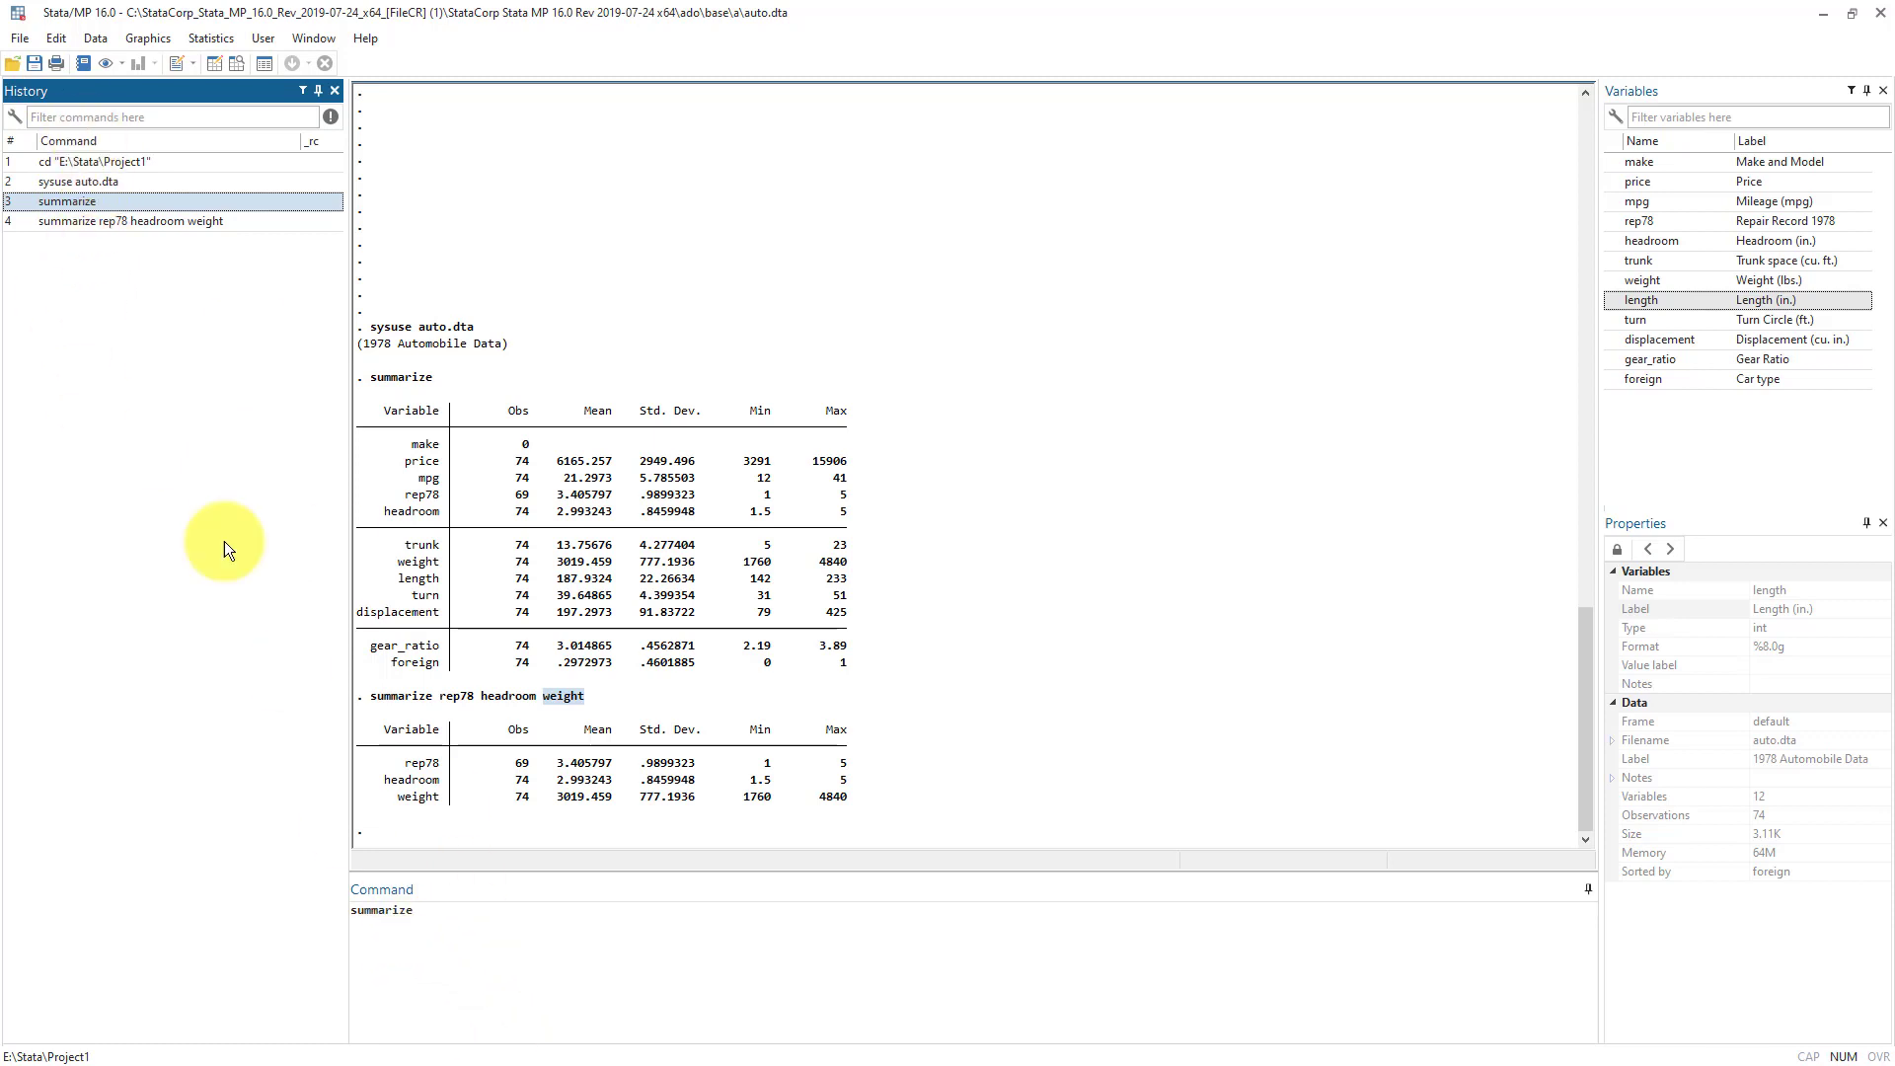
pyautogui.click(427, 923)
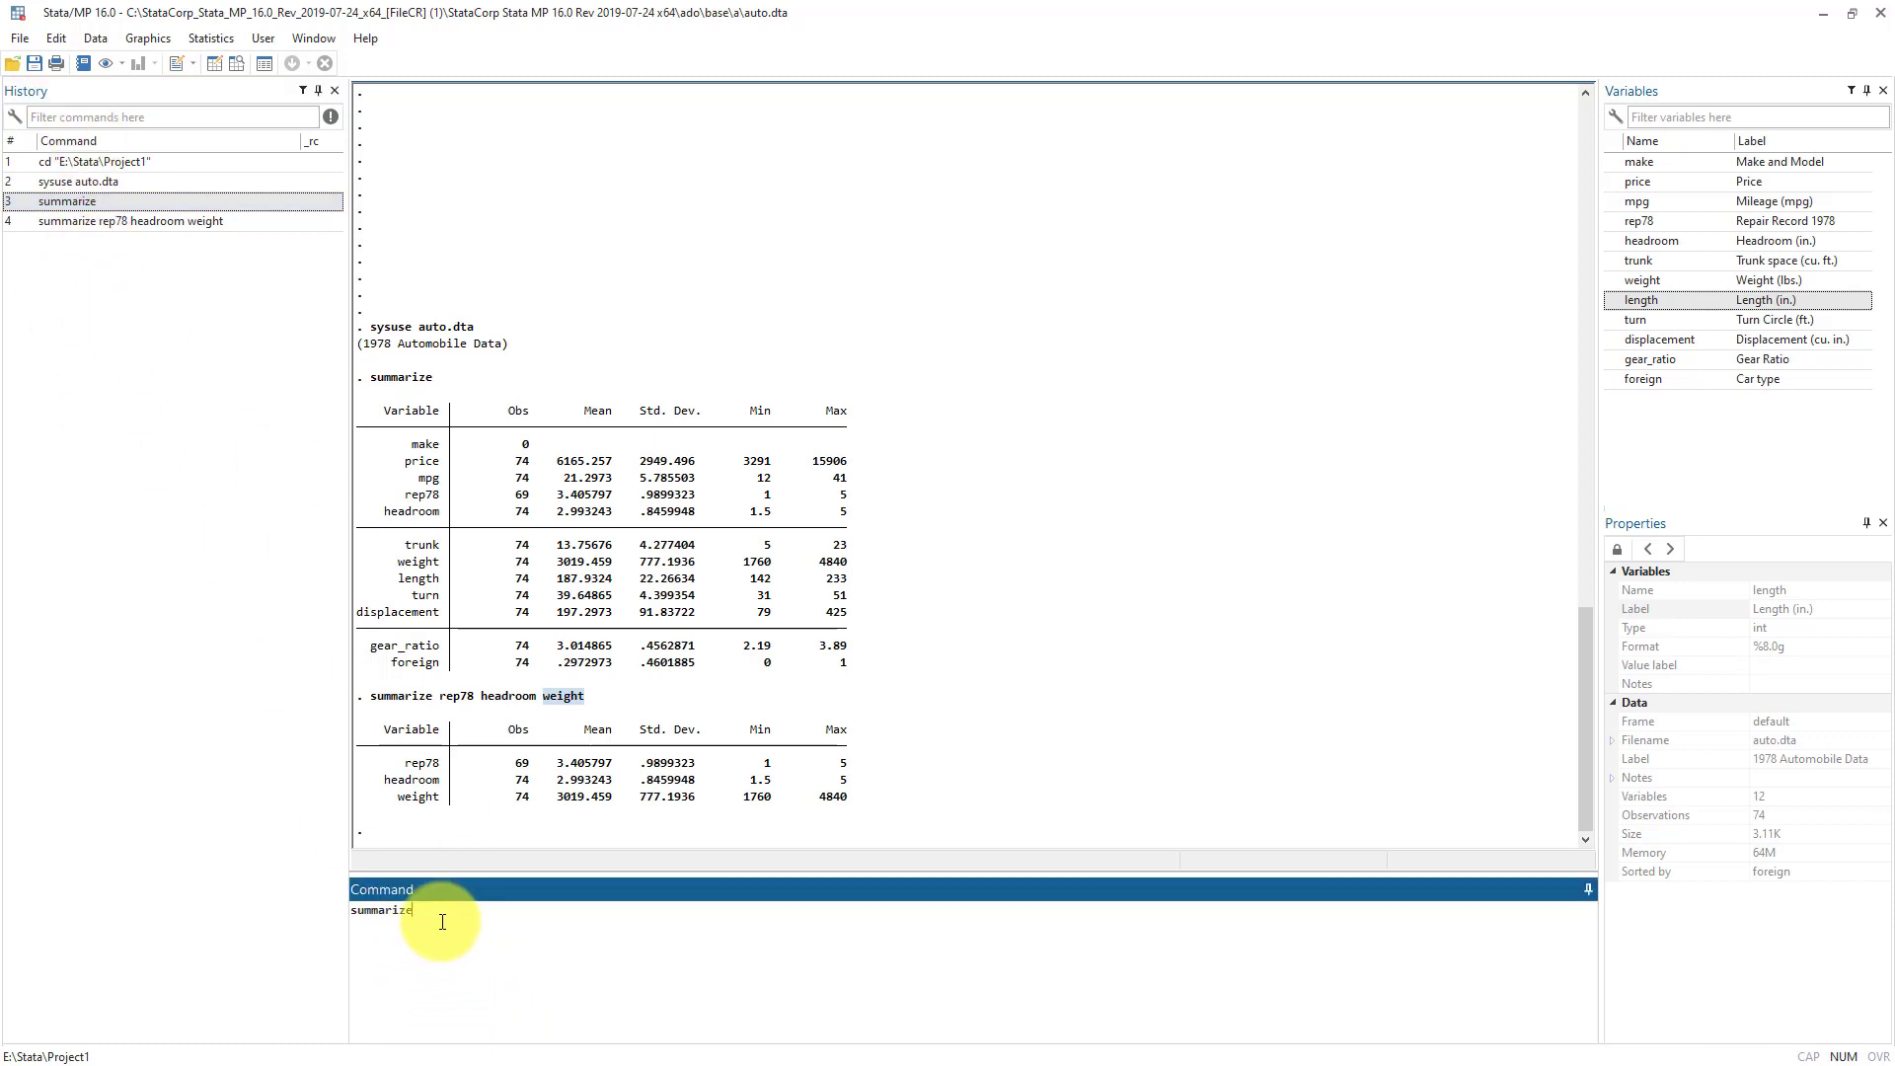
pyautogui.write('price')
pyautogui.press('BackSpace')
pyautogui.press('BackSpace')
pyautogui.press('BackSpace')
pyautogui.press('BackSpace')
pyautogui.press('BackSpace')
# Run the recalled summarize command on all variables and rerun summarize rep78 headroom weight from the history
pyautogui.press('Return')
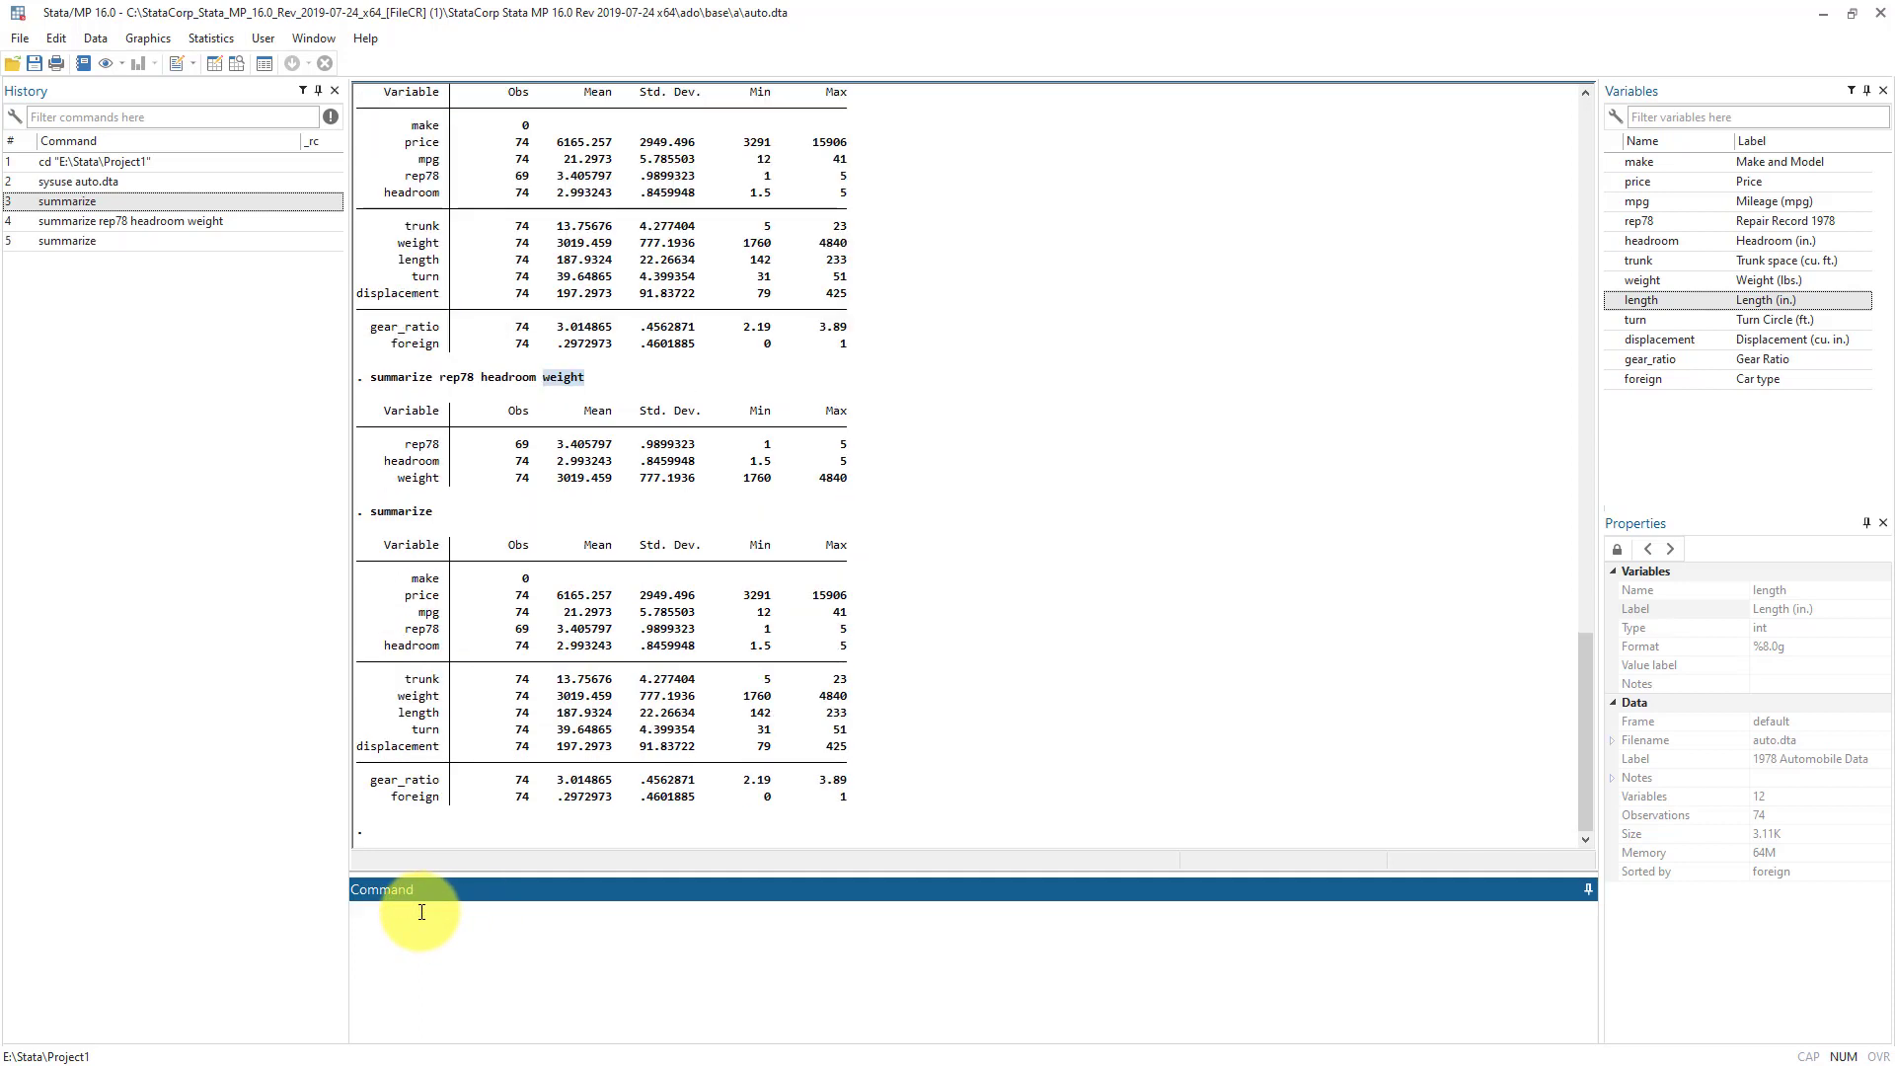
pyautogui.click(78, 221)
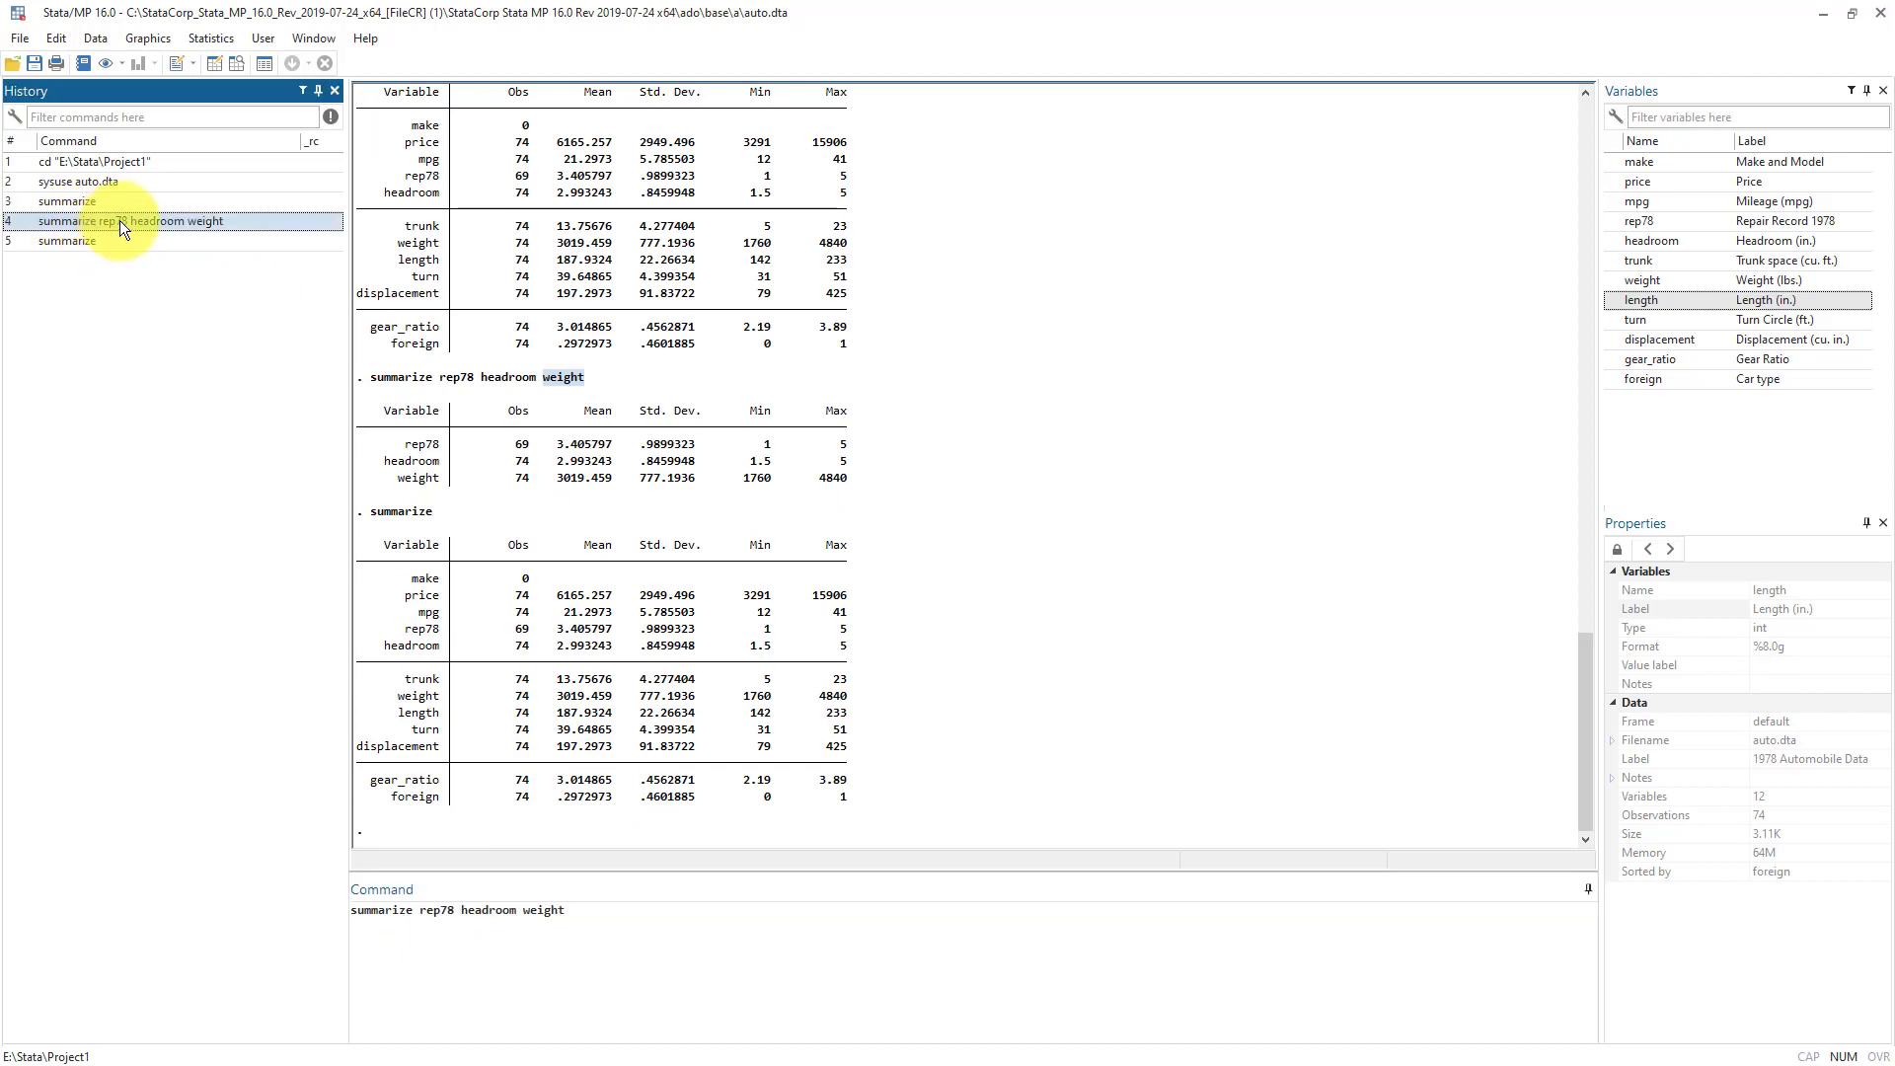
pyautogui.doubleClick(121, 221)
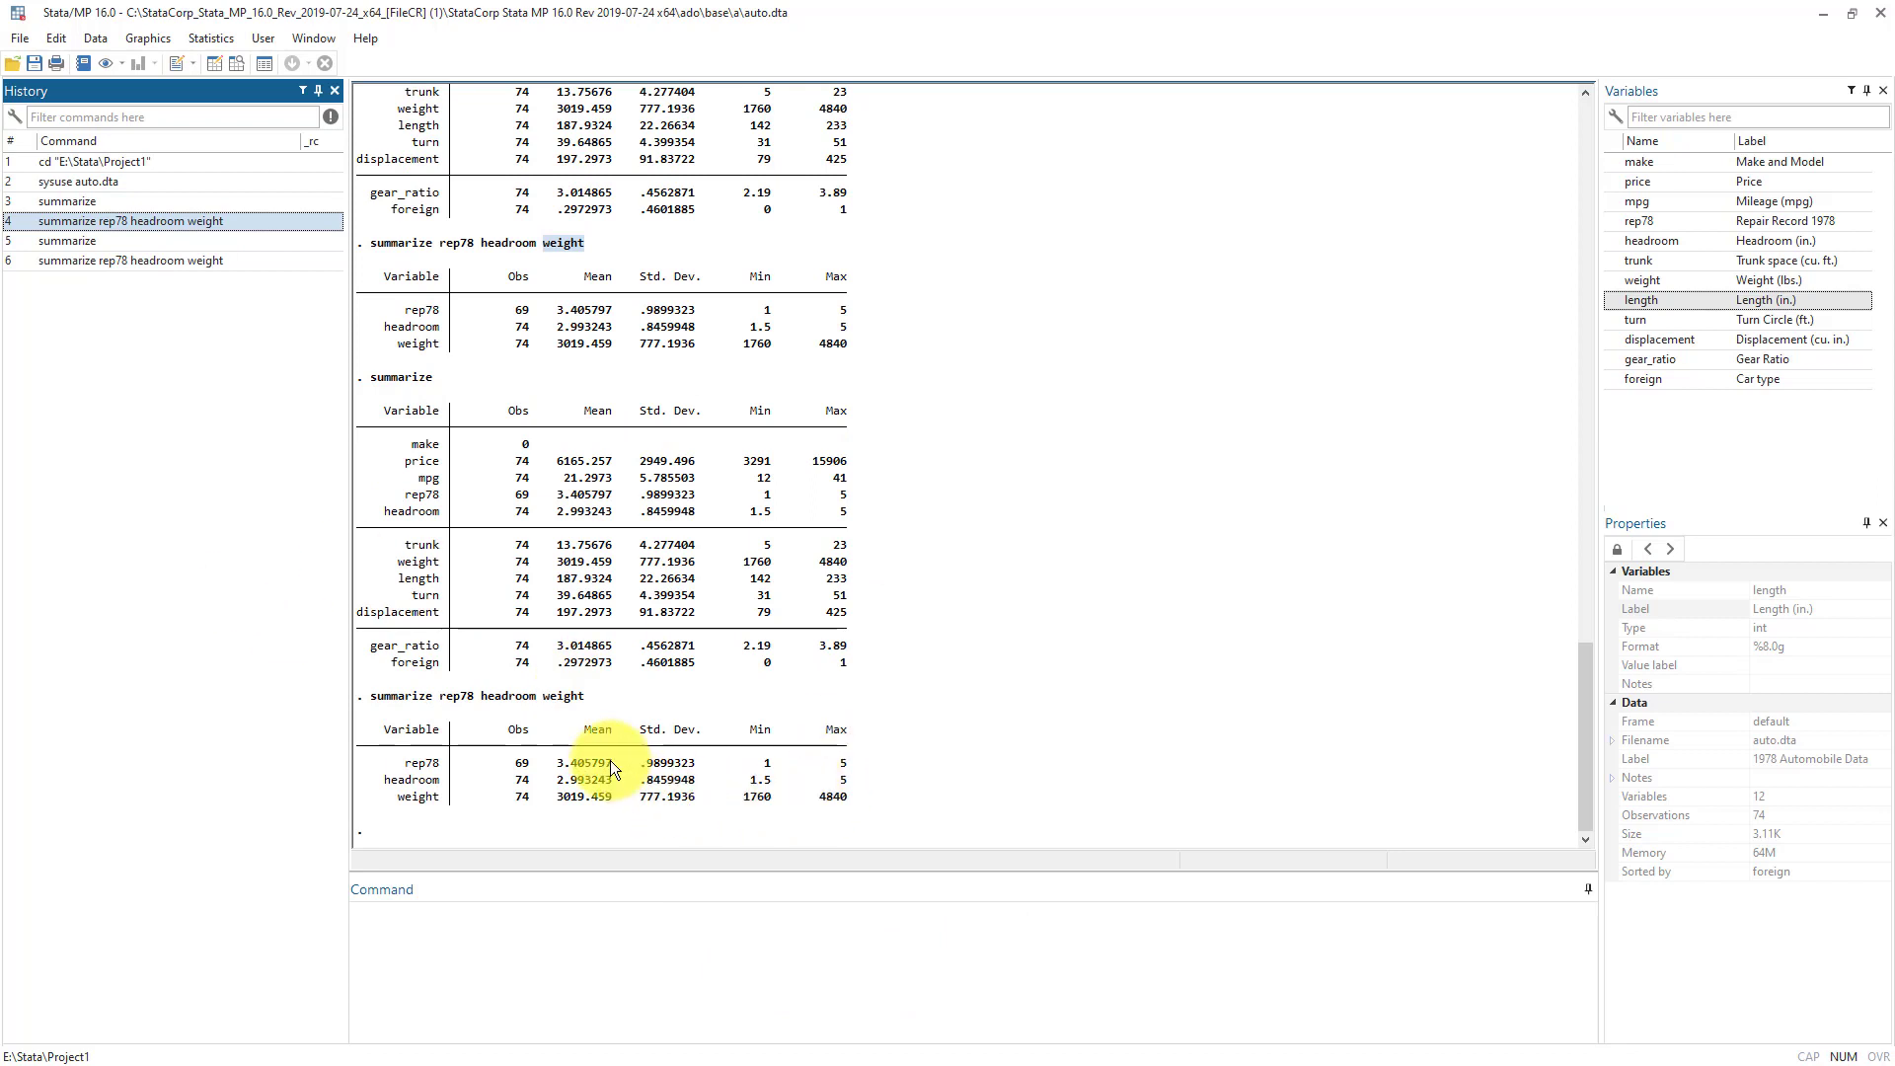
pyautogui.moveTo(880, 747)
pyautogui.mouseDown()
pyautogui.moveTo(533, 807)
pyautogui.moveTo(762, 816)
pyautogui.moveTo(874, 764)
pyautogui.mouseUp()
pyautogui.click(873, 764)
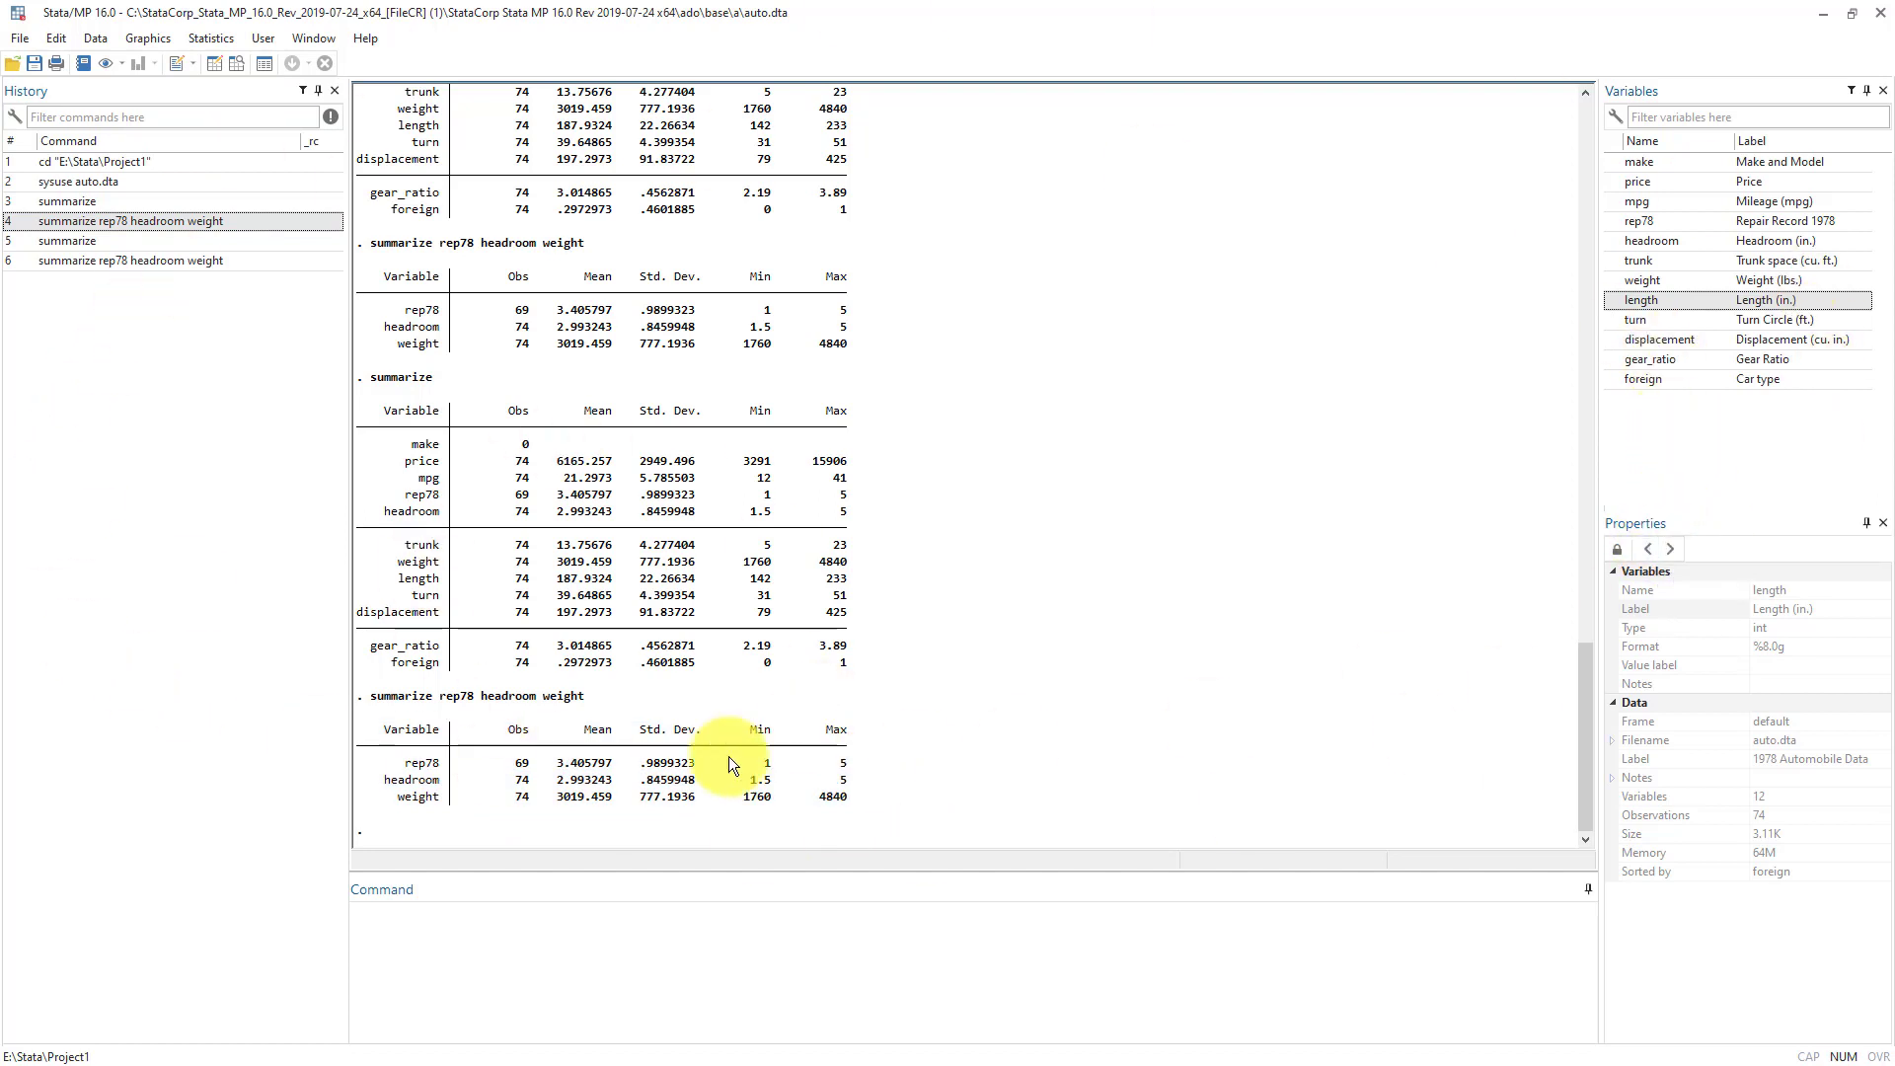
pyautogui.click(422, 971)
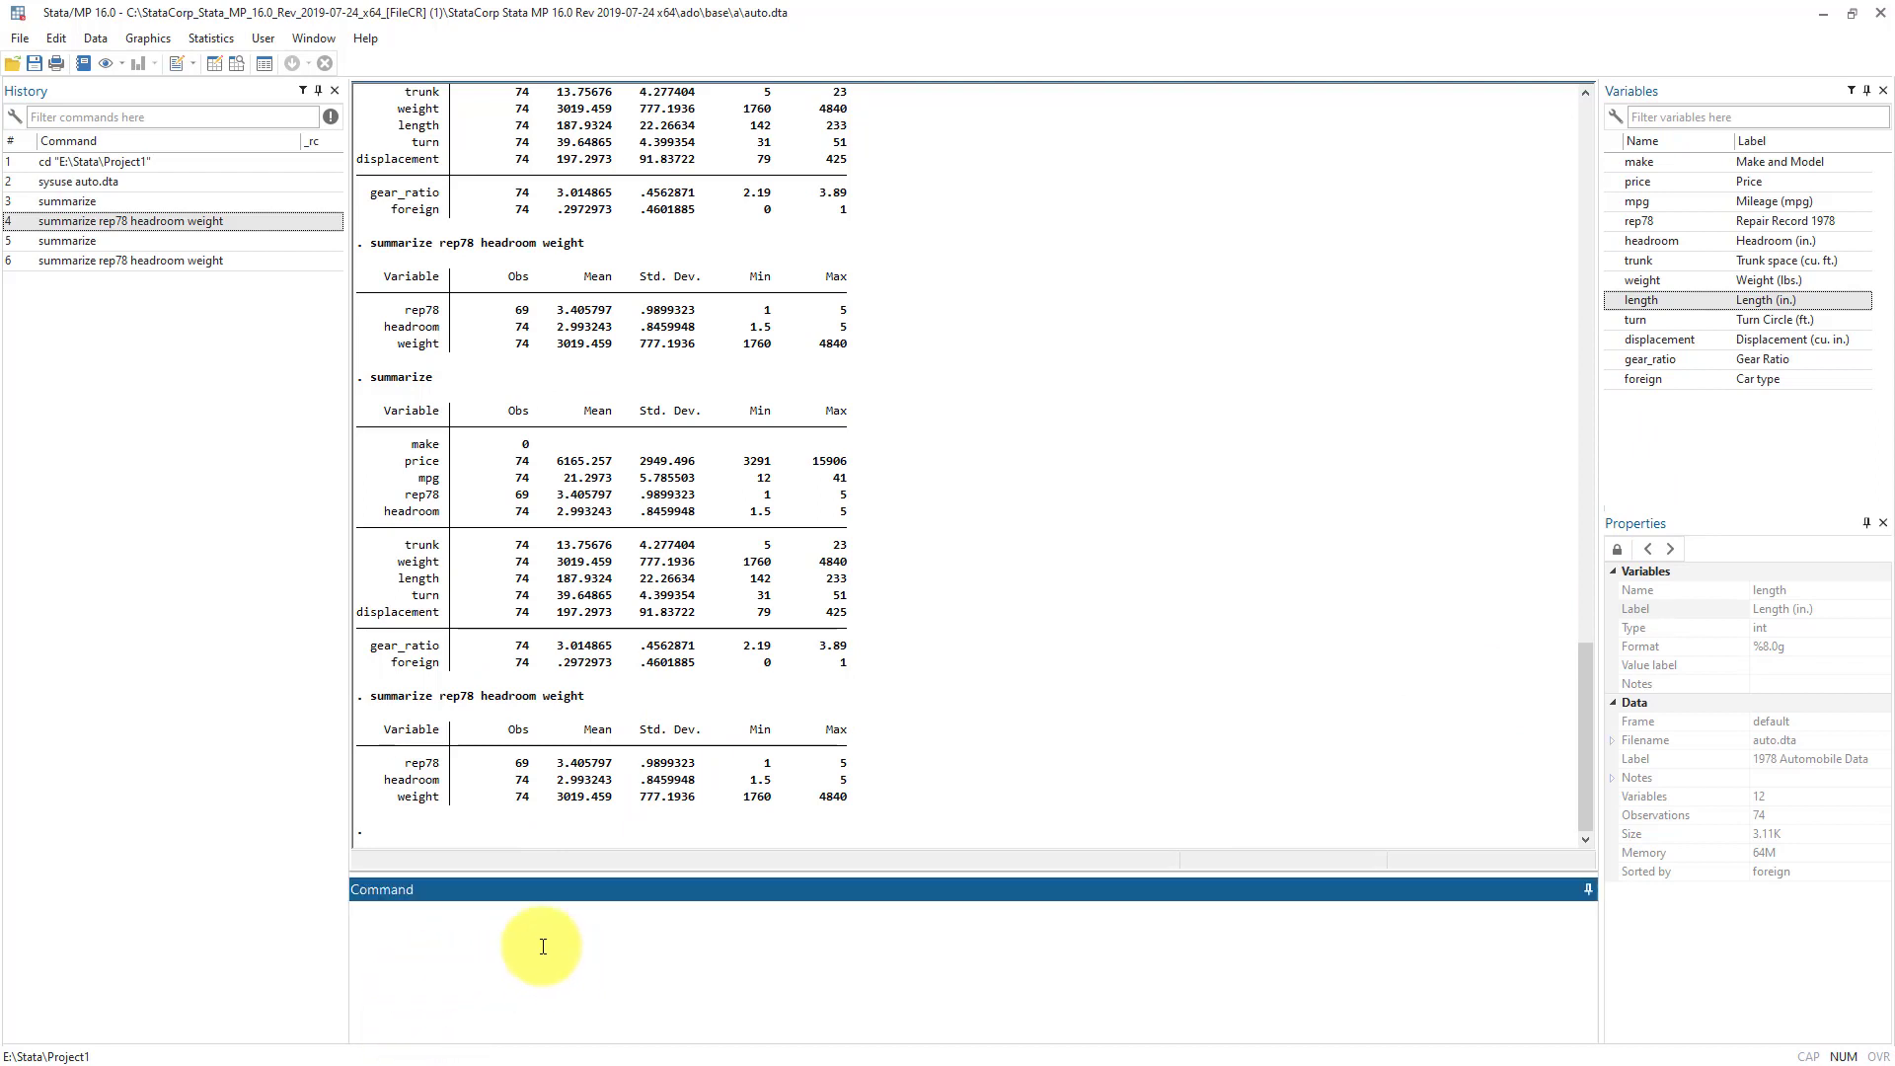
pyautogui.write('edit')
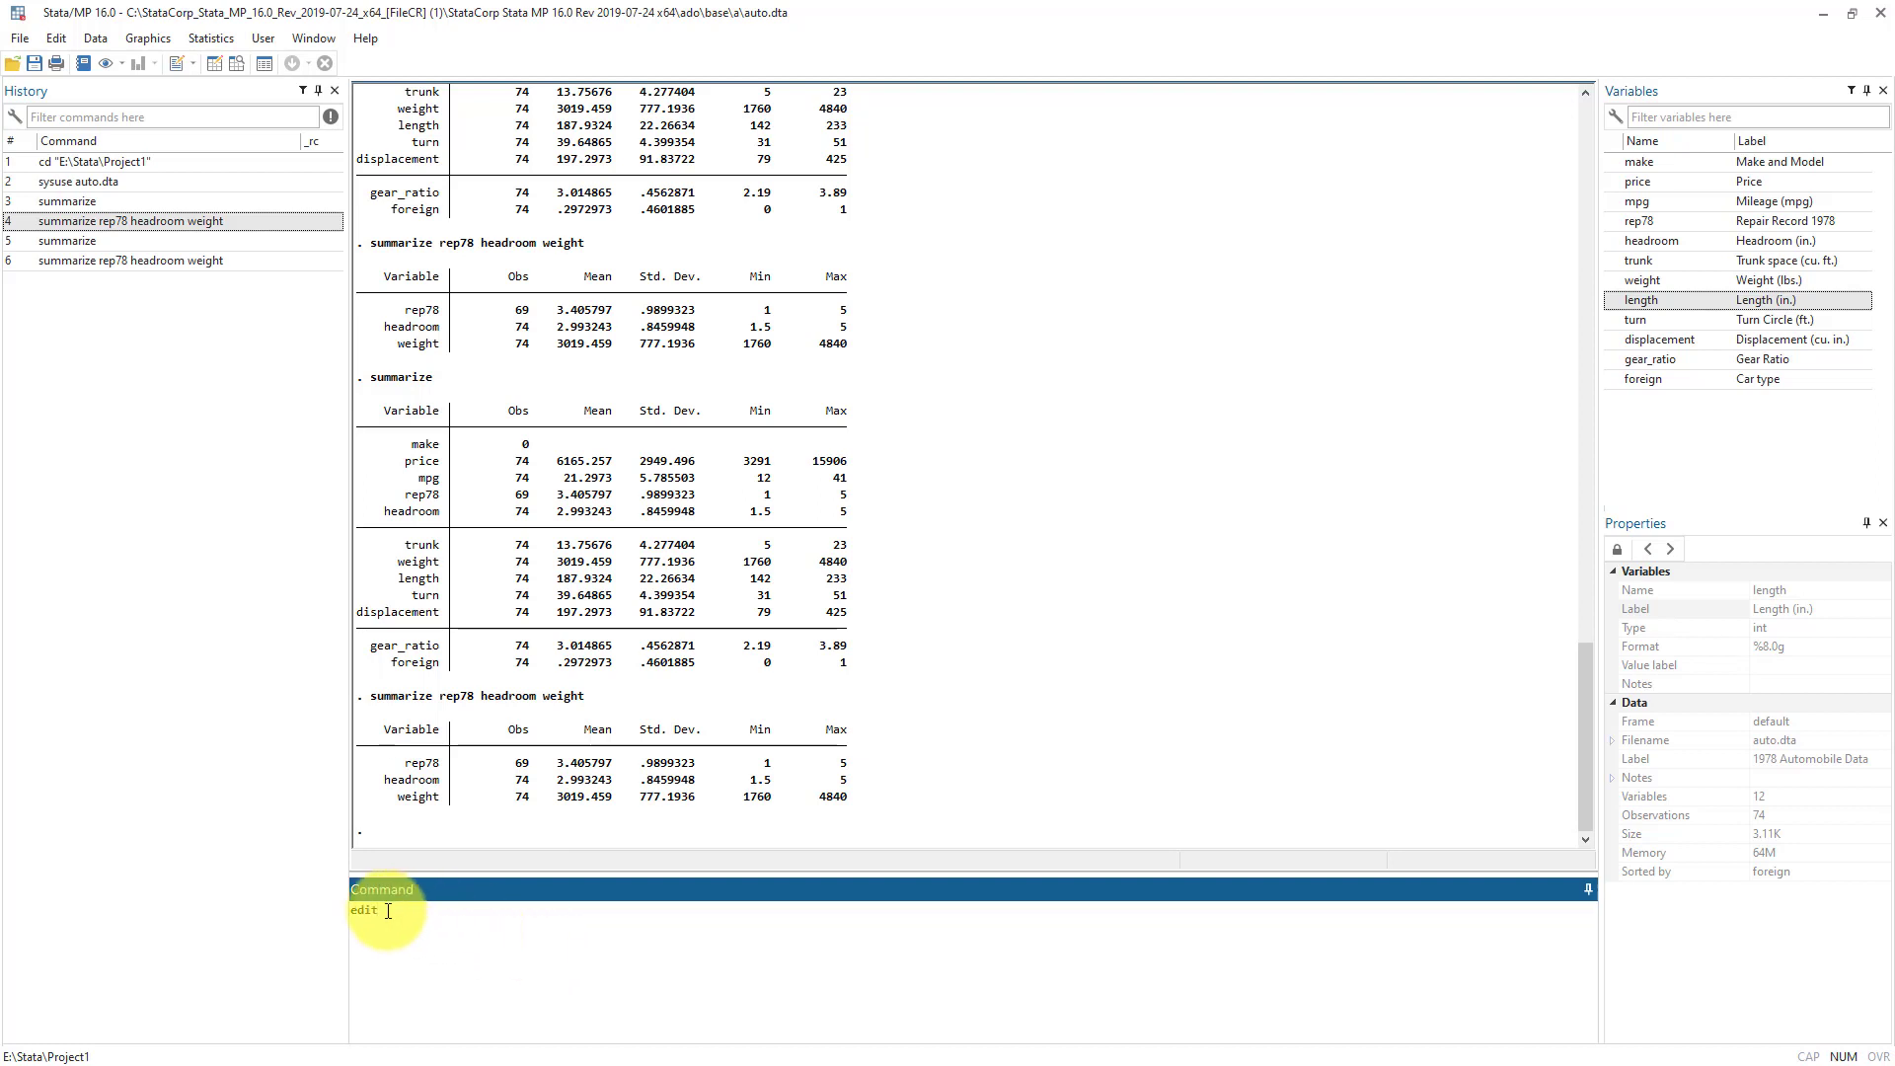
pyautogui.moveTo(383, 911); pyautogui.dragTo(326, 913)
pyautogui.press('BackSpace')
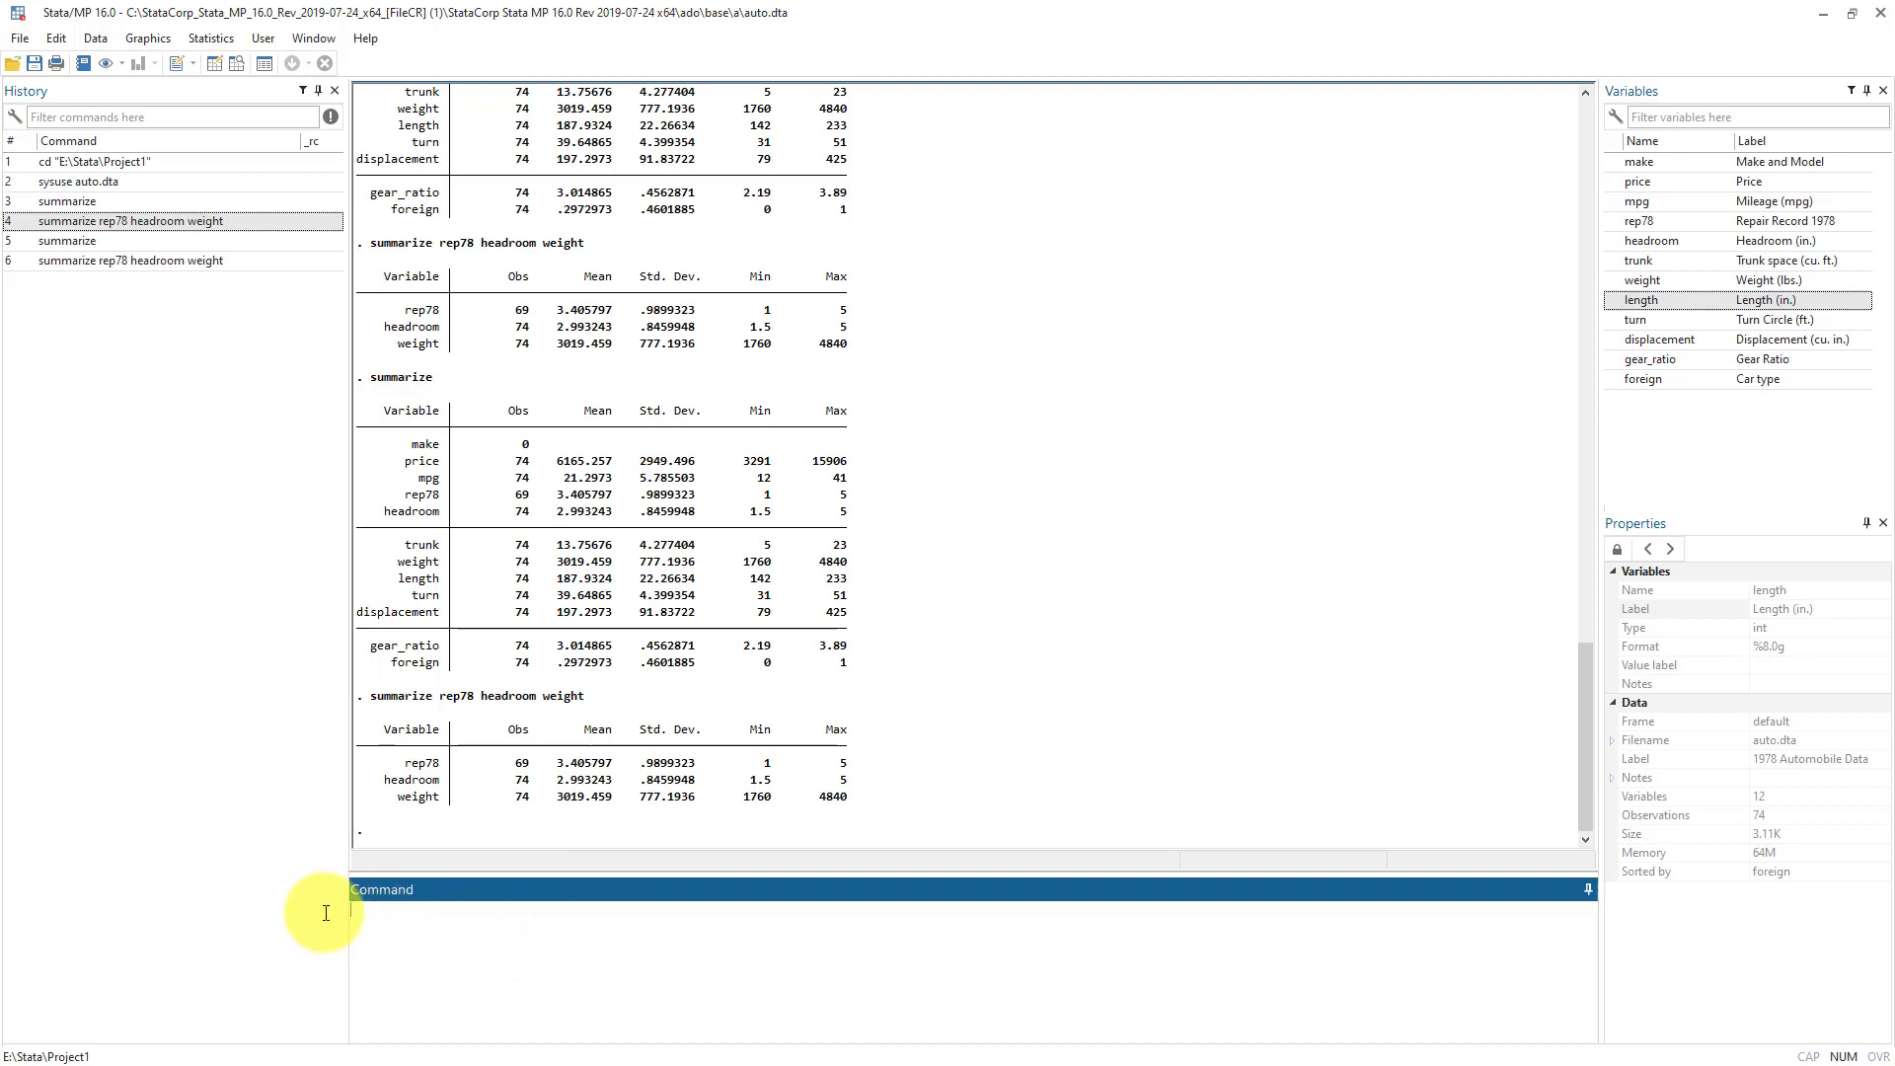
# Open the dataset in the Data Editor in edit mode and examine the variable columns from make to foreign
pyautogui.click(215, 67)
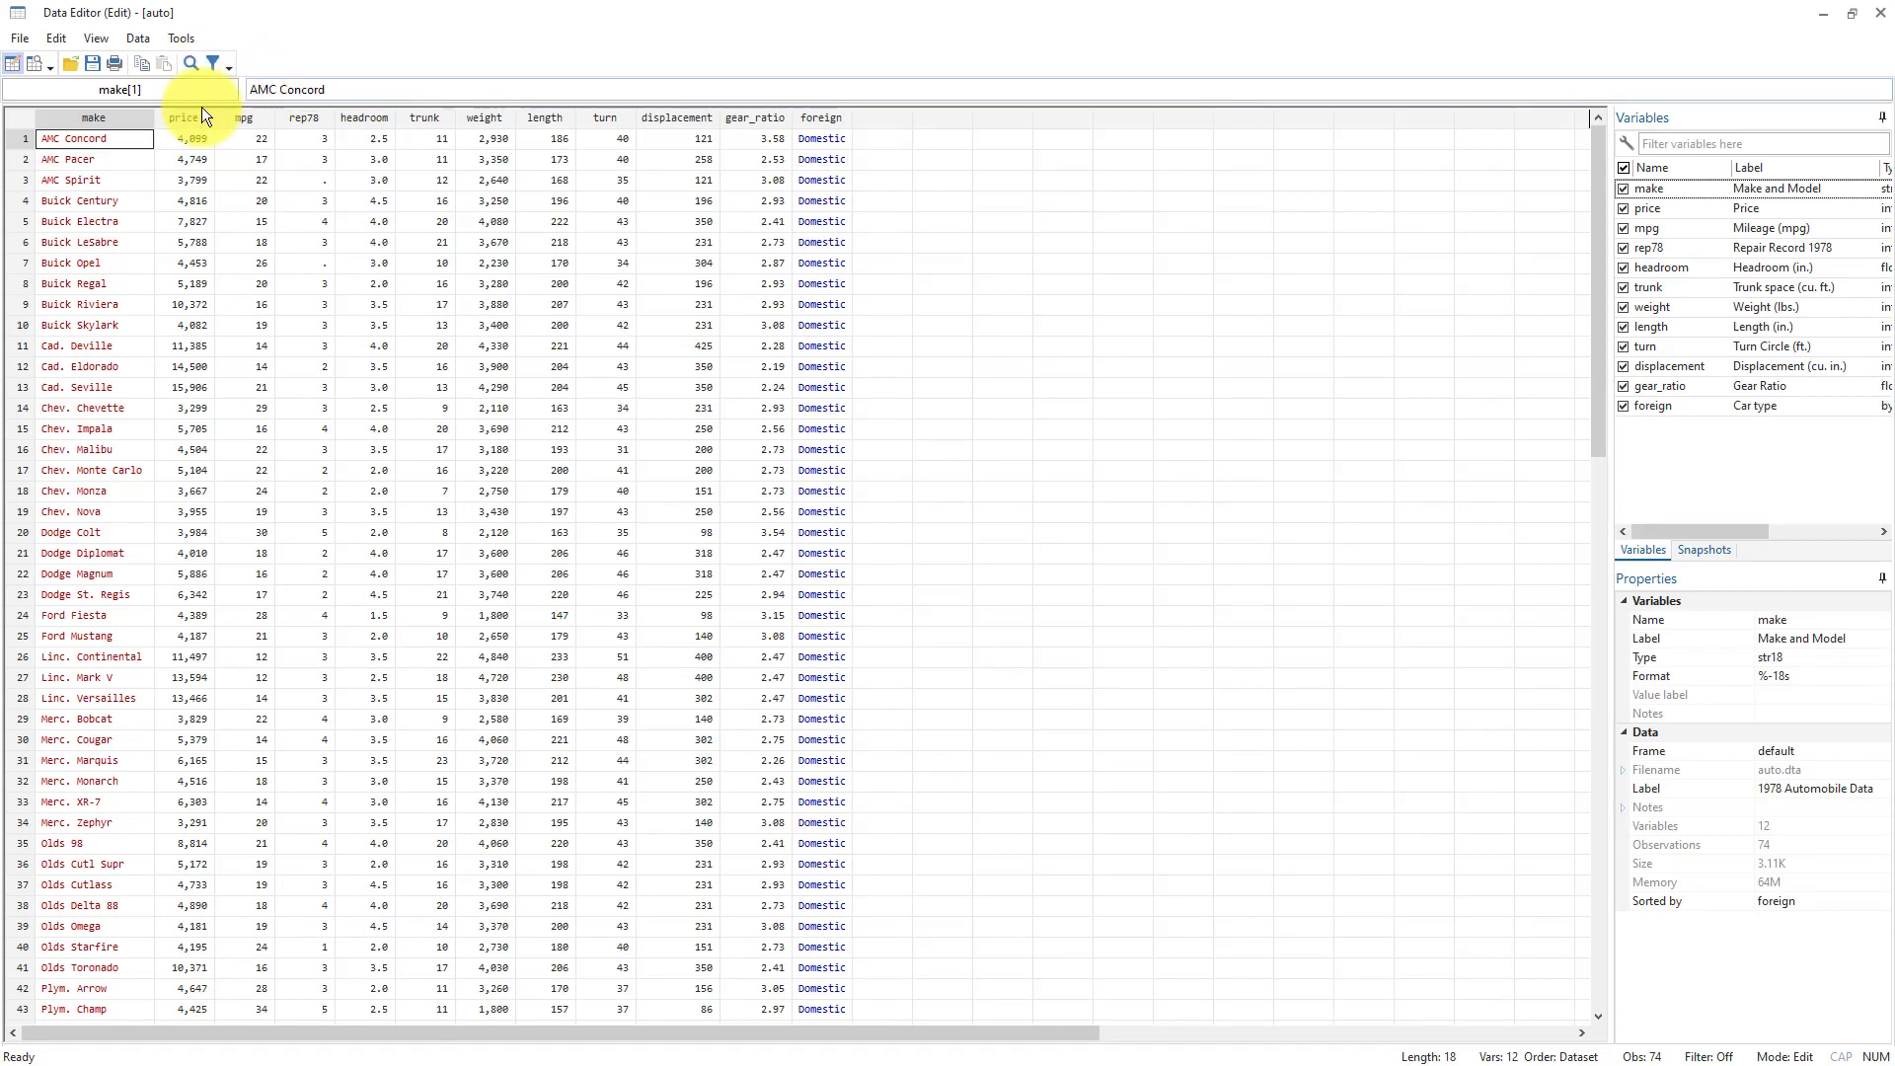
pyautogui.moveTo(104, 115); pyautogui.dragTo(814, 85)
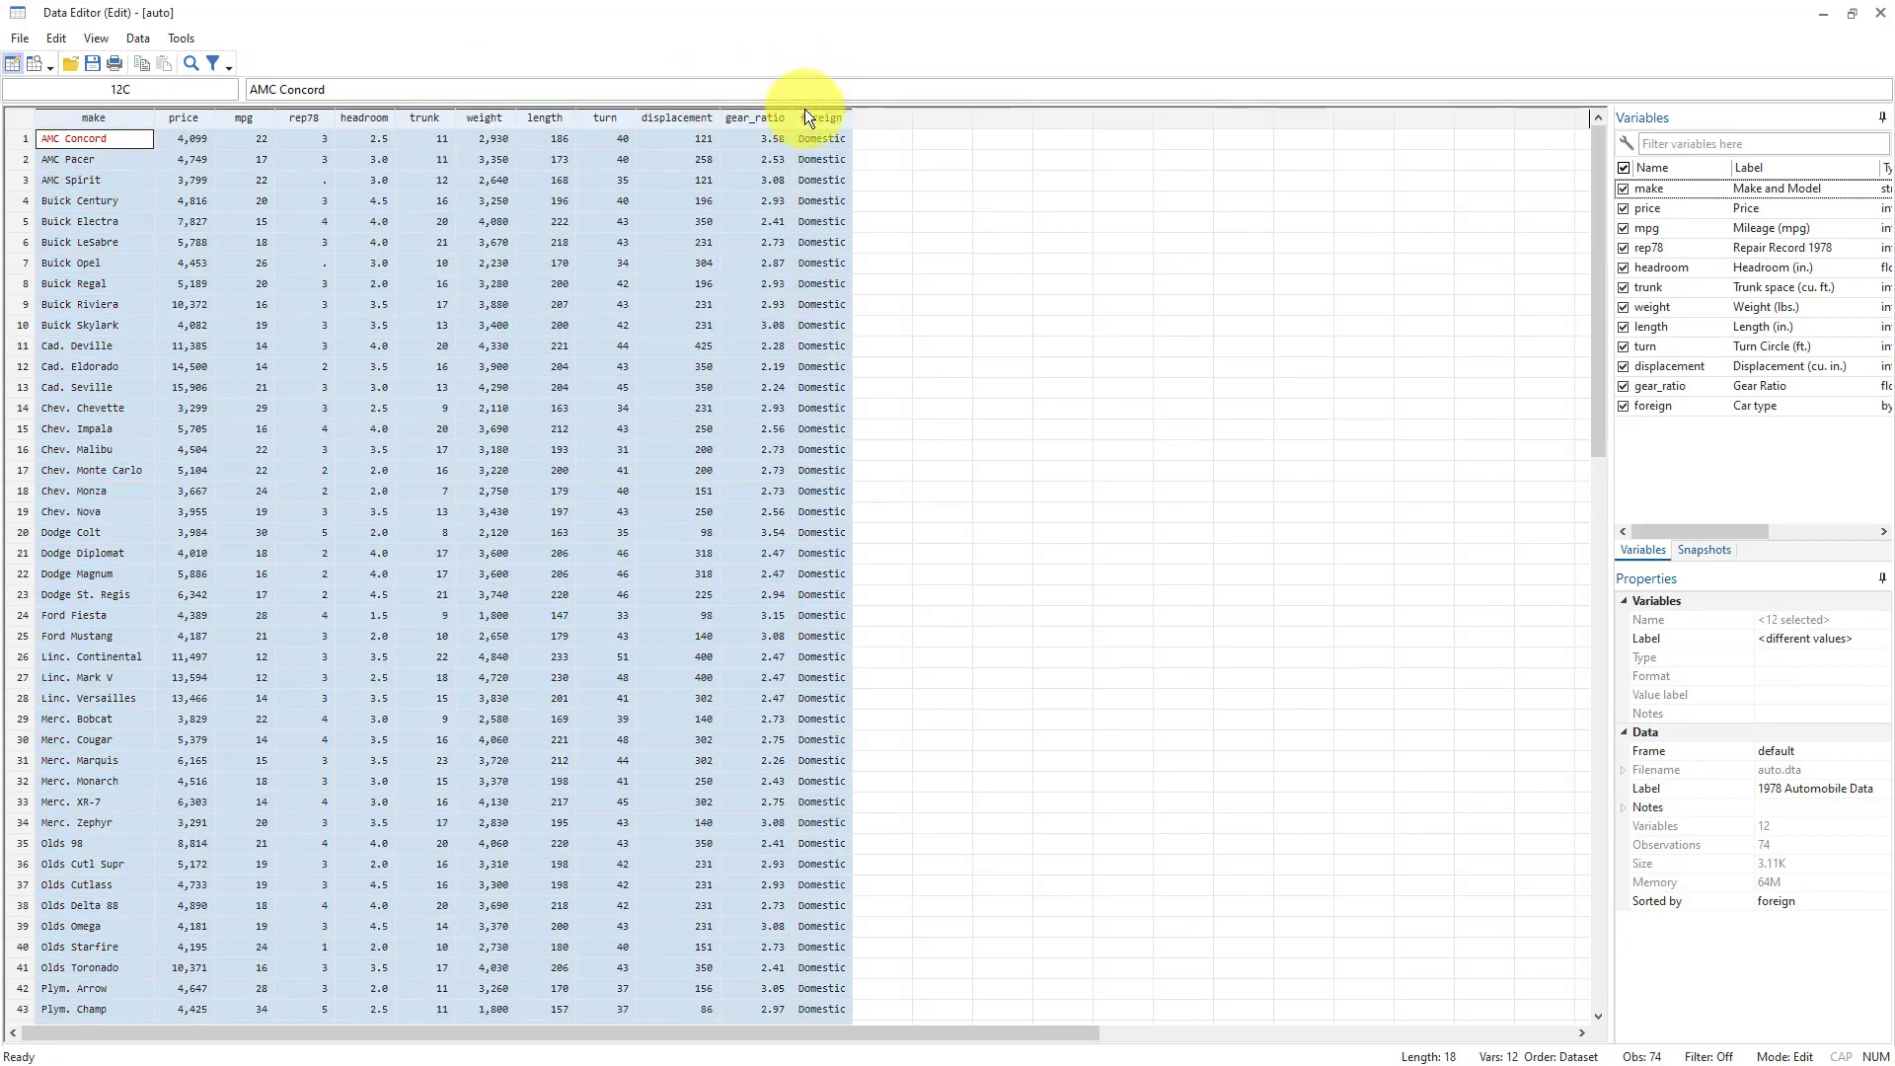
pyautogui.click(820, 122)
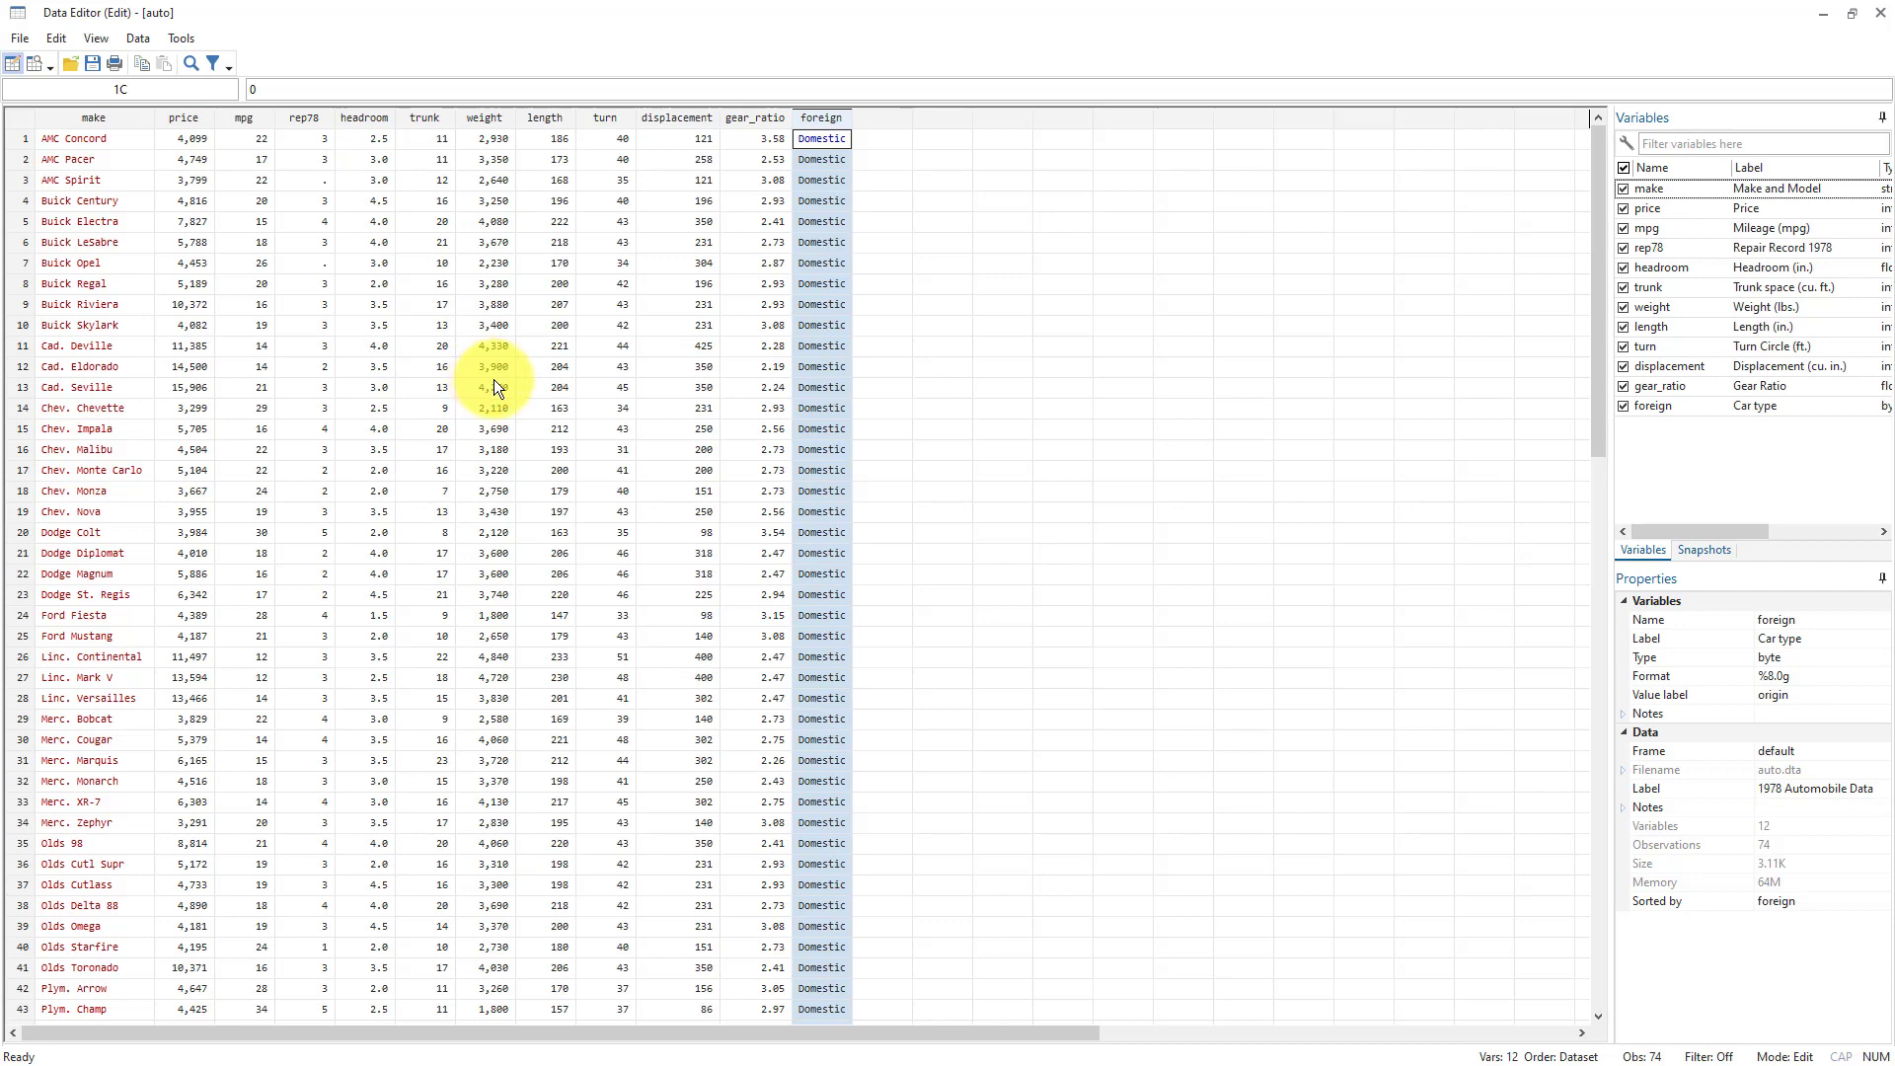
pyautogui.moveTo(827, 122); pyautogui.dragTo(103, 129)
pyautogui.click(104, 127)
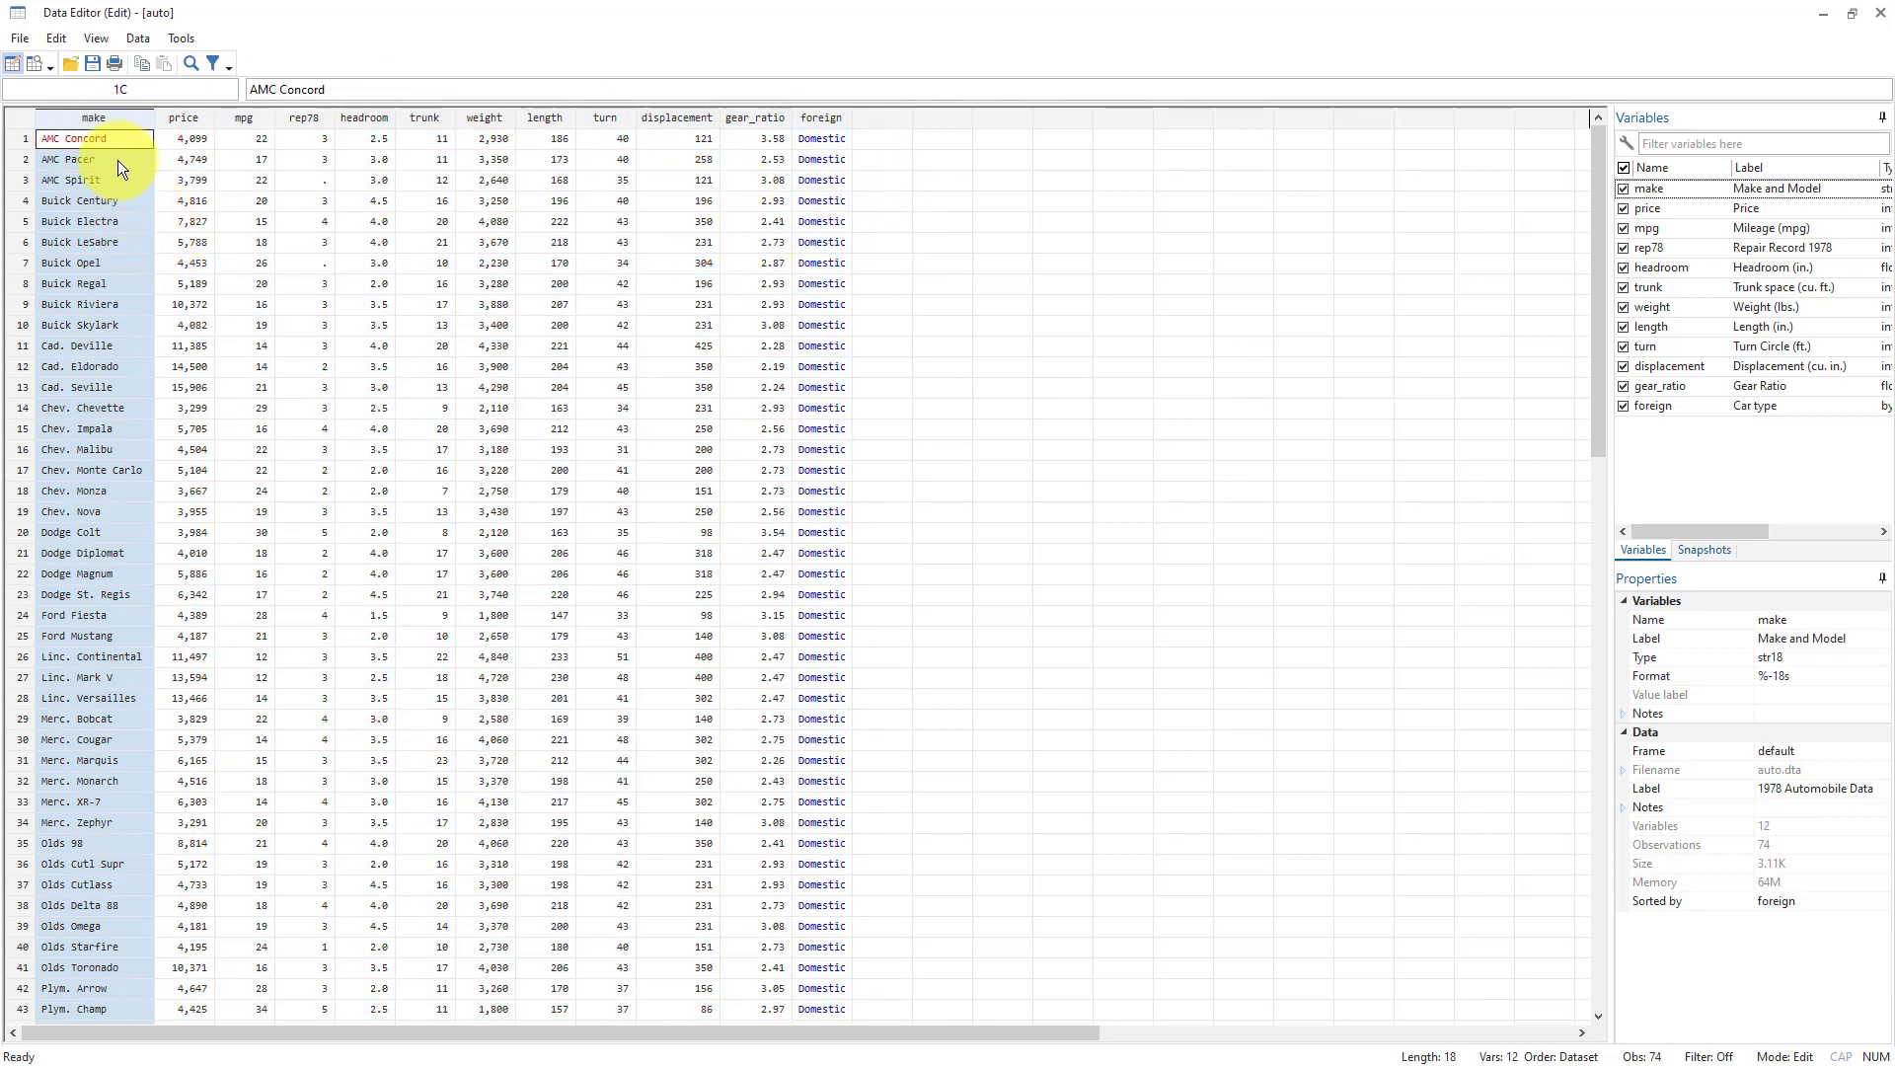
pyautogui.moveTo(85, 115); pyautogui.dragTo(804, 110)
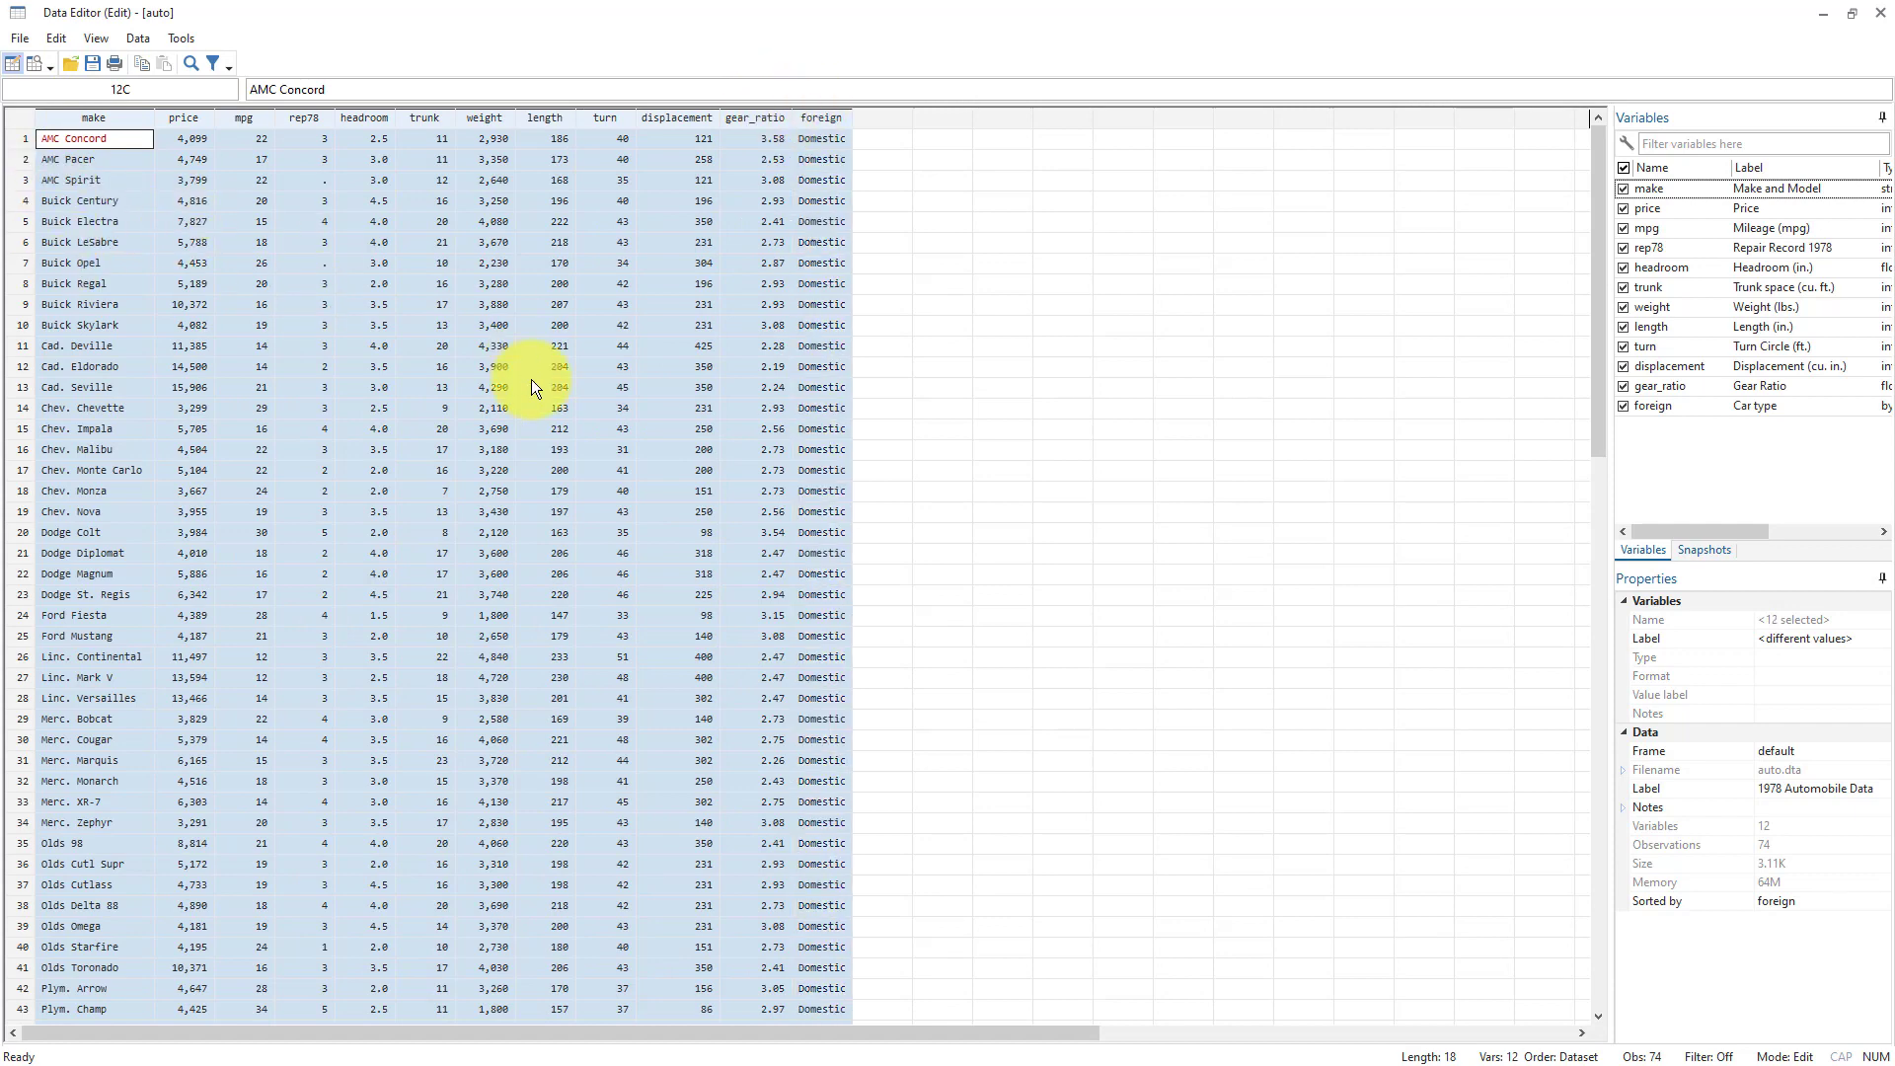
# Look through the observations down to the last row, return to the first rows and close the Data Editor
pyautogui.scroll(-7, 531, 379)
pyautogui.moveTo(1599, 394); pyautogui.dragTo(1548, 860)
pyautogui.scroll(20, 322, 258)
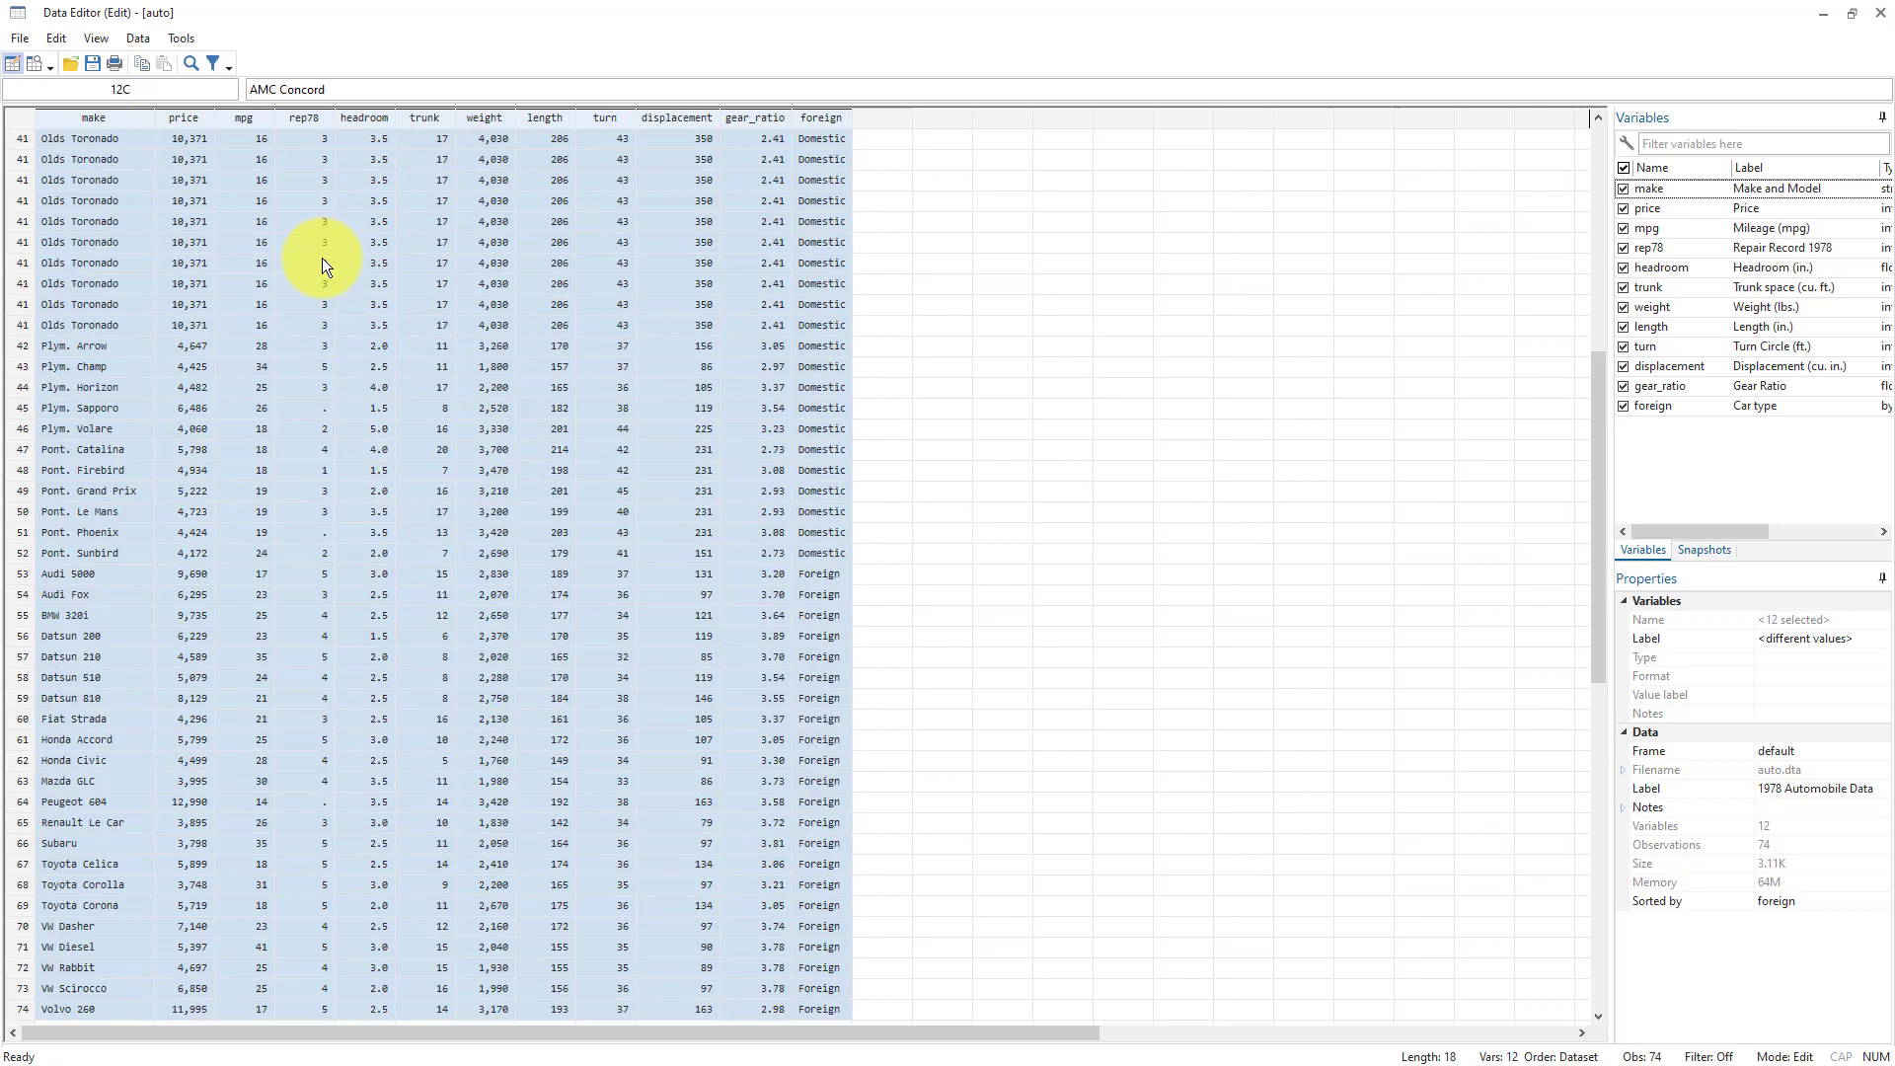
pyautogui.click(305, 202)
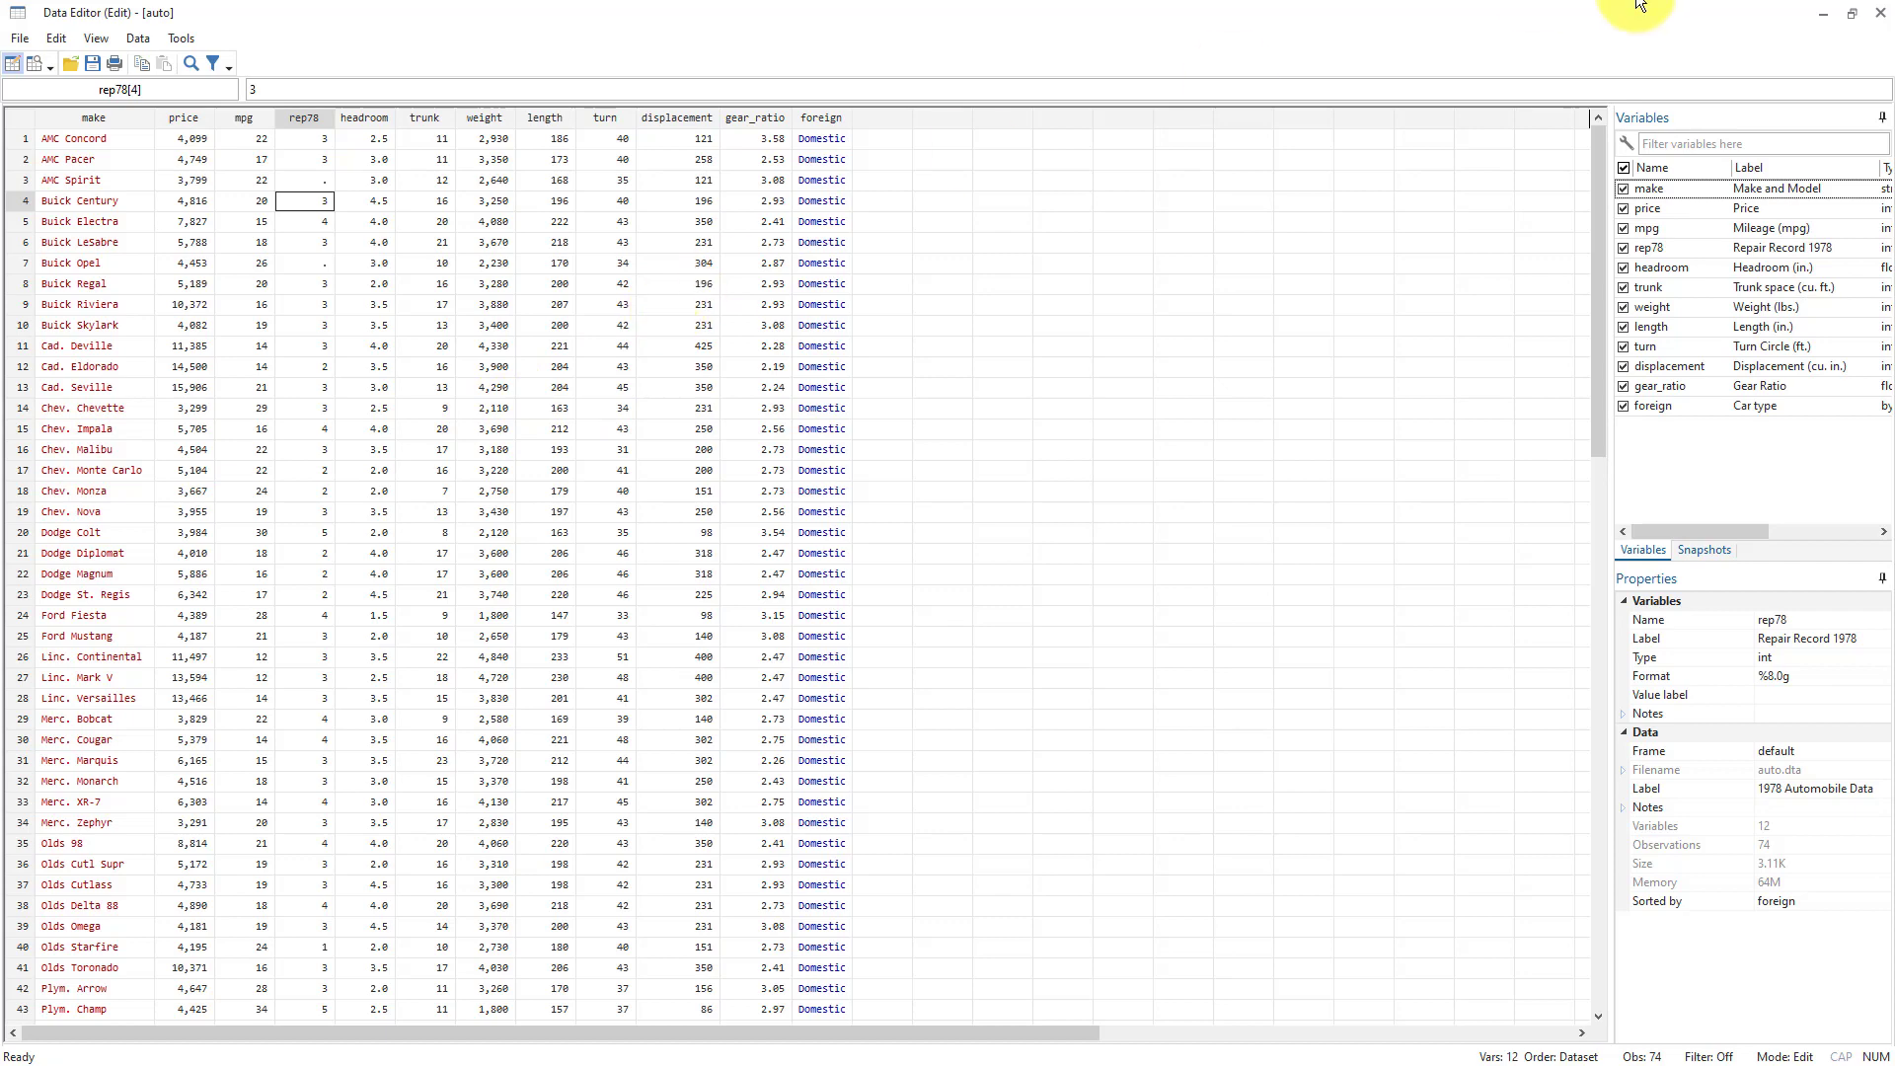
pyautogui.click(1880, 13)
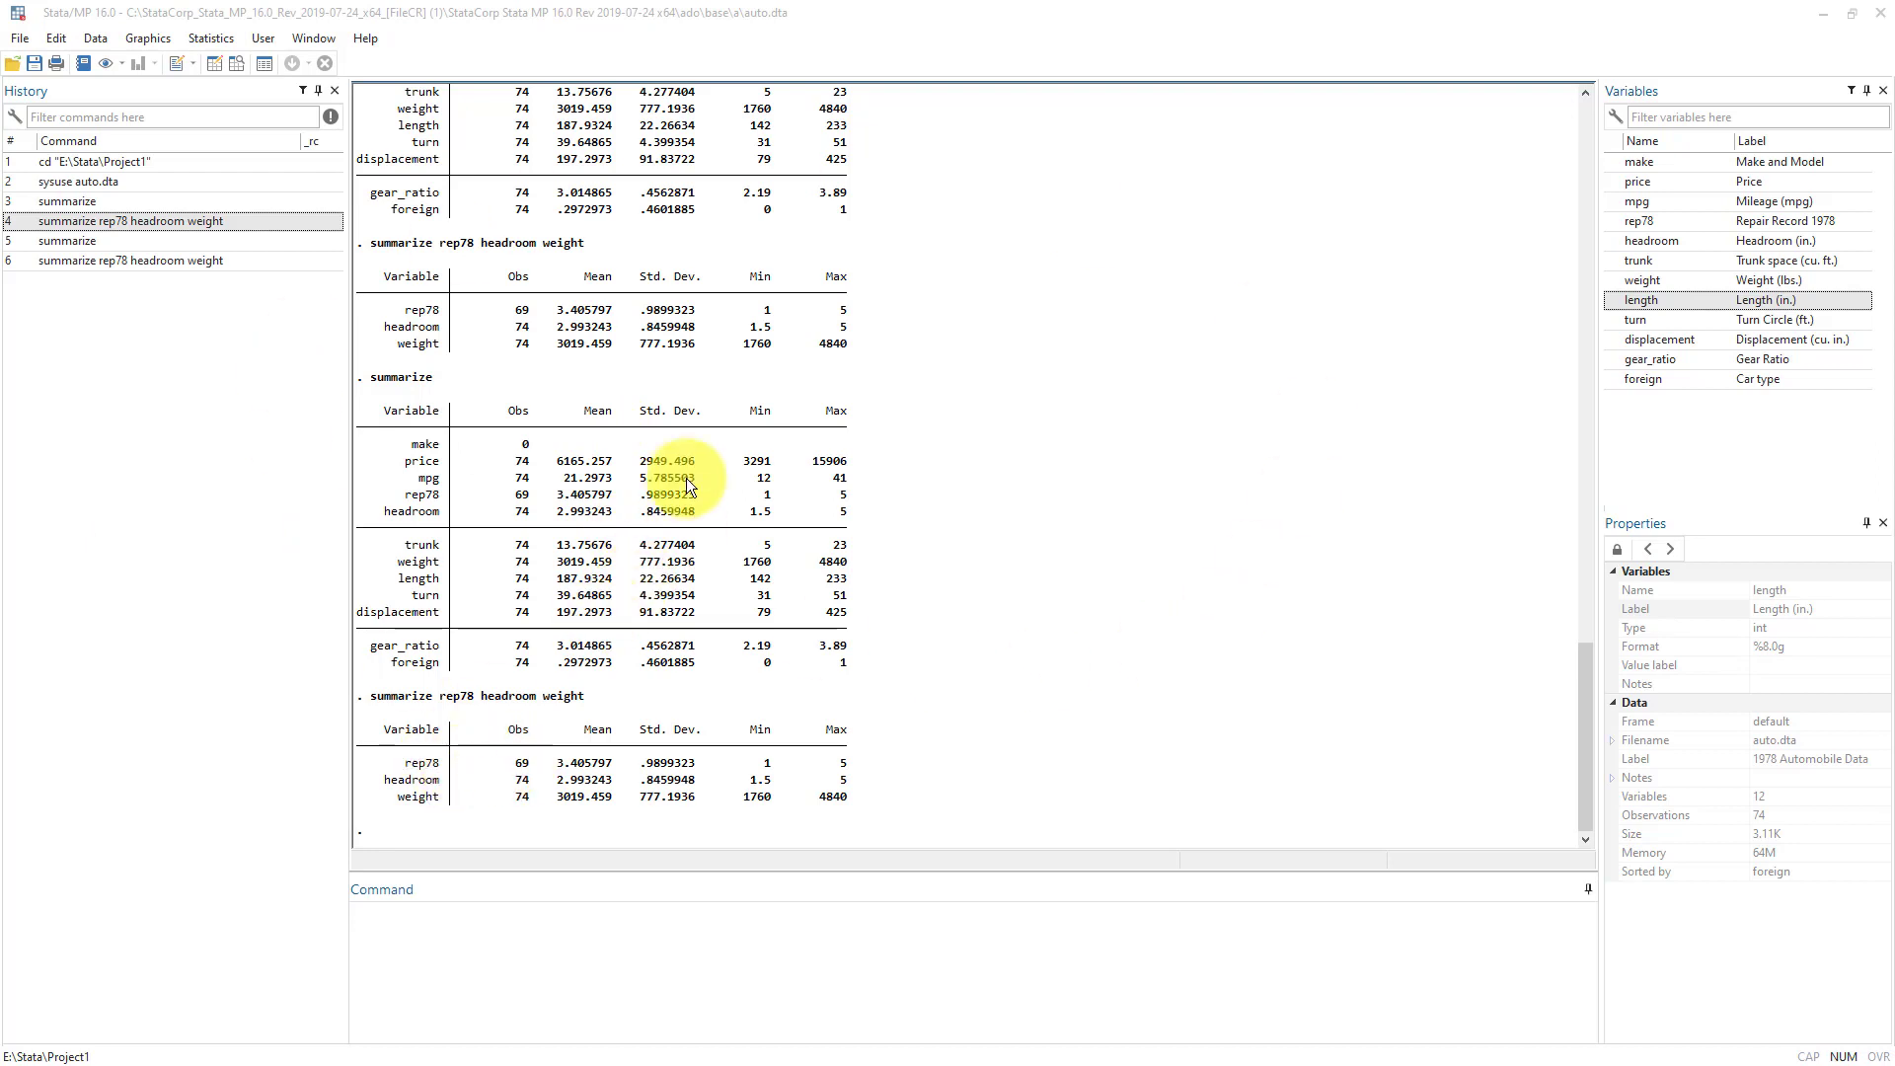
# Display the help for summarize, examine the command's minimum abbreviation and syntax elements, and close the help viewer
pyautogui.click(546, 951)
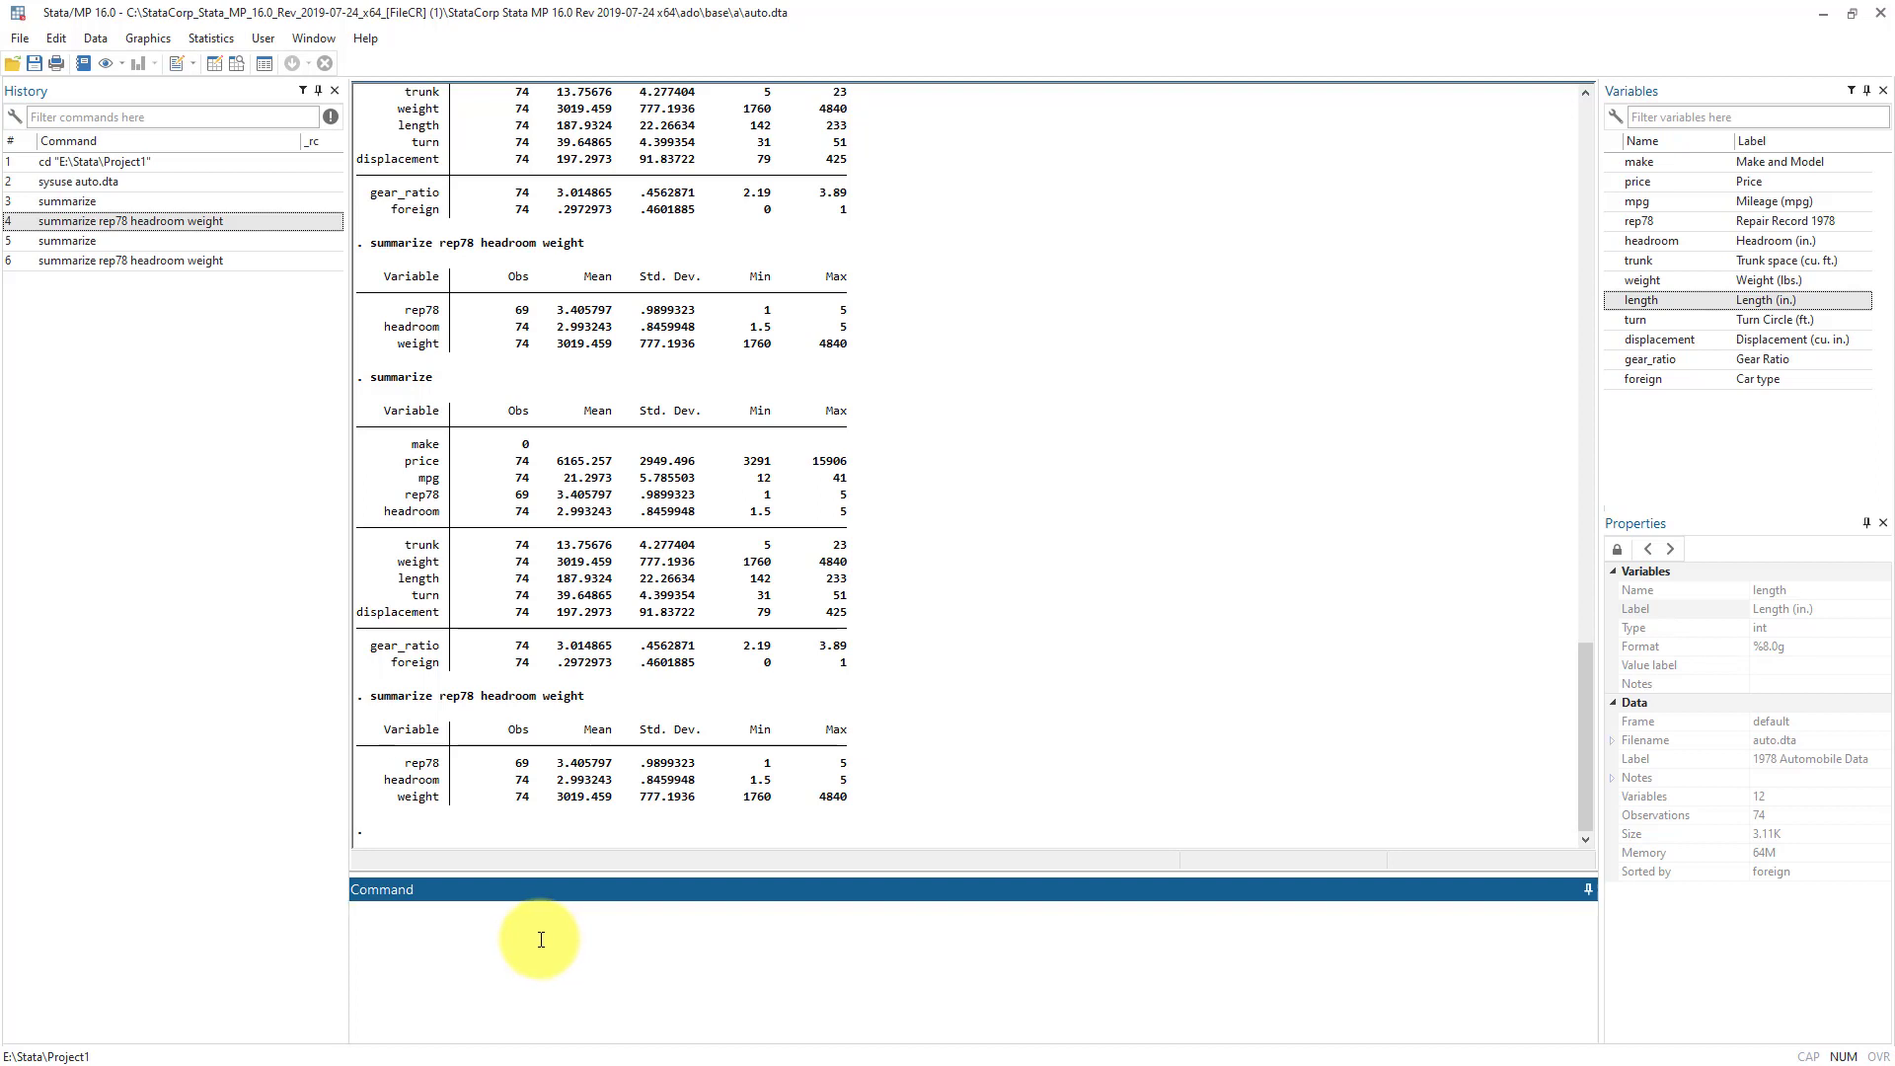
pyautogui.write('help su')
pyautogui.write('arize')
pyautogui.press('Return')
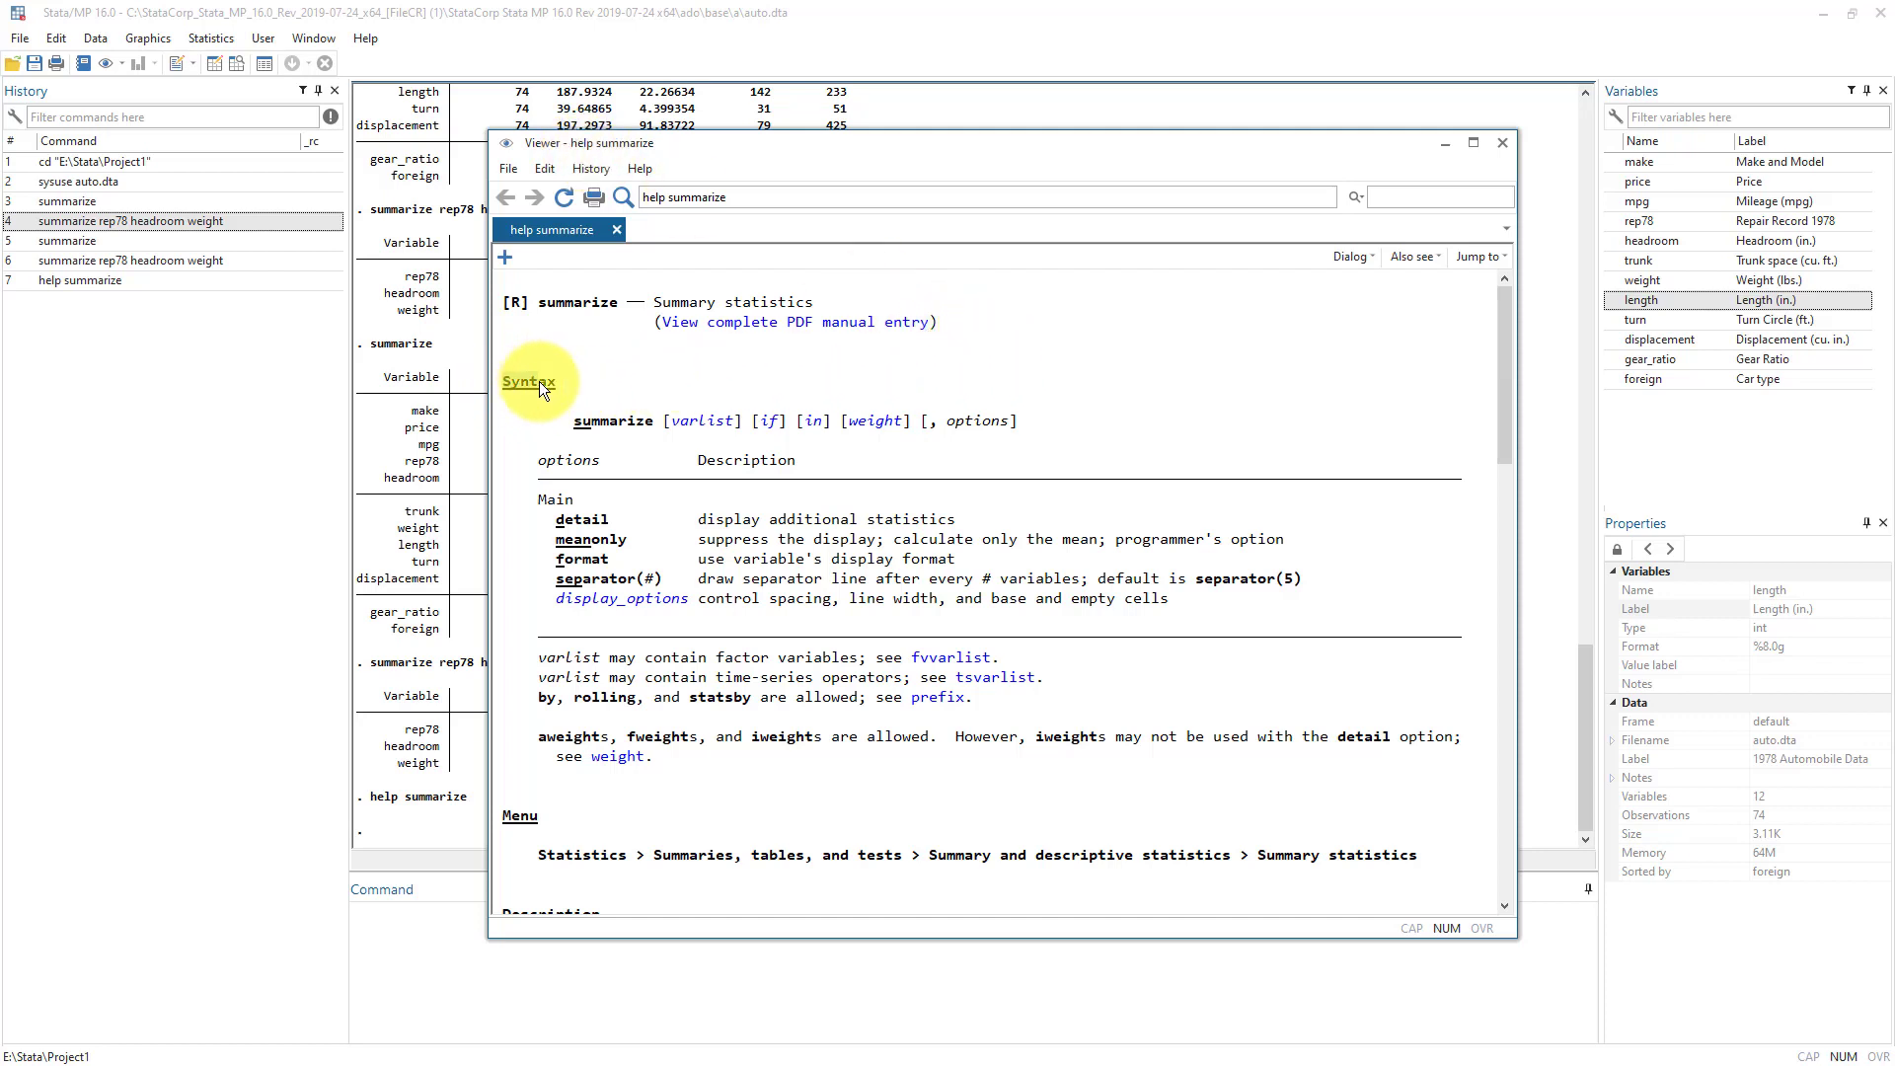
pyautogui.click(573, 386)
pyautogui.click(284, 483)
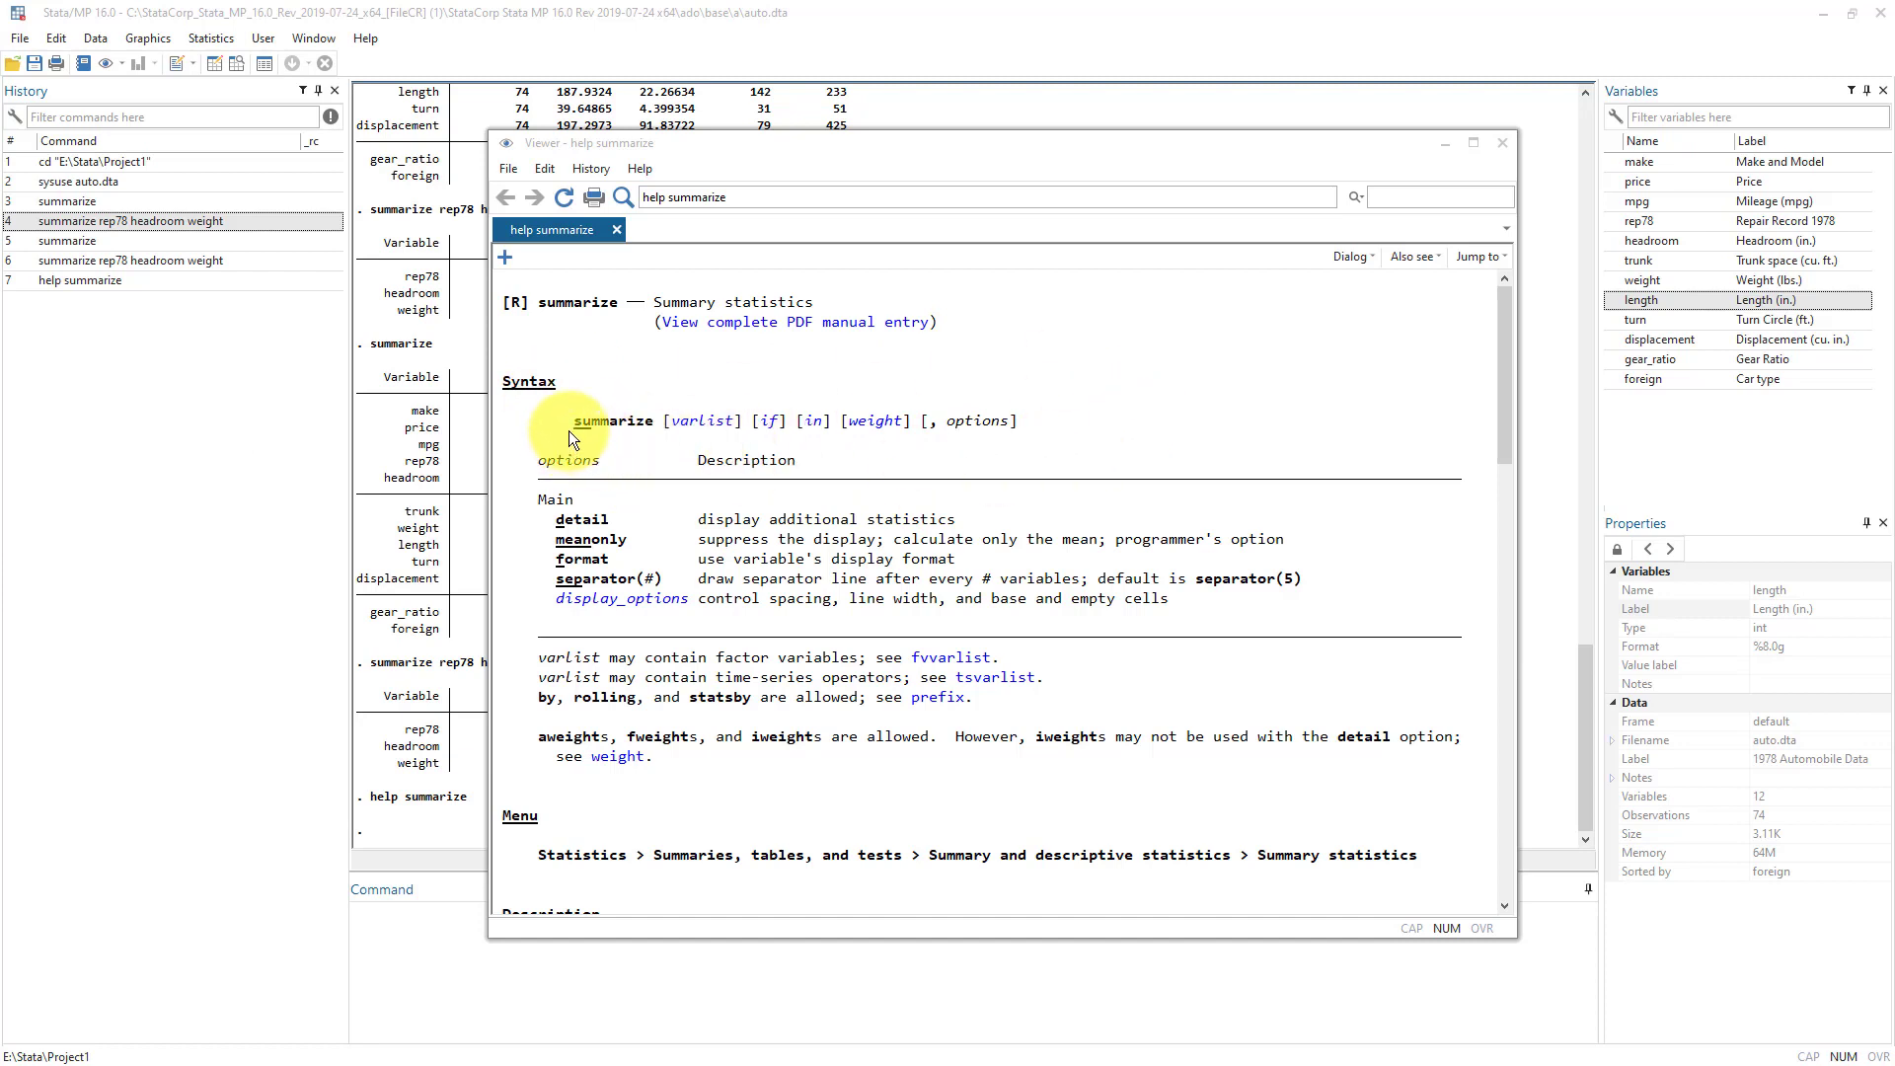
pyautogui.moveTo(576, 431); pyautogui.dragTo(619, 430)
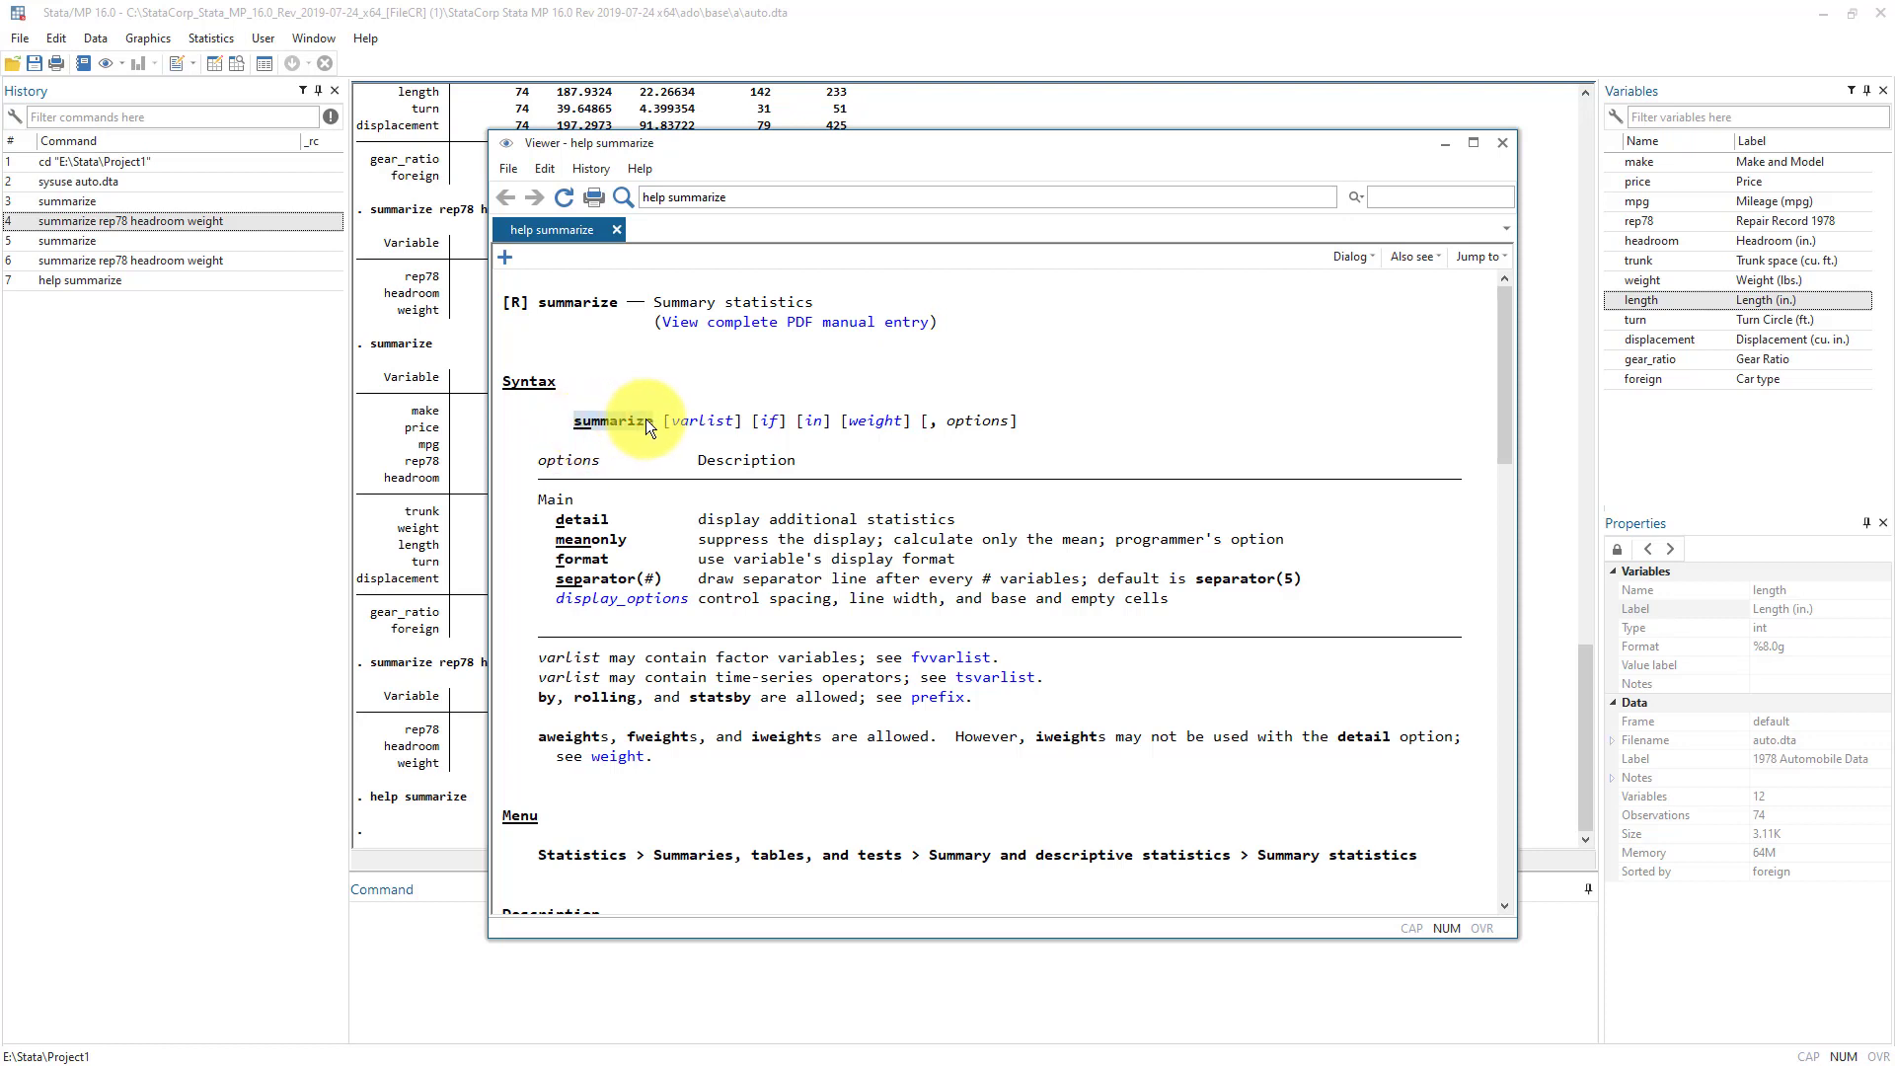
pyautogui.click(579, 422)
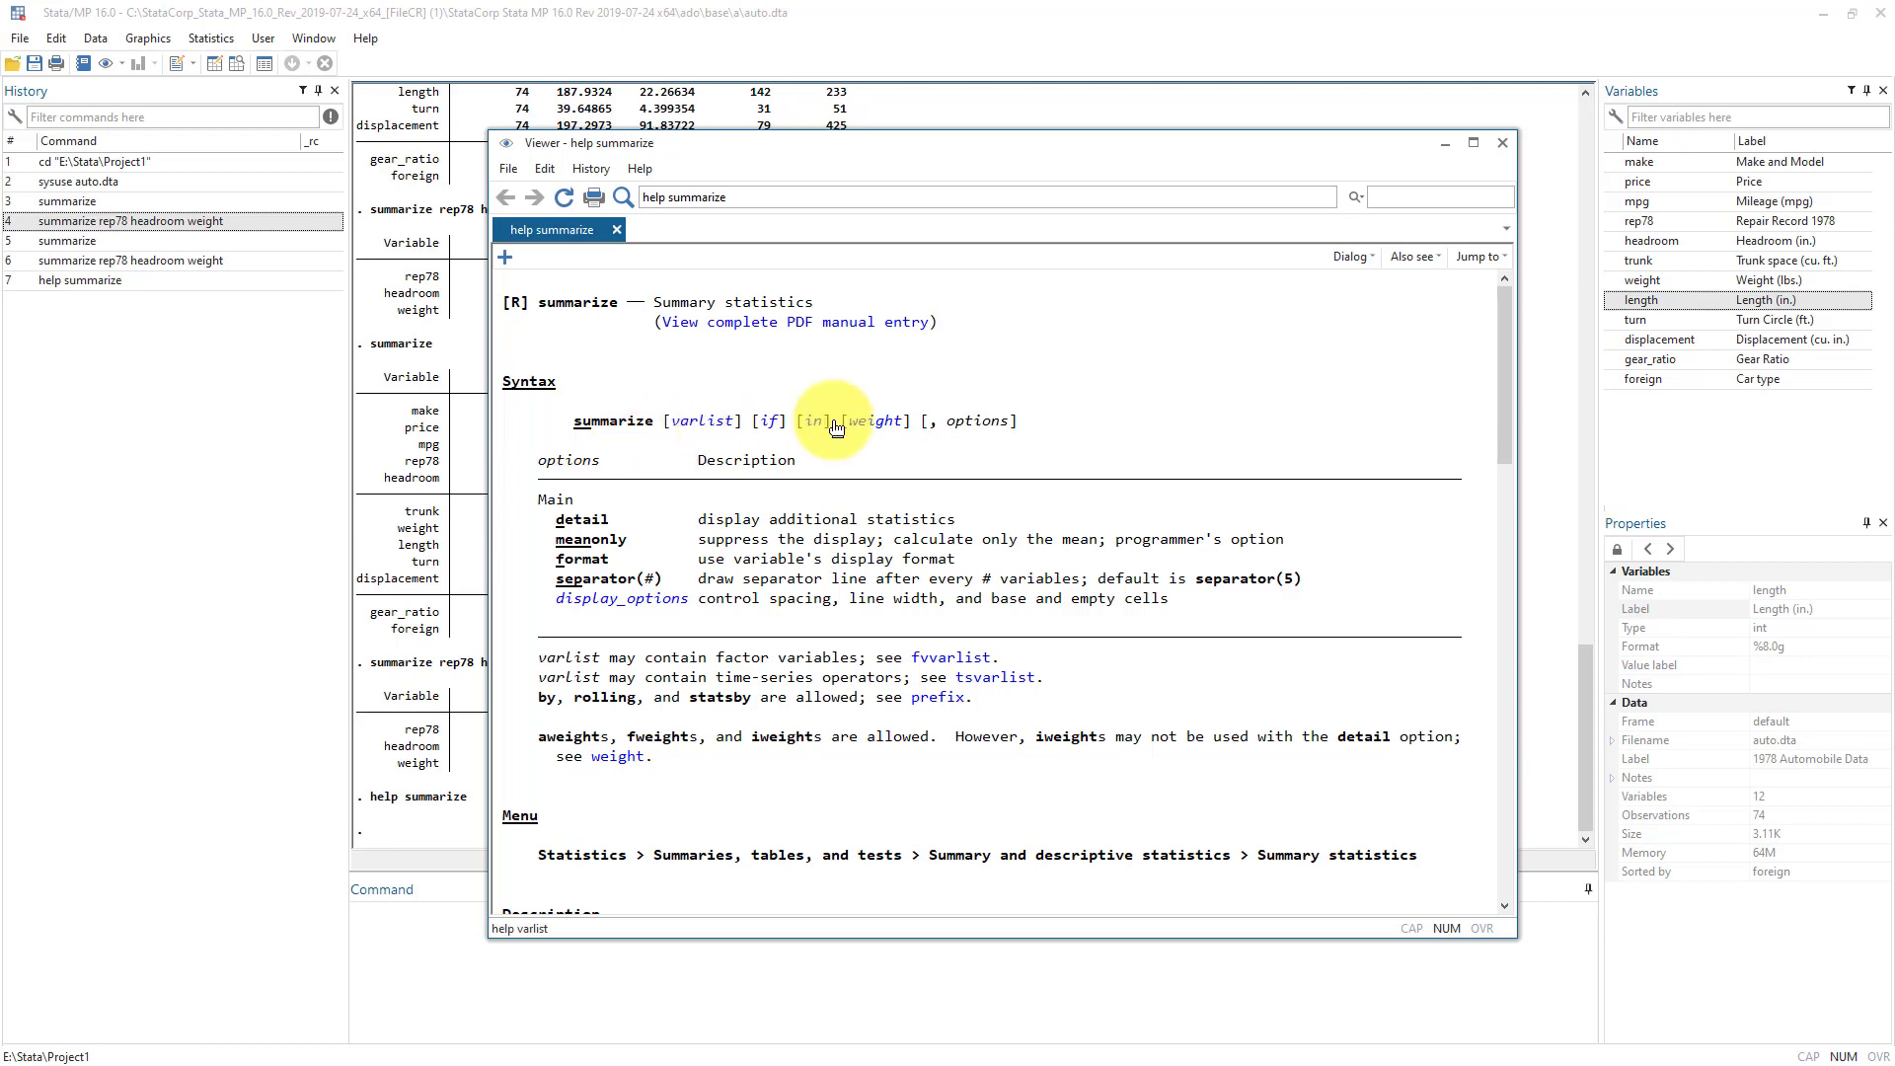
pyautogui.click(1501, 144)
# Run summary statistics on all variables with the abbreviated commands su and summ
pyautogui.click(672, 1010)
pyautogui.write('su')
pyautogui.press('Return')
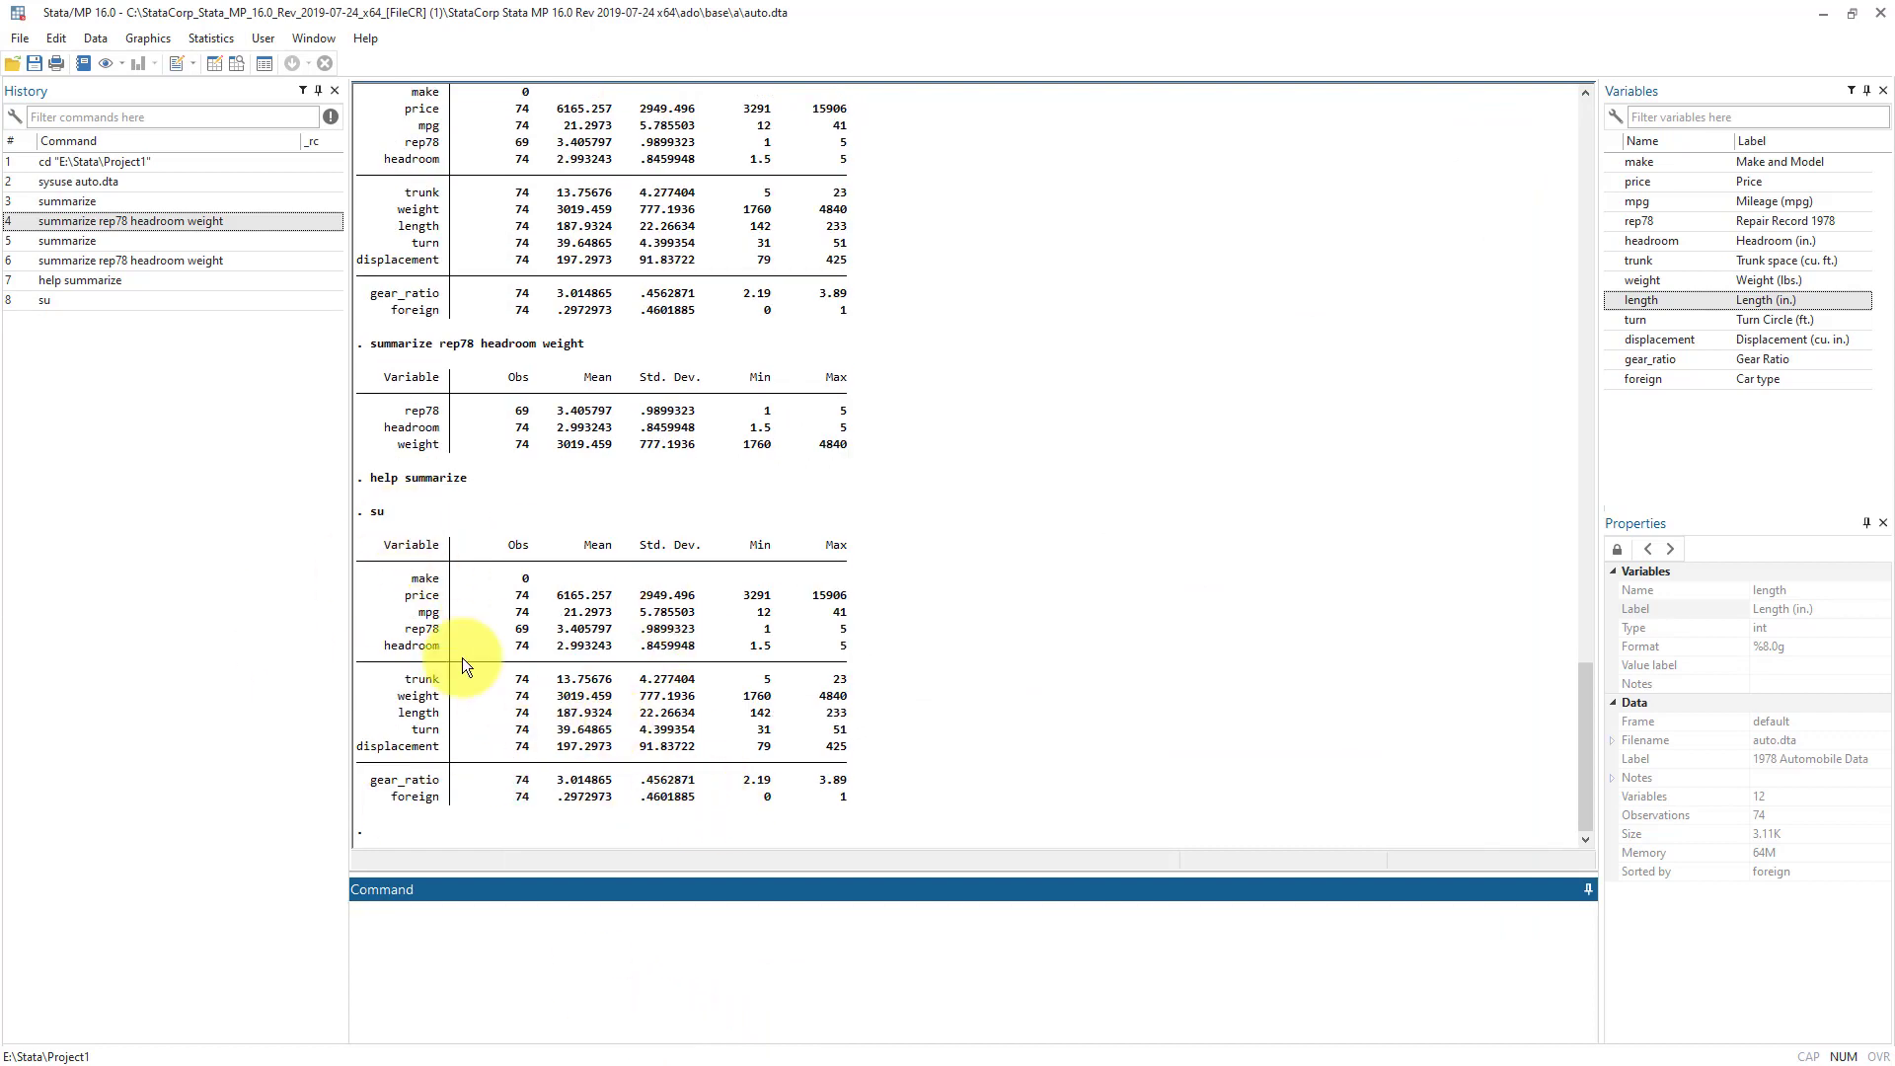
pyautogui.write('summ')
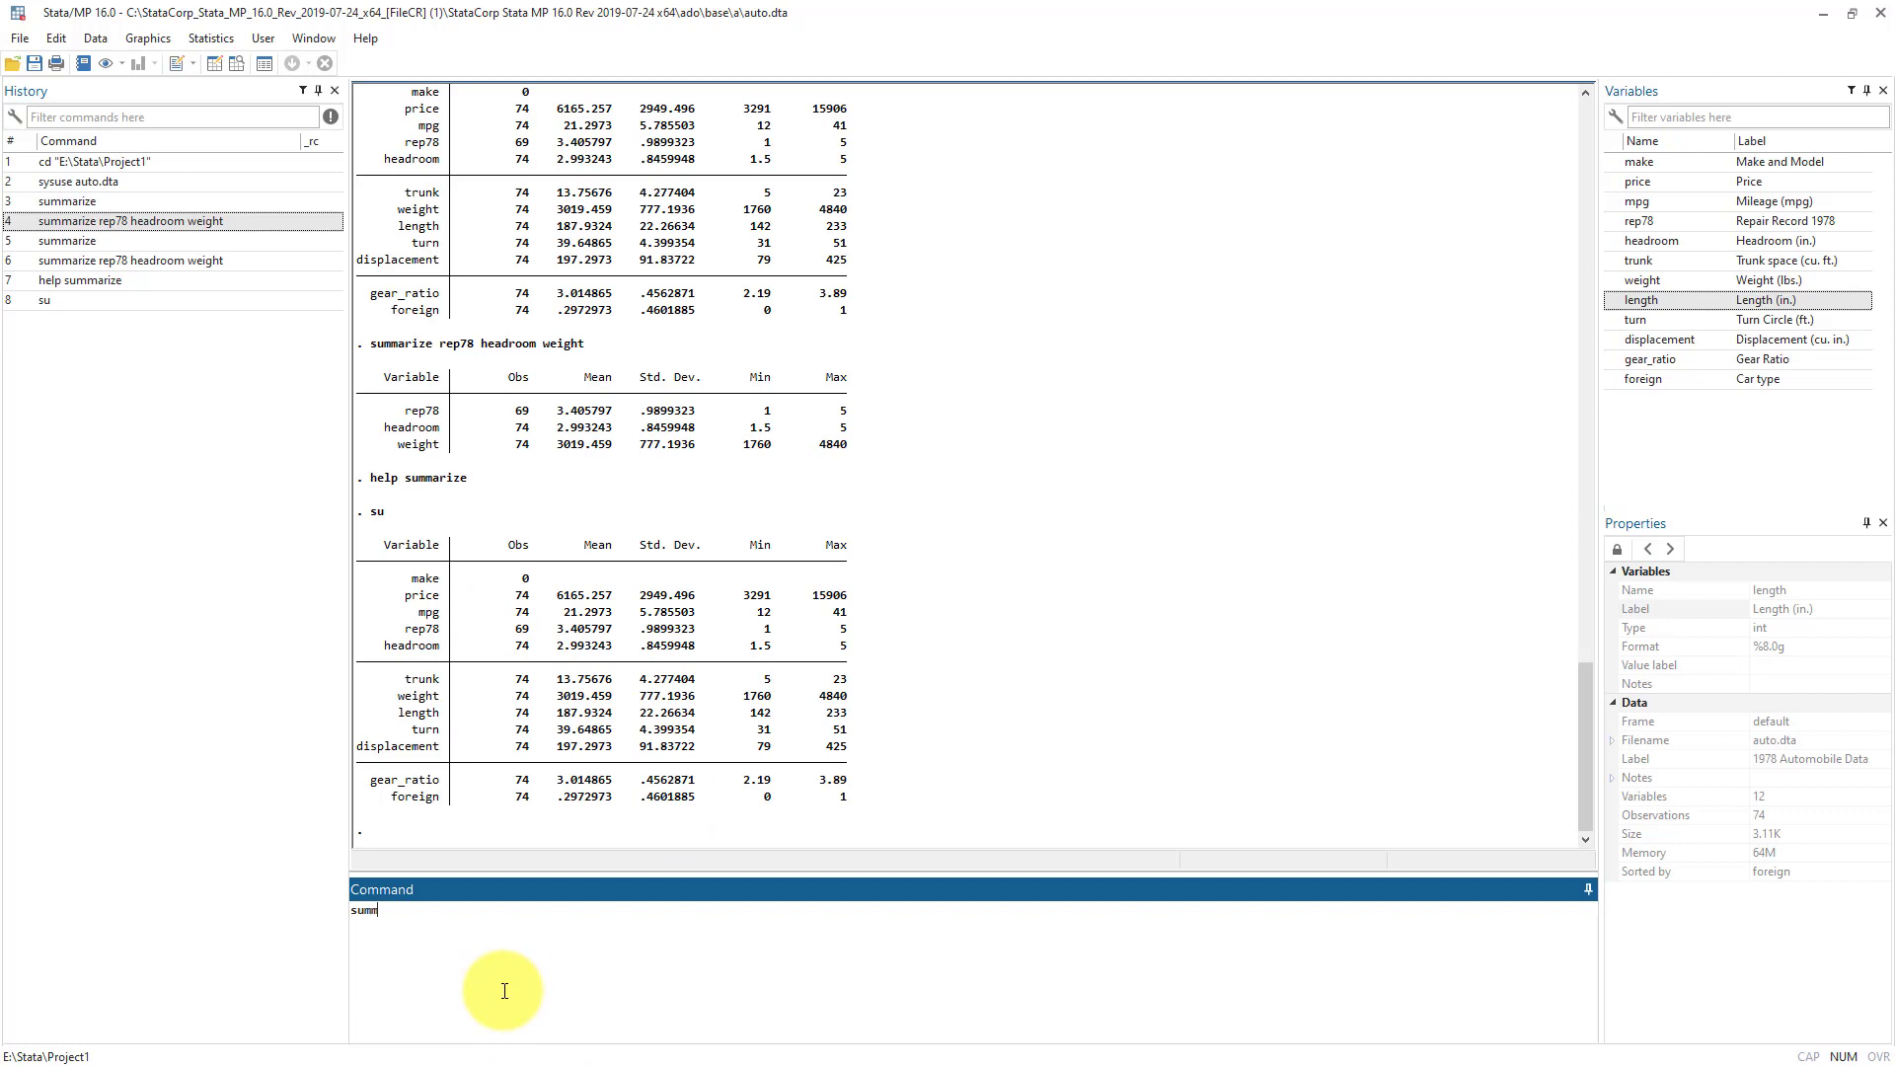
pyautogui.press('Return')
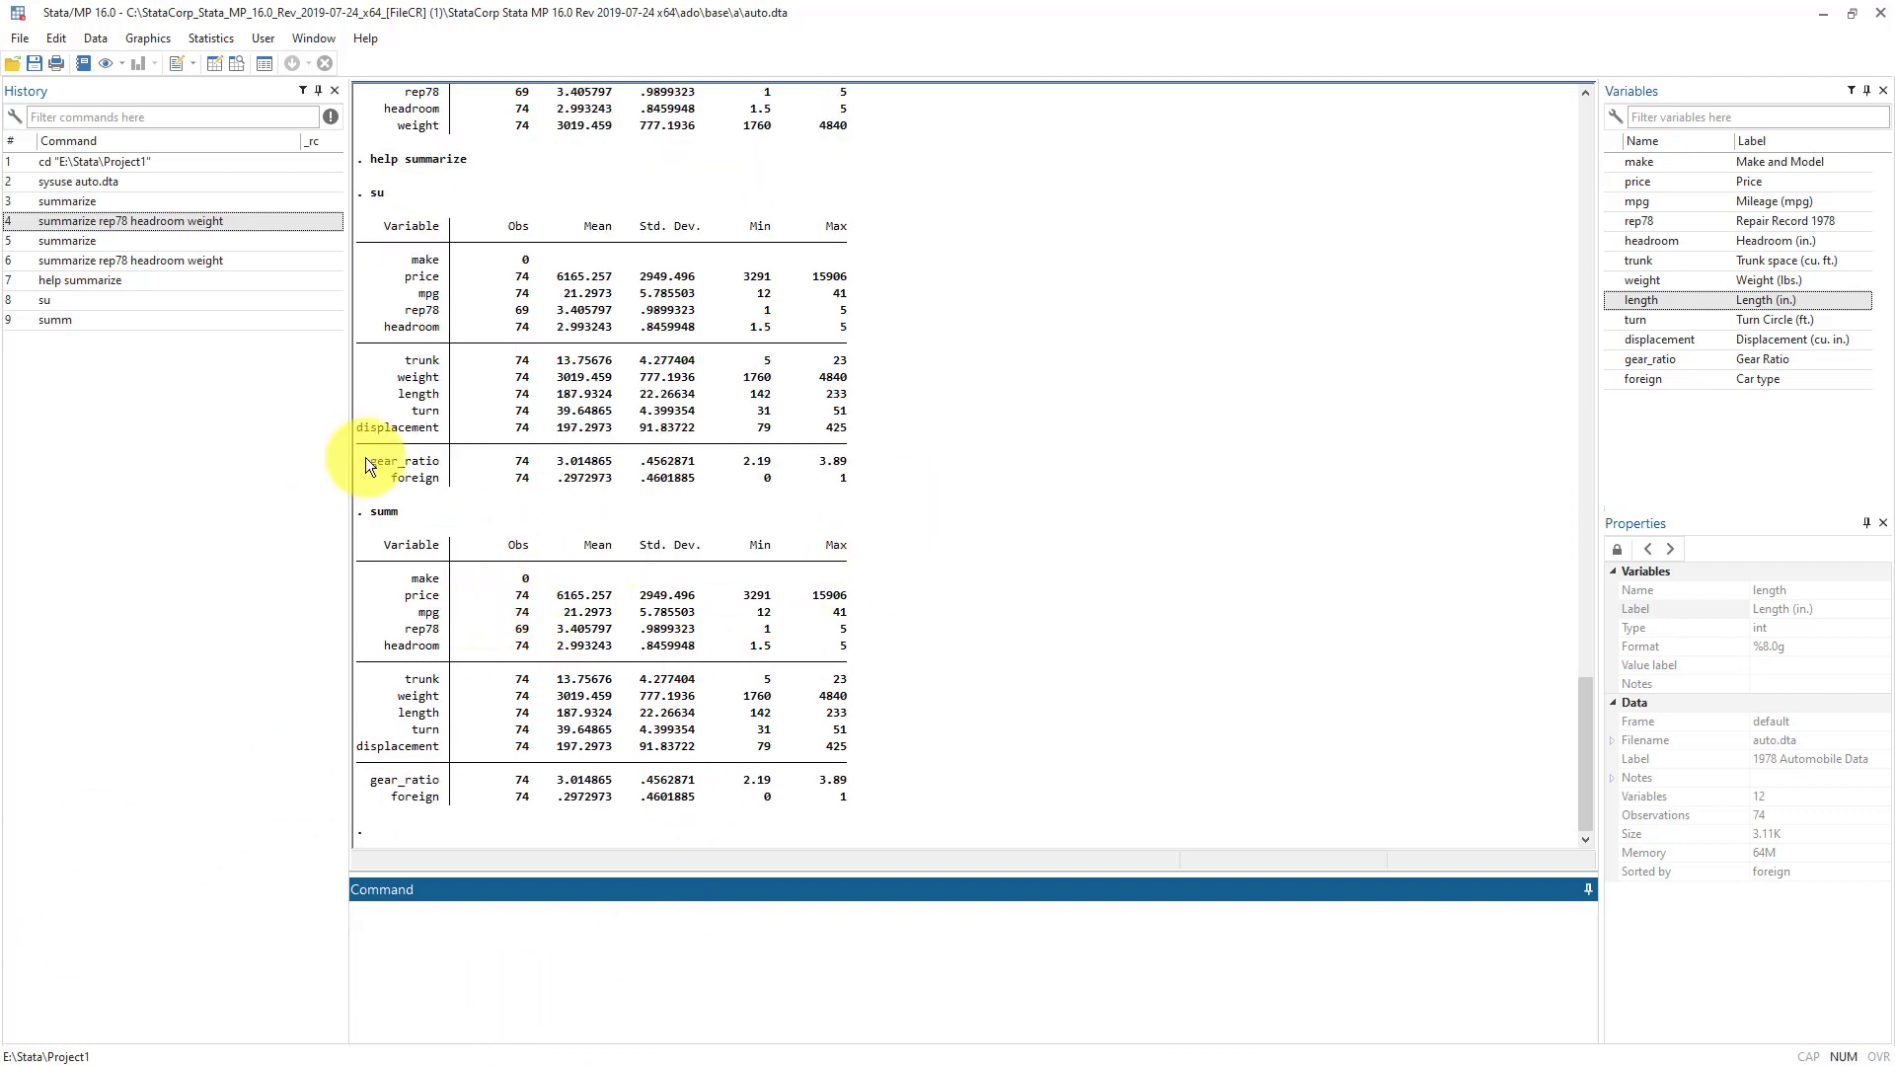
# Reopen the summarize help and recall summarize rep78 headroom weight from the history to compare its variable list with the syntax
pyautogui.doubleClick(83, 282)
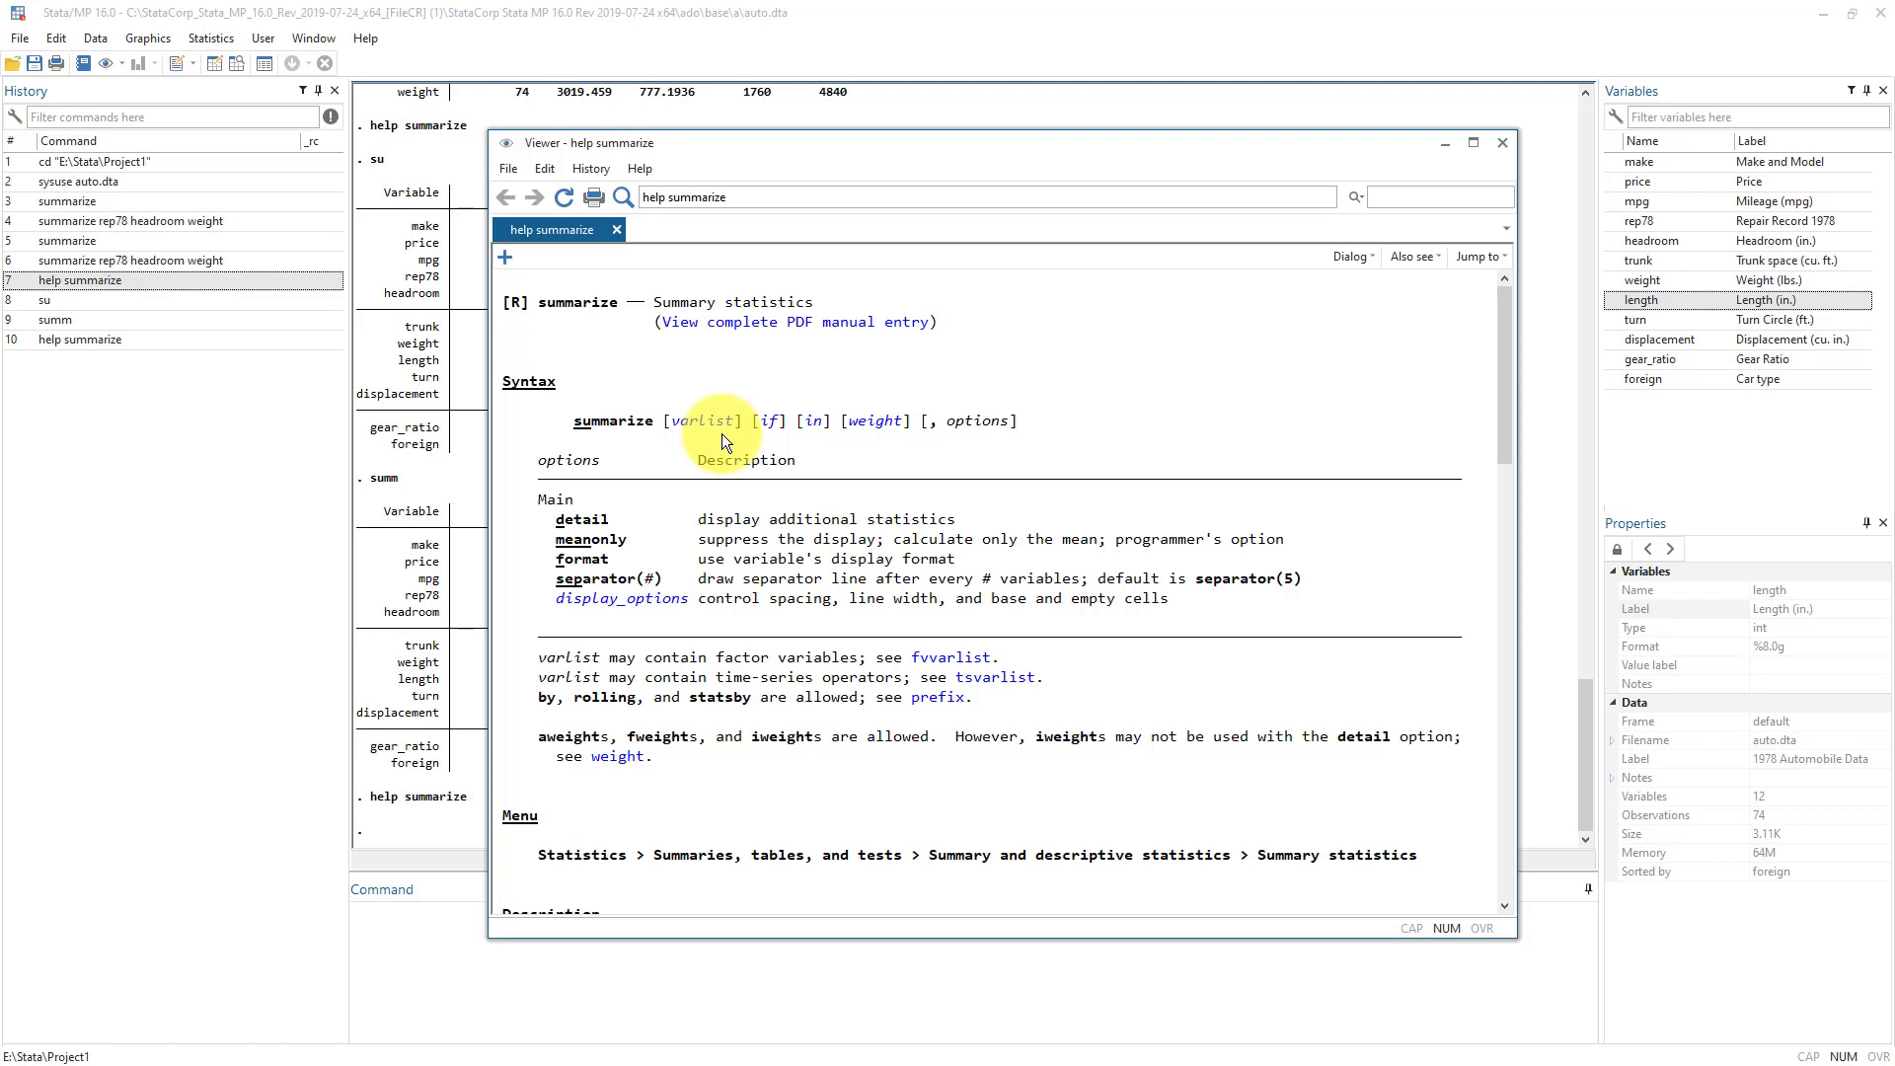
pyautogui.click(114, 262)
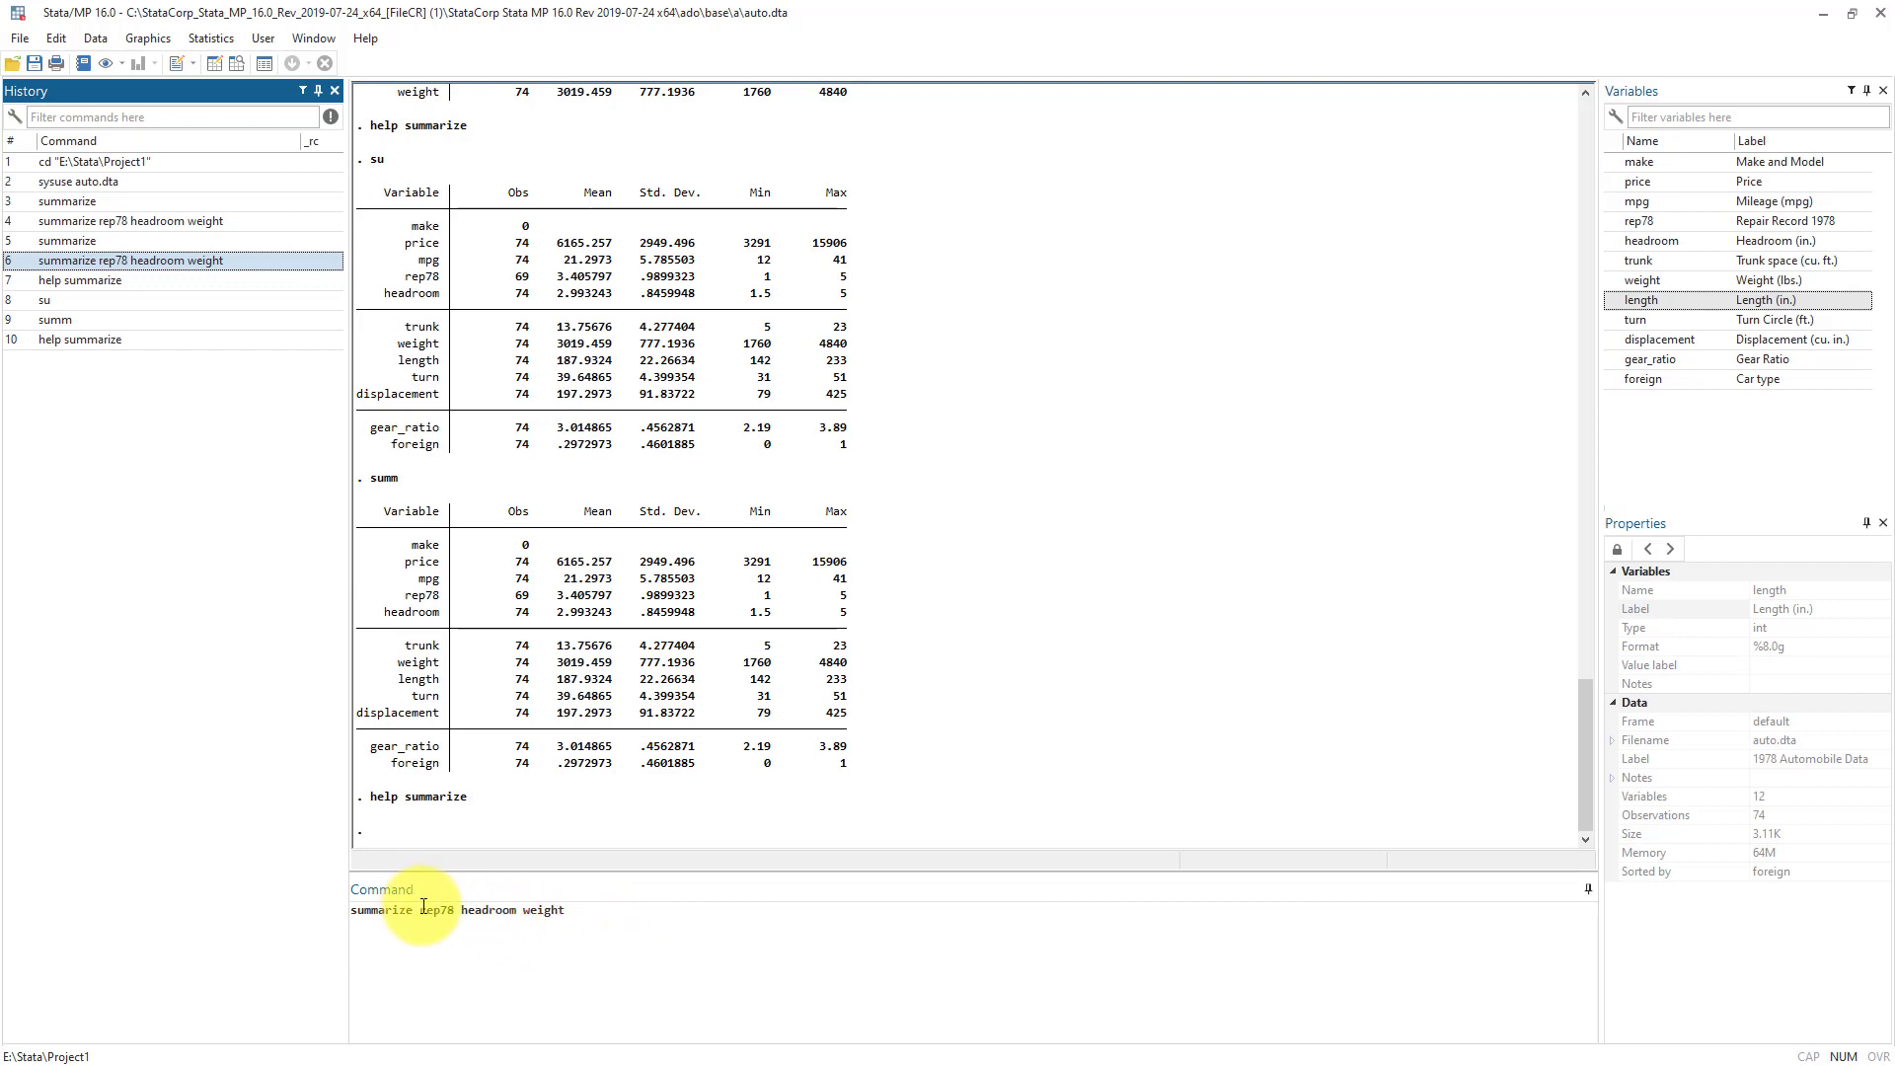
pyautogui.moveTo(421, 909); pyautogui.dragTo(581, 910)
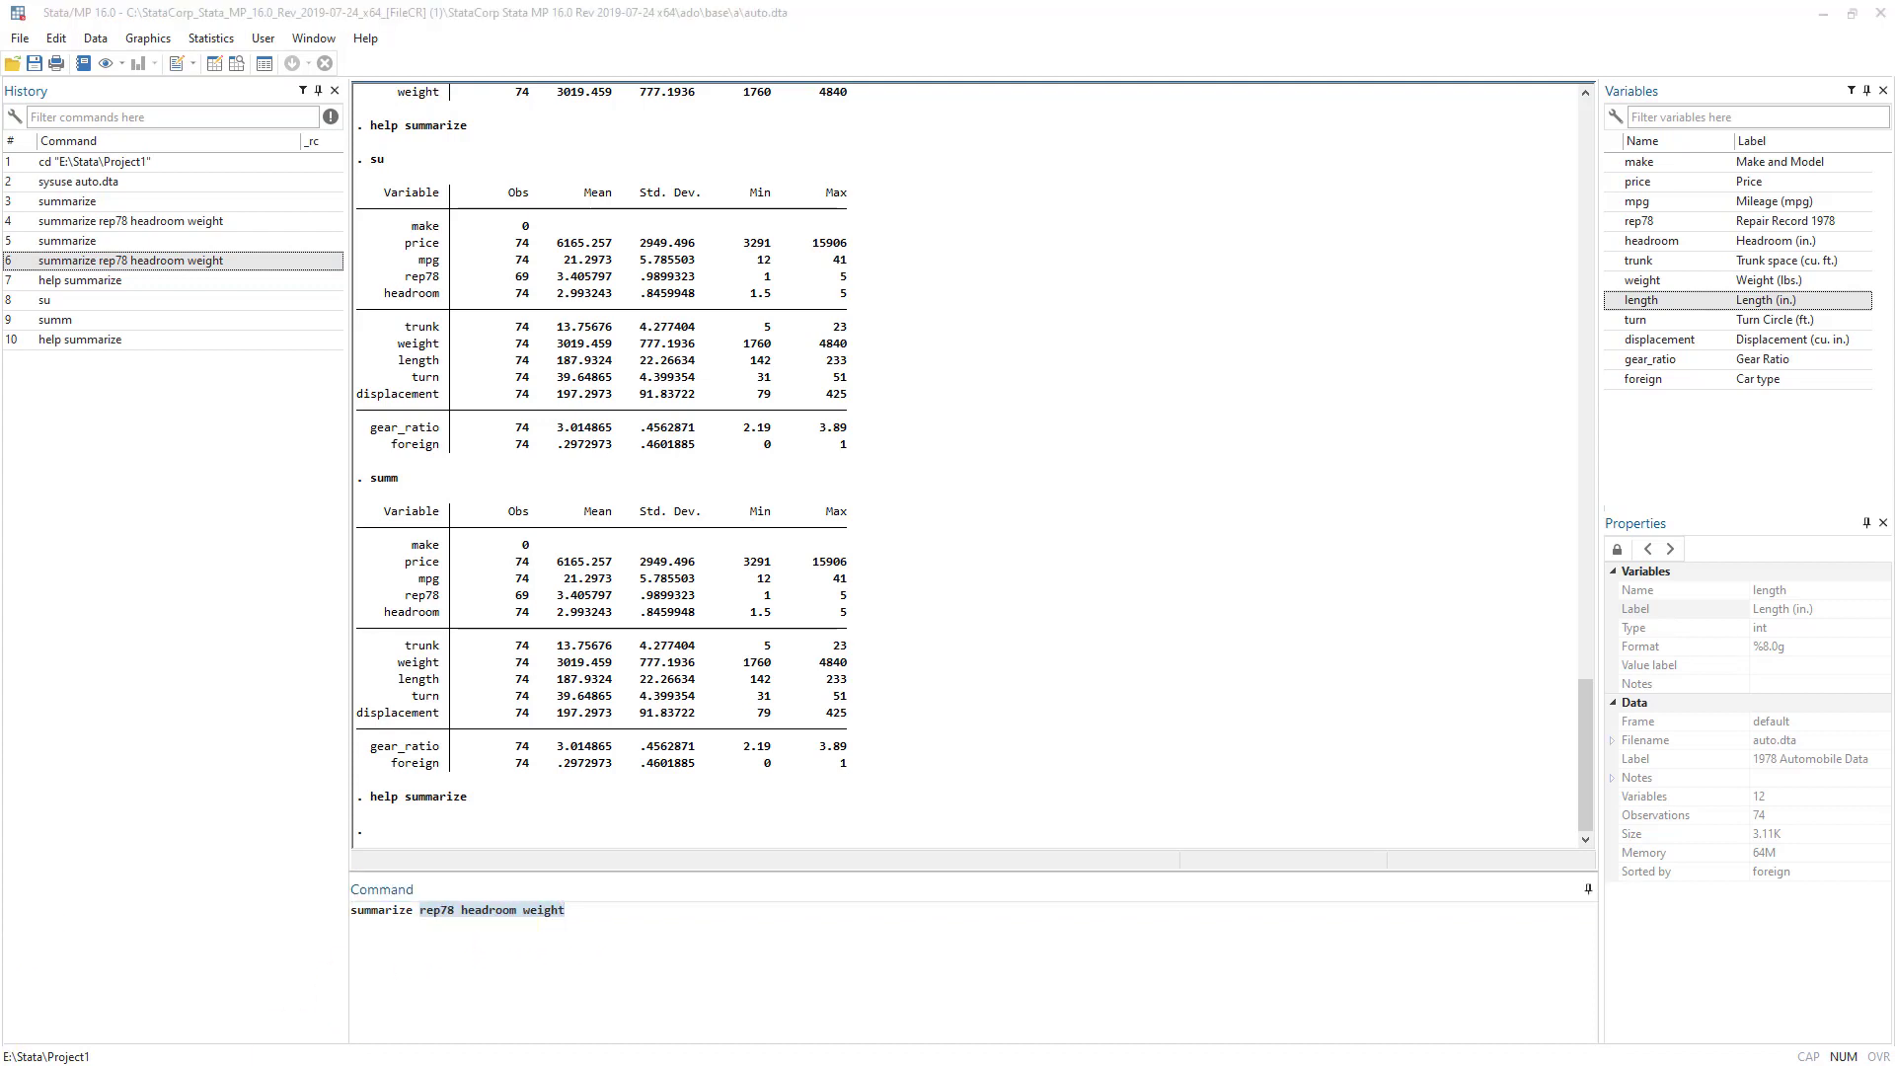
pyautogui.click(423, 914)
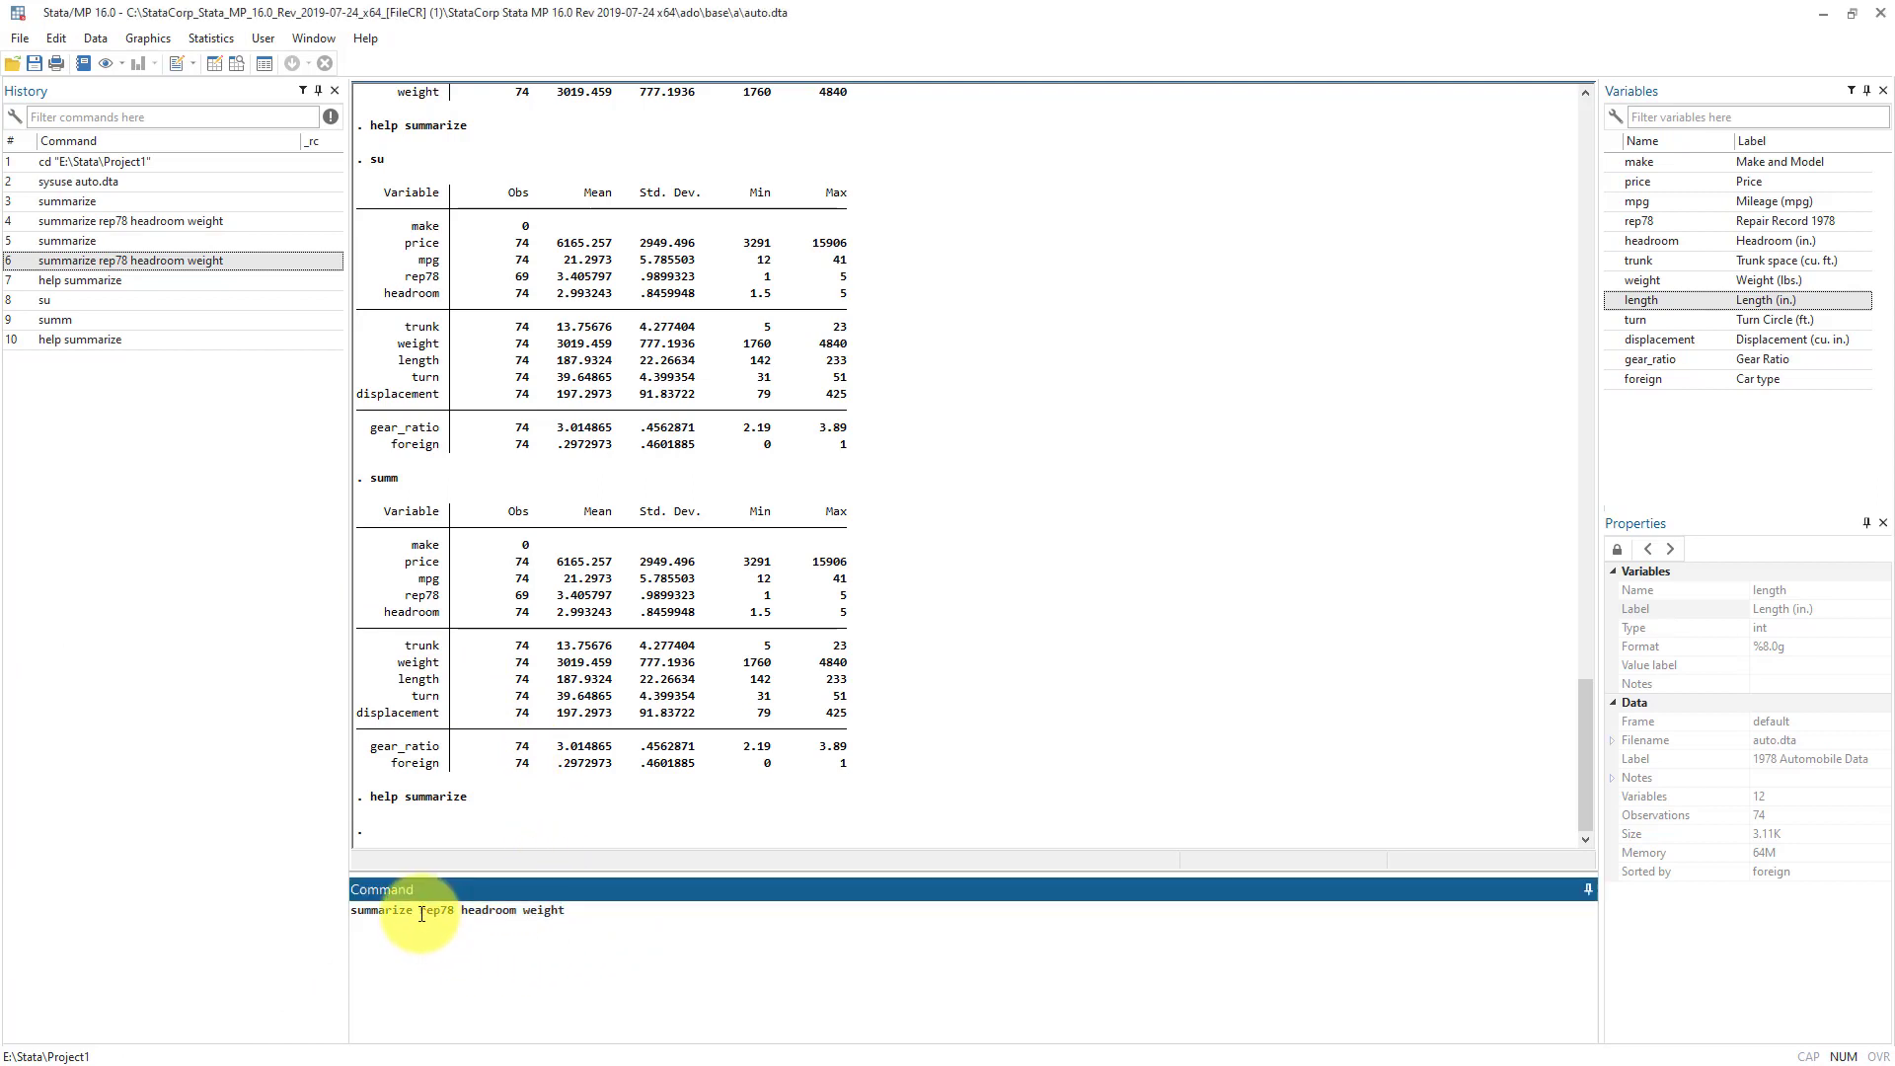
pyautogui.moveTo(420, 913); pyautogui.dragTo(565, 912)
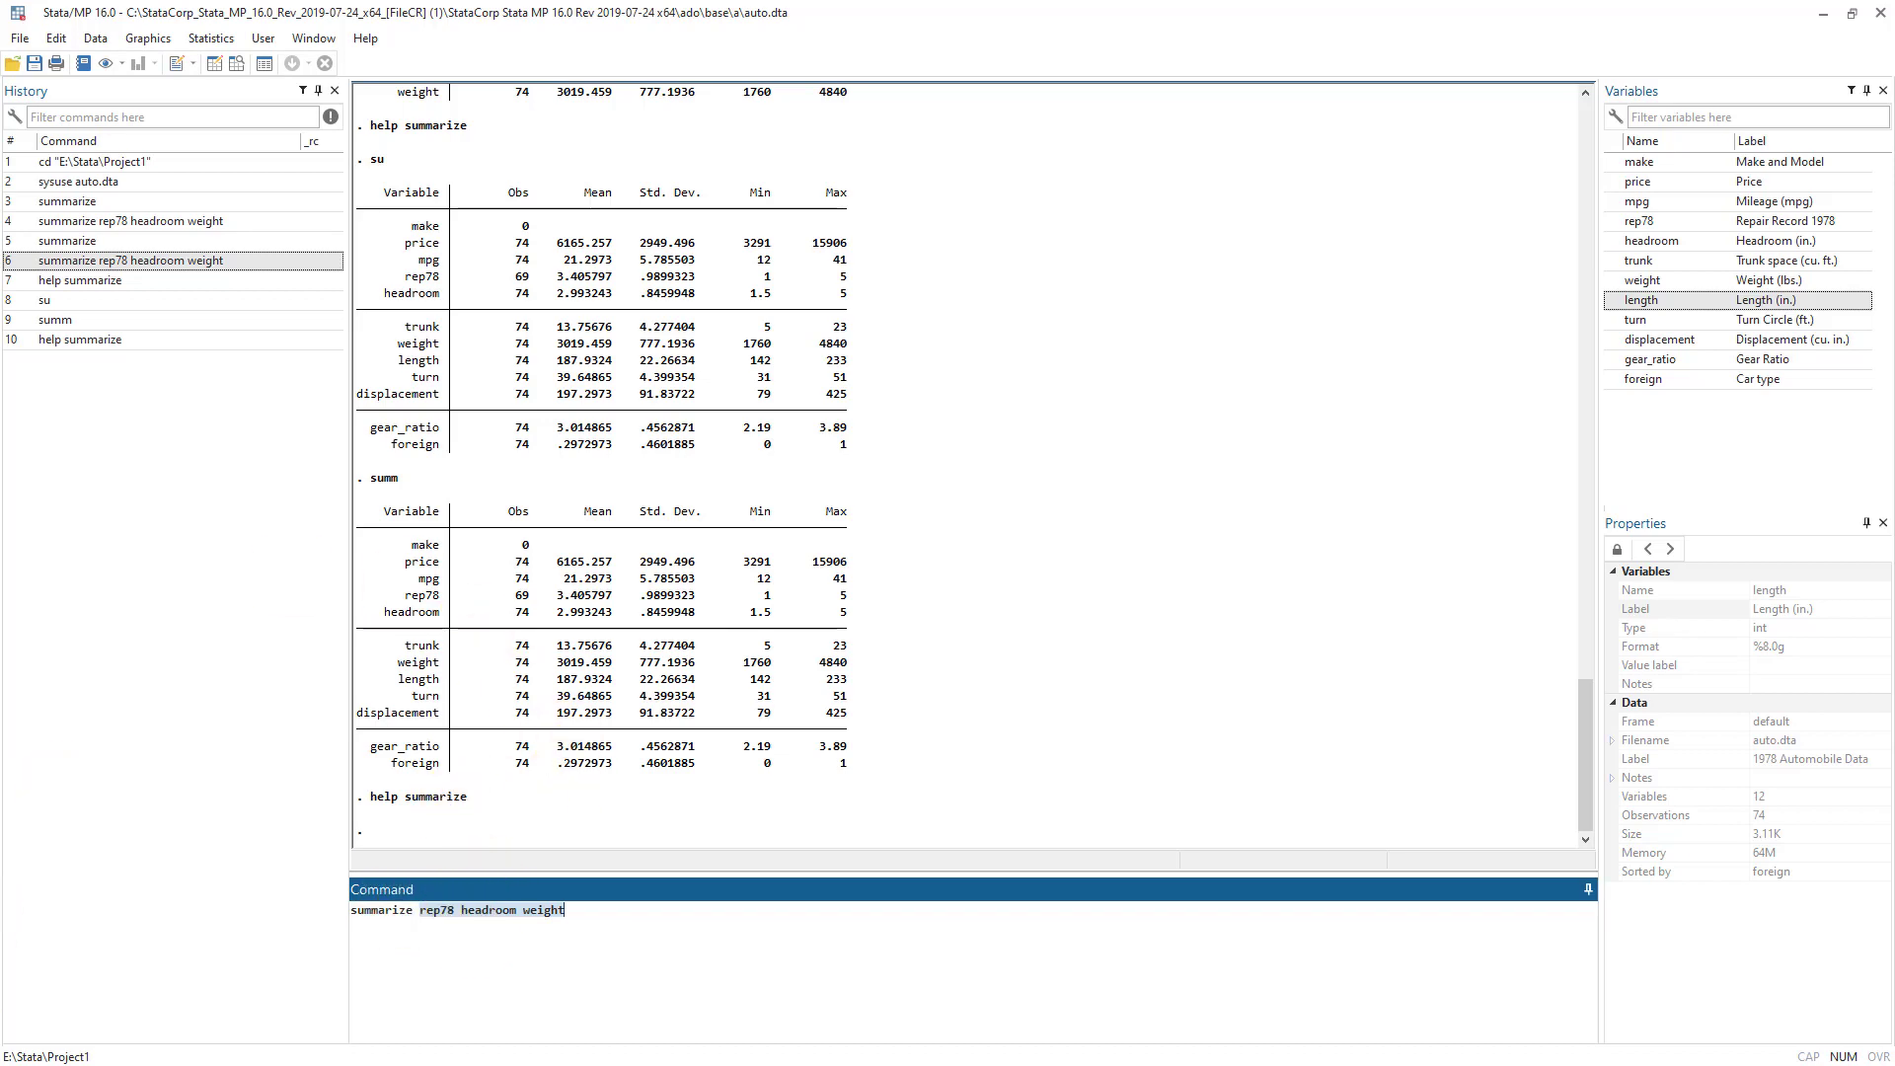
pyautogui.hotkey('alt', 'Tab')
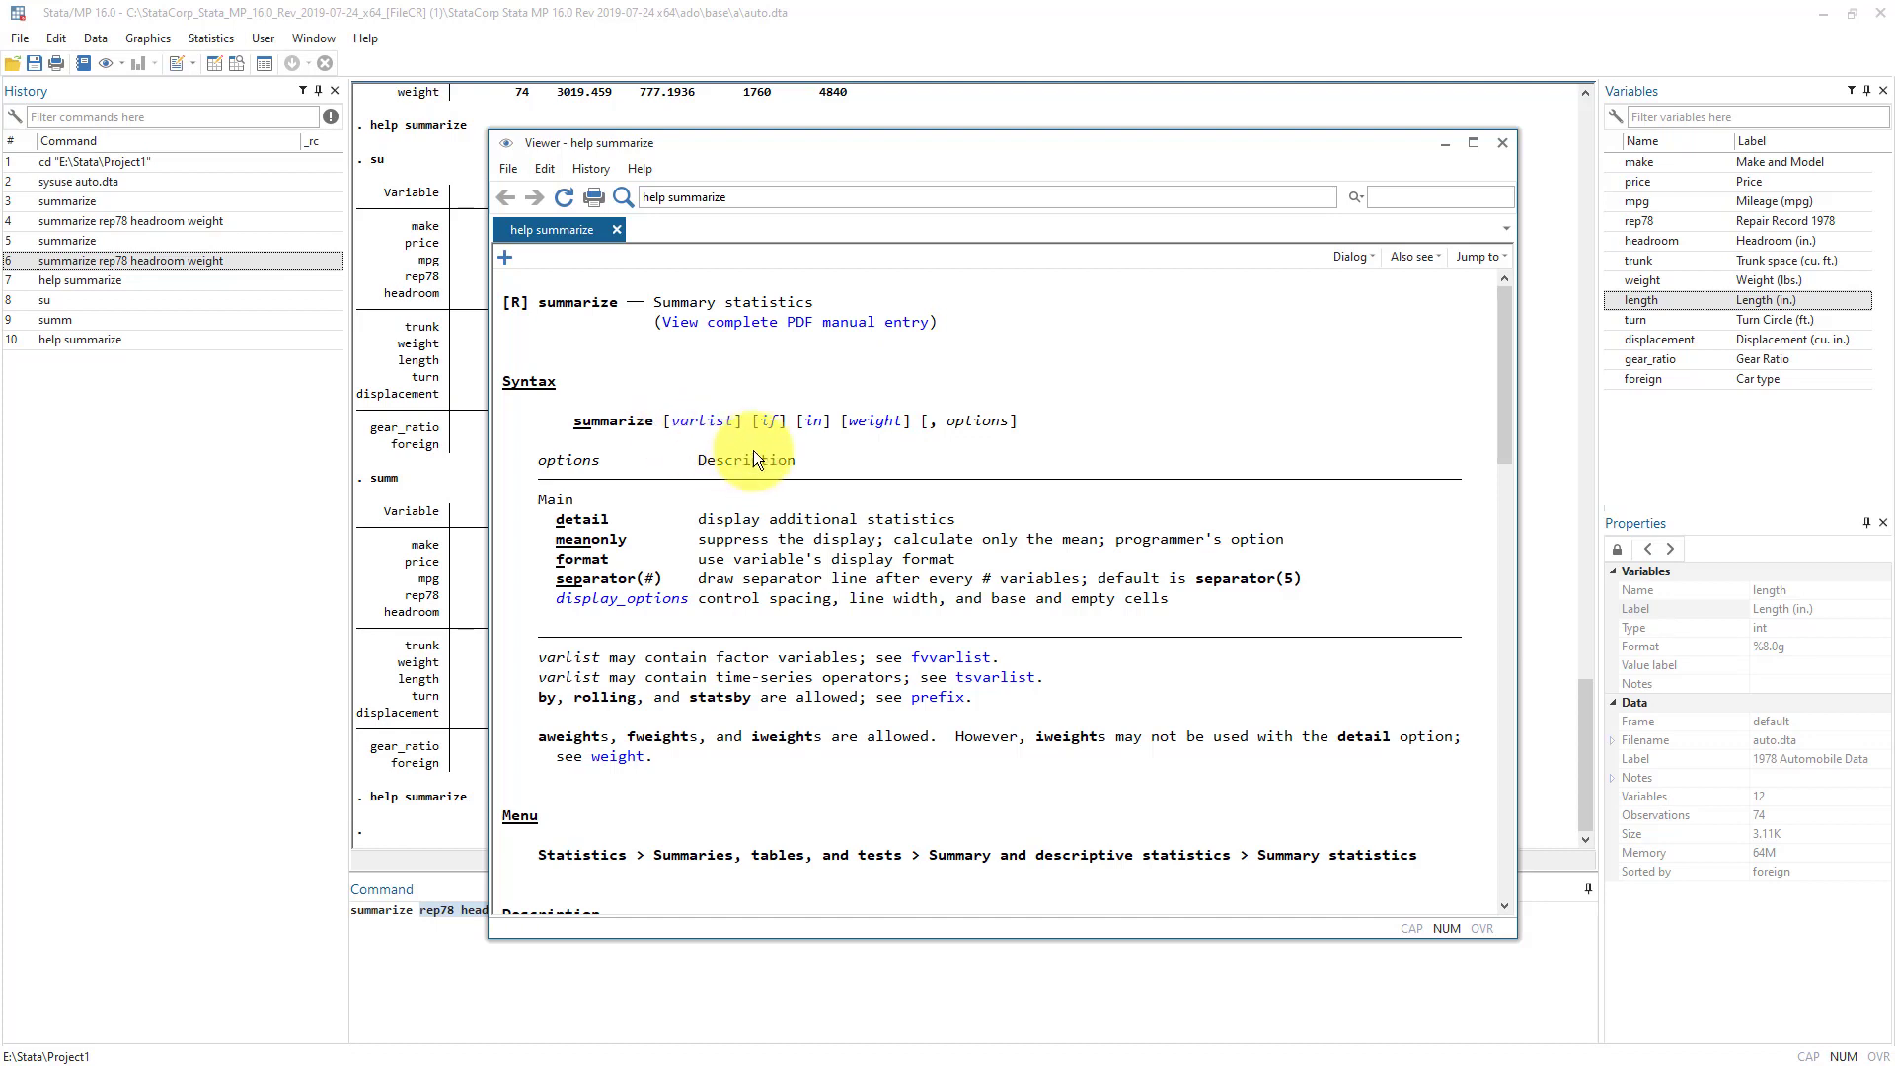
# Look up the help for generate in the open help viewer and return to the summarize help
pyautogui.moveTo(670, 196); pyautogui.dragTo(736, 220)
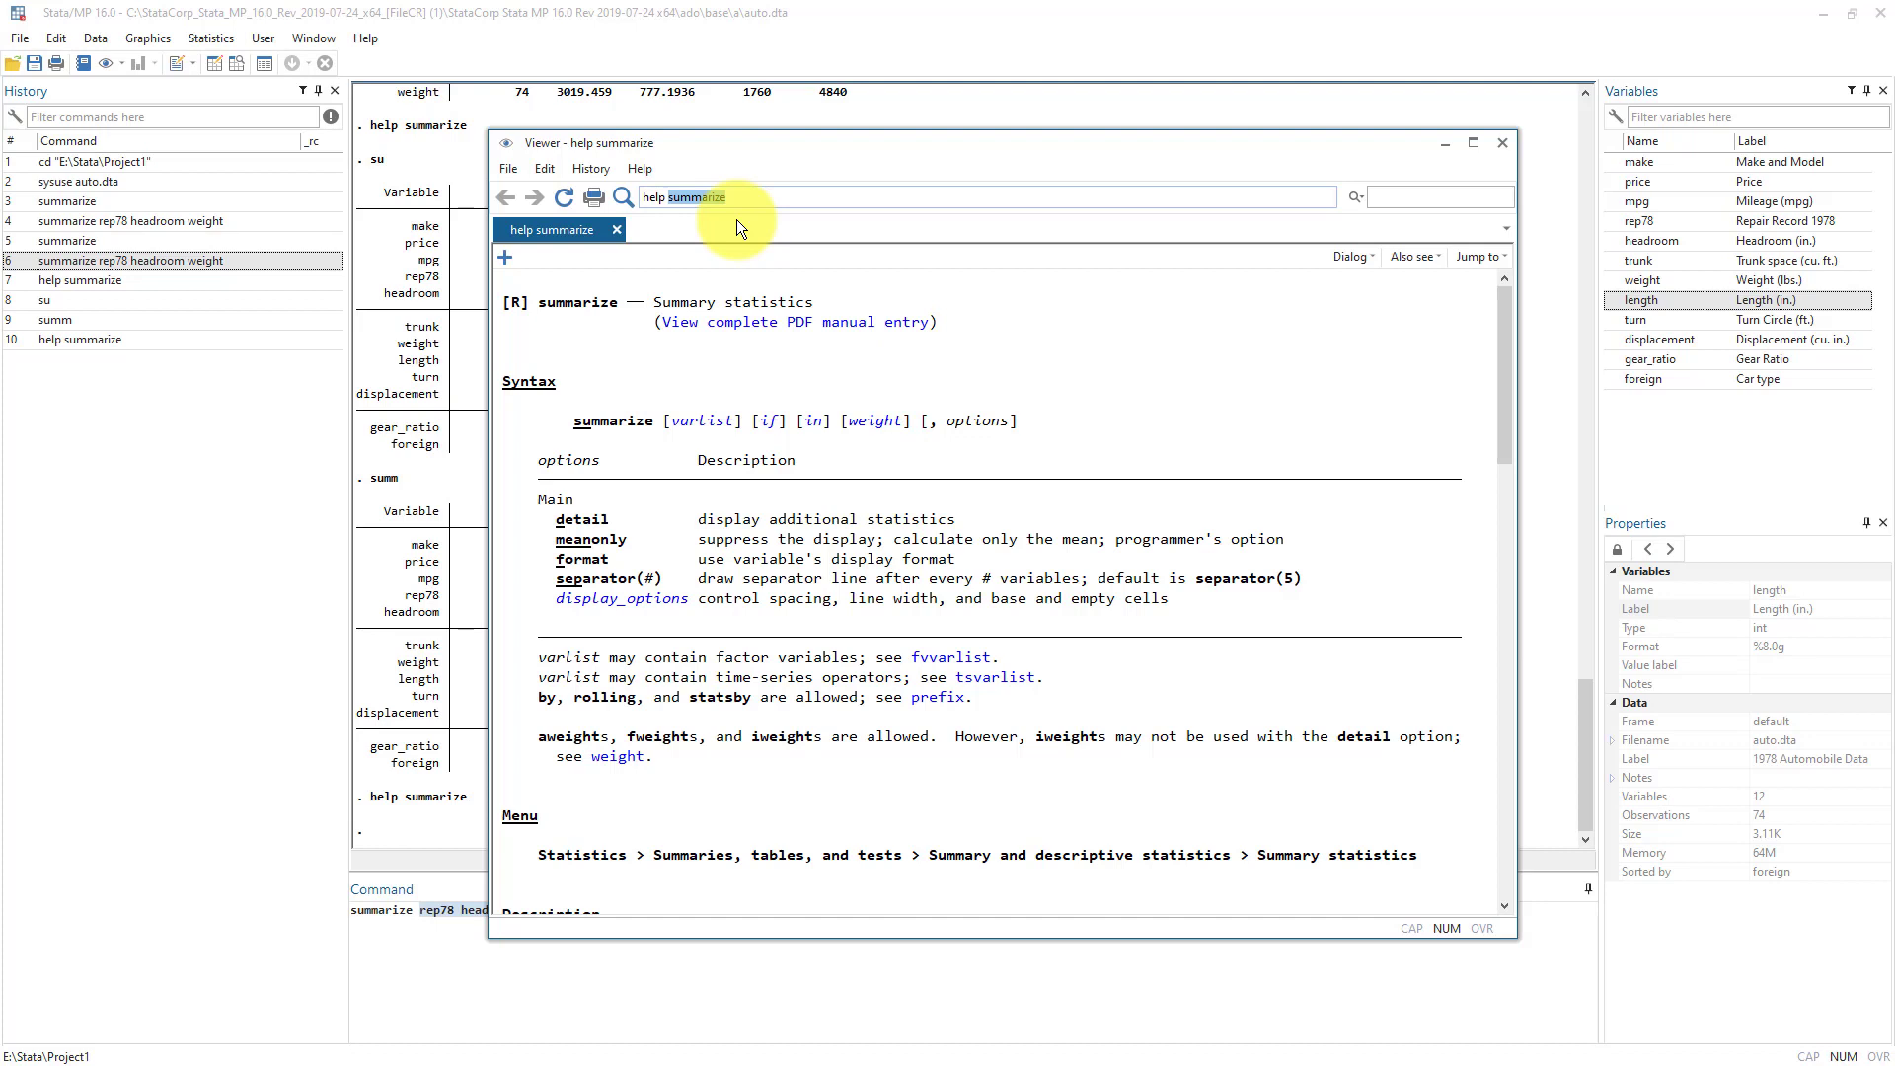
pyautogui.write('generate')
pyautogui.press('Return')
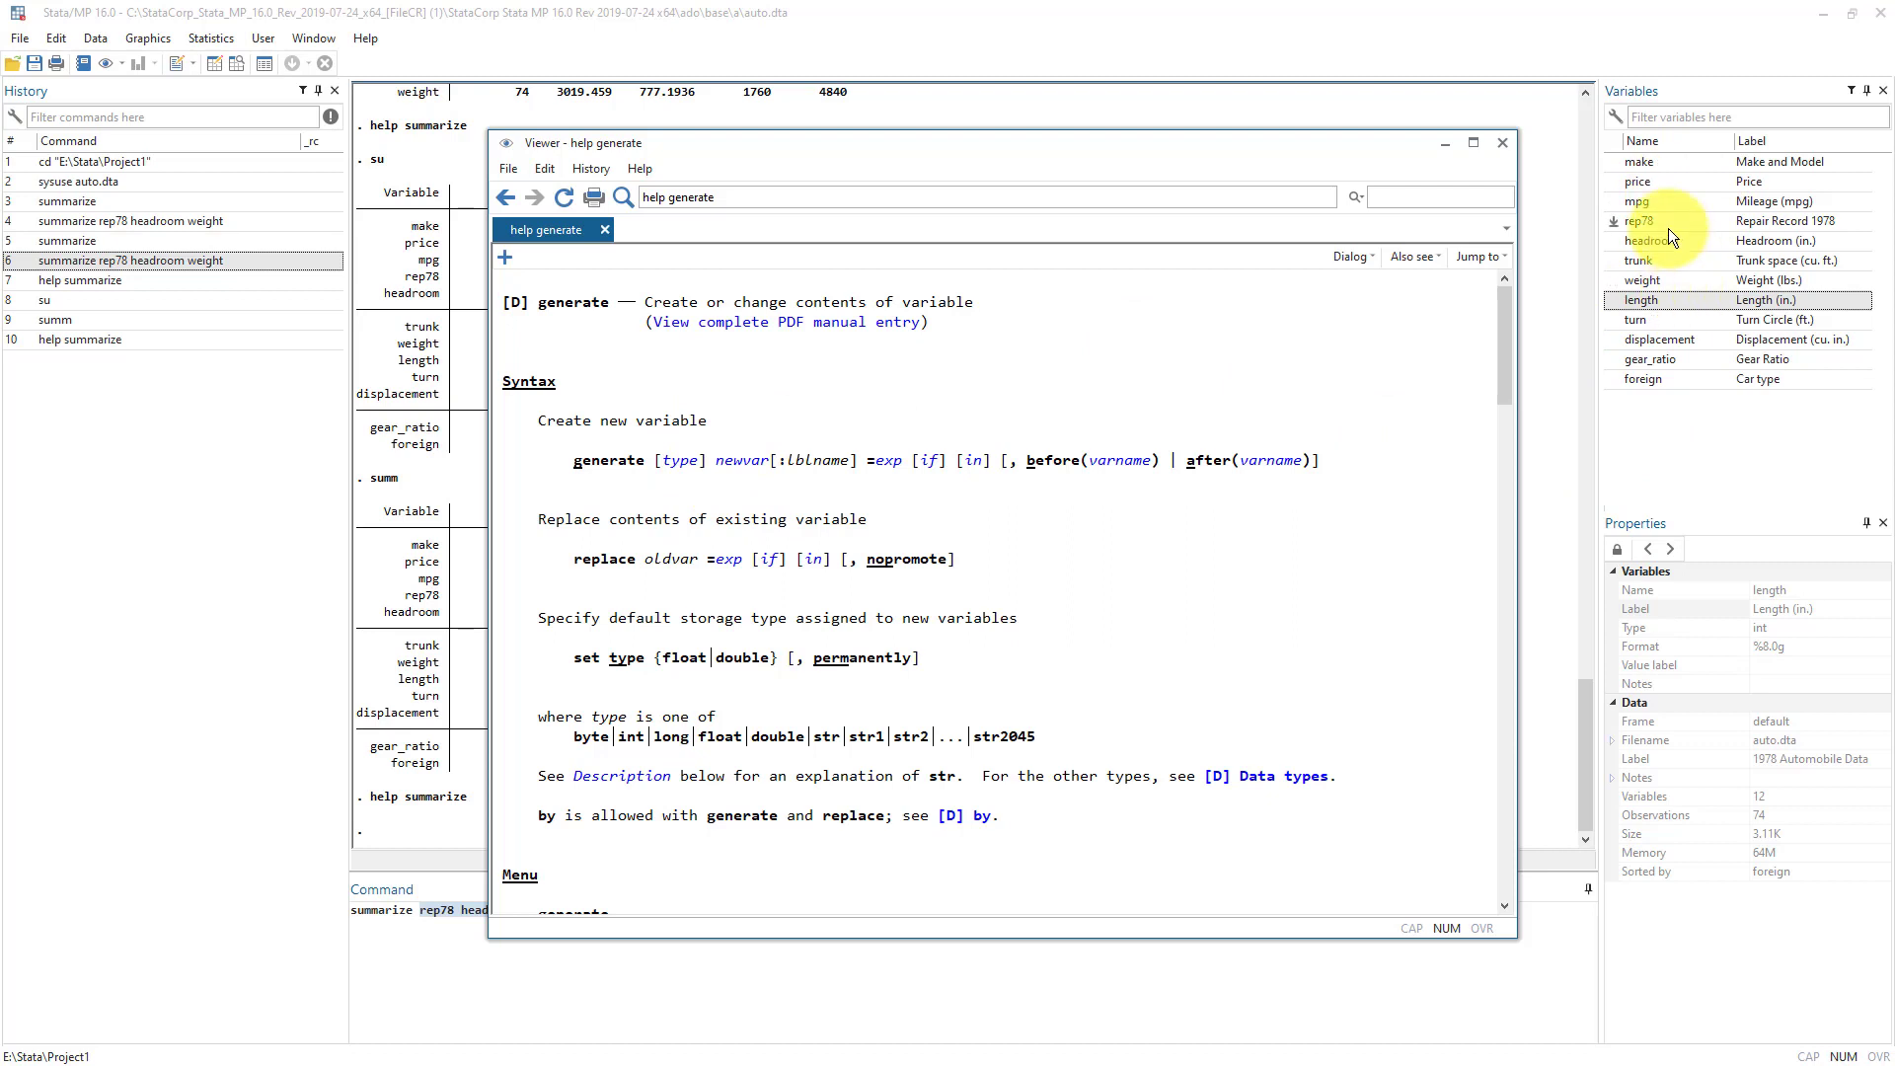
pyautogui.doubleClick(691, 198)
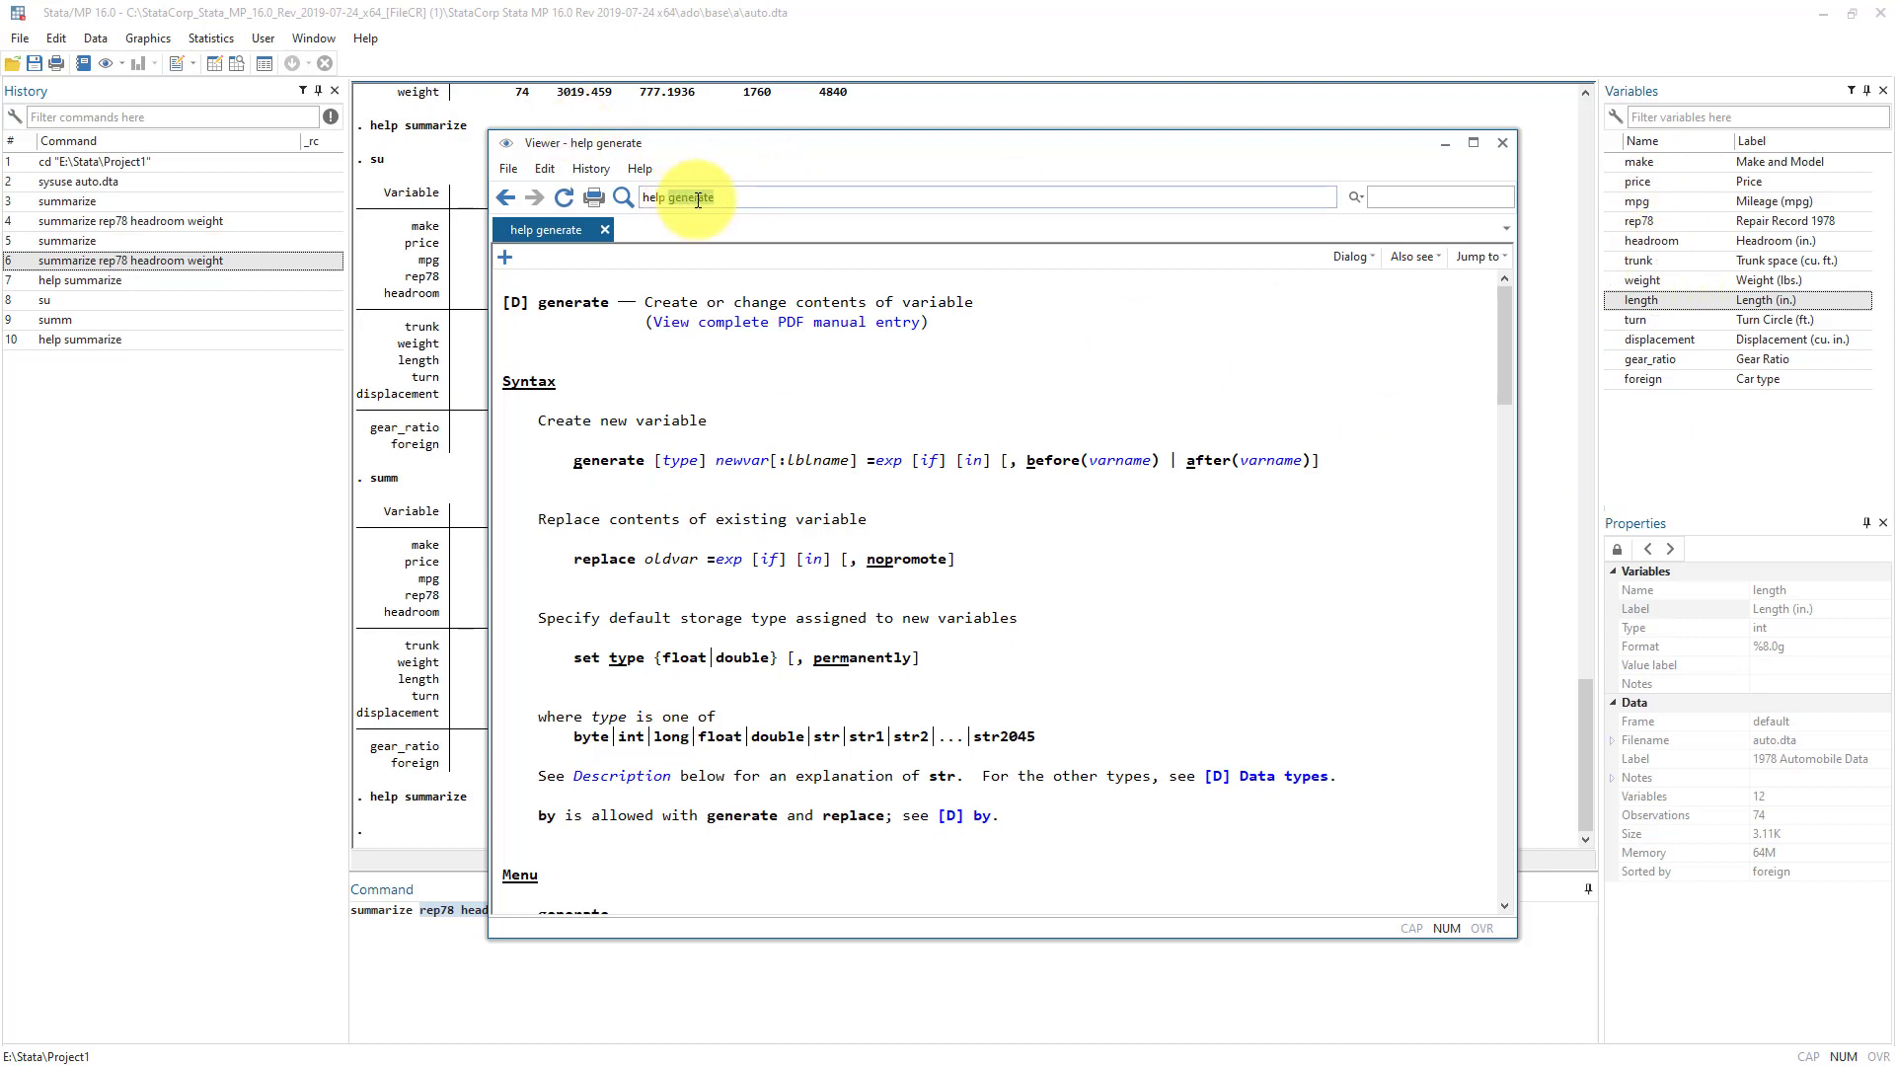
pyautogui.click(509, 198)
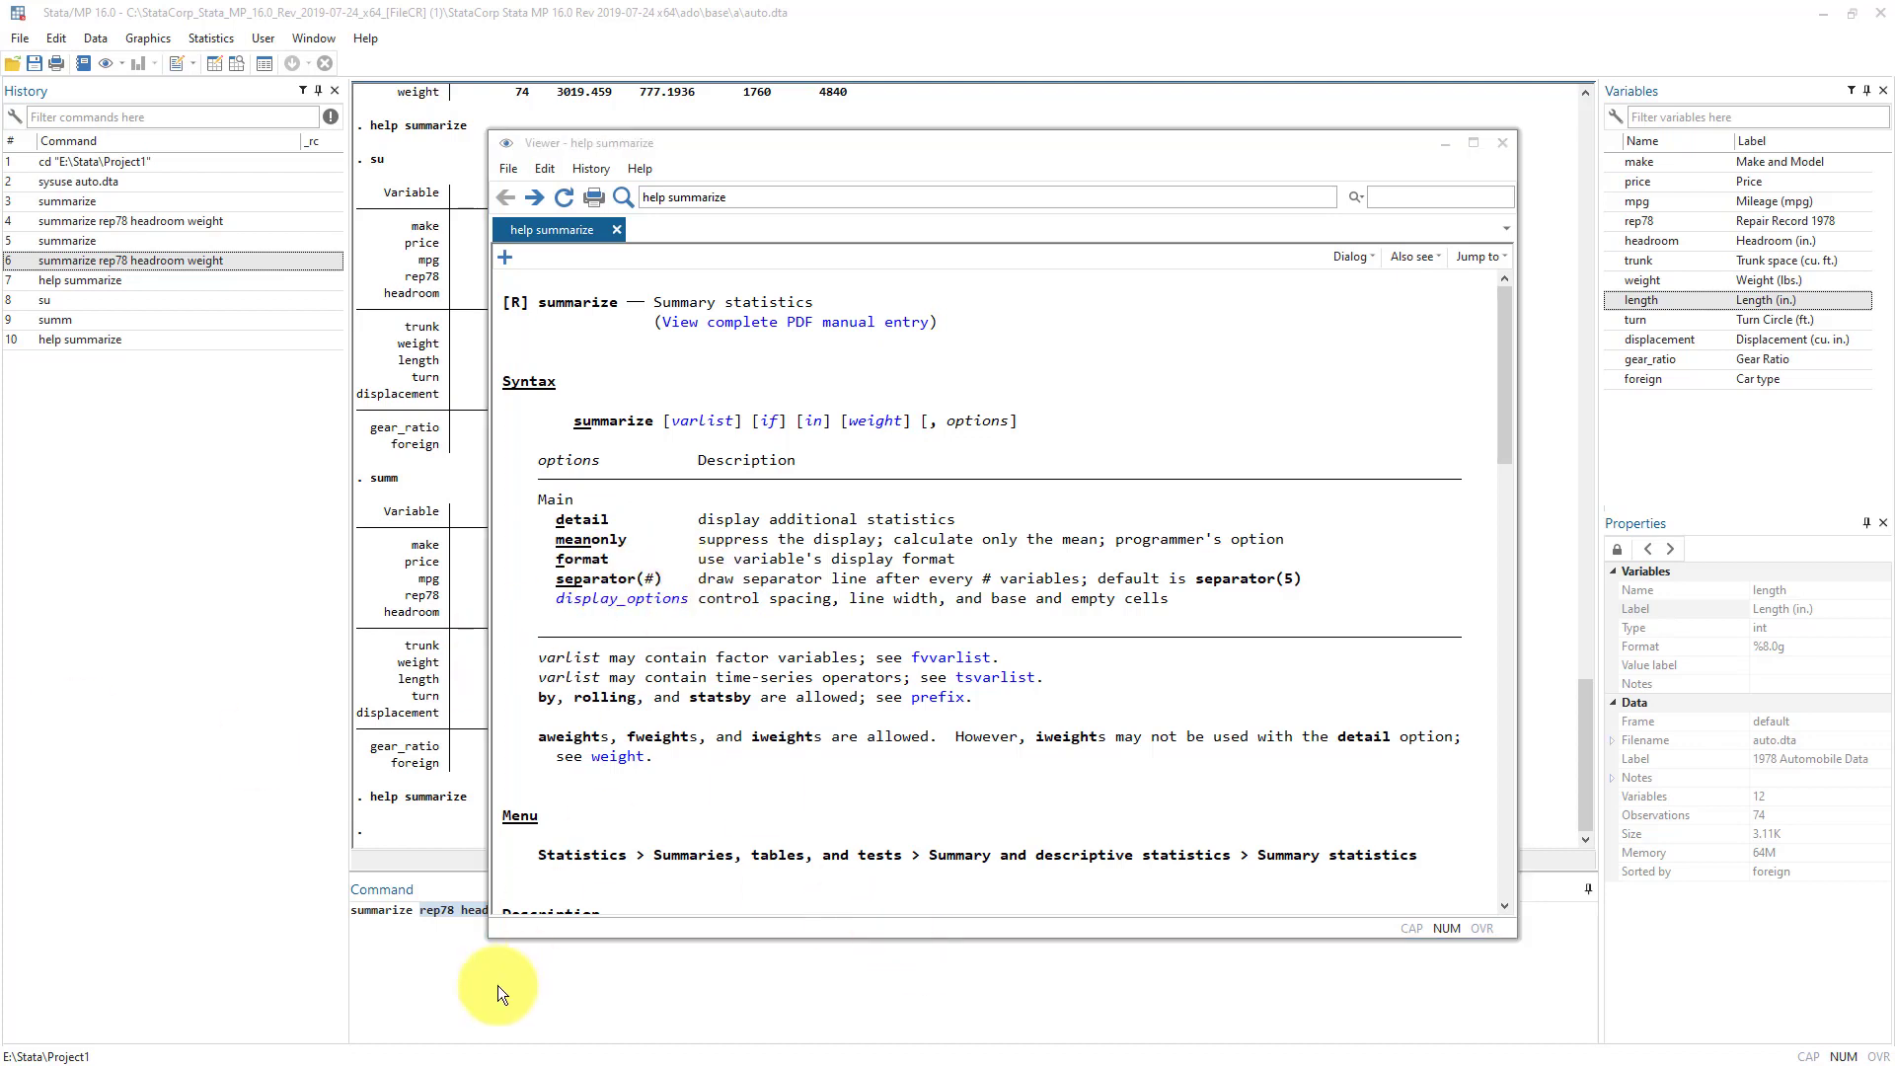
# Add the detail option after a comma to the recalled summarize rep78 headroom weight command, abbreviated to d
pyautogui.click(577, 934)
pyautogui.click(411, 917)
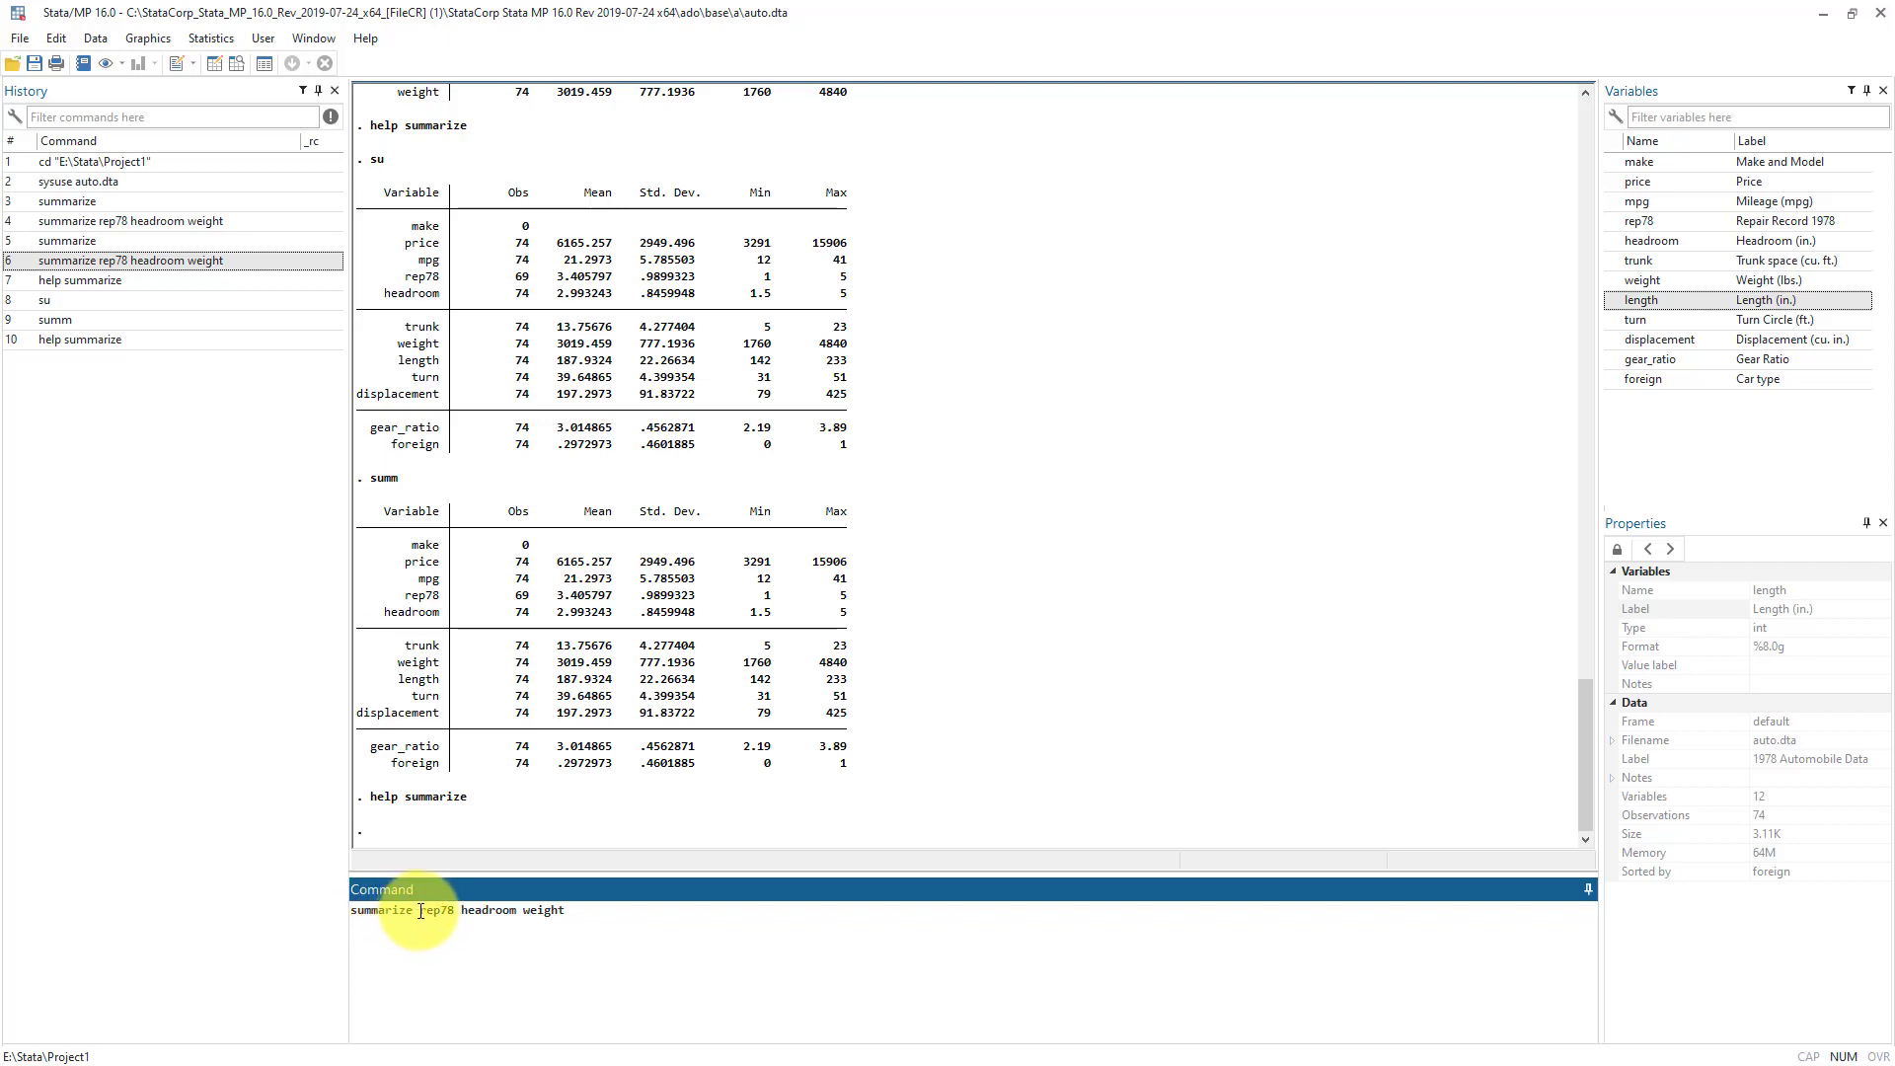
pyautogui.moveTo(416, 911); pyautogui.dragTo(598, 912)
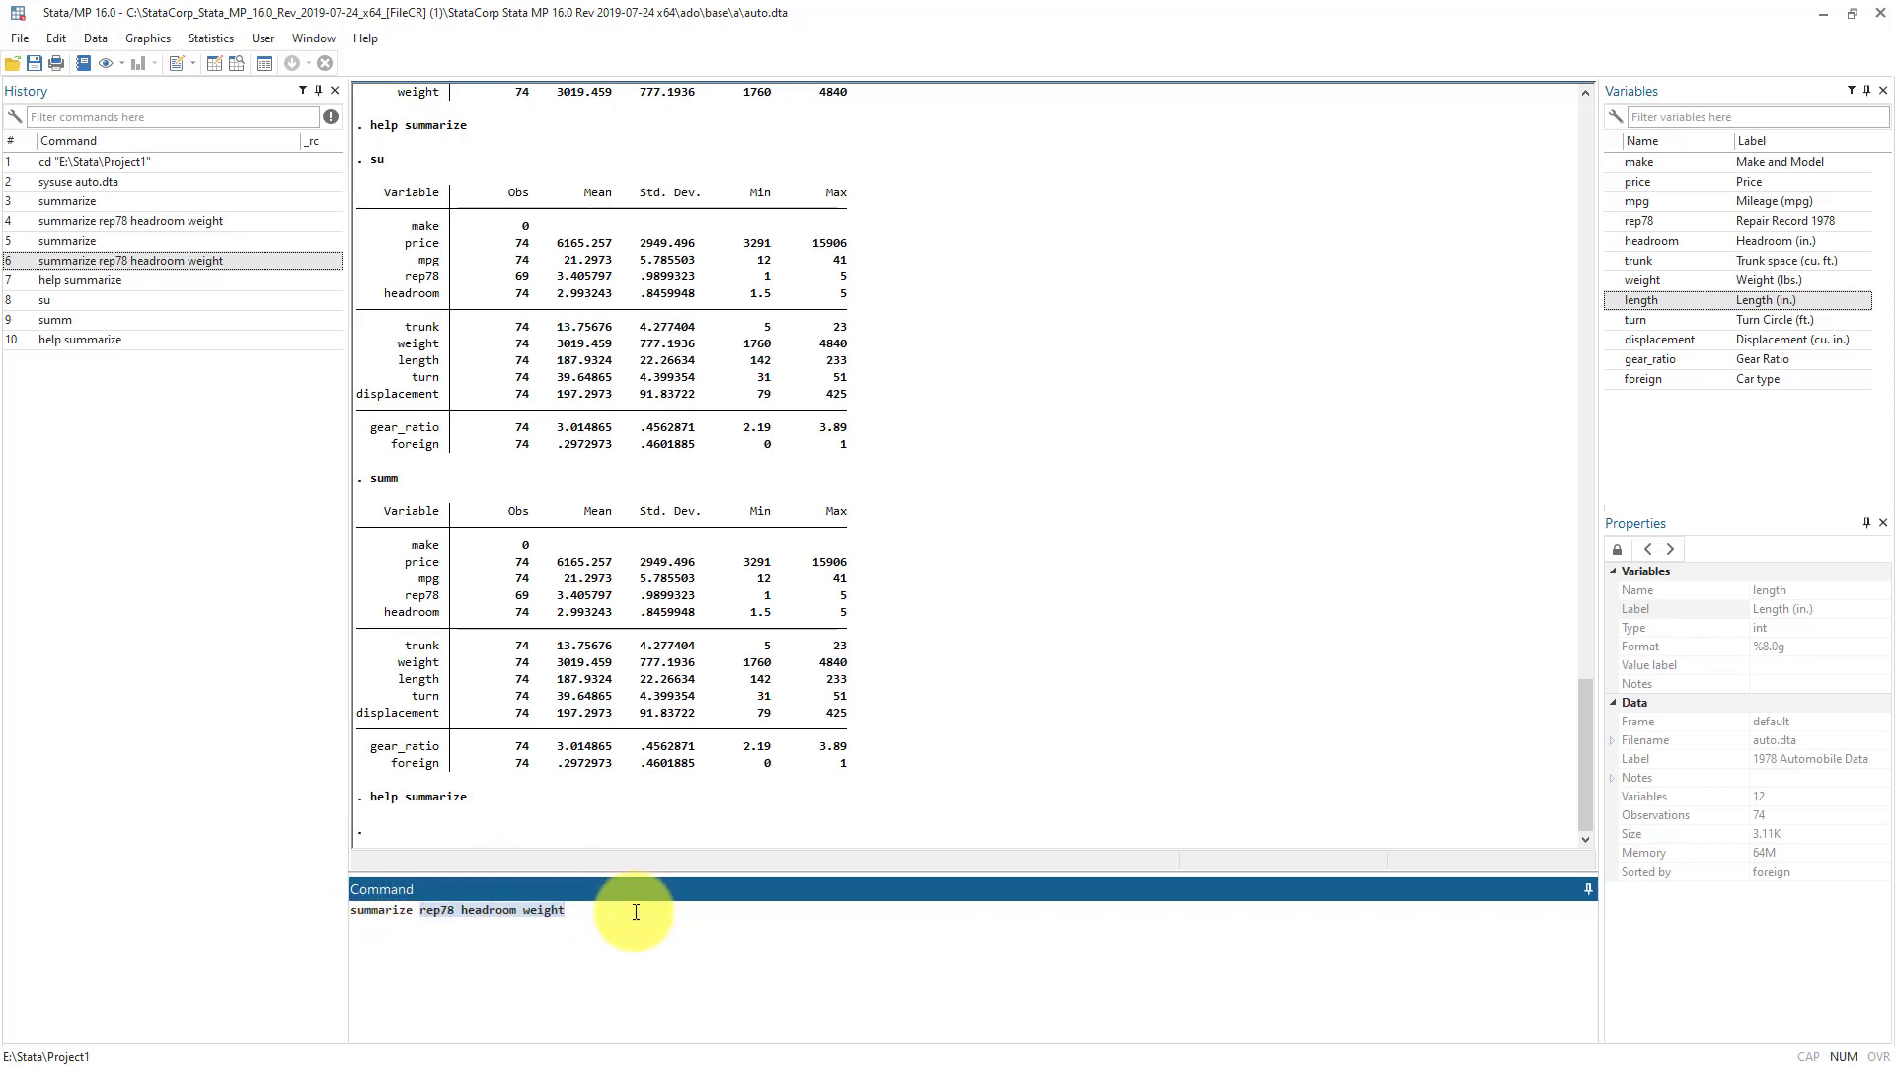
pyautogui.click(635, 922)
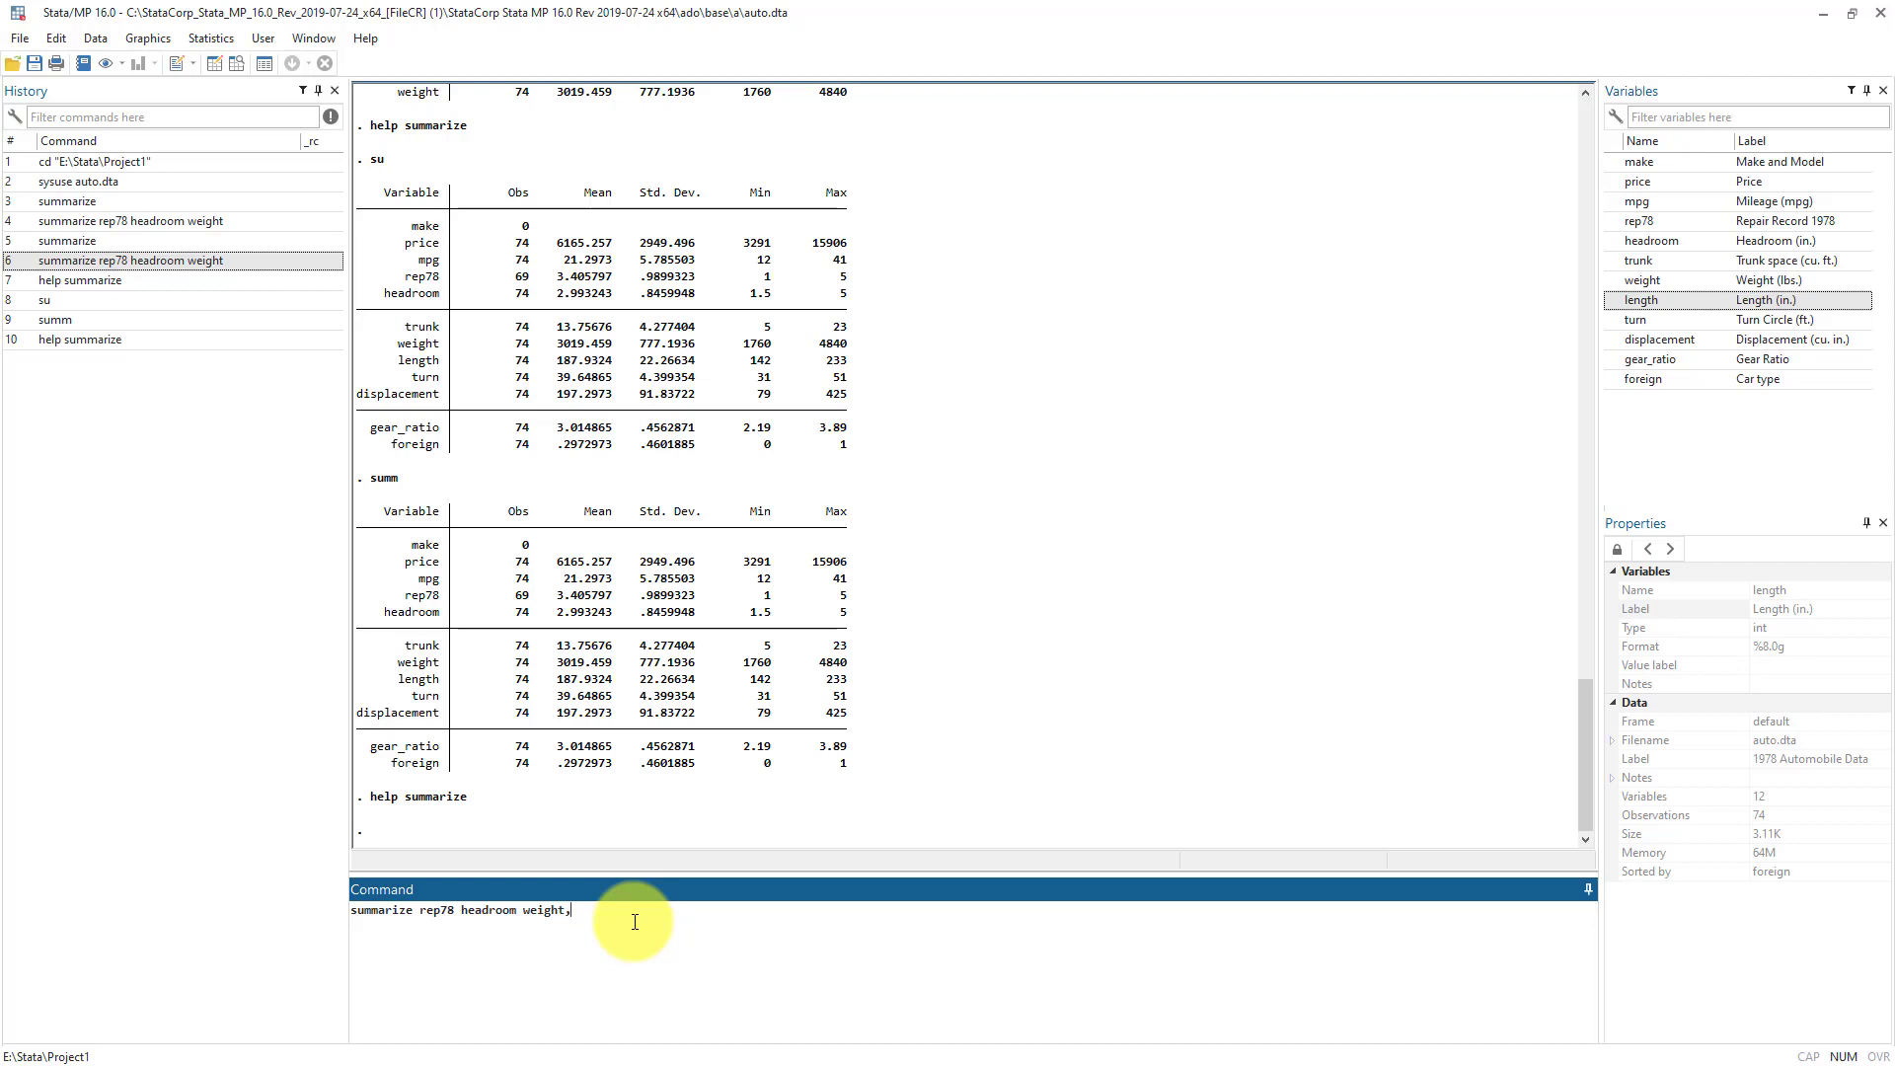
pyautogui.write(', detail')
pyautogui.moveTo(577, 914); pyautogui.dragTo(684, 921)
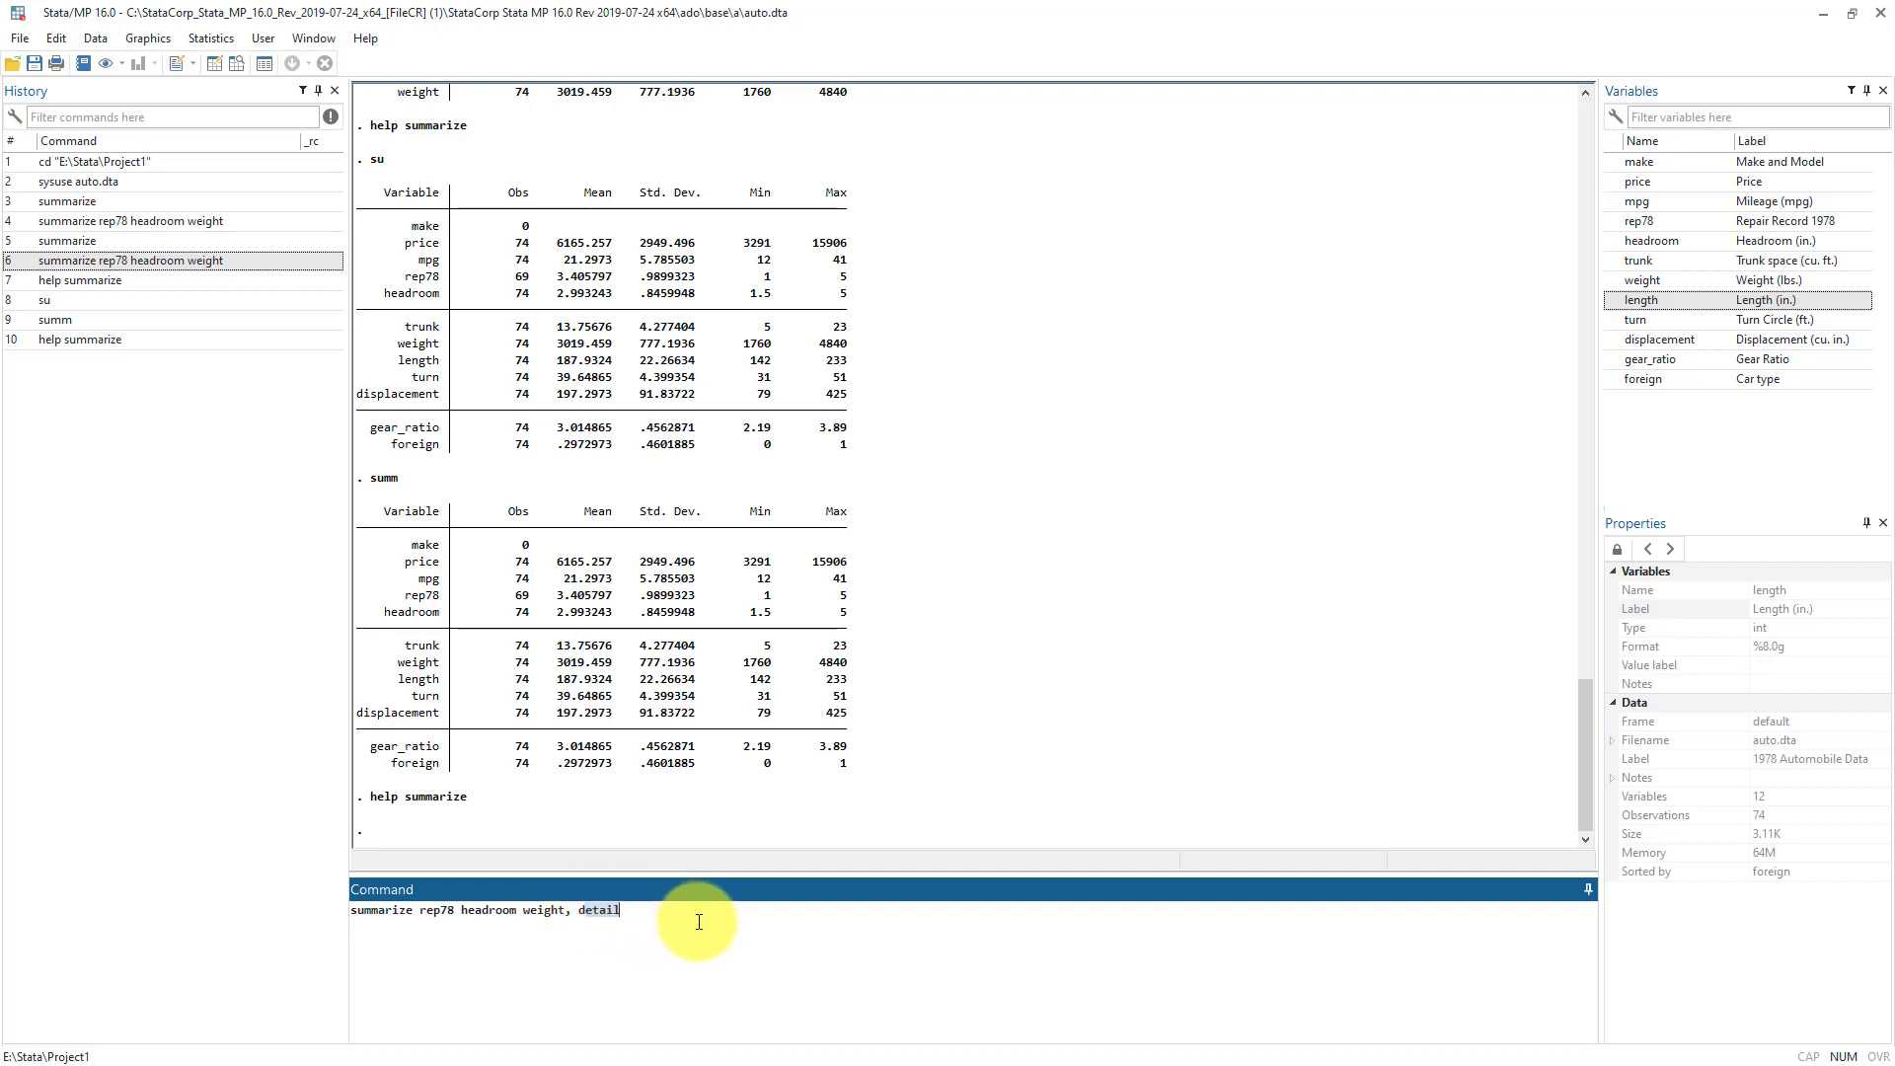
pyautogui.write('d')
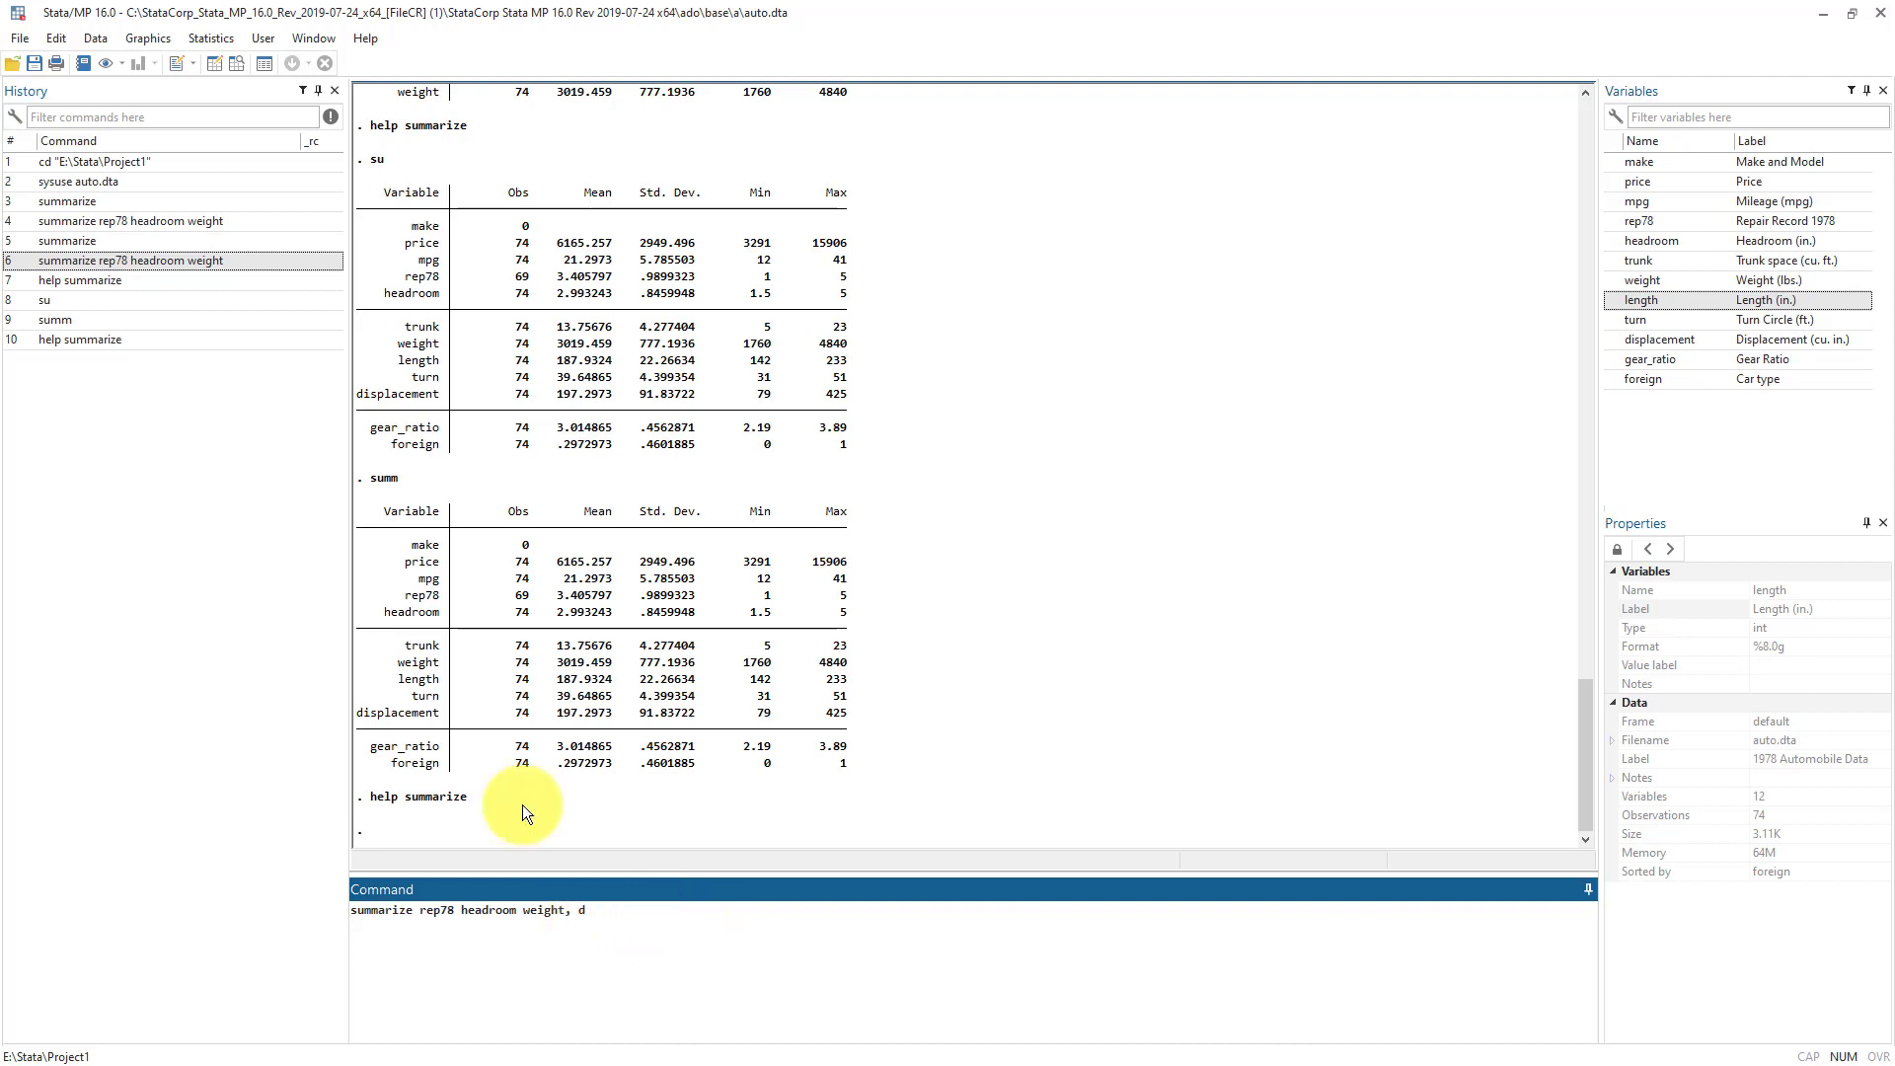
# Shorten summarize to sum in the command line and run sum rep78 headroom weight, d
pyautogui.click(417, 910)
pyautogui.press('BackSpace')
pyautogui.press('BackSpace')
pyautogui.press('BackSpace')
pyautogui.press('BackSpace')
pyautogui.press('BackSpace')
pyautogui.press('BackSpace')
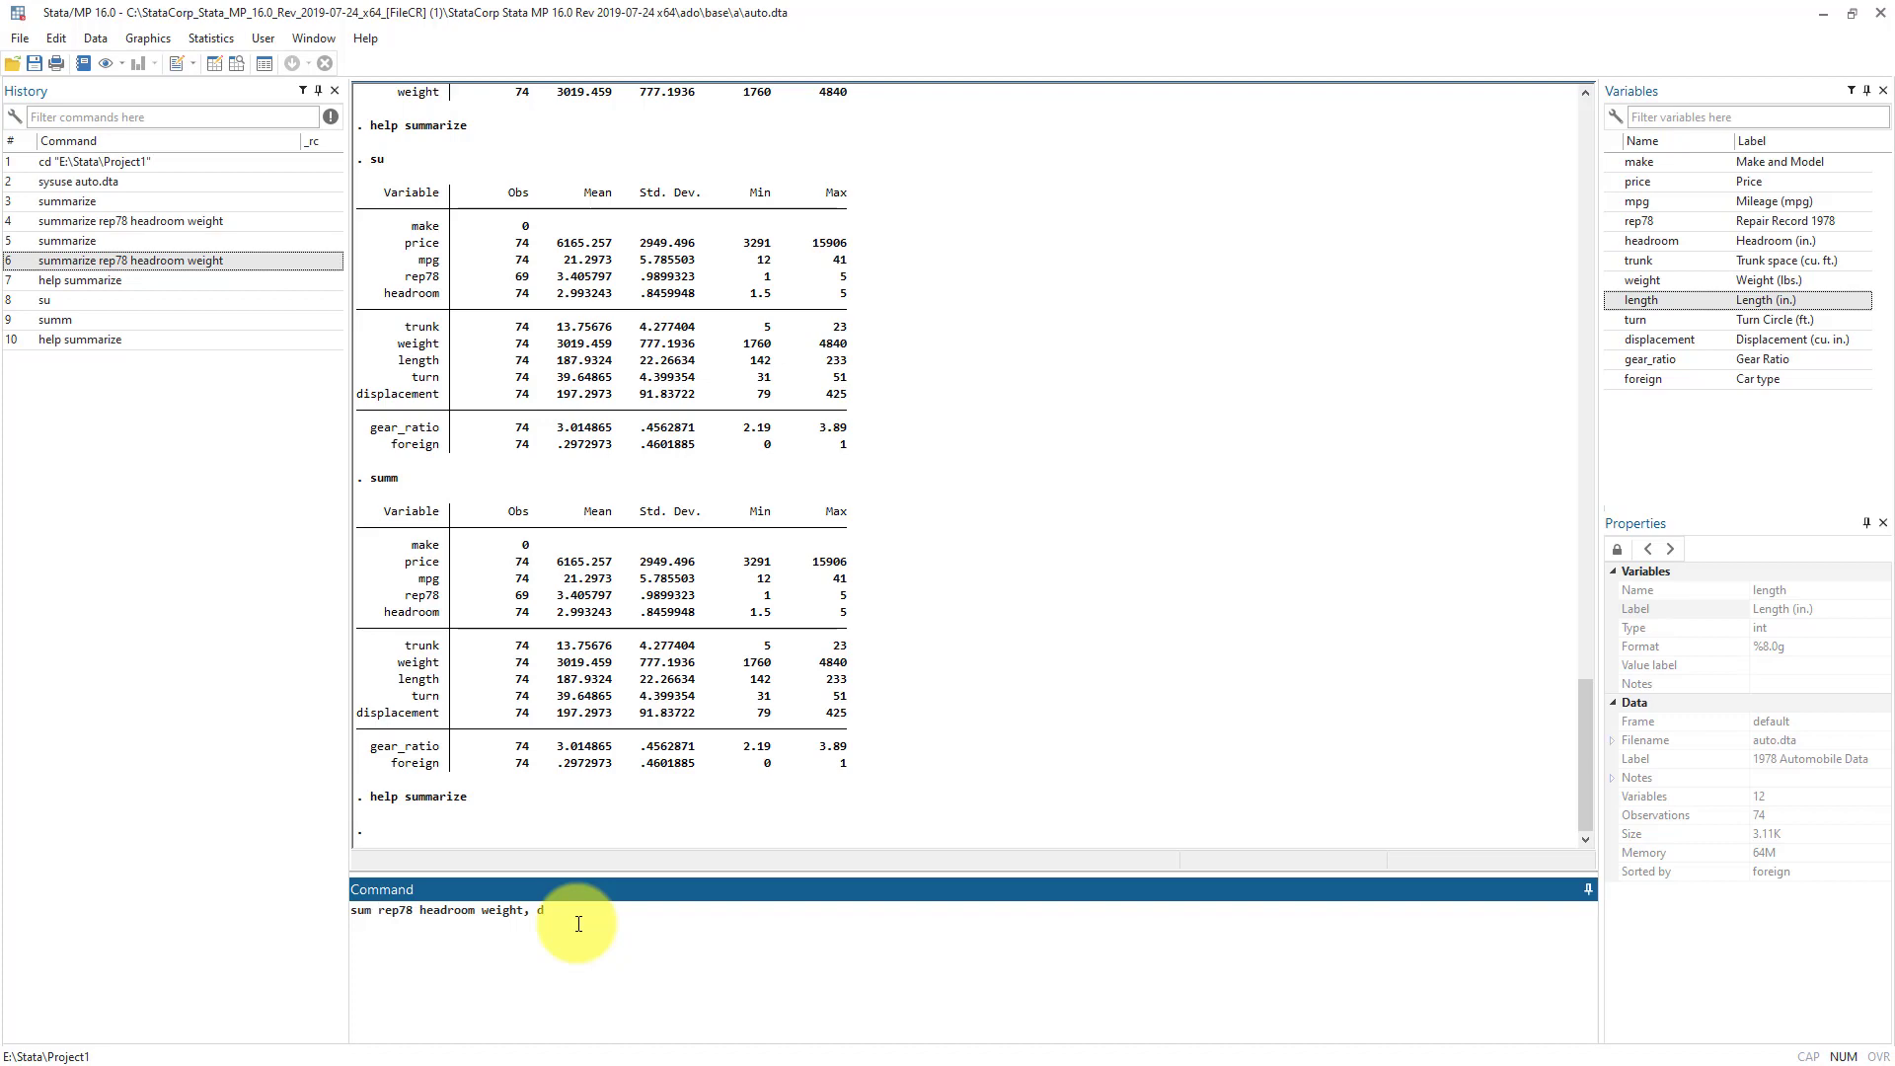
pyautogui.press('Return')
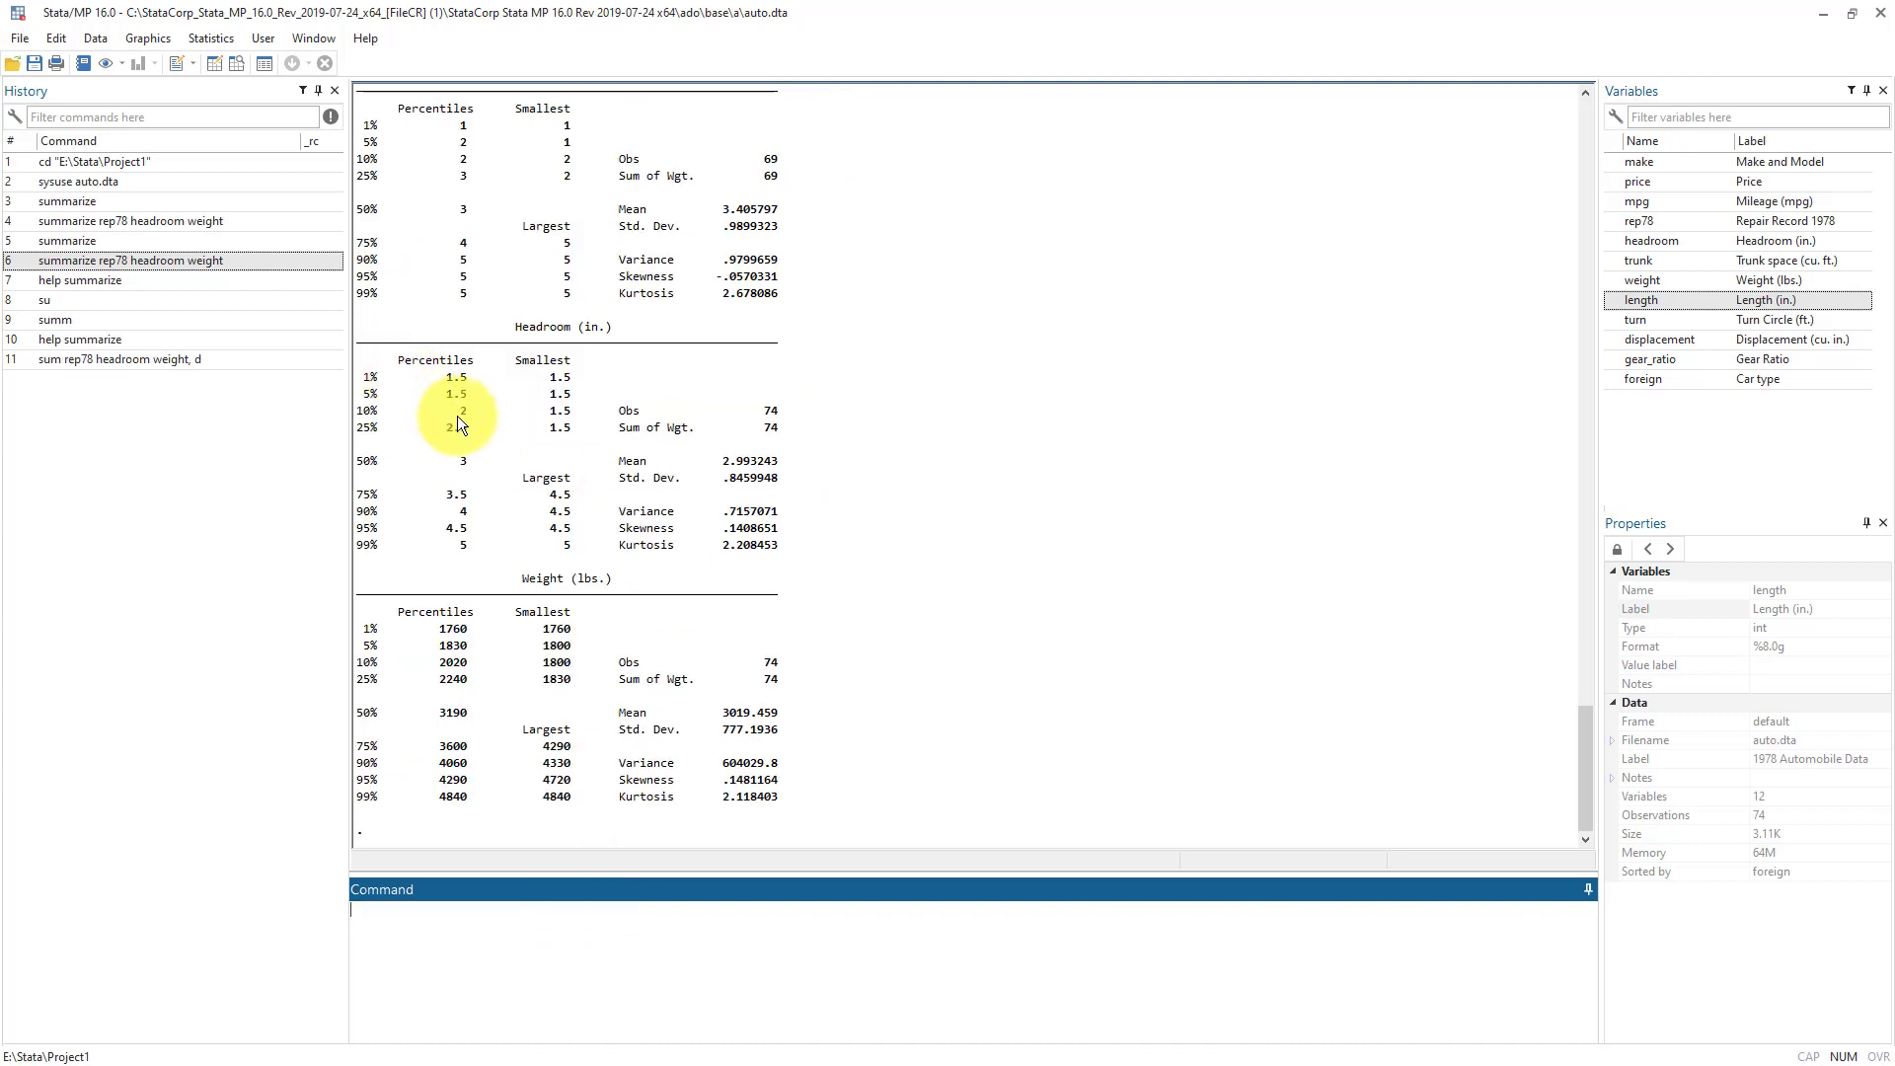
# Examine the detailed statistics for rep78, headroom and weight, including the median, skewness and kurtosis
pyautogui.scroll(5, 457, 422)
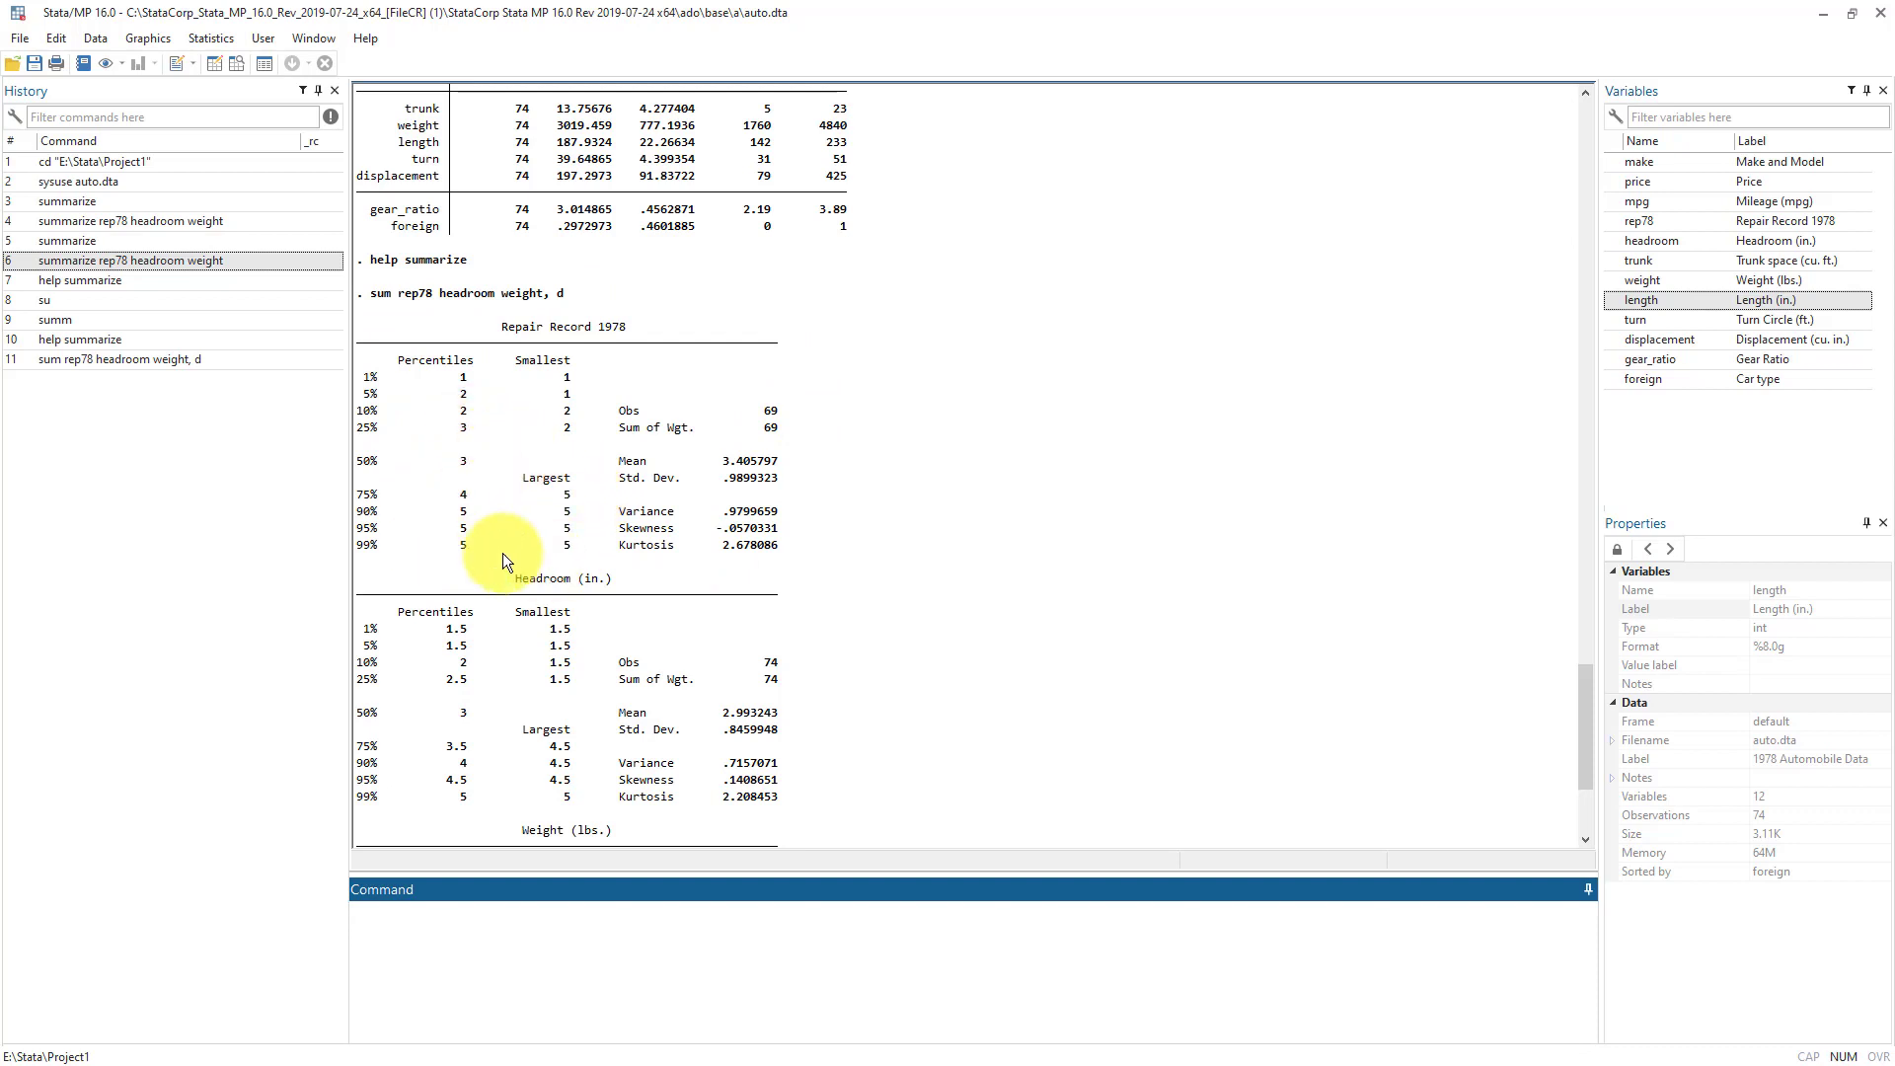
pyautogui.click(422, 301)
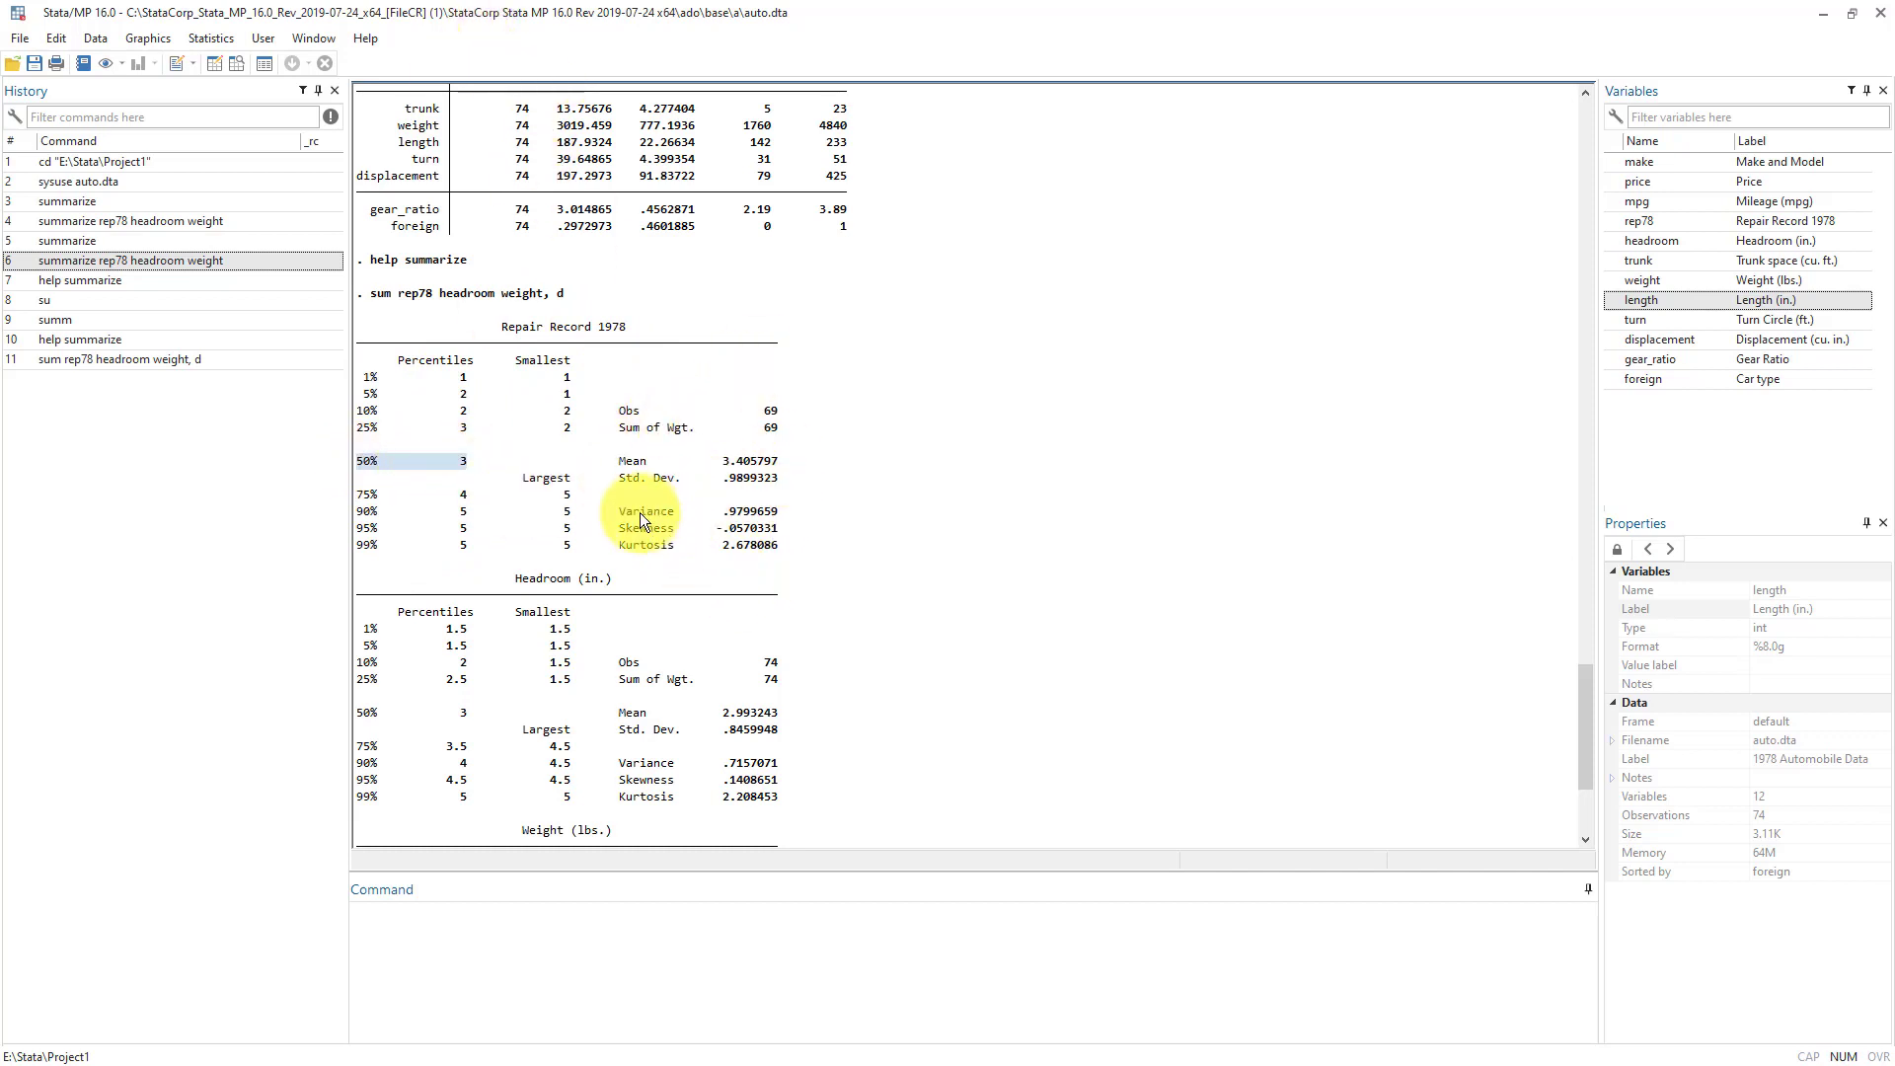
pyautogui.click(739, 531)
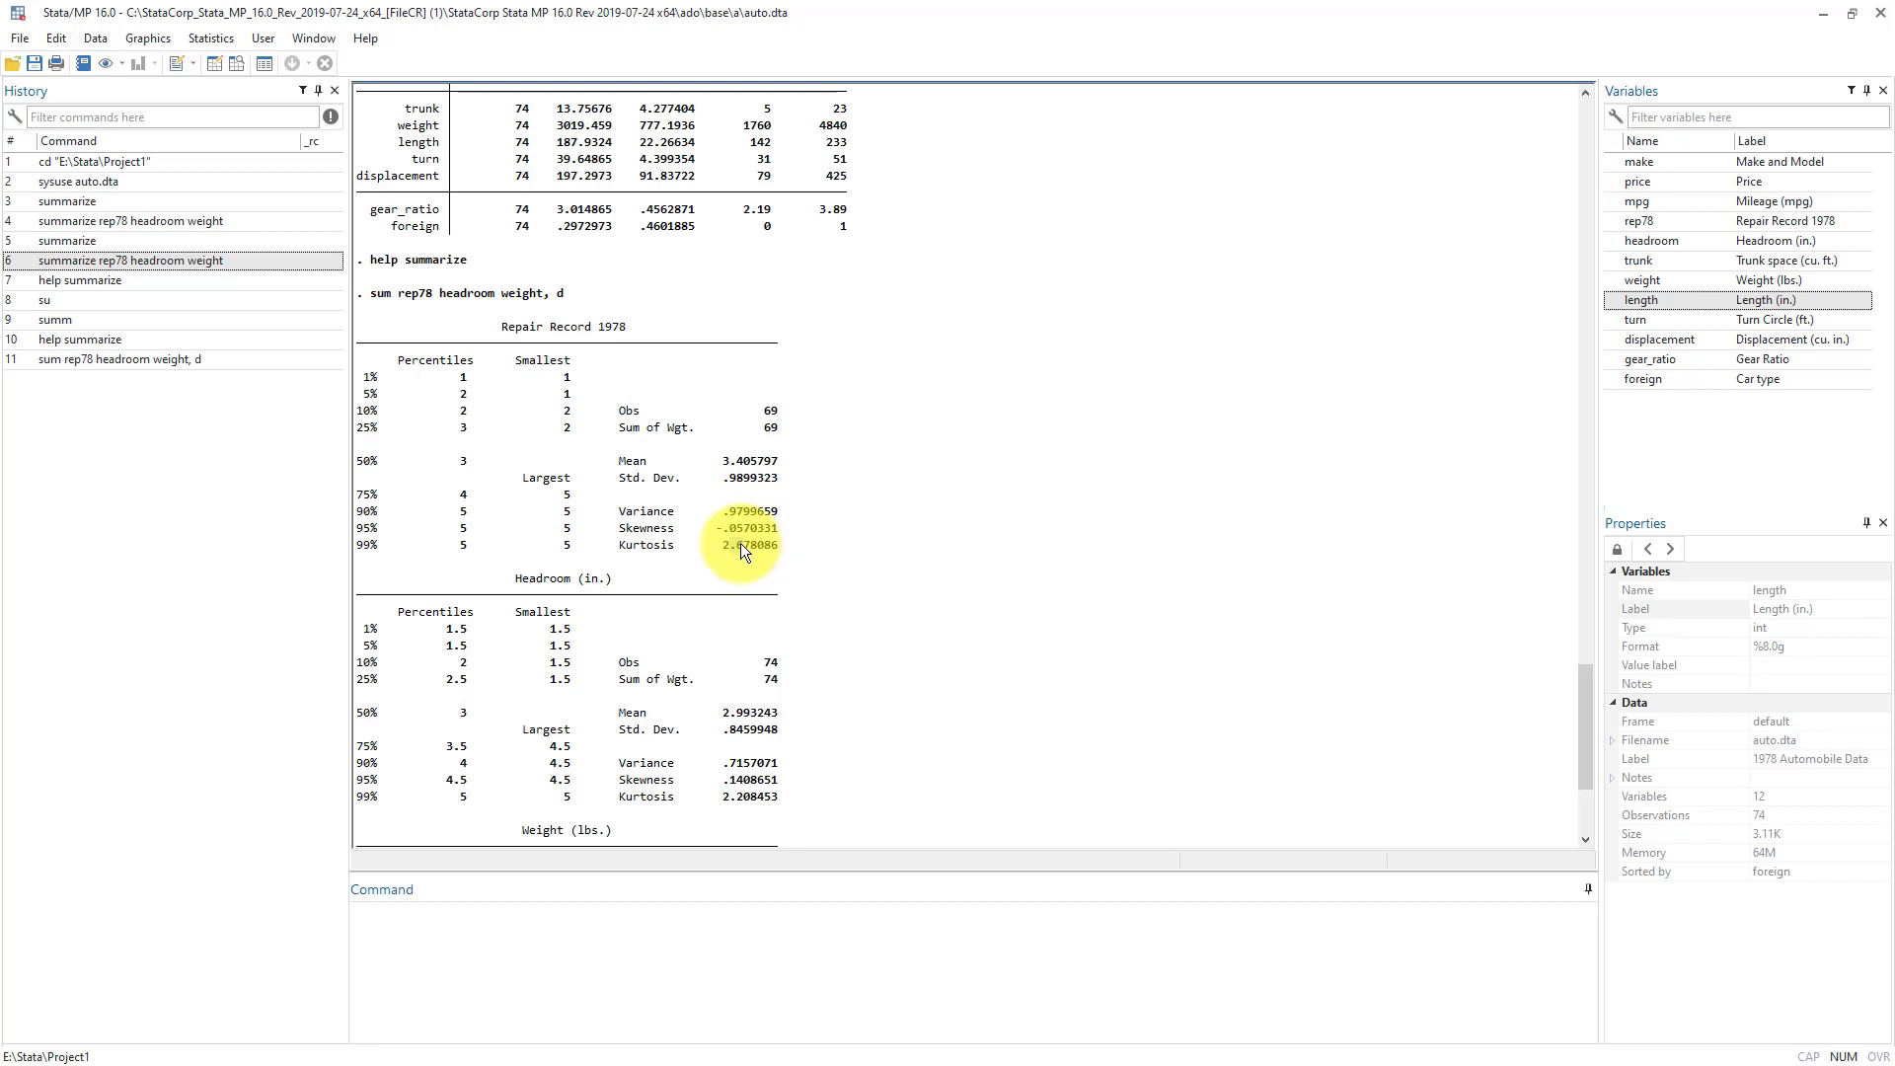
pyautogui.scroll(-5, 792, 507)
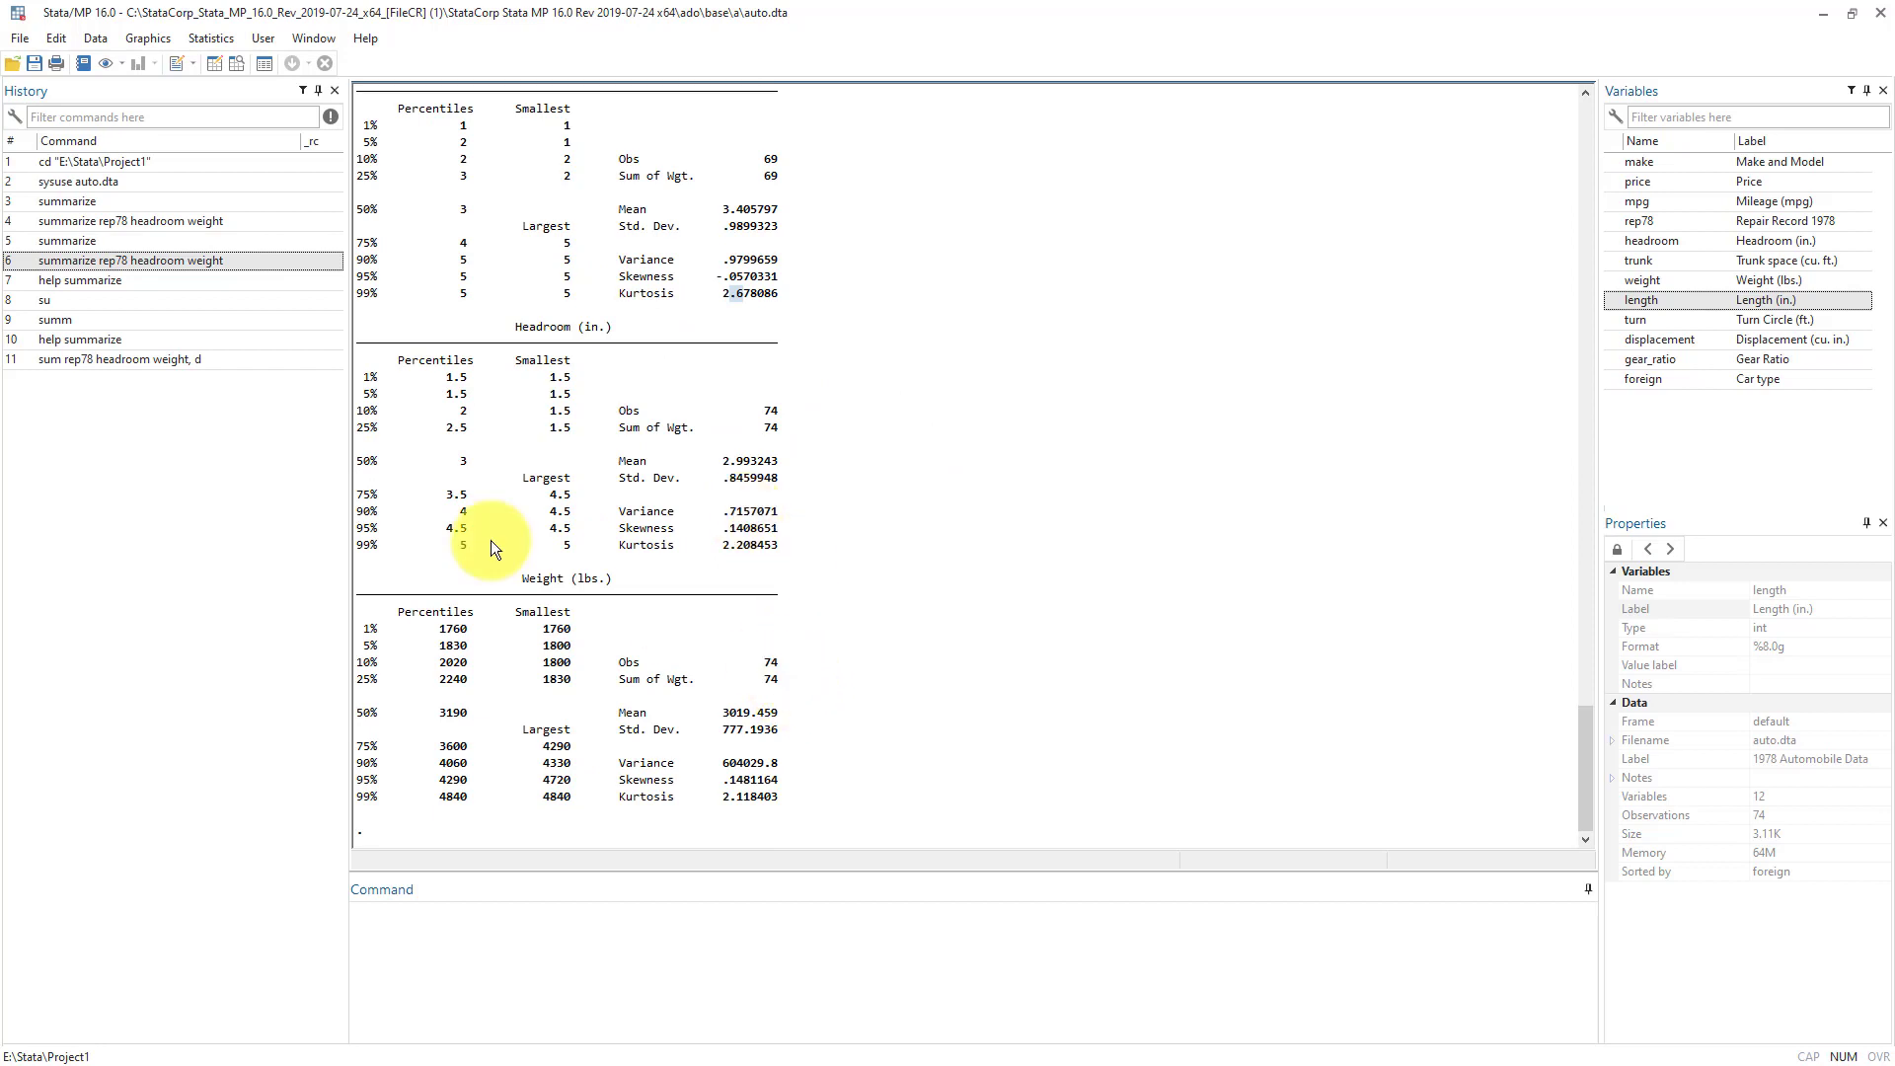
# Rerun help summarize from the history and look up the generate help page from its viewer
pyautogui.doubleClick(54, 340)
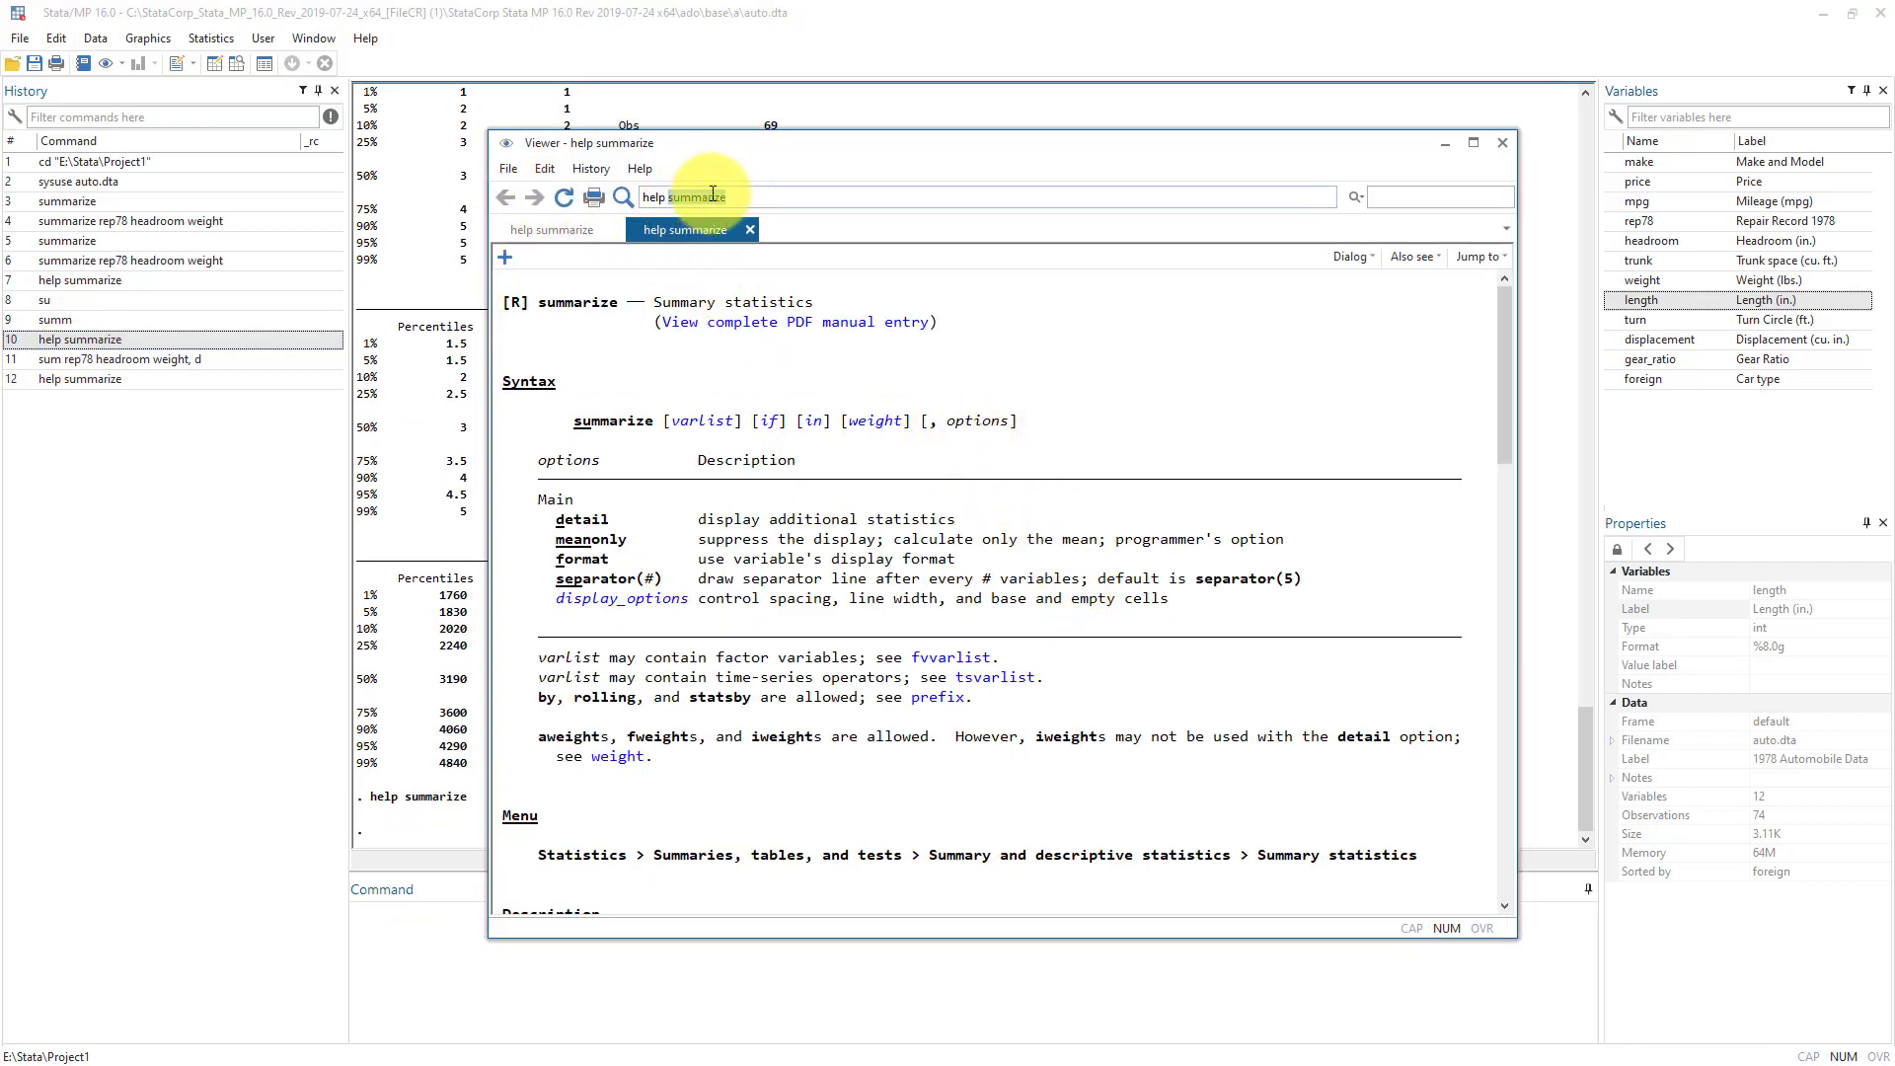
pyautogui.write('generate')
pyautogui.press('Return')
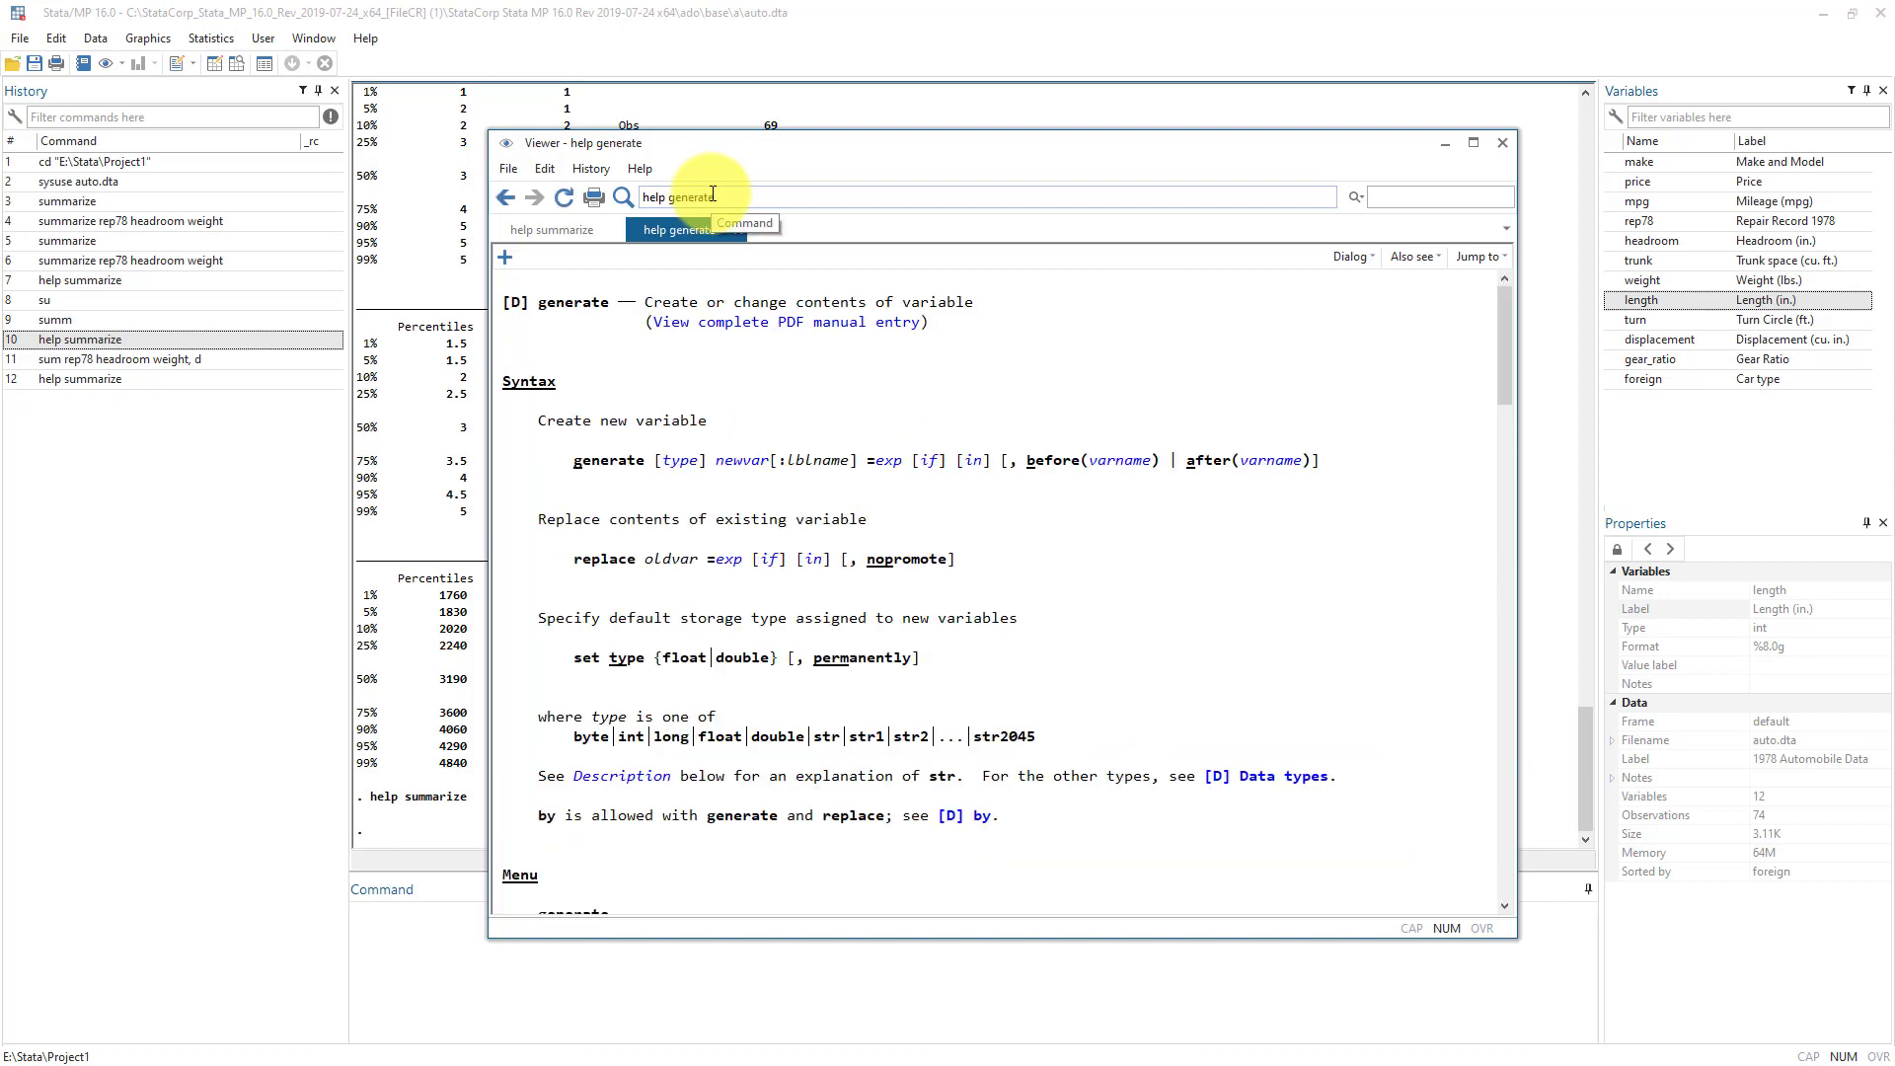
pyautogui.scroll(-10, 1184, 494)
pyautogui.scroll(7, 1121, 509)
pyautogui.scroll(3, 1113, 517)
# Look up the help for regress in the viewer and examine its syntax and options
pyautogui.moveTo(670, 198); pyautogui.dragTo(714, 202)
pyautogui.write('regress')
pyautogui.press('Return')
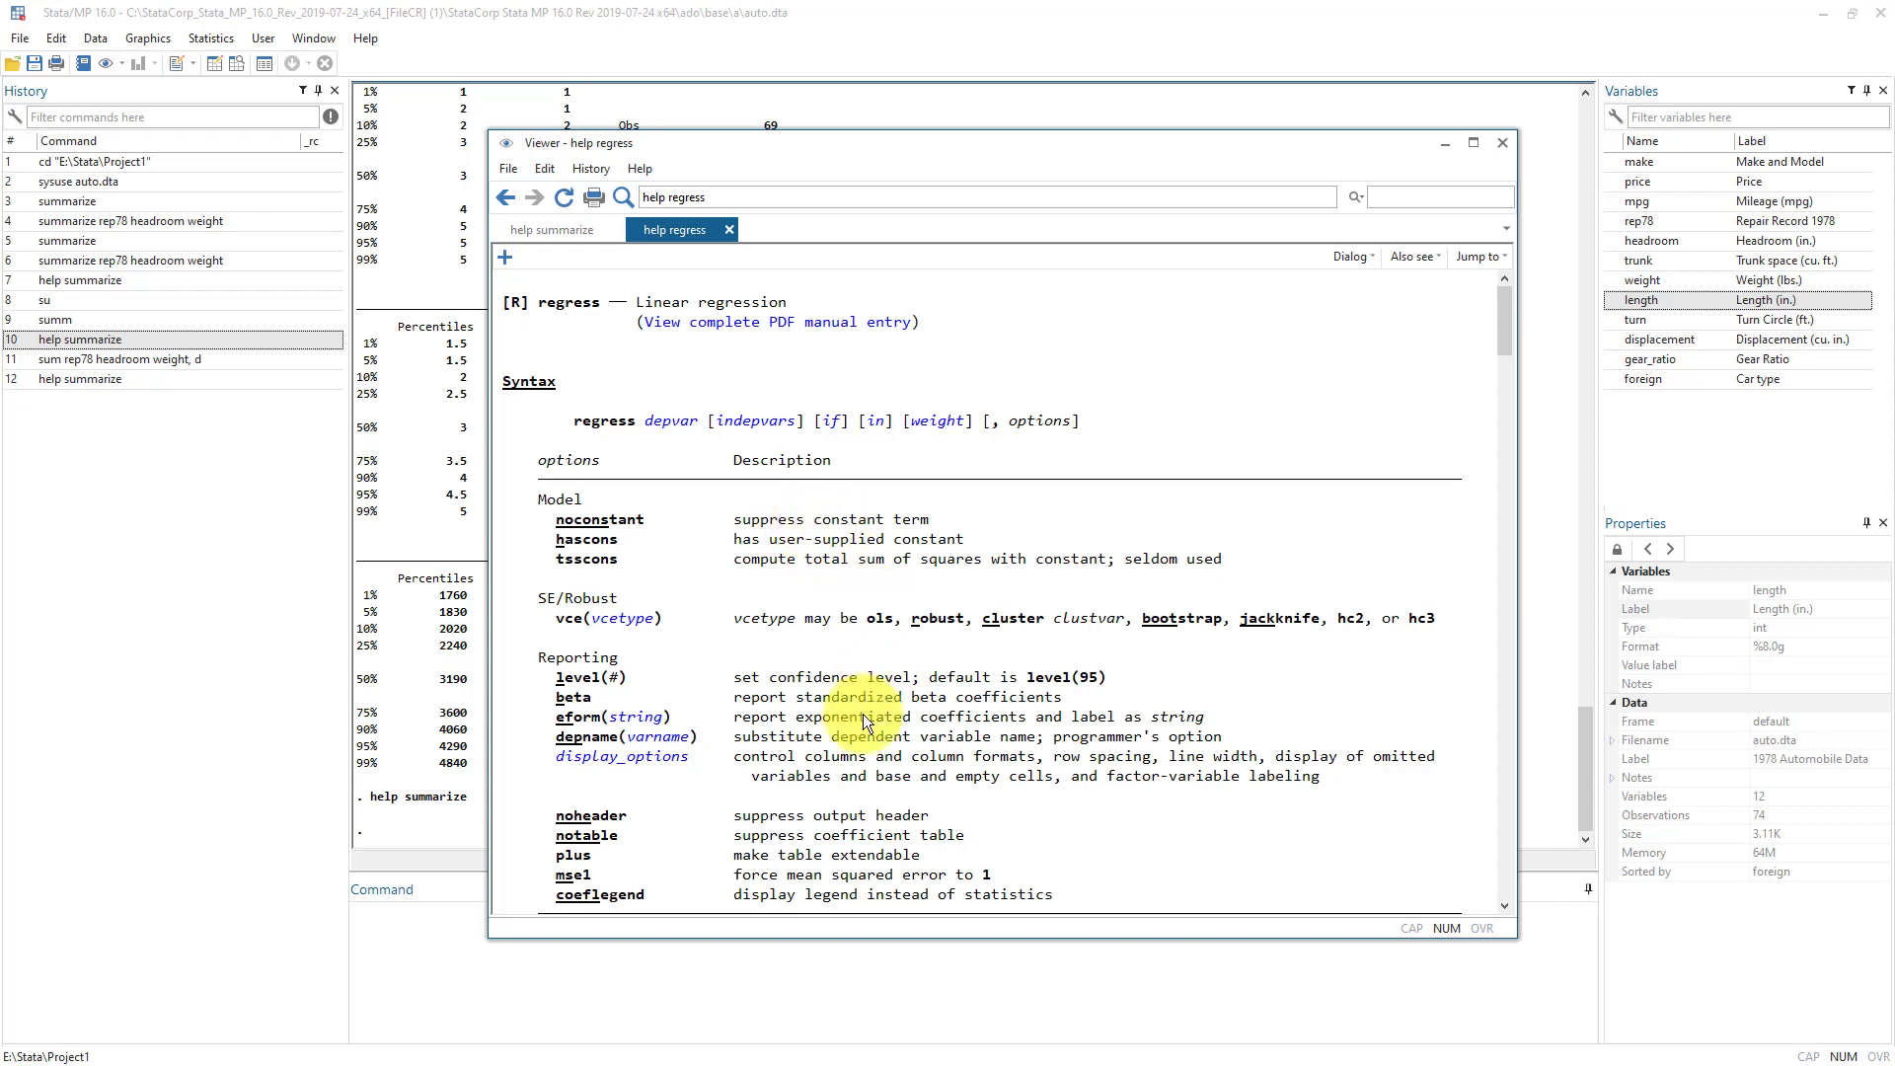
pyautogui.scroll(-2, 789, 790)
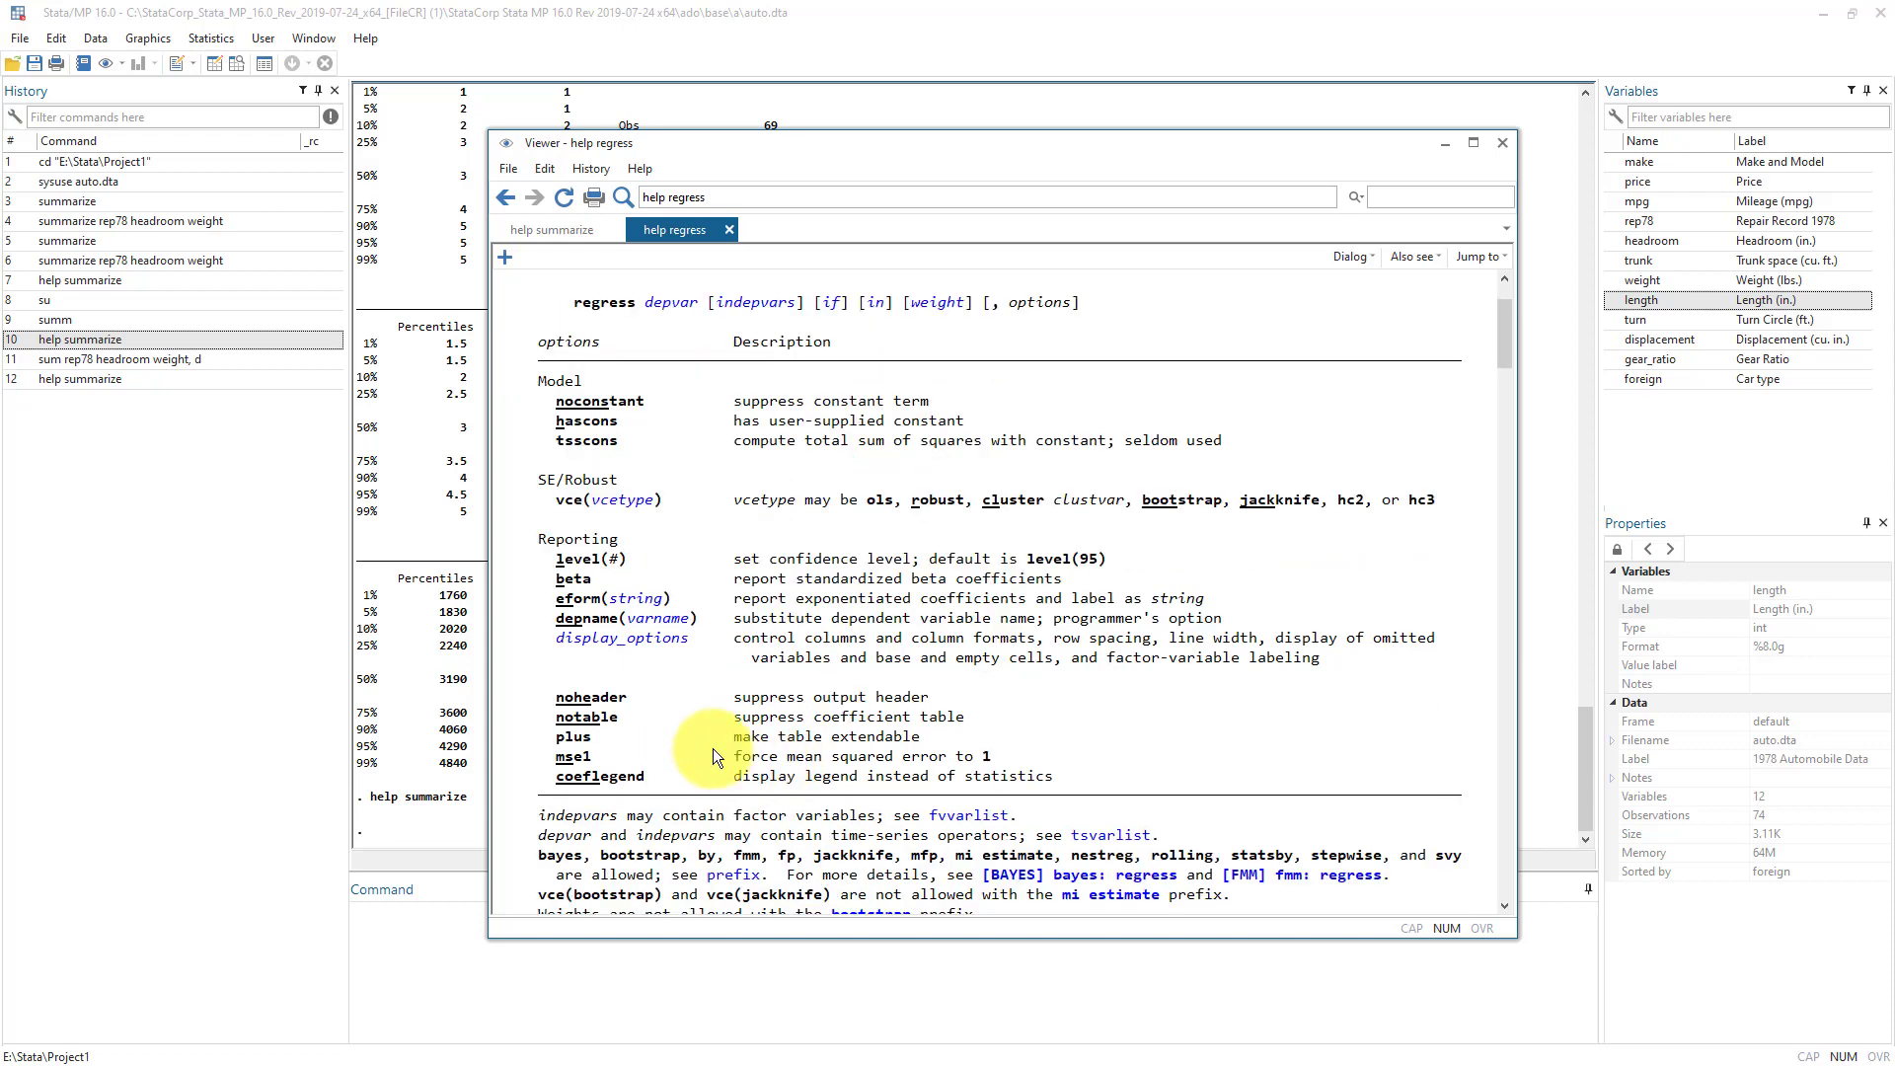
pyautogui.scroll(2, 730, 735)
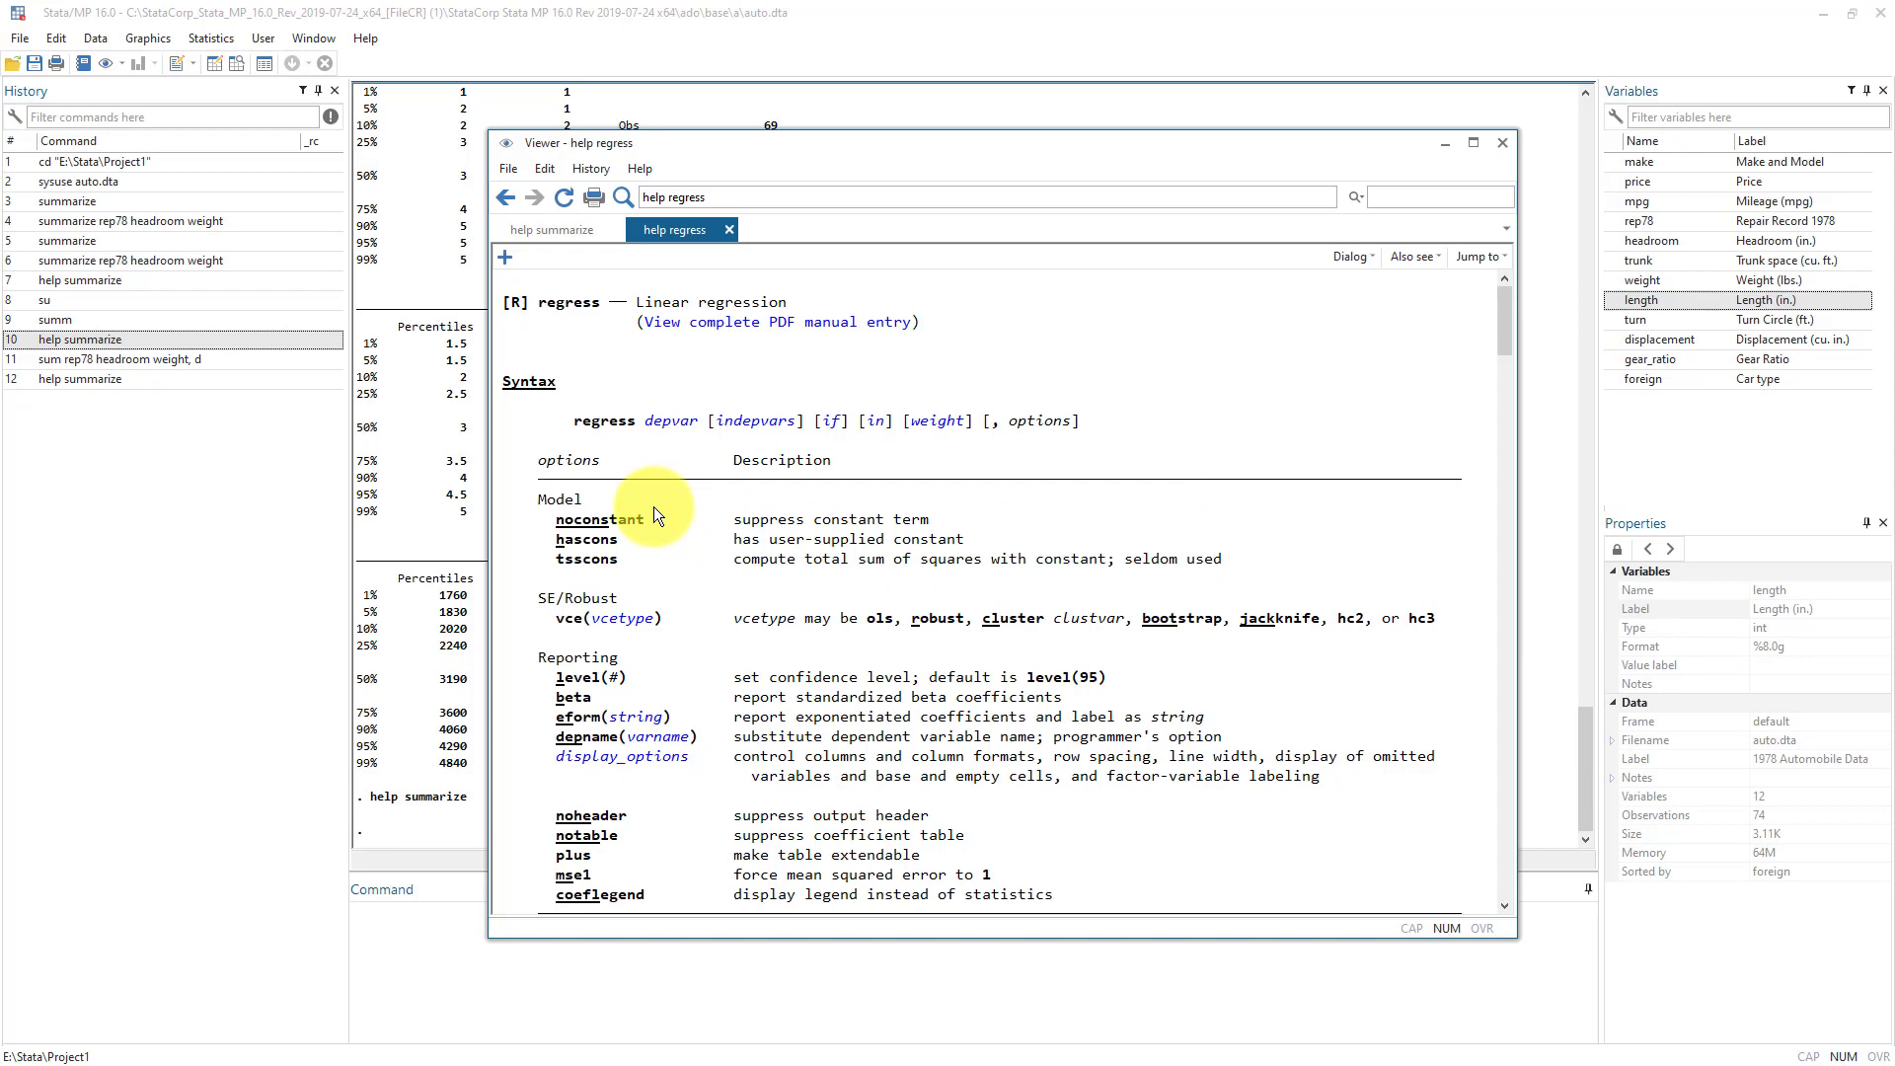
pyautogui.scroll(-2, 701, 689)
pyautogui.scroll(2, 701, 689)
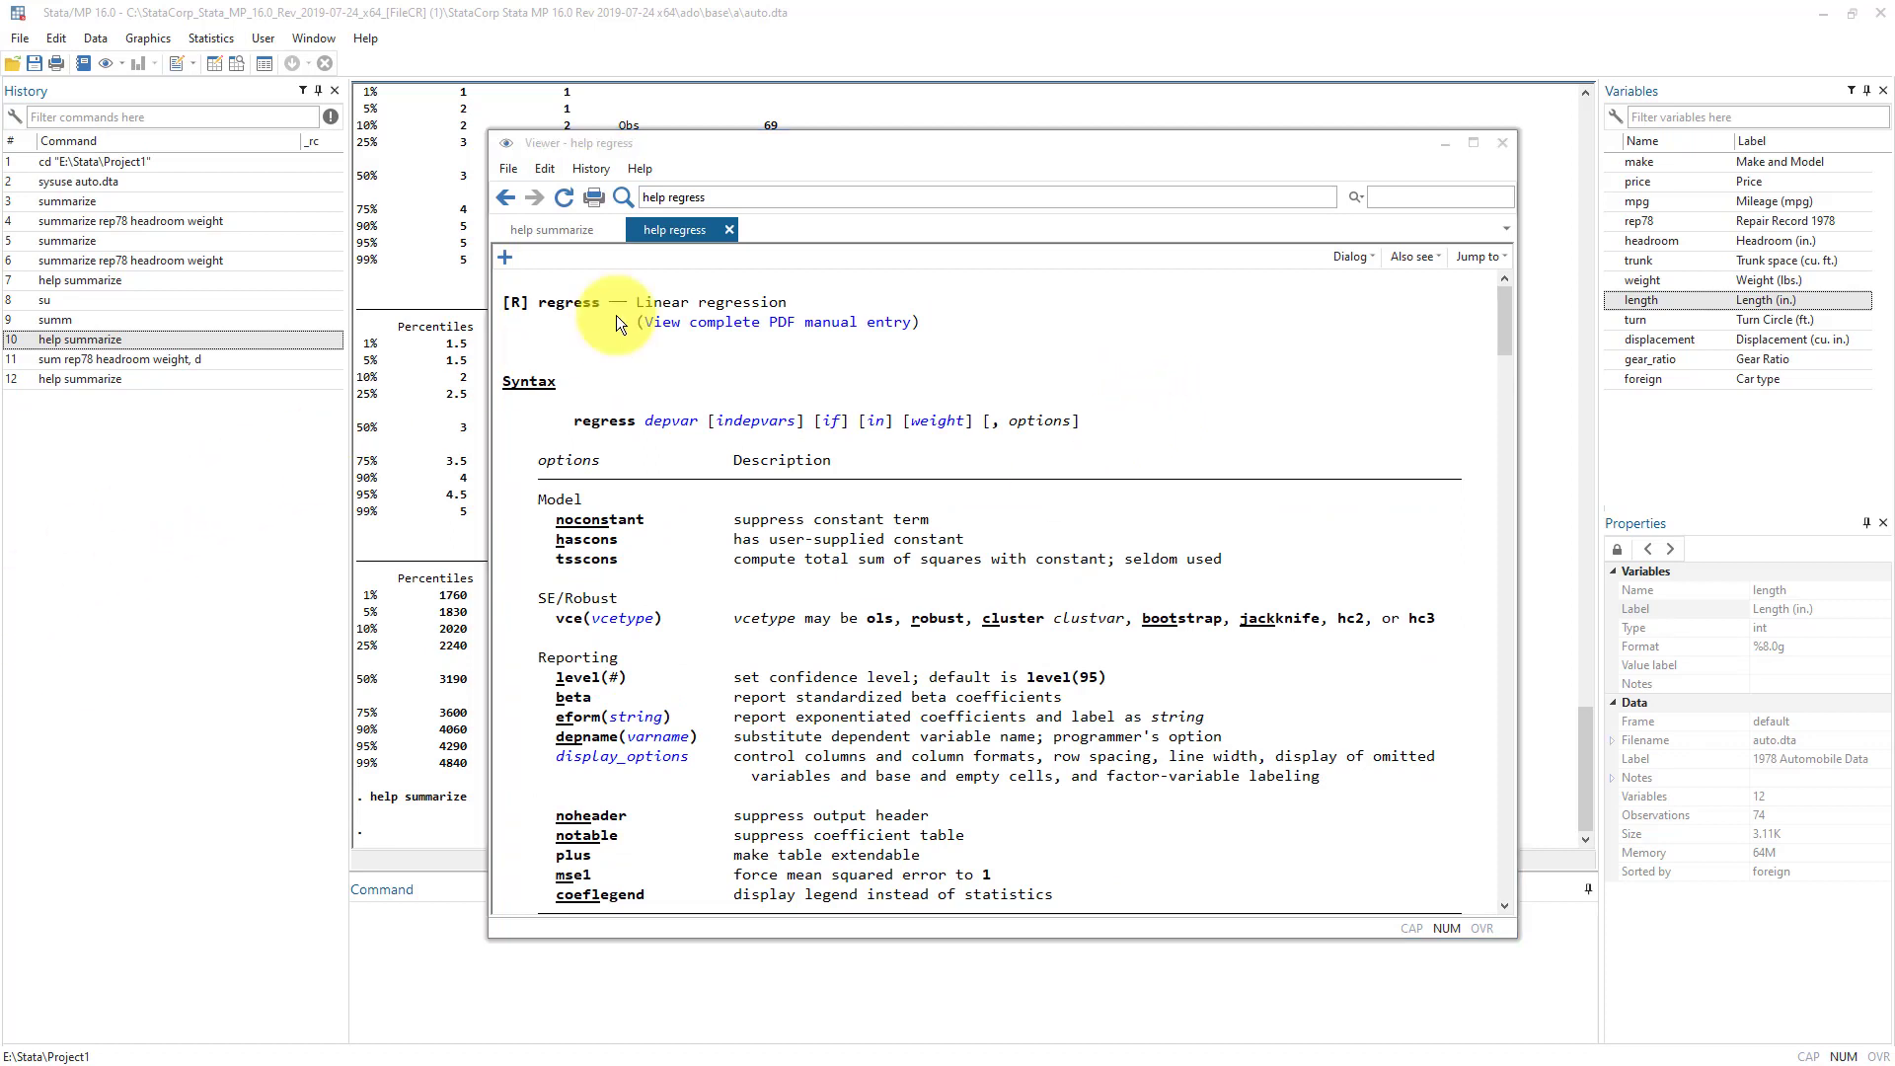
# Close the help viewer and open a new, empty do-file beside the results
pyautogui.click(1501, 143)
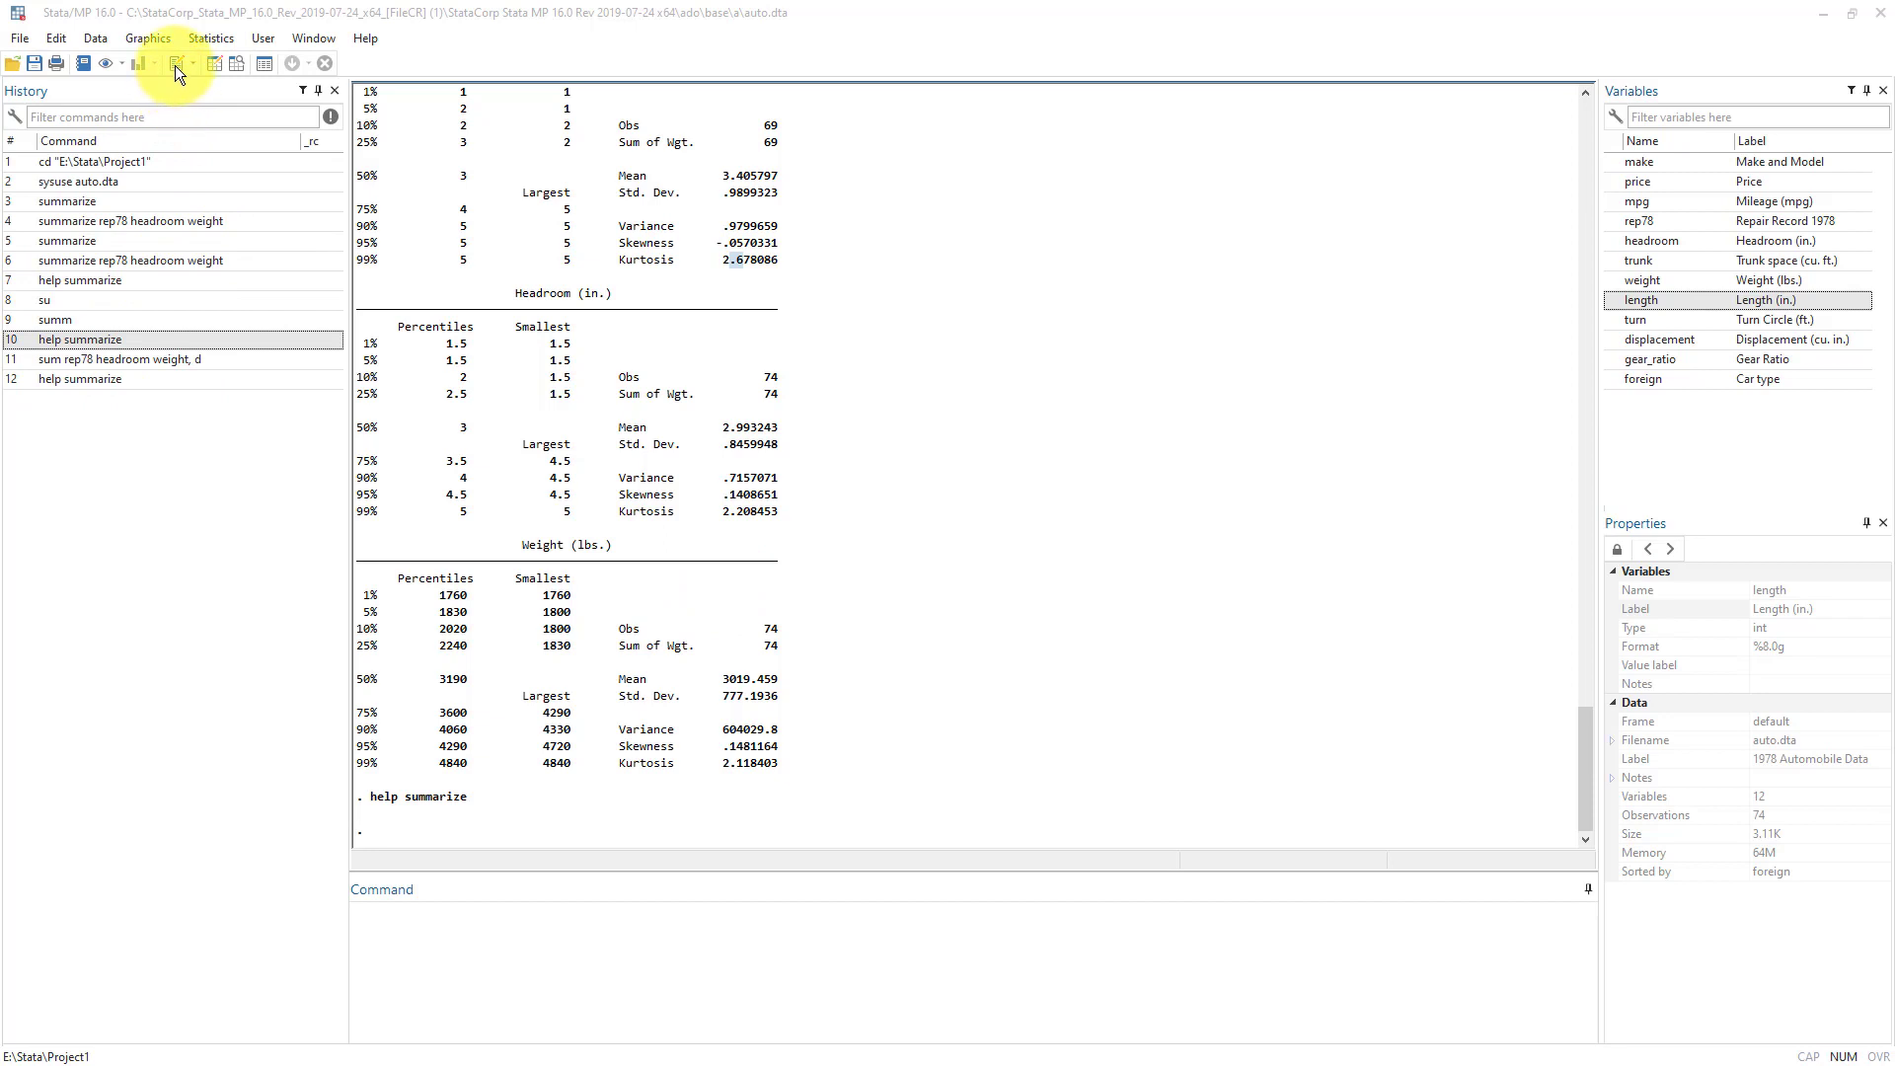
pyautogui.click(482, 27)
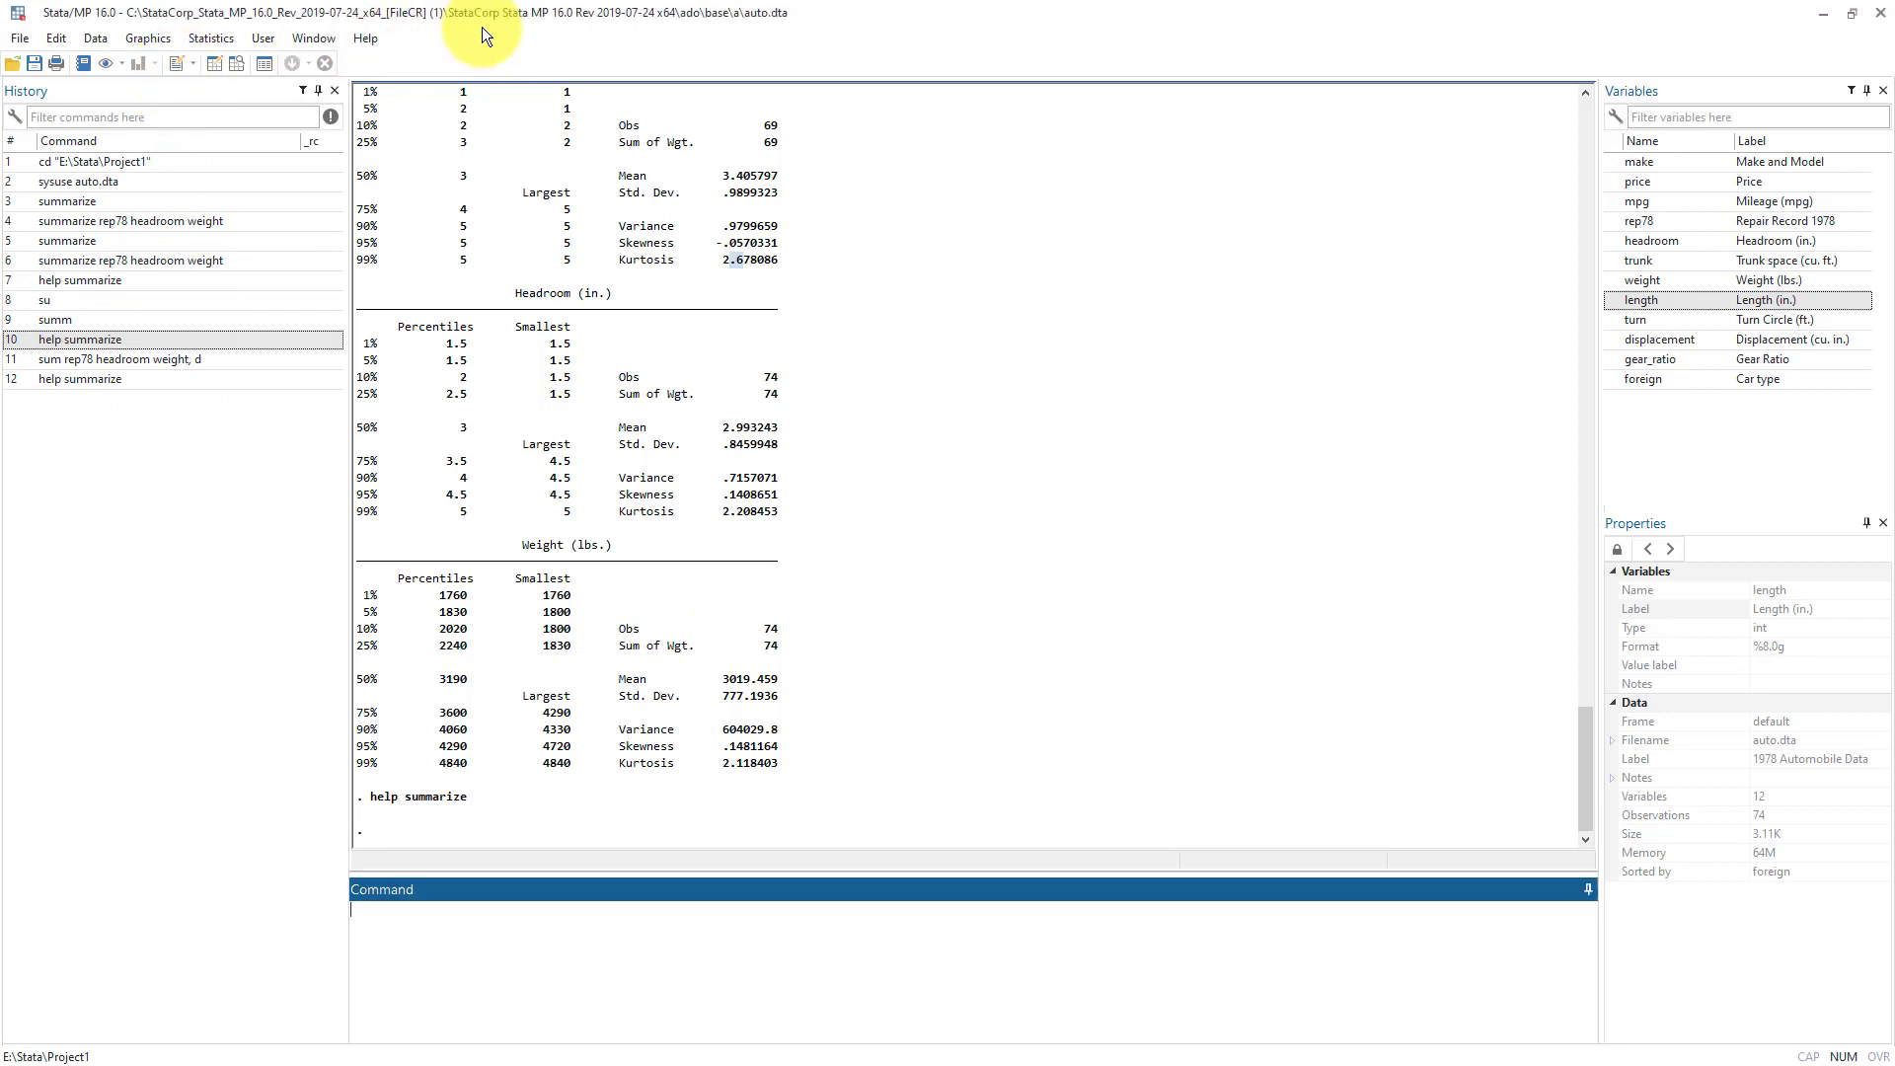
pyautogui.click(178, 63)
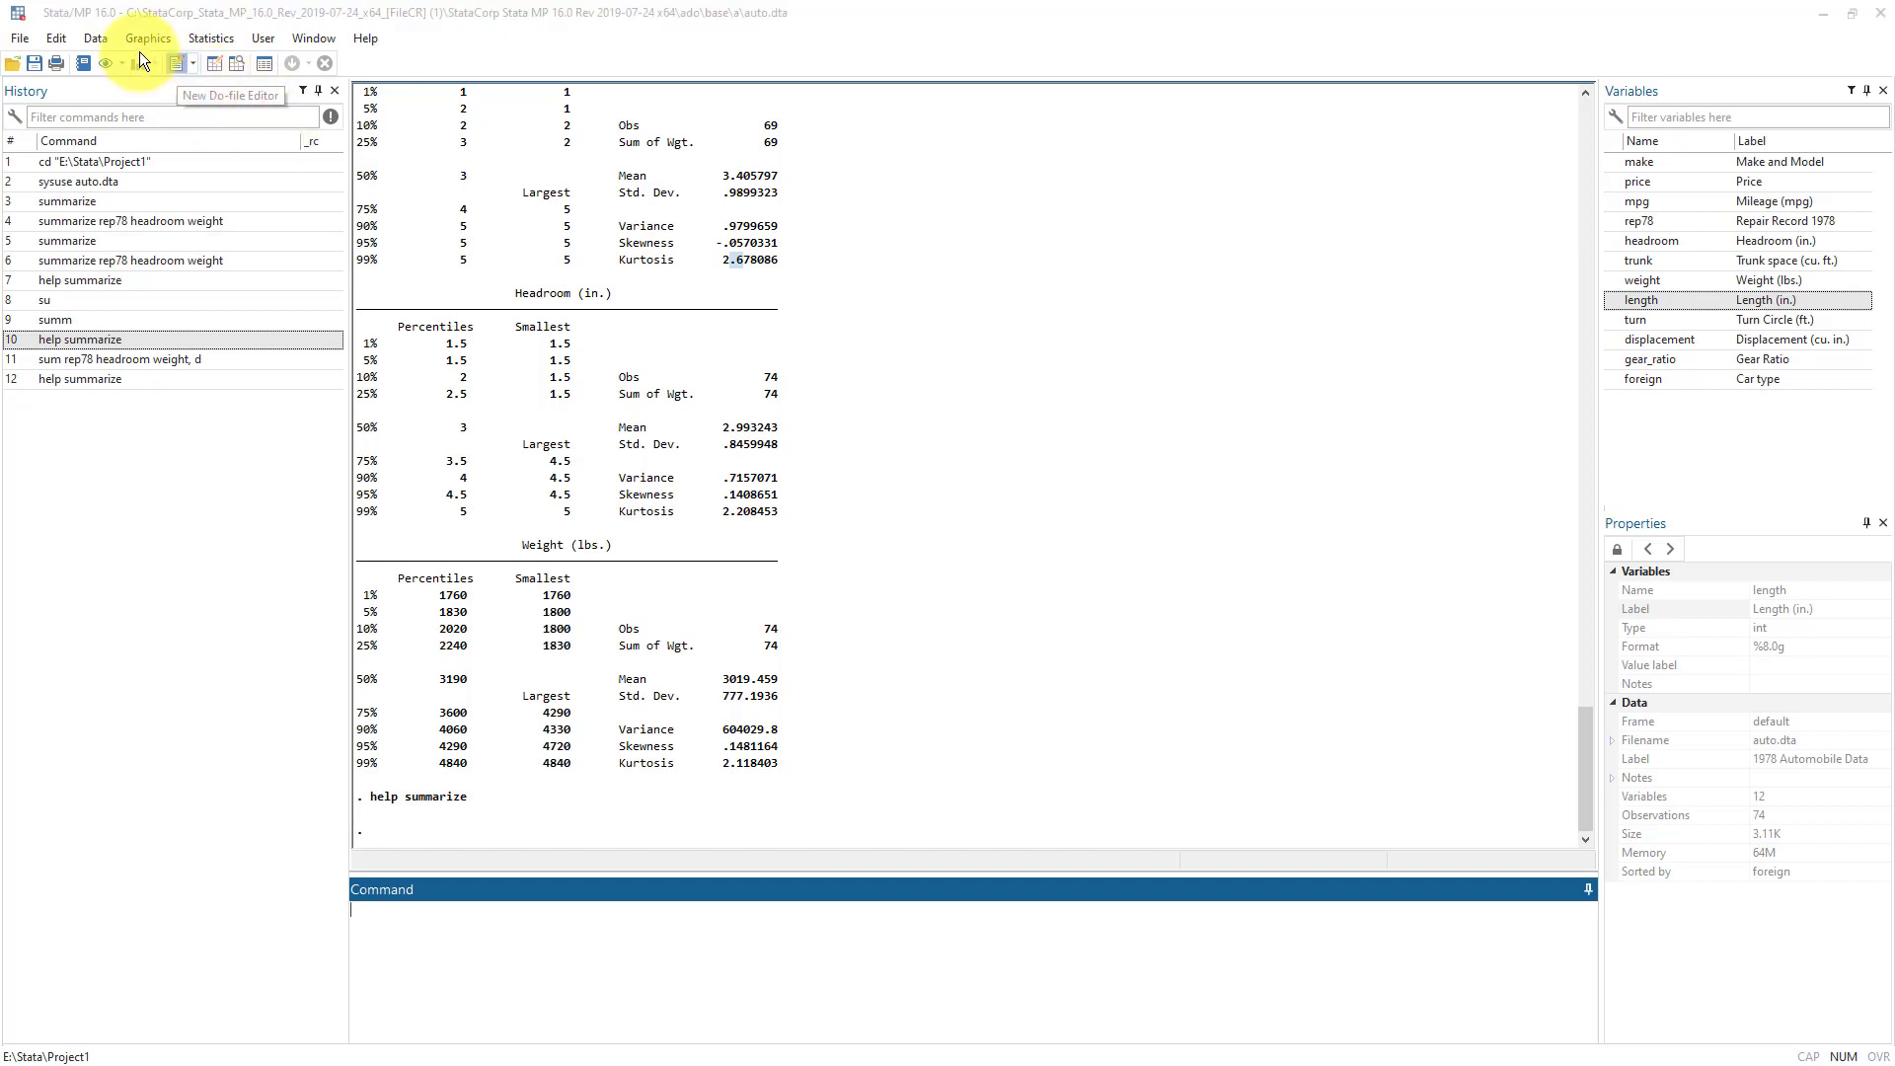
pyautogui.moveTo(1409, 144); pyautogui.dragTo(1421, 89)
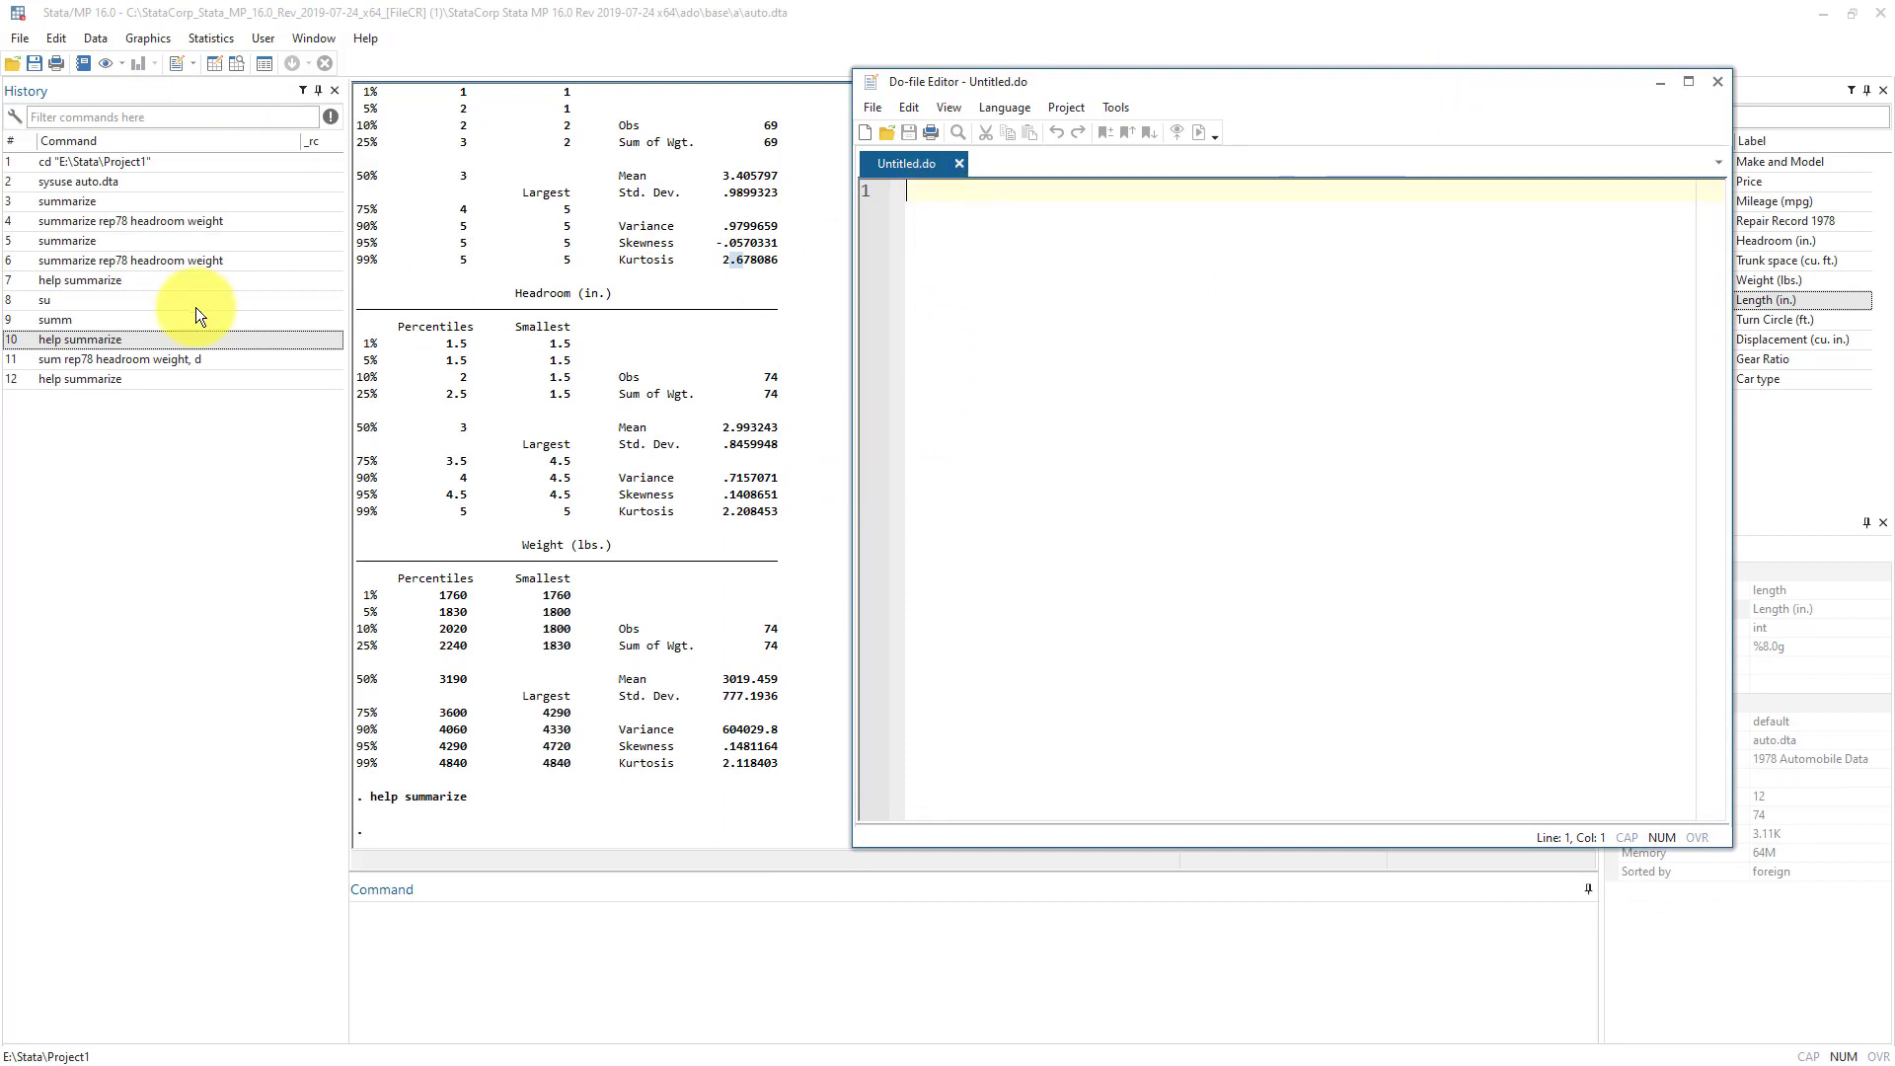
# Copy history commands 2, 3, 6 and 11, from sysuse auto.dta to sum rep78 headroom weight, d, into the empty do-file
pyautogui.click(108, 222)
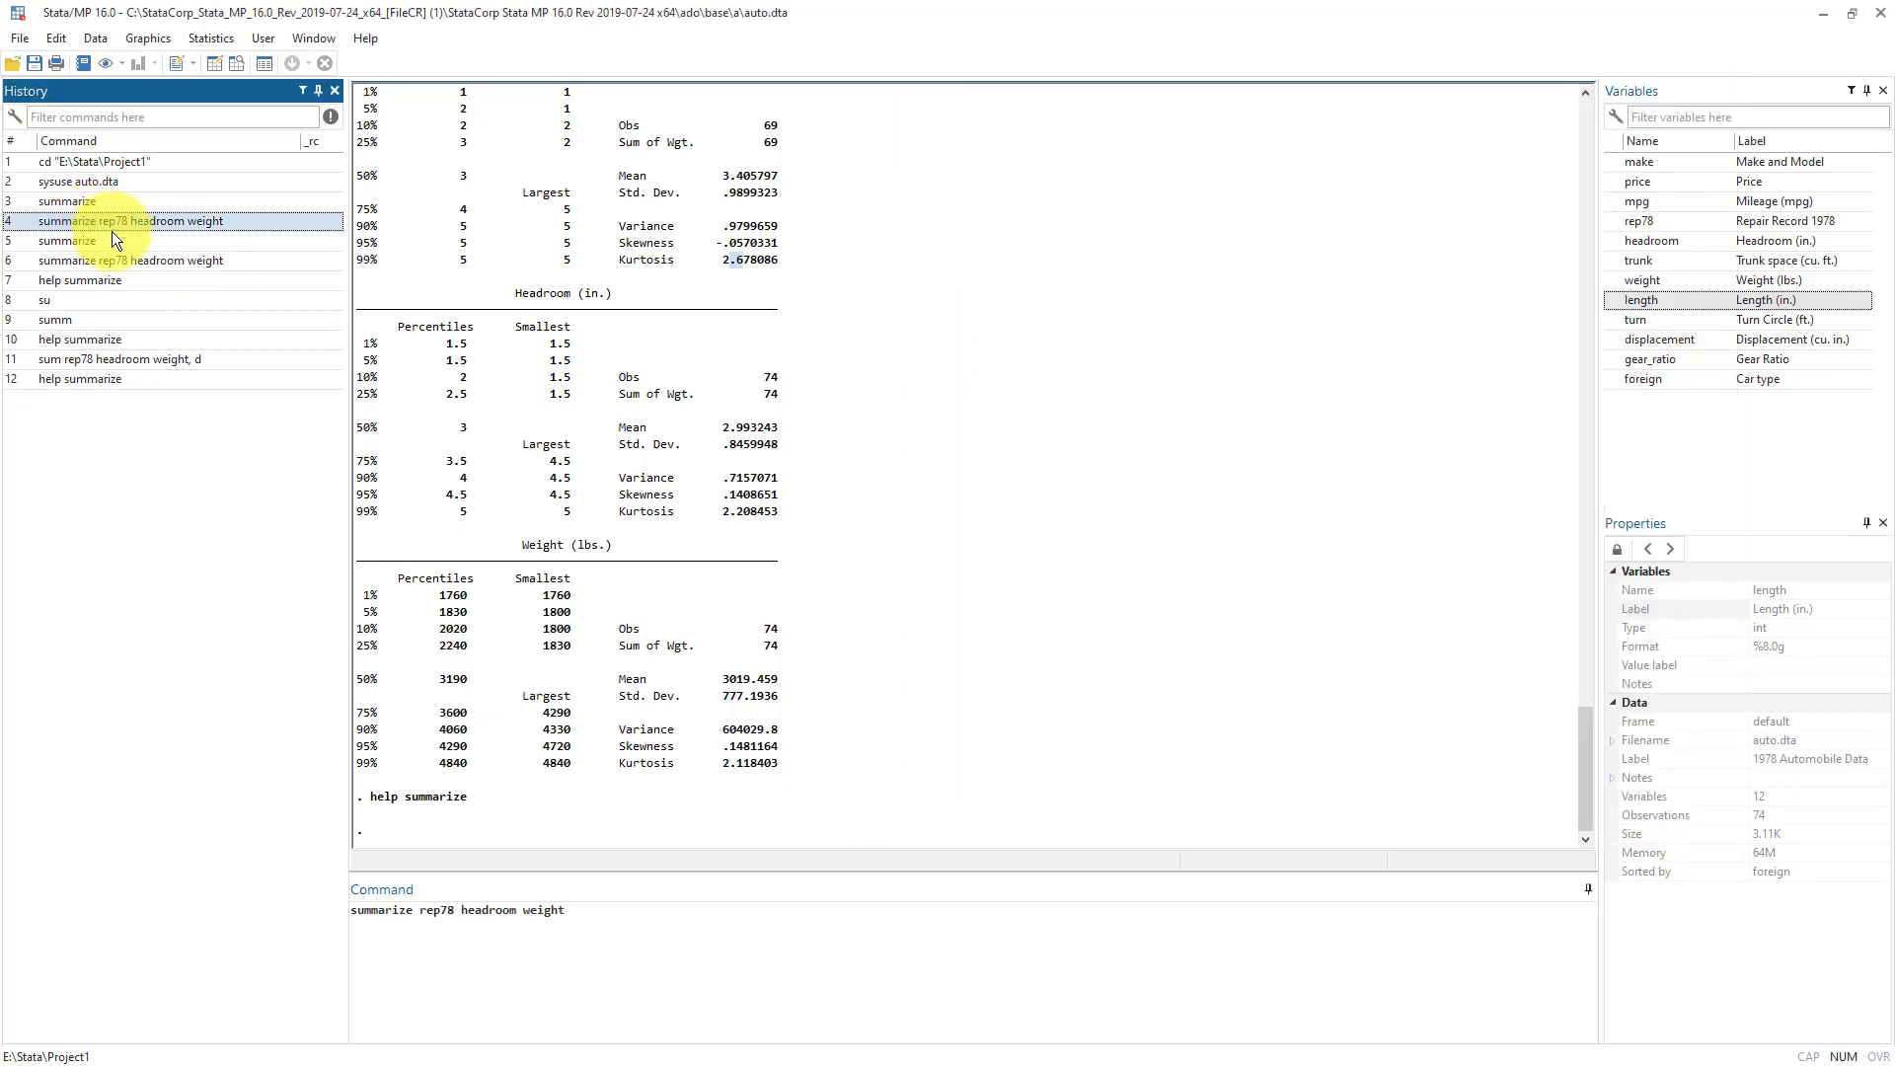
pyautogui.click(91, 182)
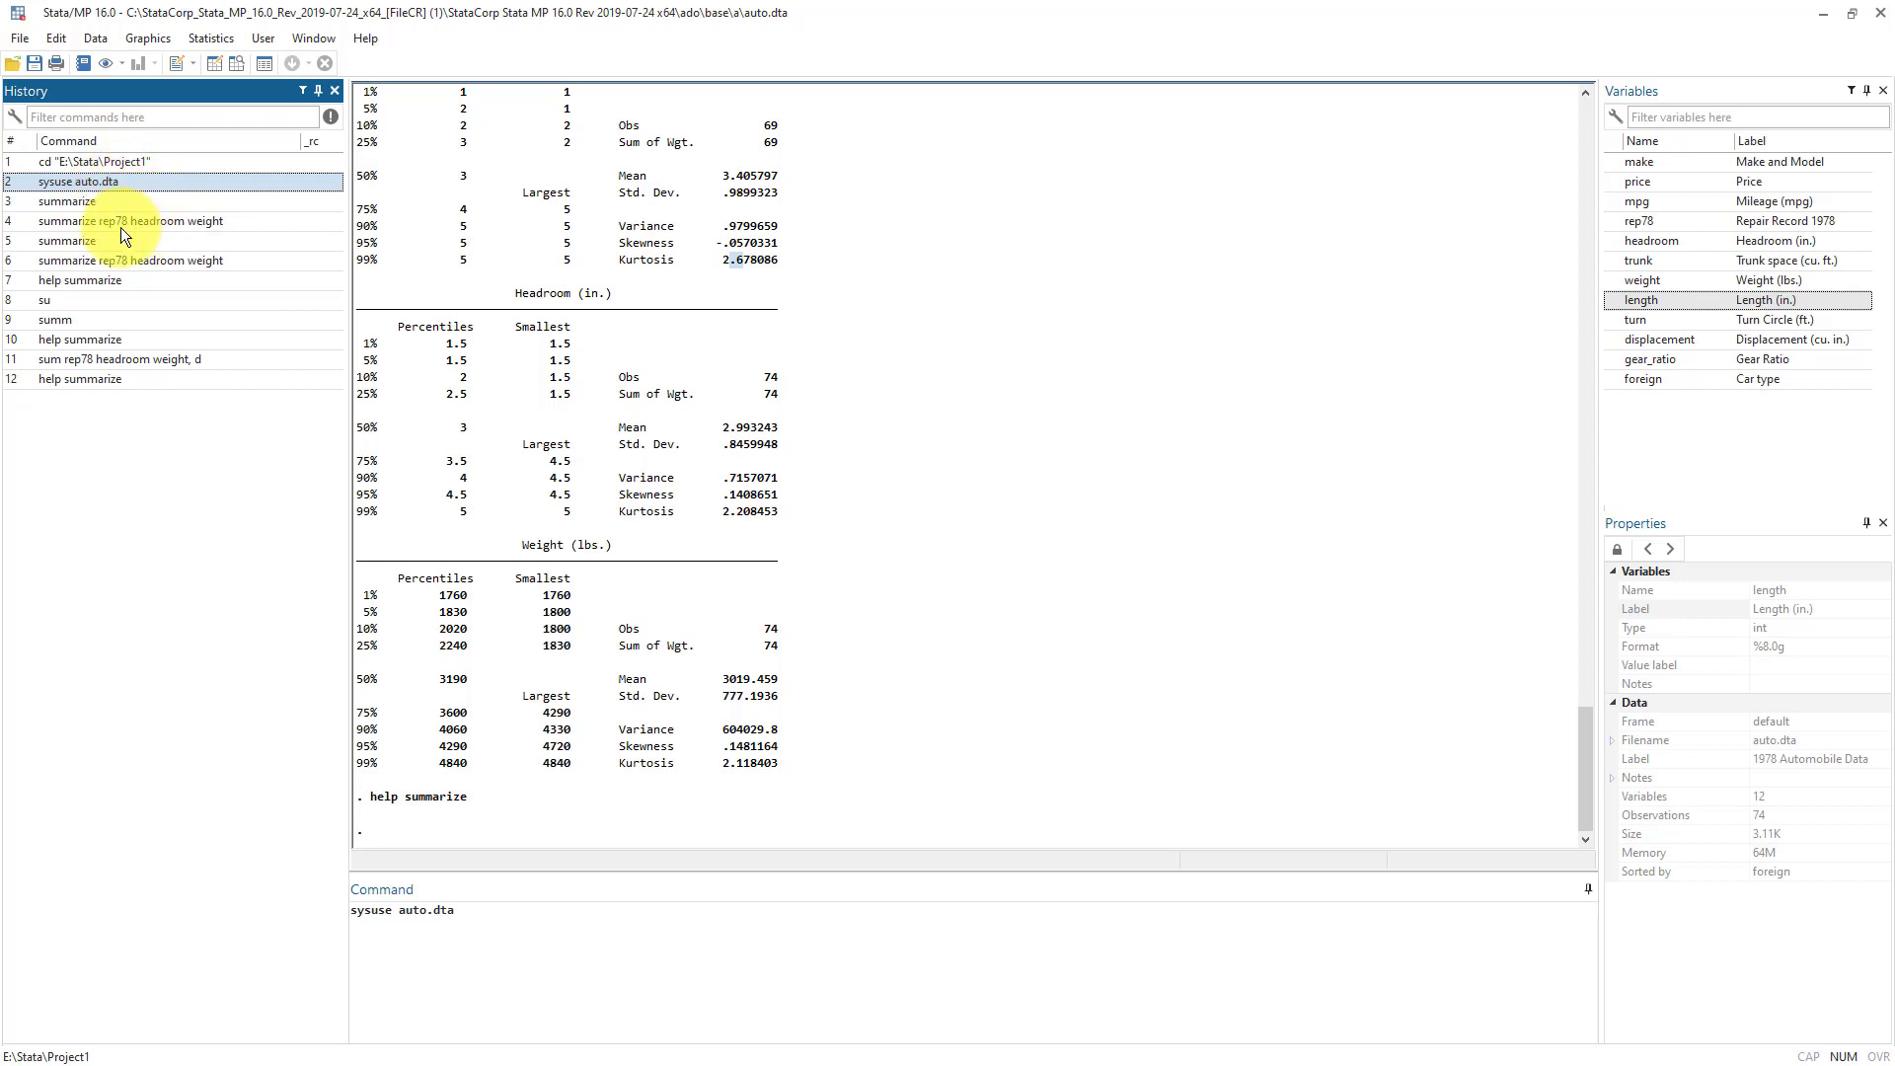
pyautogui.keyDown('shift'); pyautogui.click(79, 201); pyautogui.keyUp('shift')
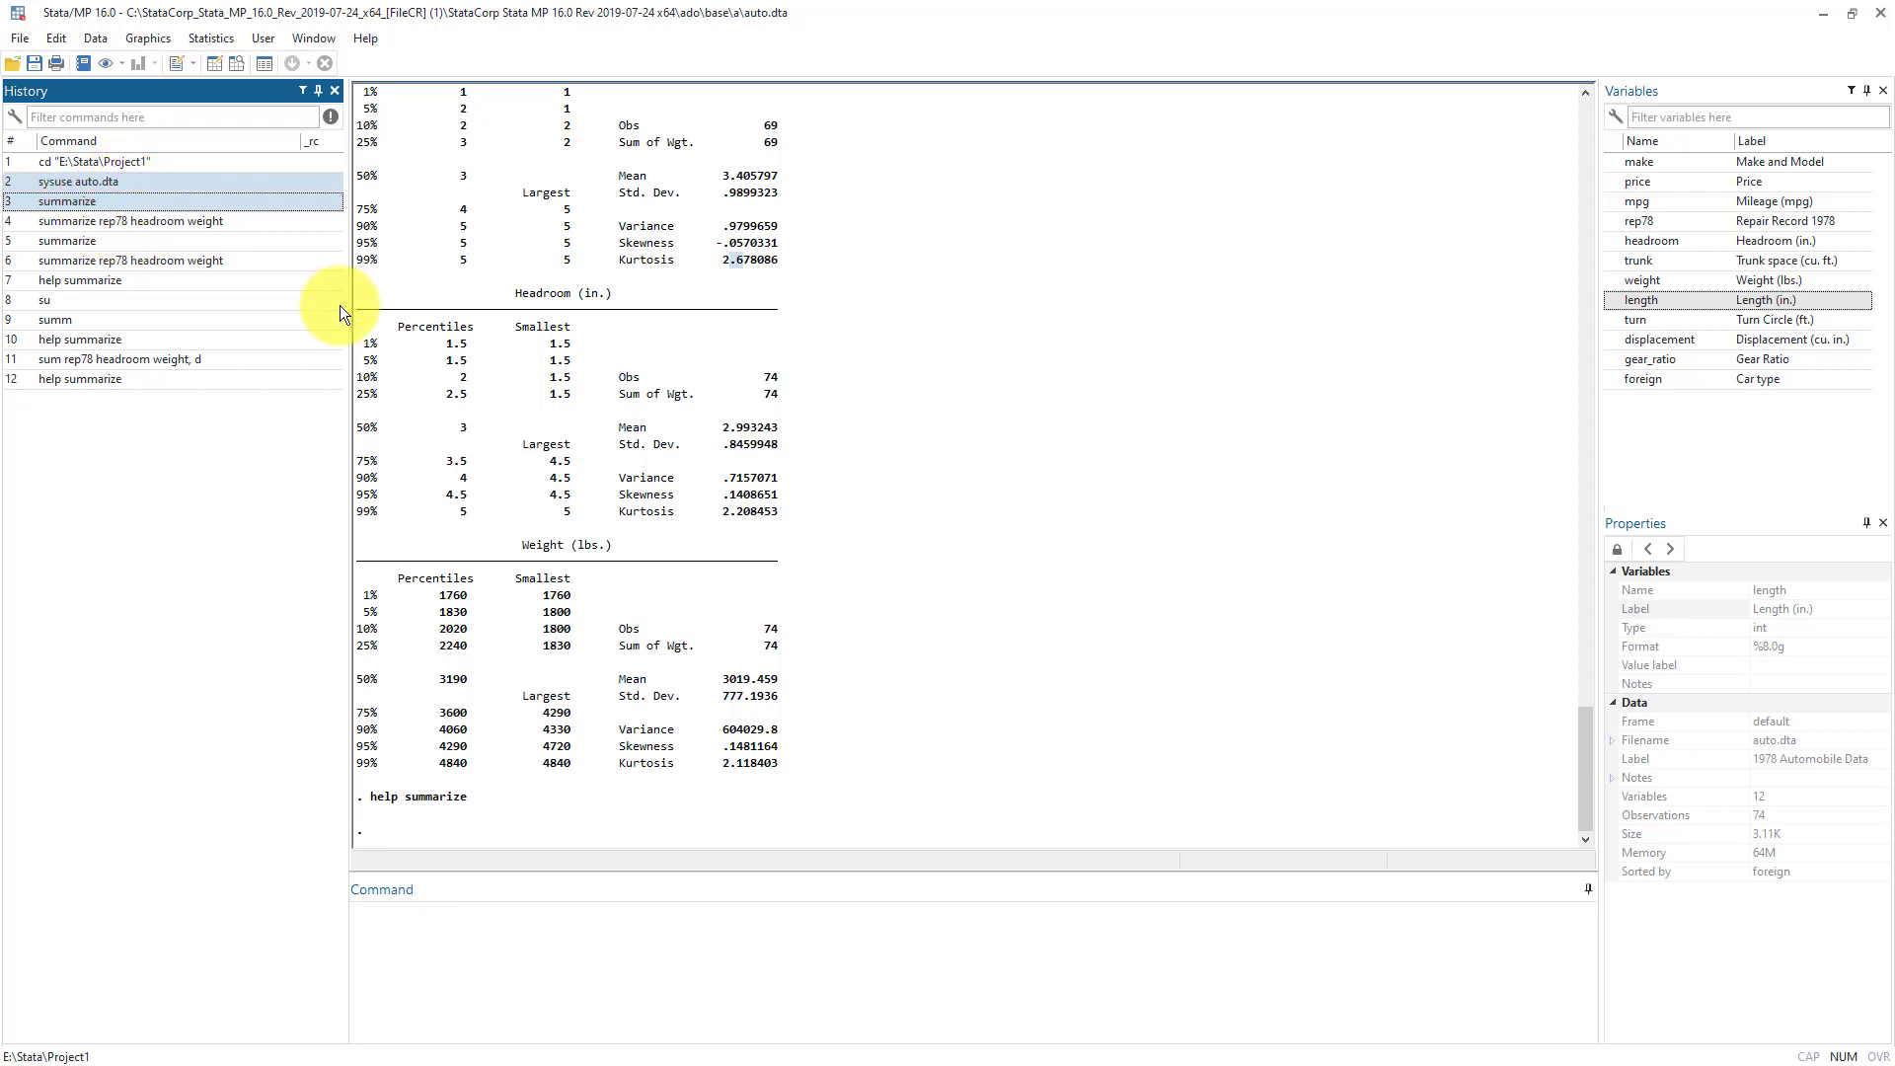
pyautogui.keyDown('ctrl'); pyautogui.click(92, 259); pyautogui.keyUp('ctrl')
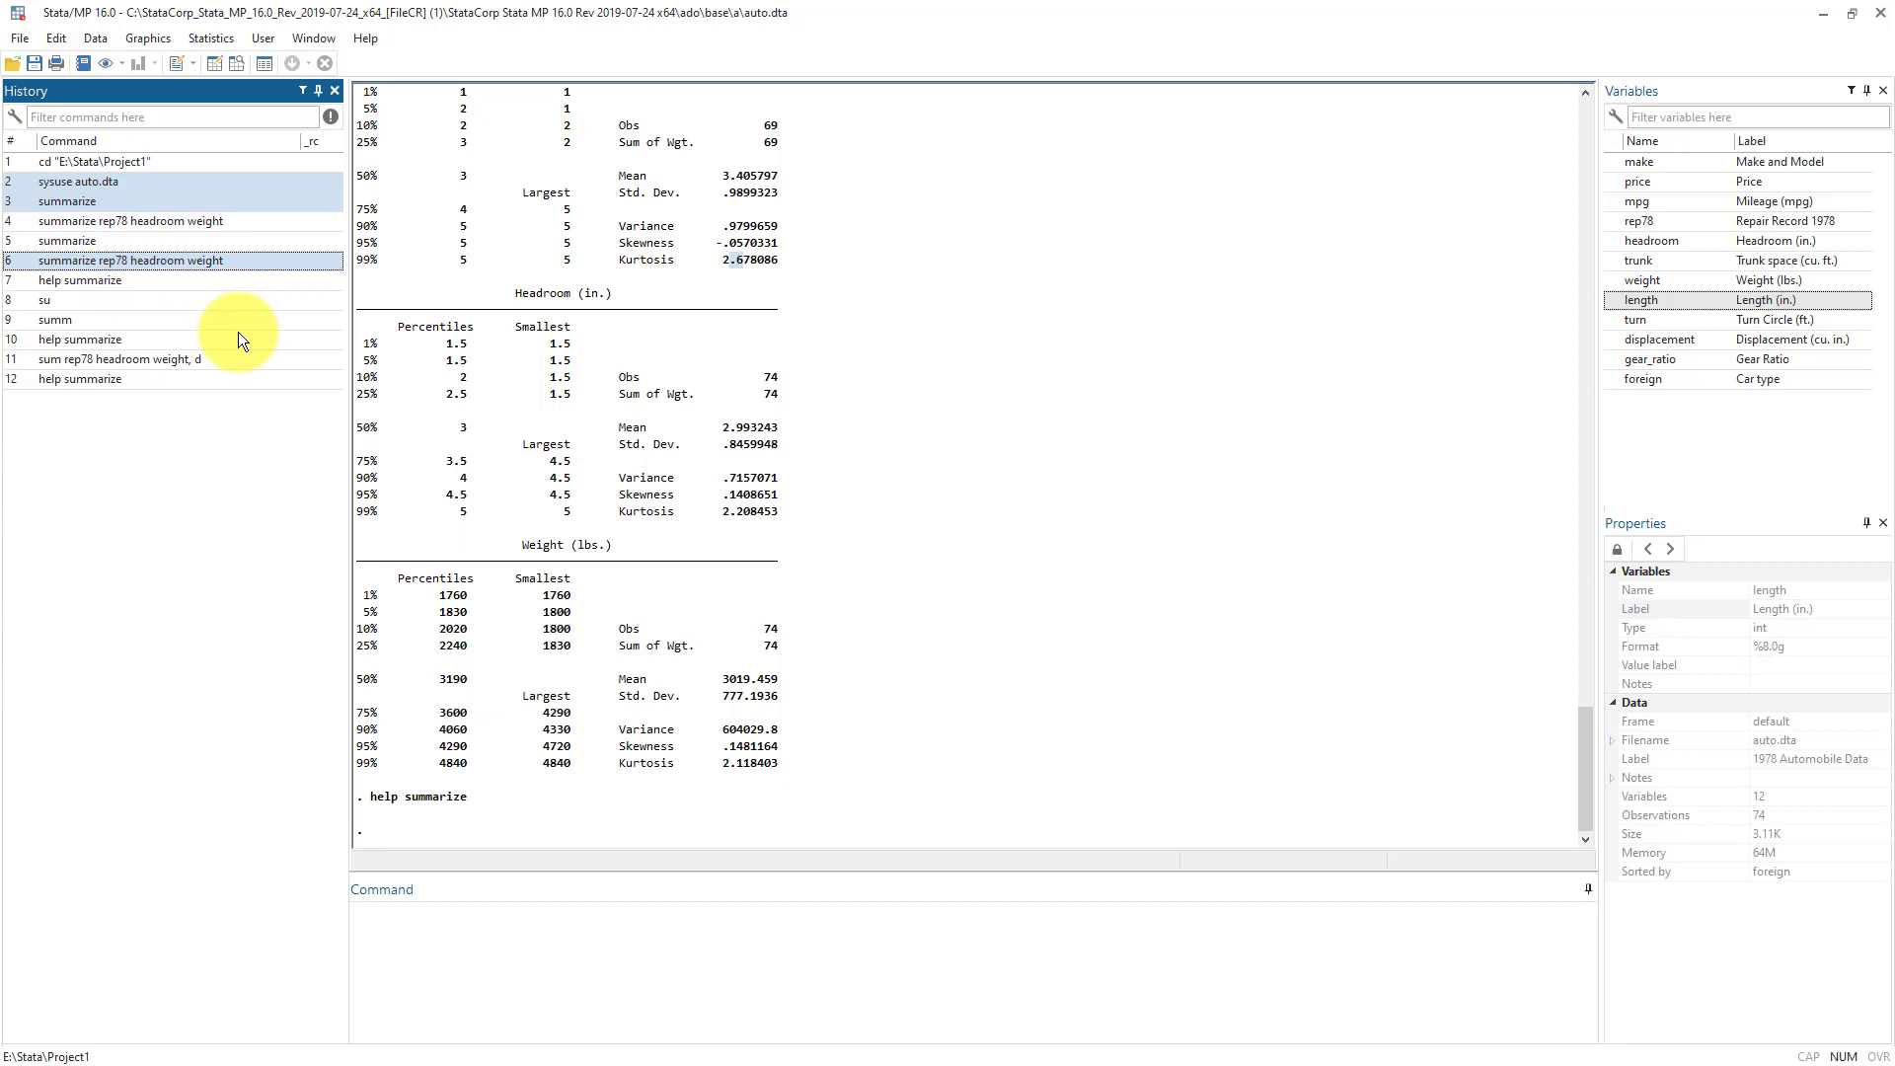
pyautogui.keyDown('ctrl'); pyautogui.click(93, 357); pyautogui.keyUp('ctrl')
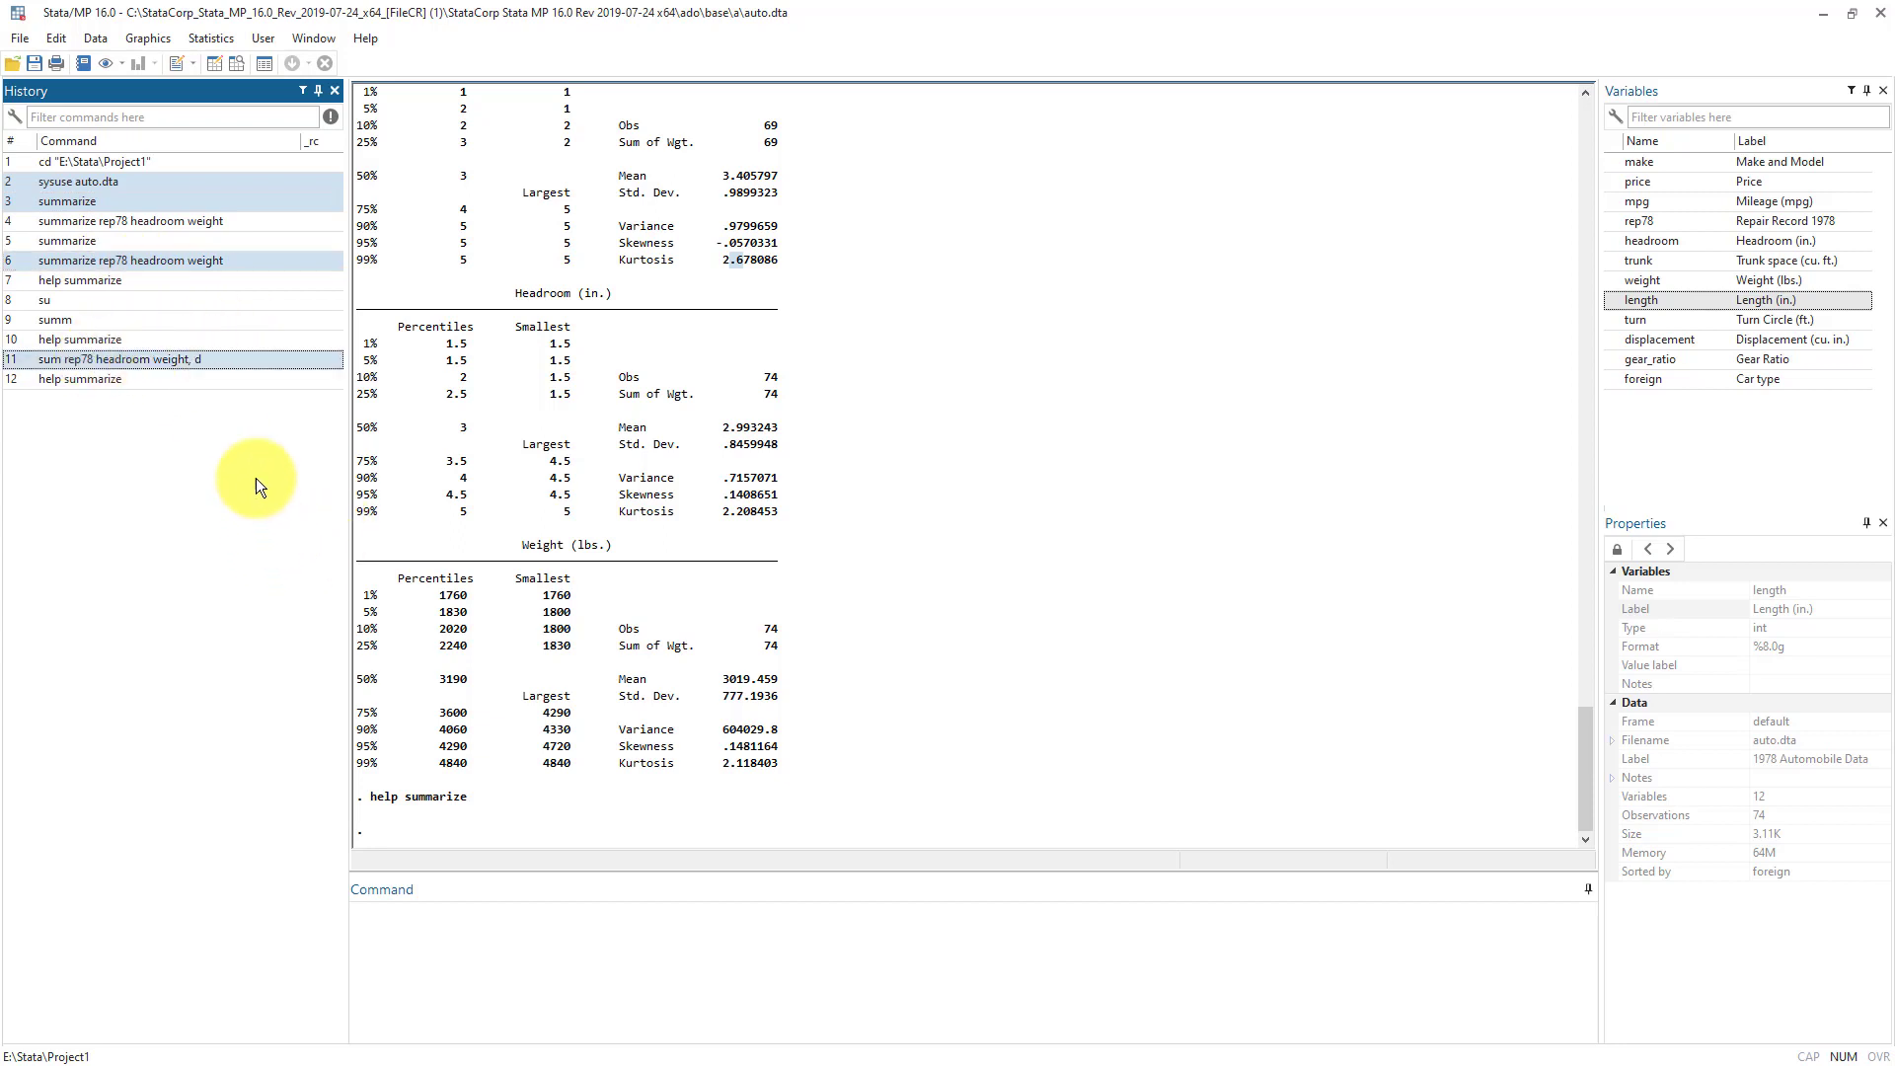
pyautogui.rightClick(186, 267)
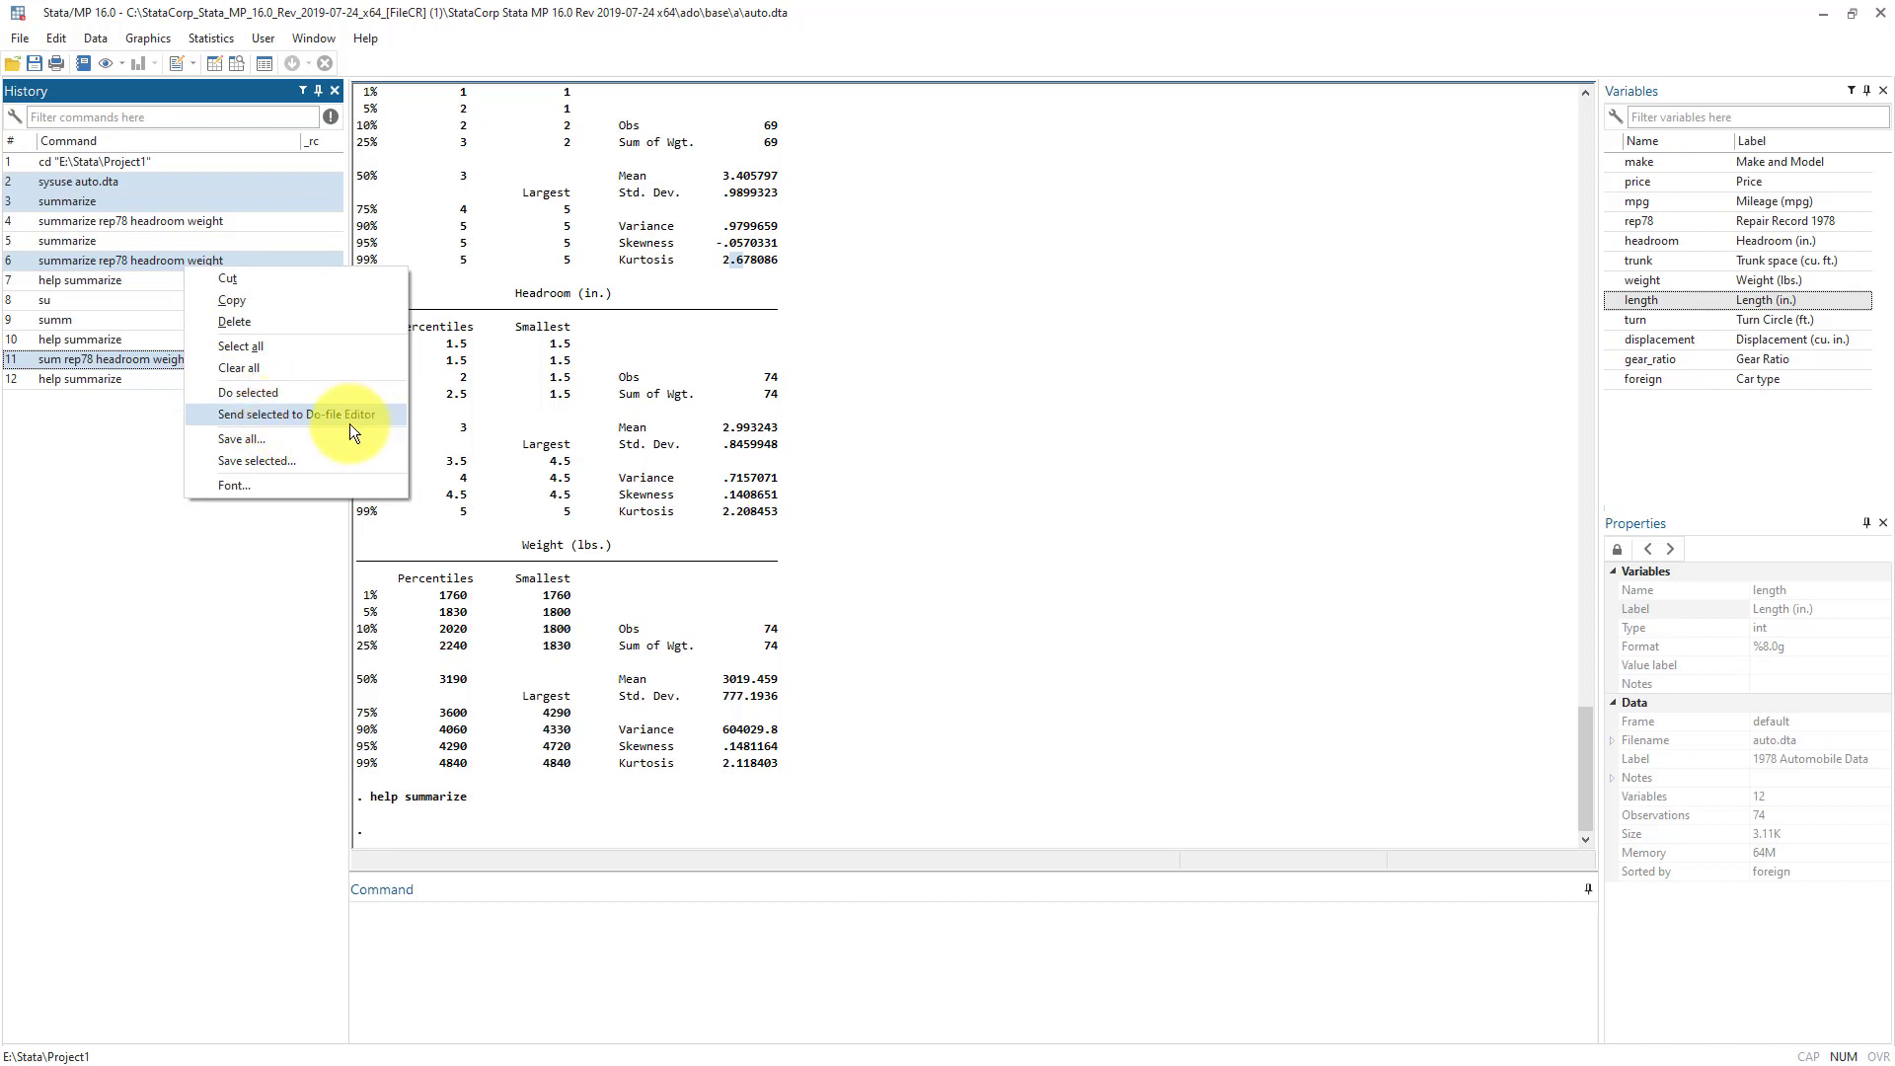
pyautogui.click(239, 301)
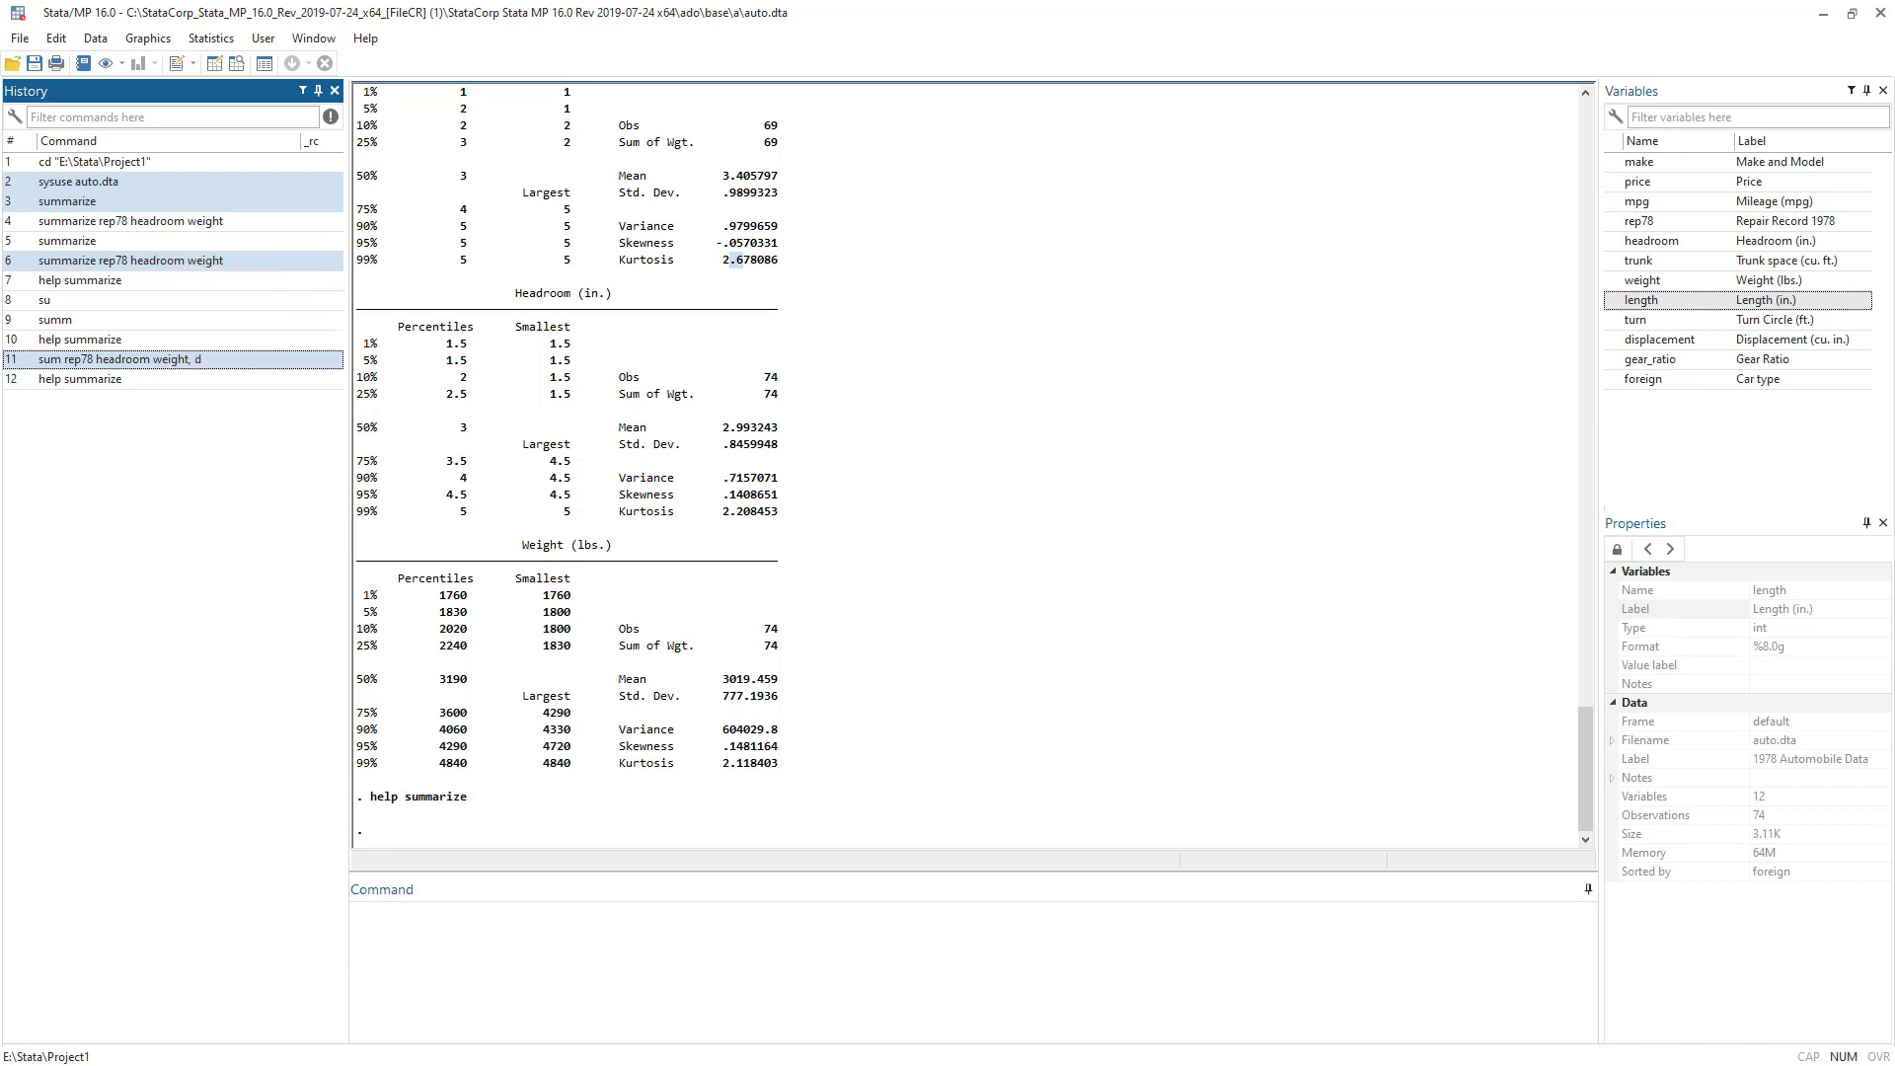
pyautogui.hotkey('alt', 'Tab')
pyautogui.rightClick(967, 214)
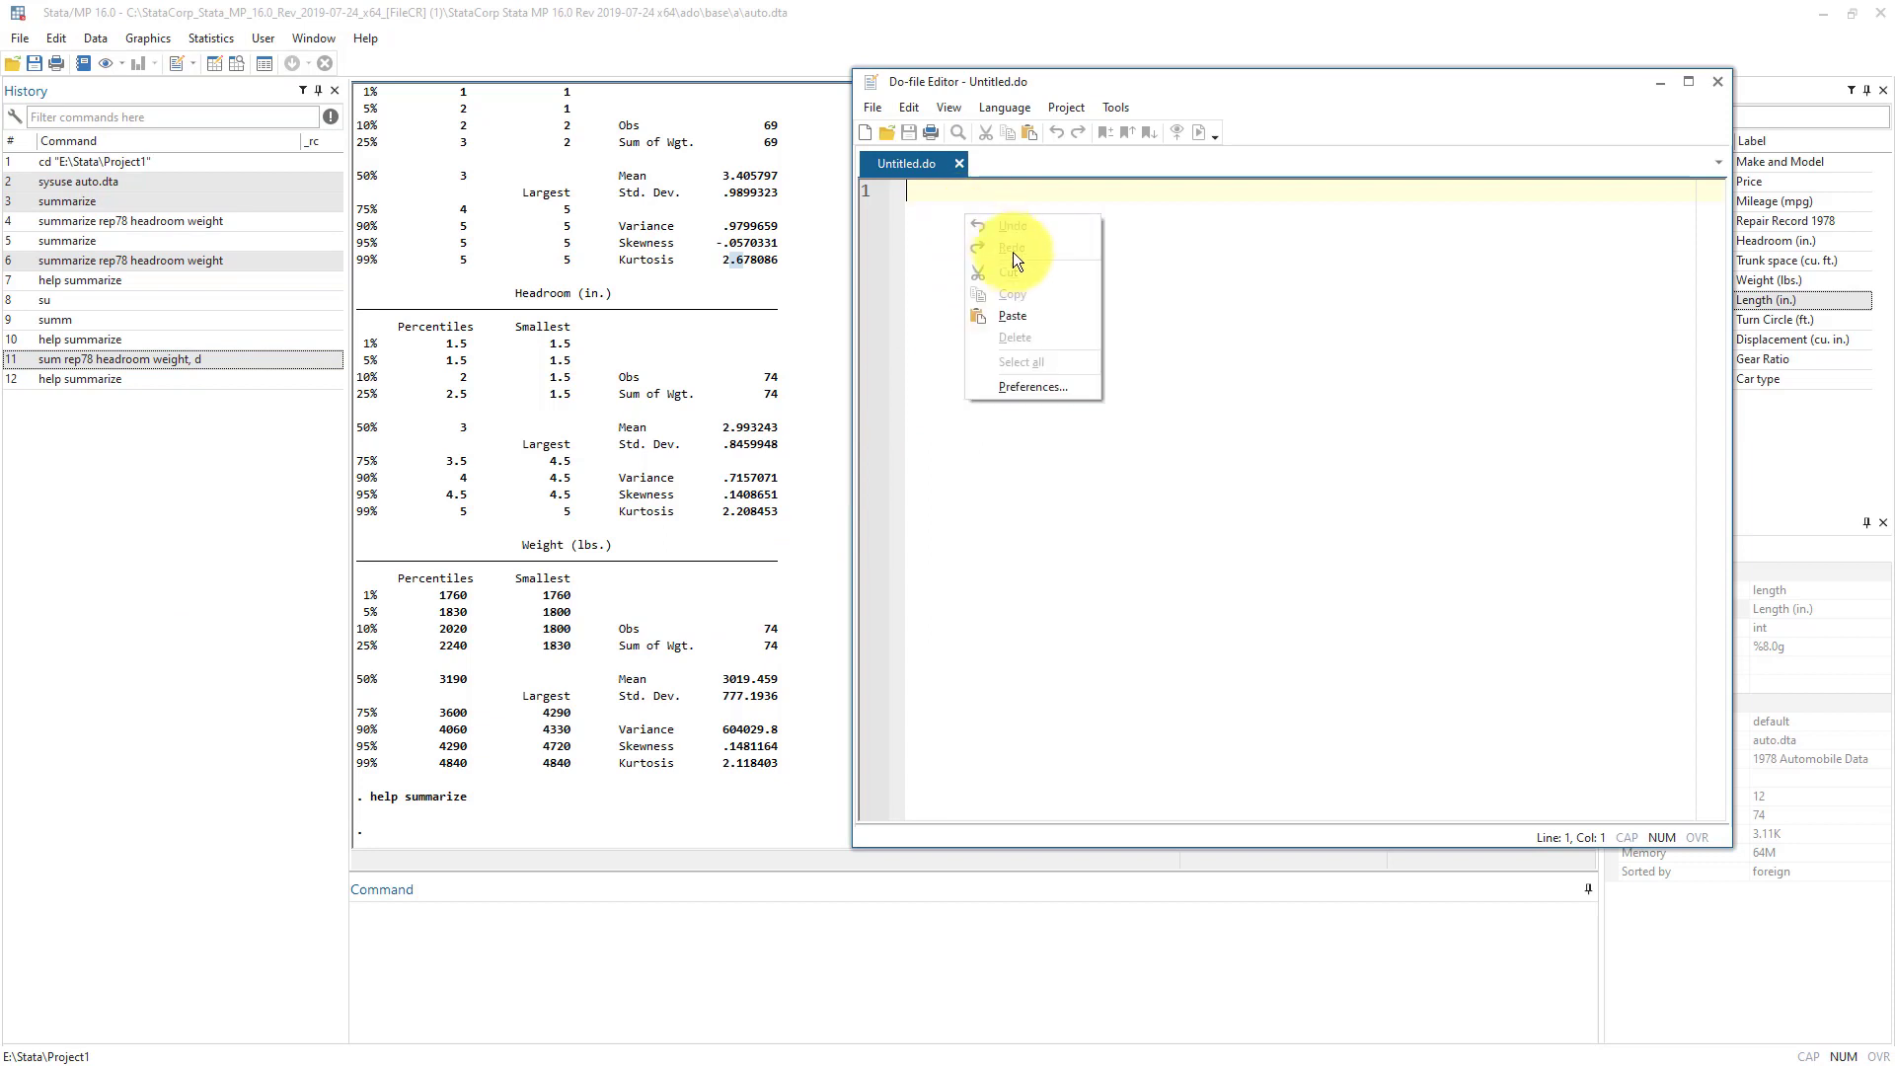
pyautogui.click(1031, 311)
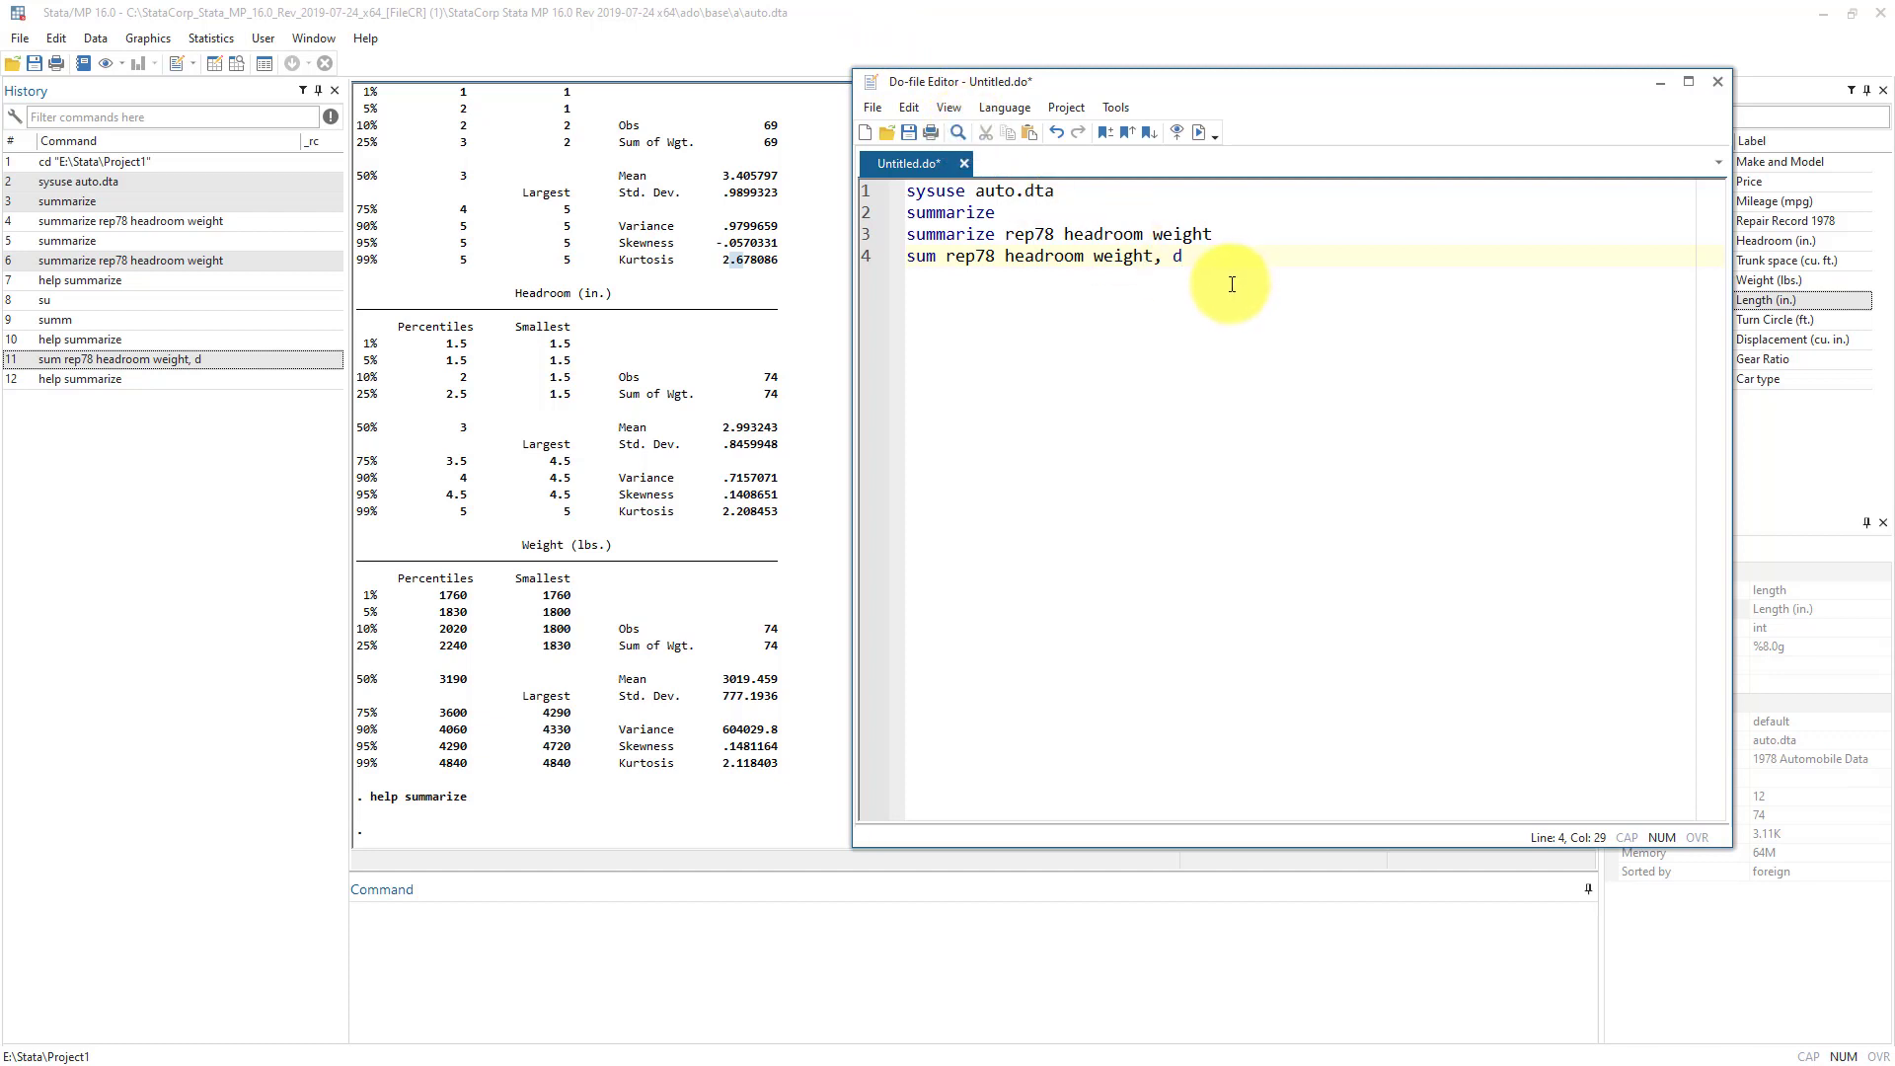
# Run clear in the command line to remove the auto dataset from memory
pyautogui.click(752, 928)
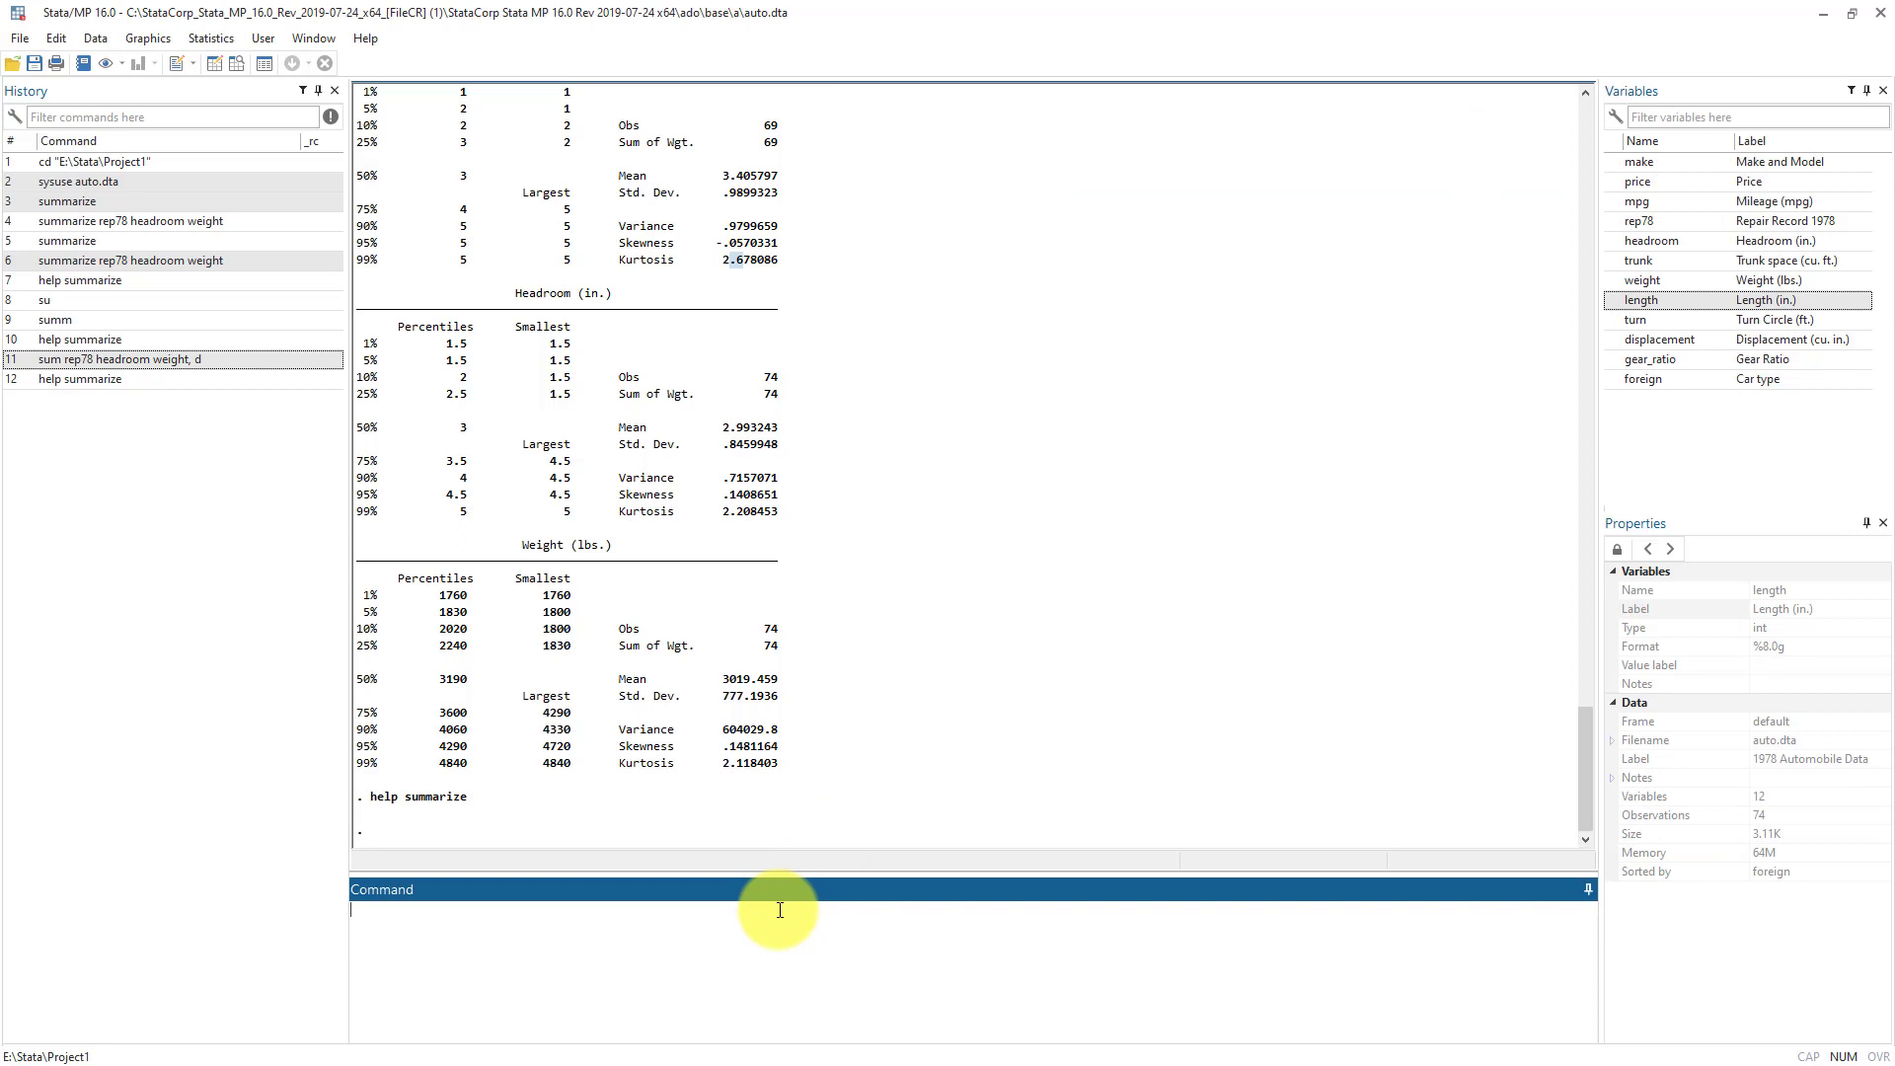
pyautogui.write('clear')
pyautogui.press('Return')
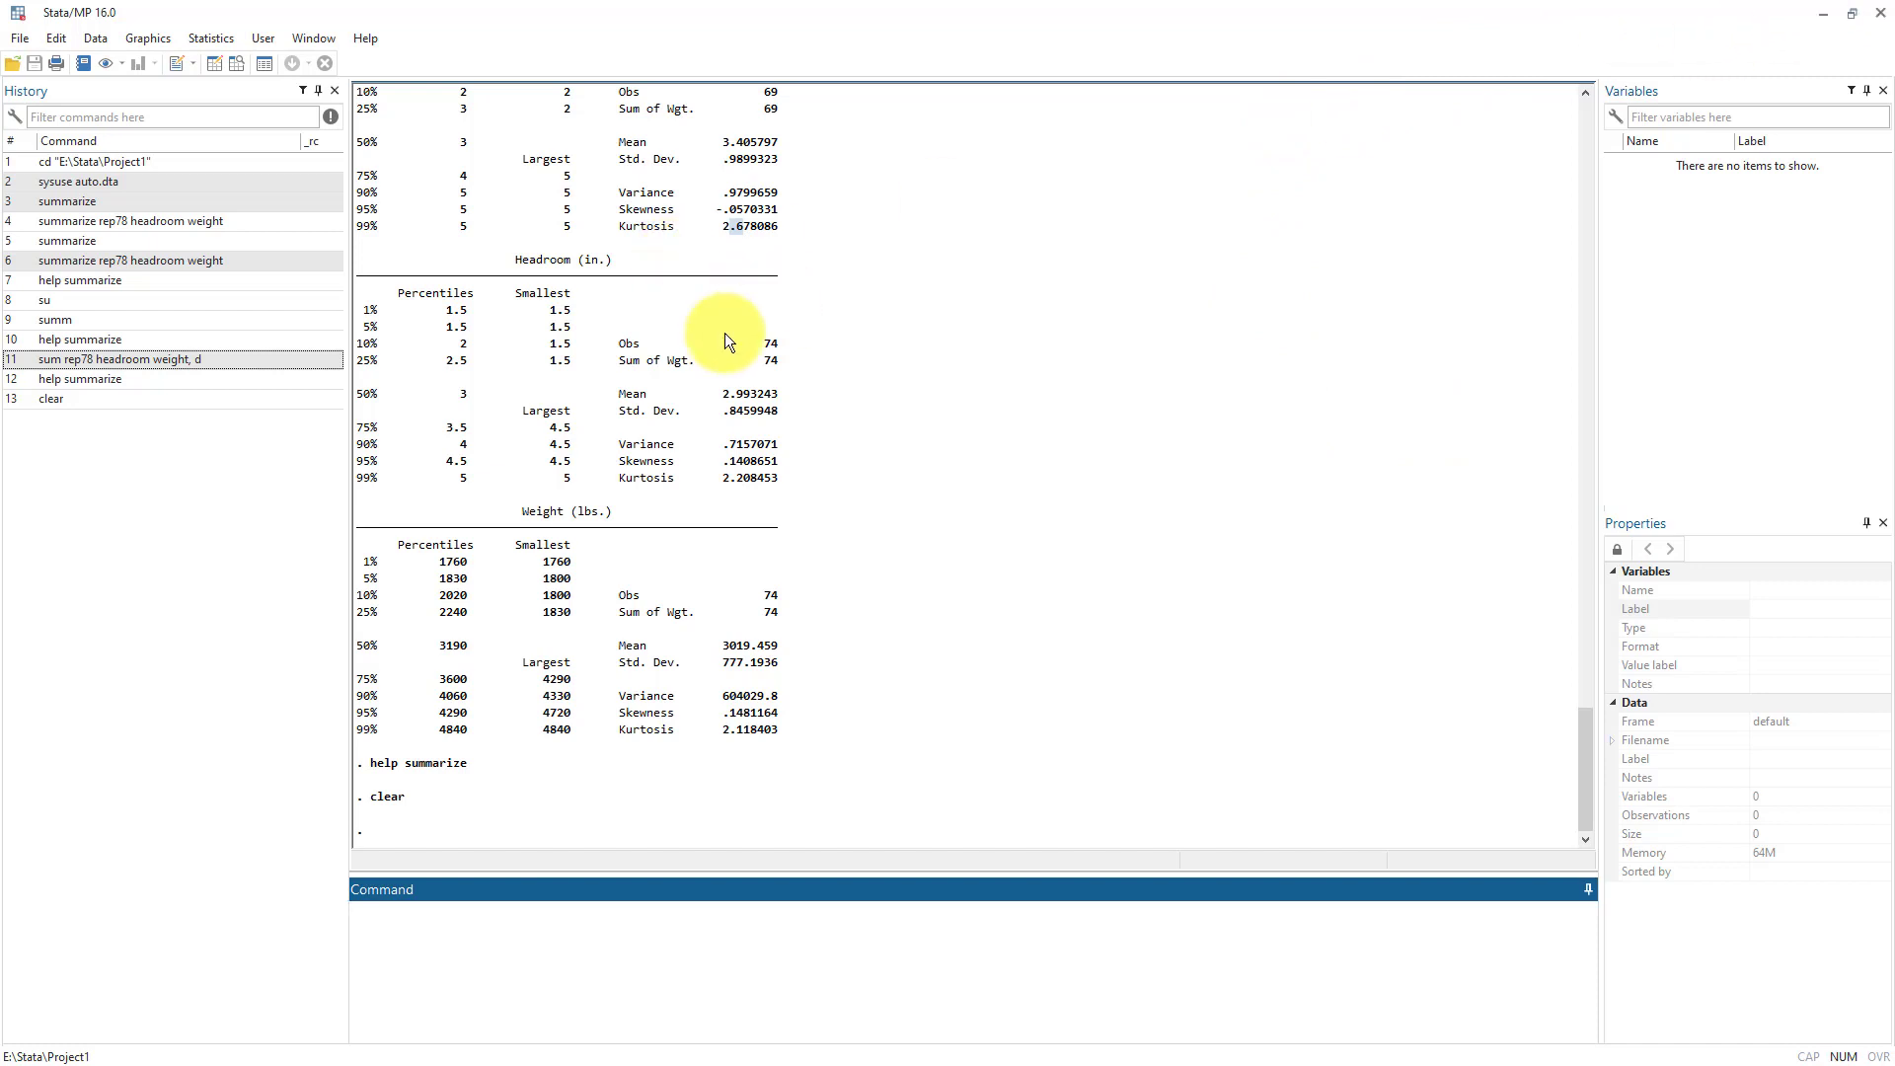
# Save the do-file as sample on Local Disk (E:) and close the Do-file Editor
pyautogui.hotkey('alt', 'Tab')
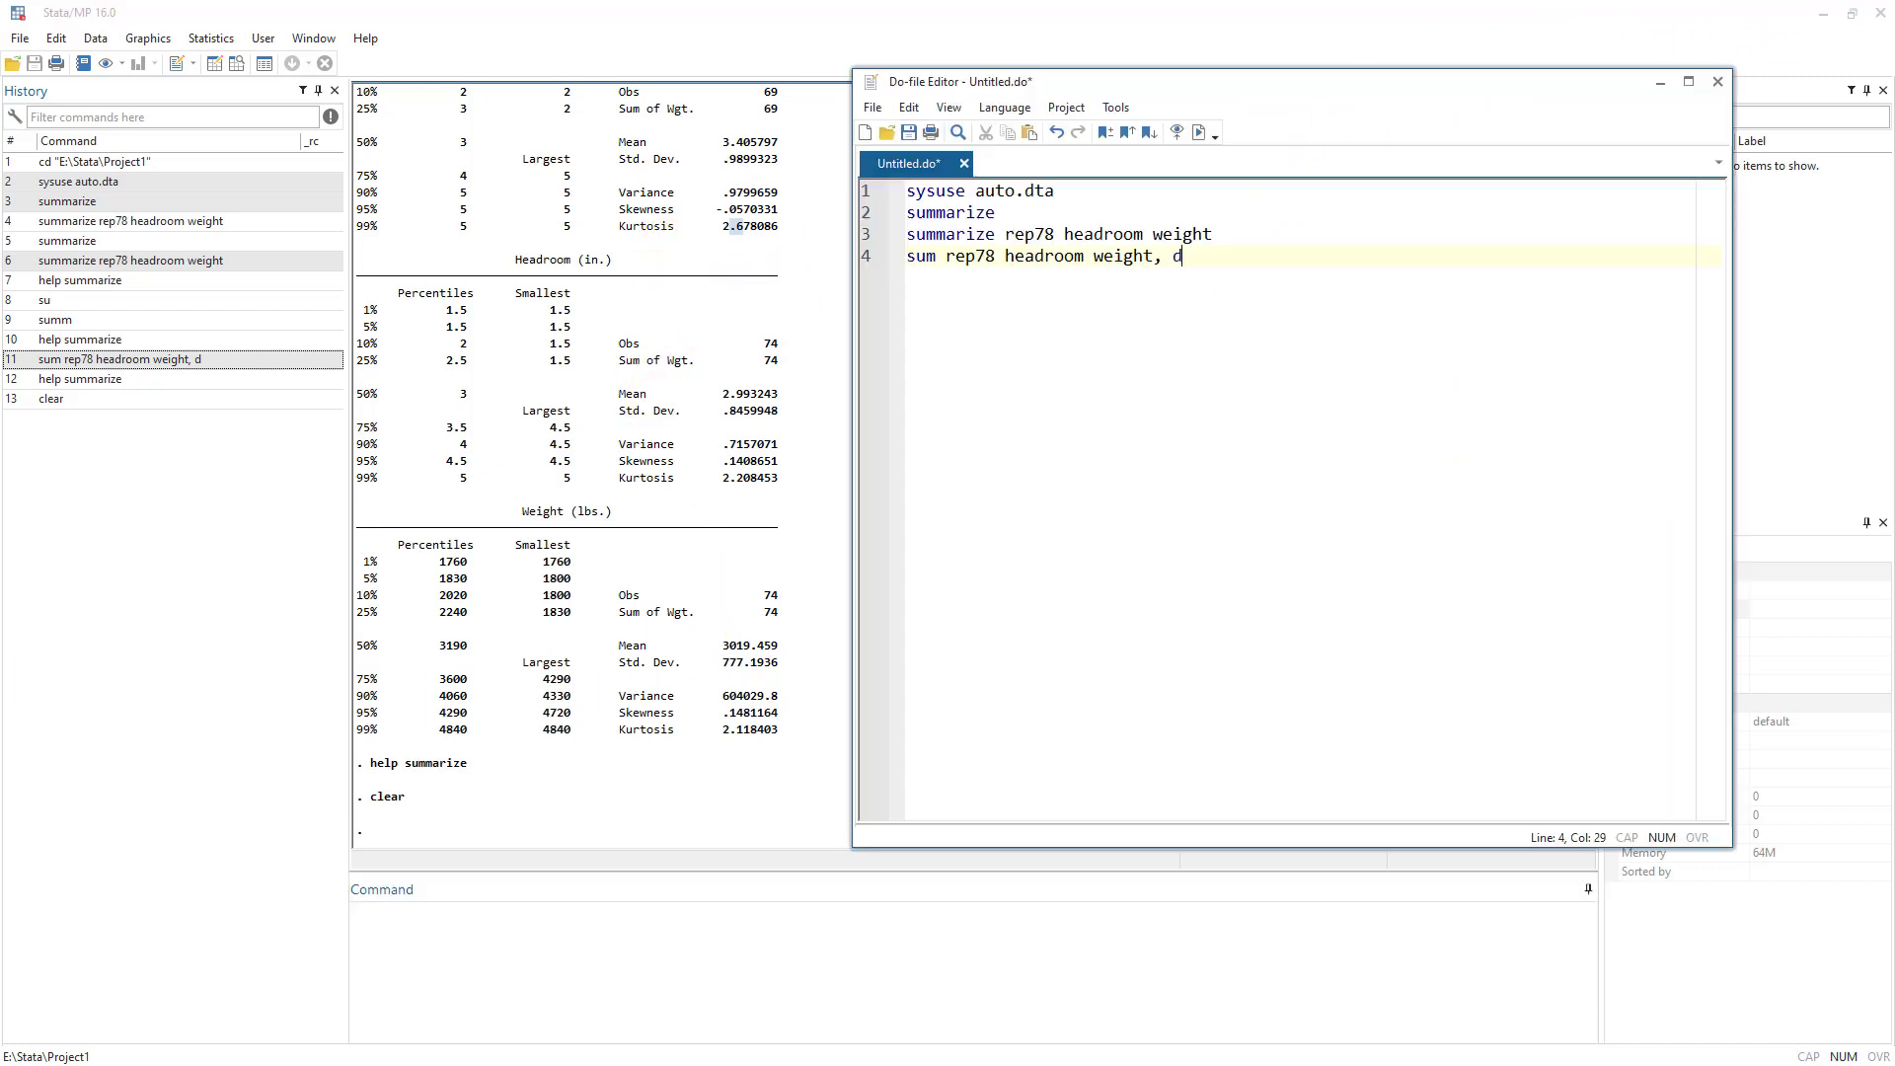
pyautogui.click(909, 131)
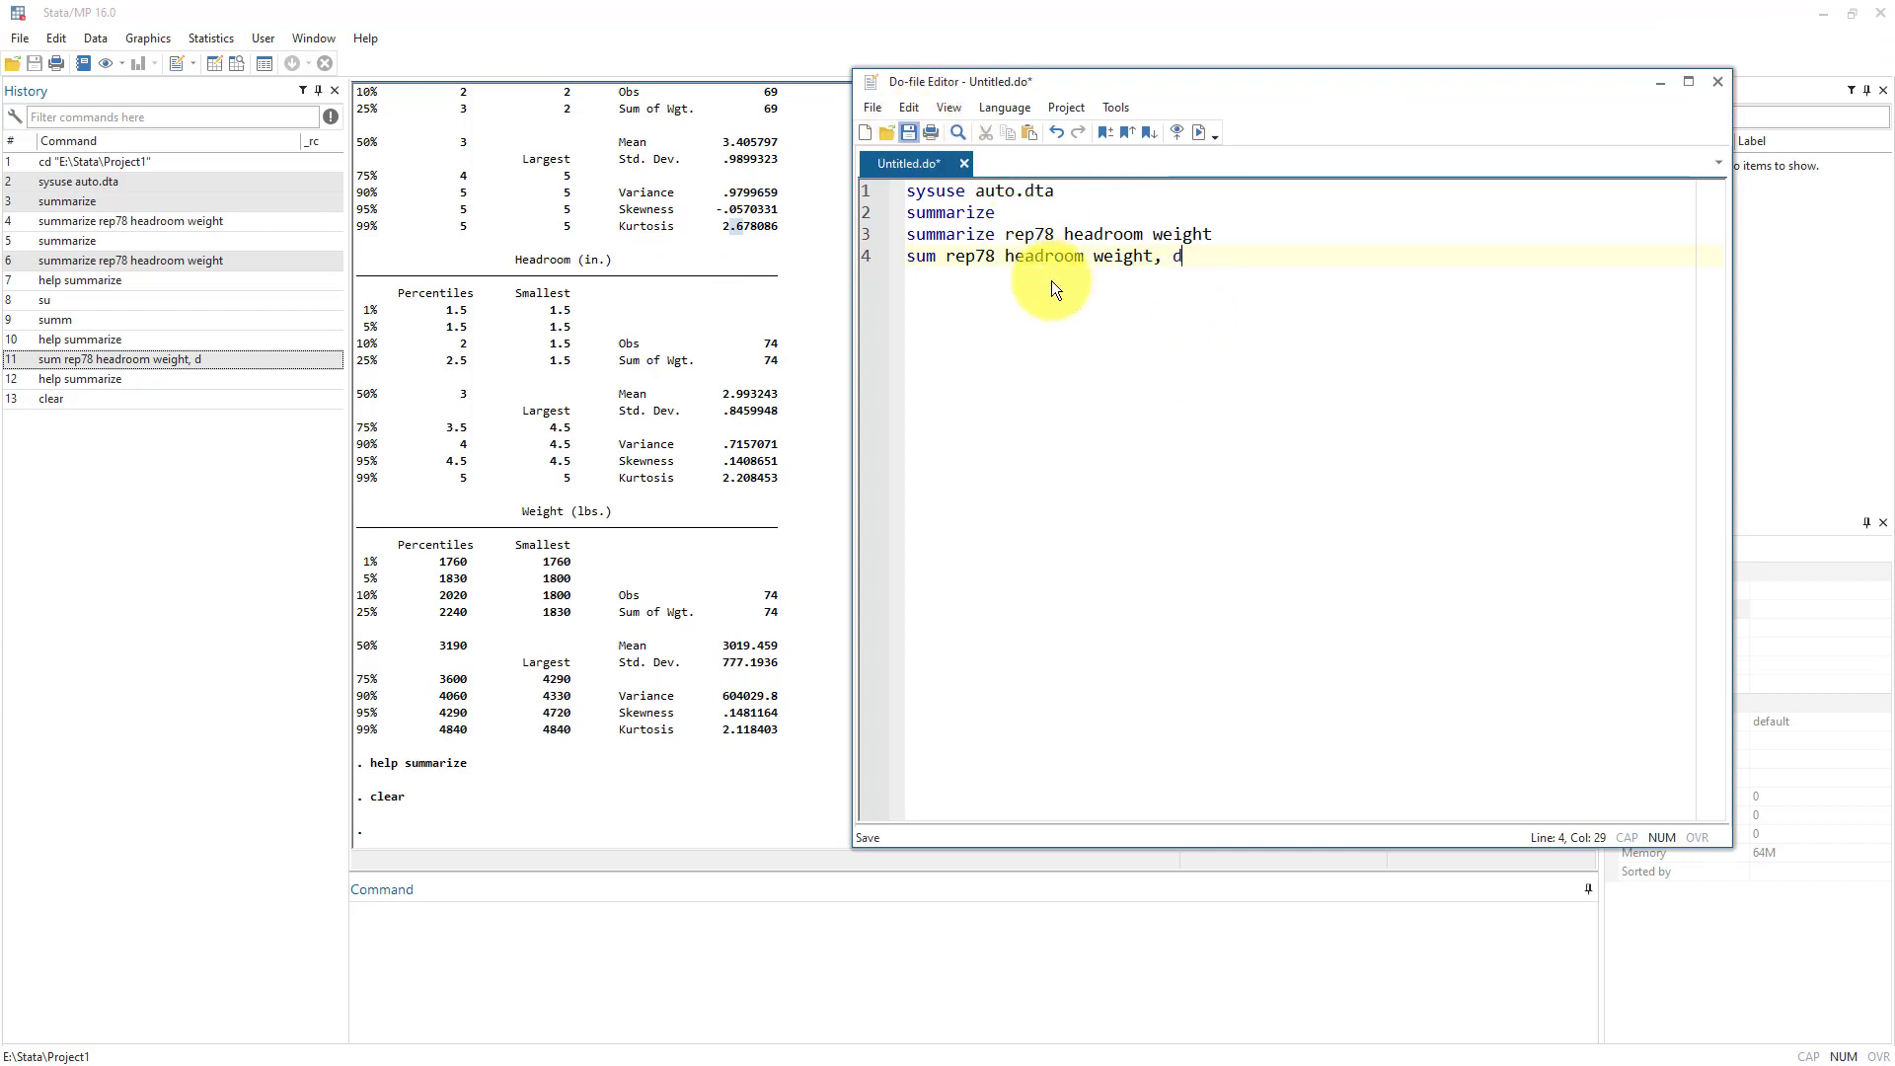
pyautogui.click(1196, 254)
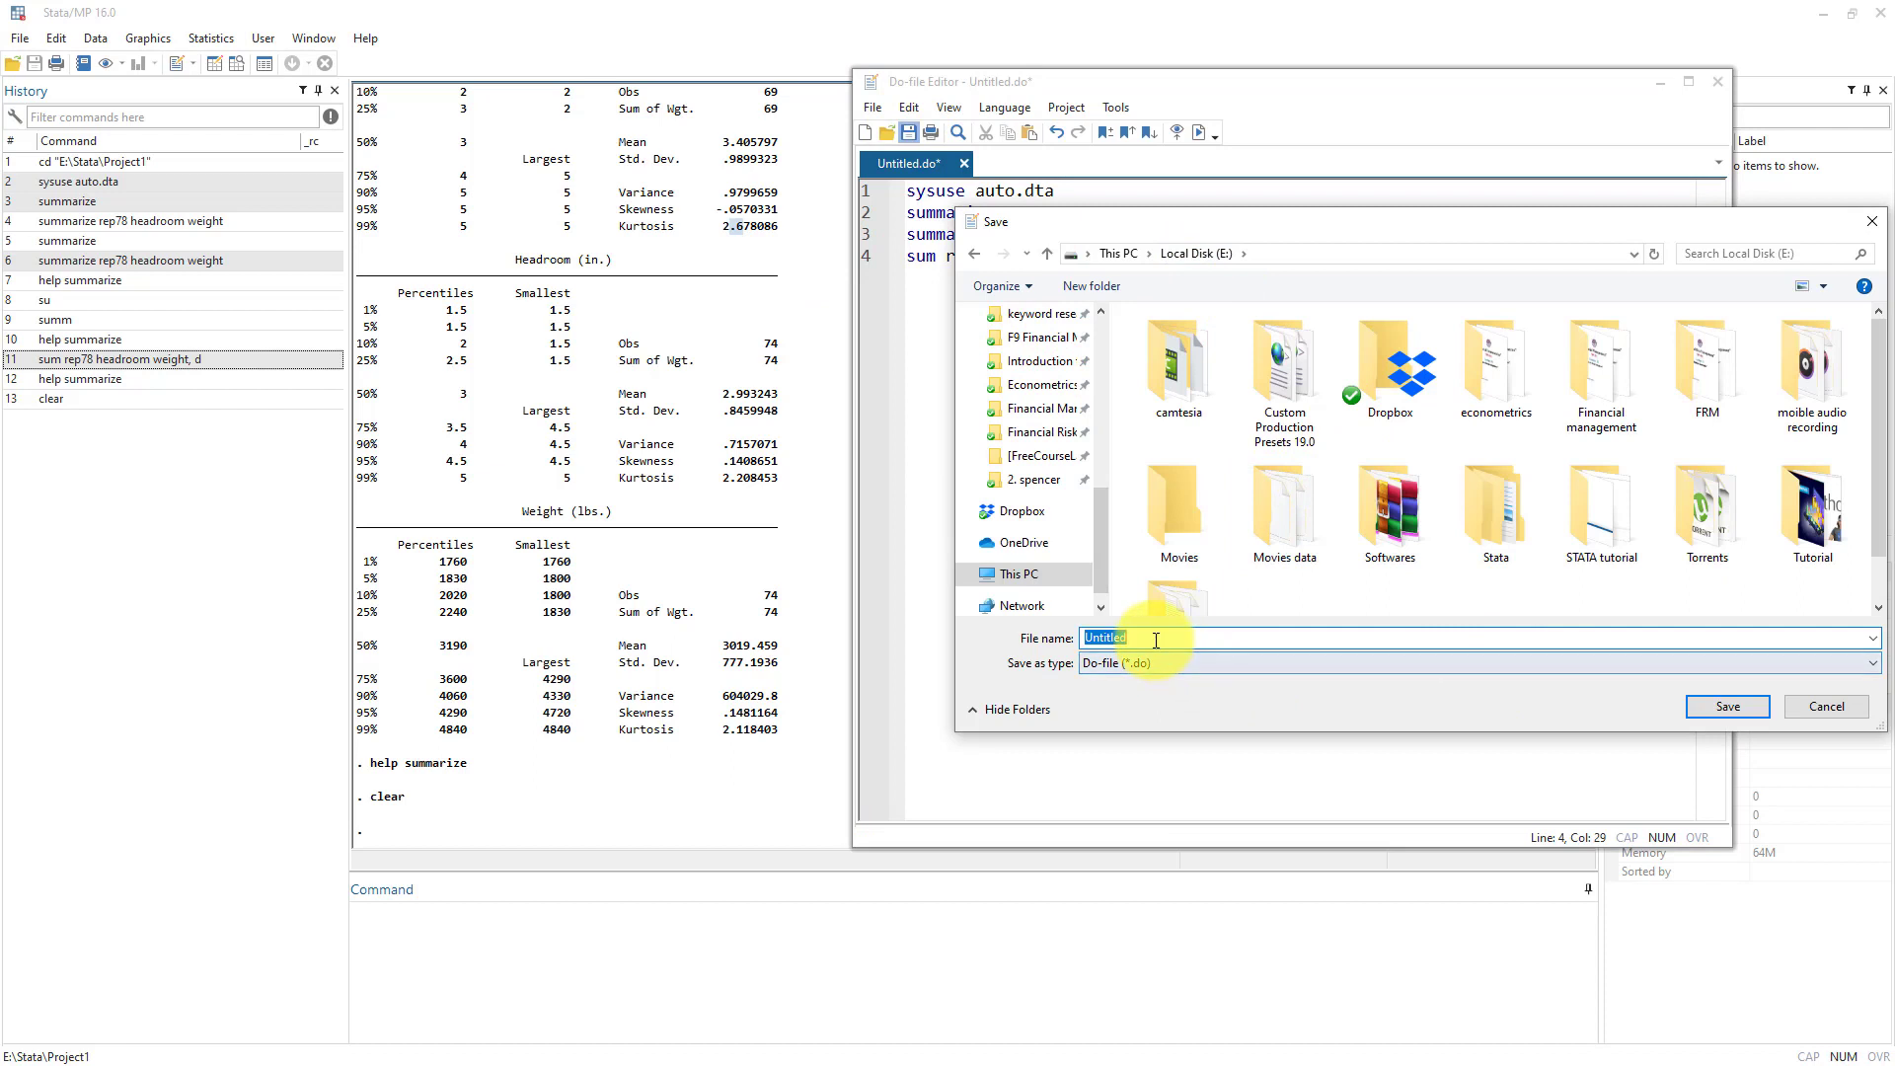
pyautogui.write('sample')
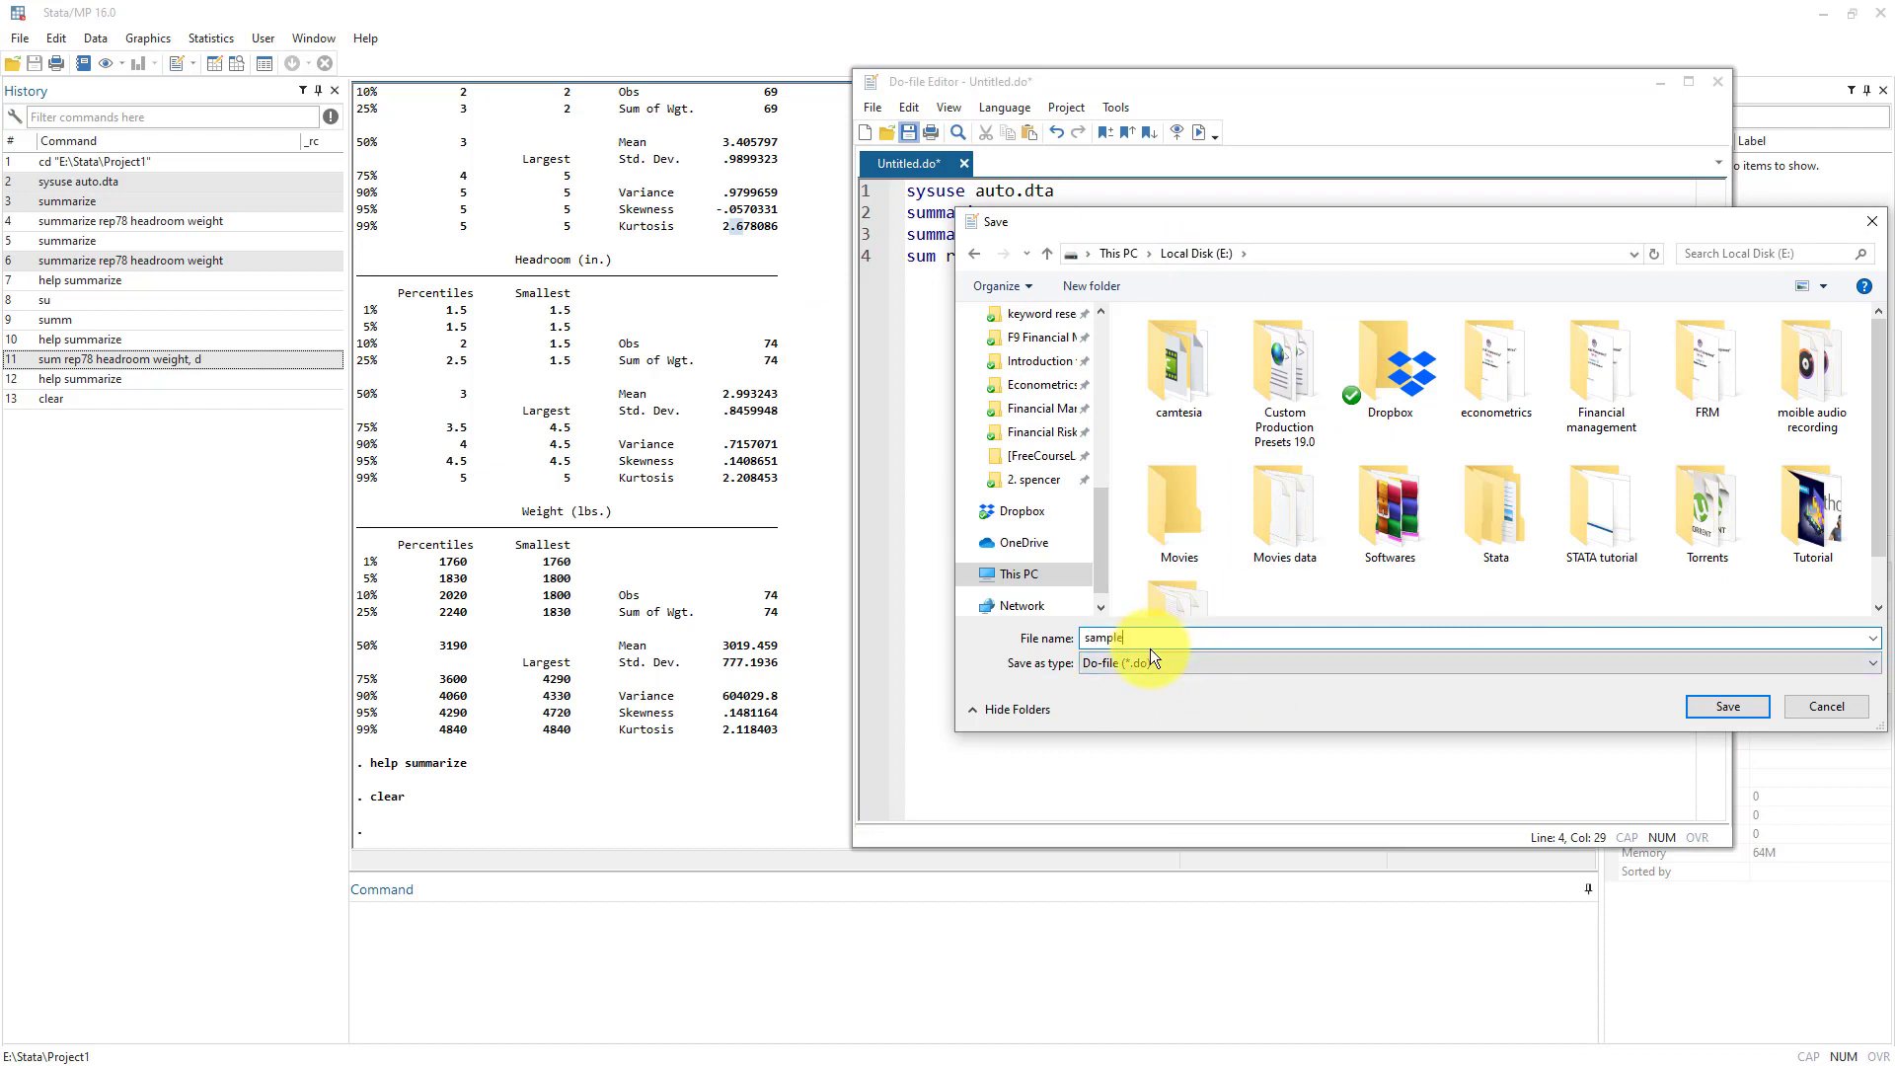
pyautogui.click(1744, 704)
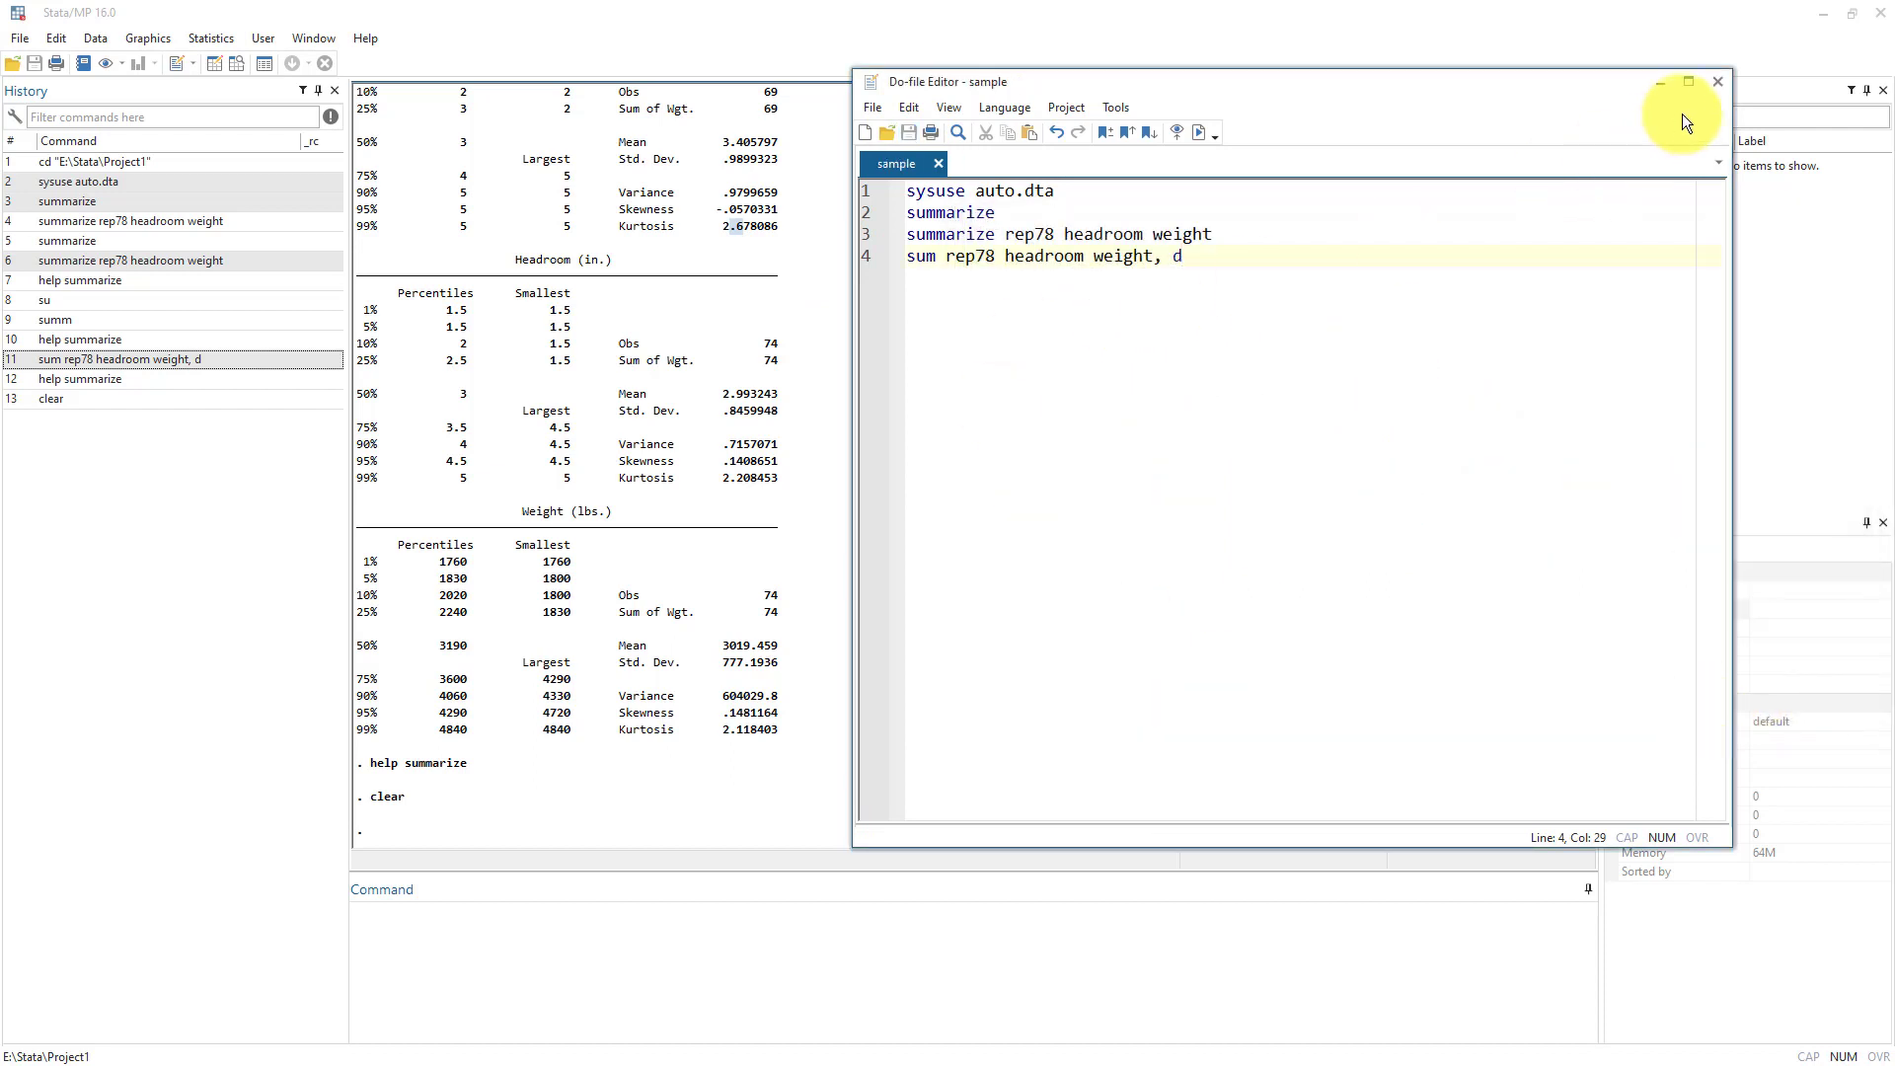
pyautogui.click(1718, 81)
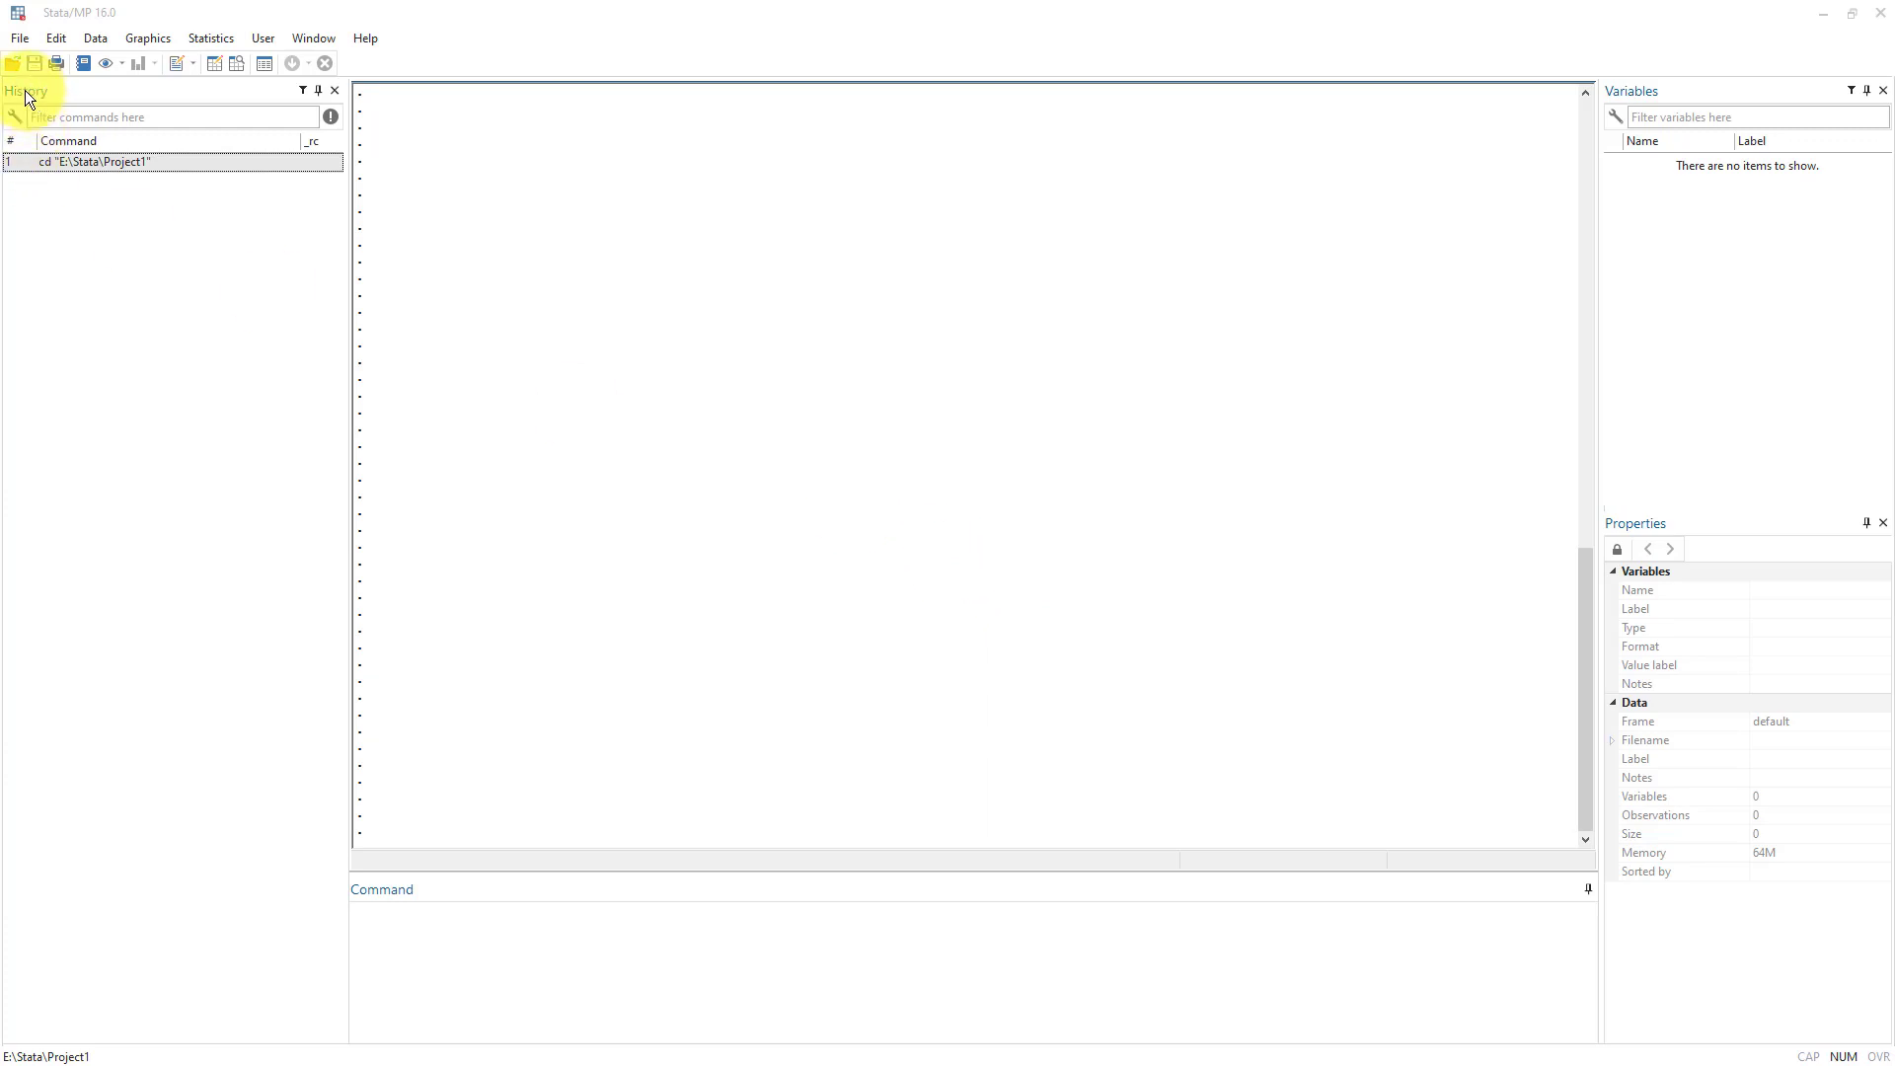
# Start the Do-file Editor again and open the sample do-file from Local Disk (E:)
pyautogui.click(171, 66)
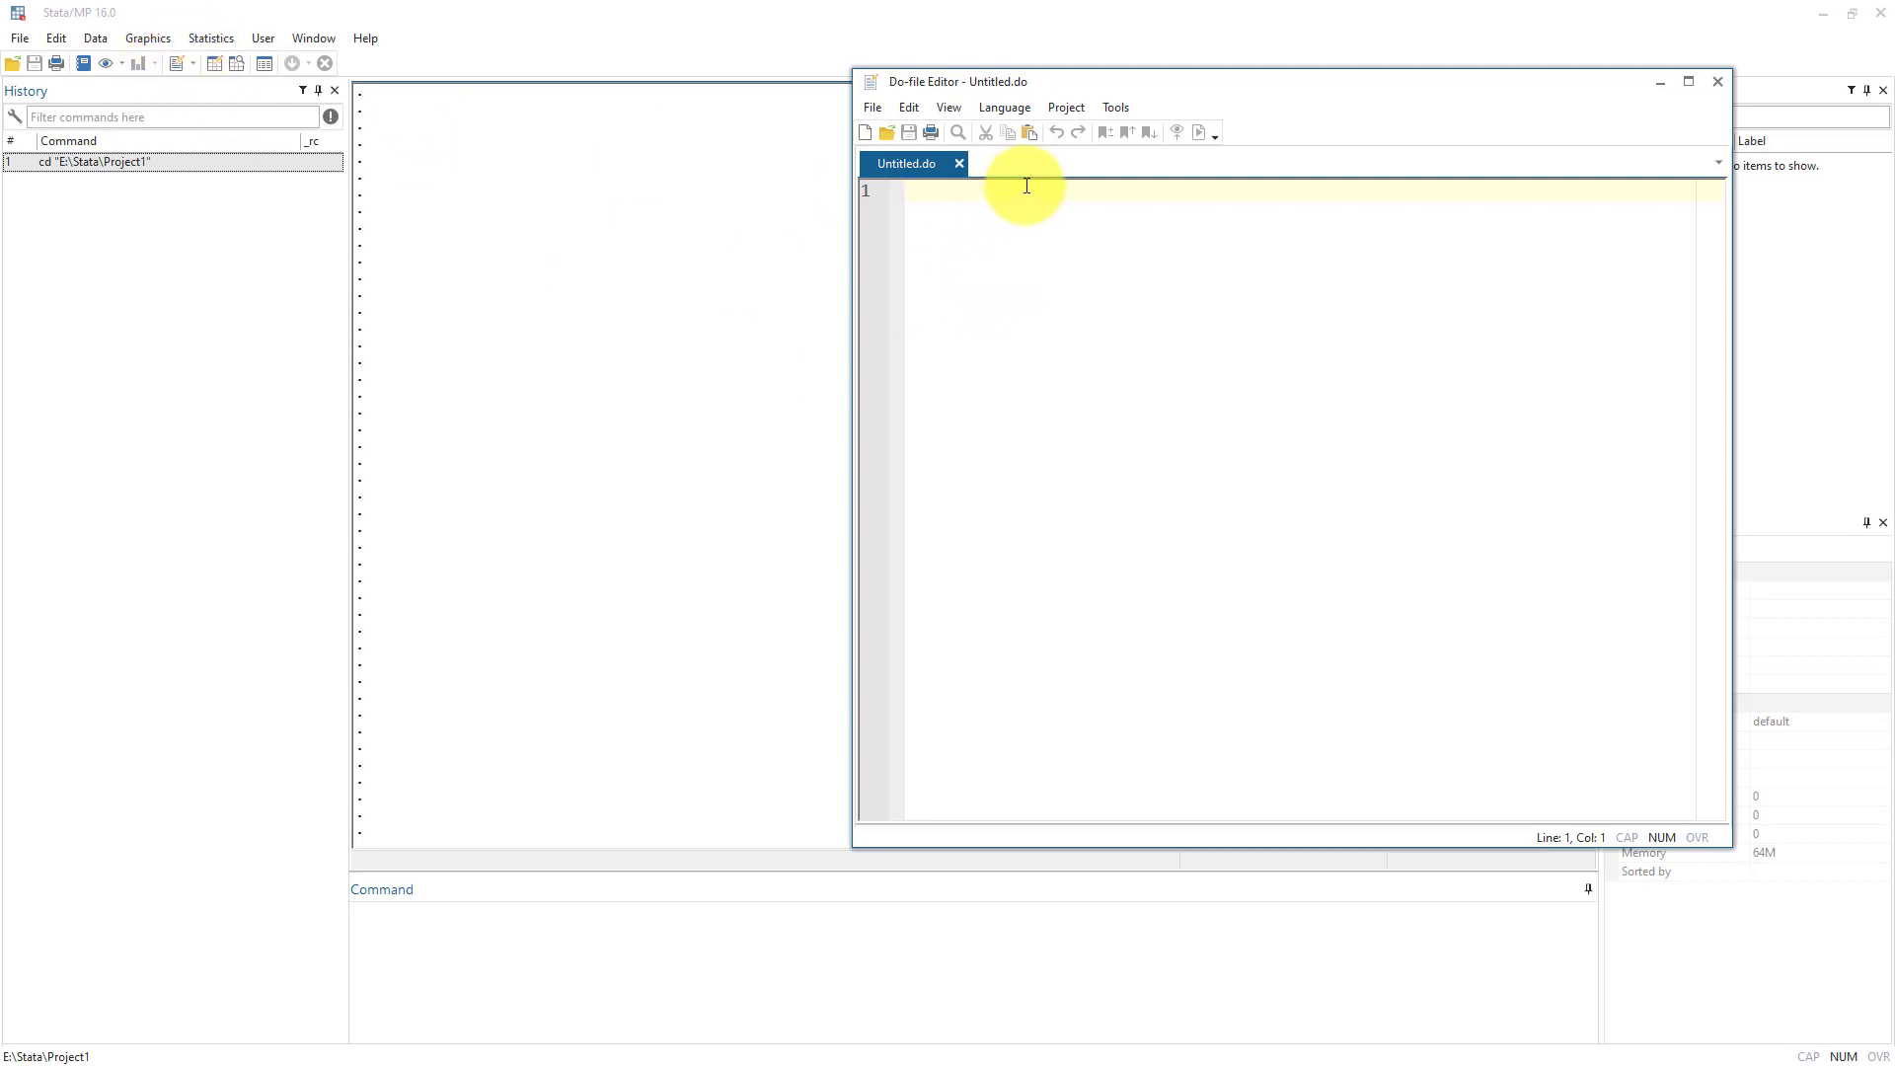
pyautogui.click(887, 133)
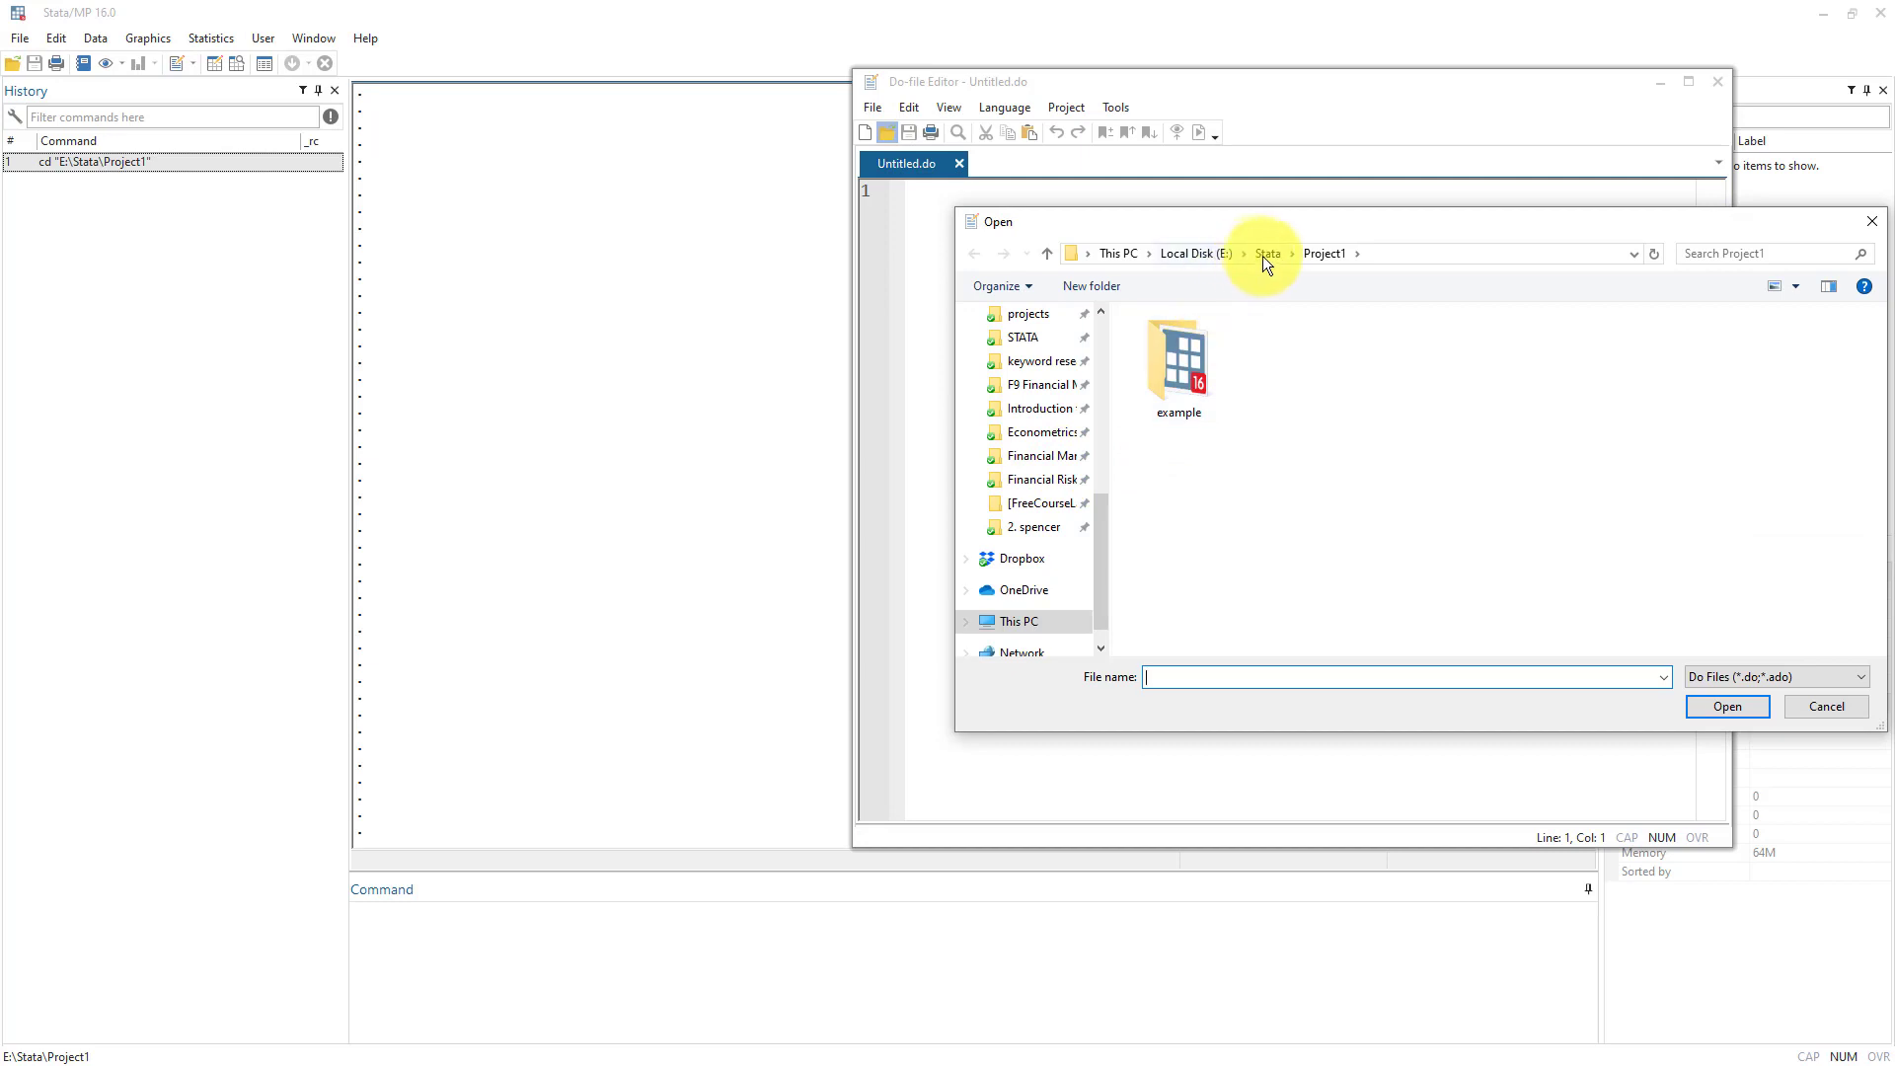
pyautogui.click(1263, 257)
pyautogui.click(1232, 257)
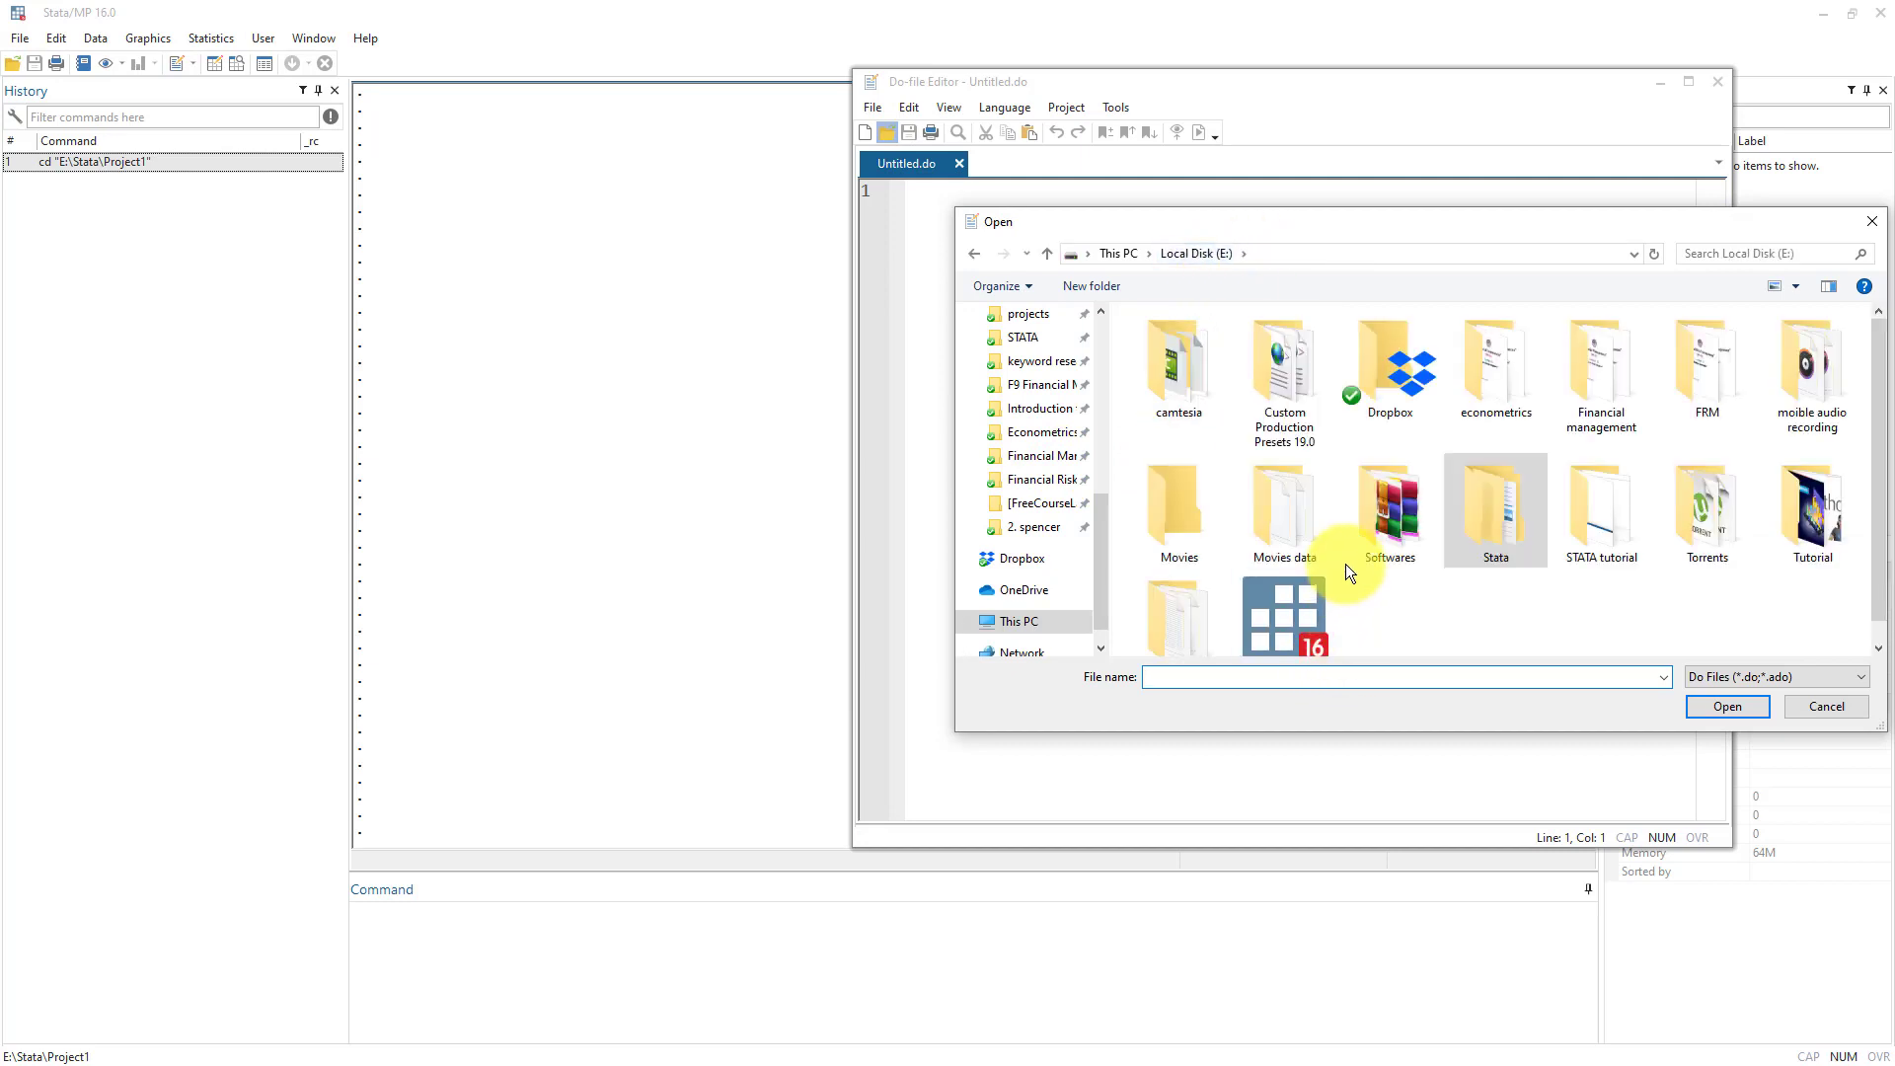
pyautogui.scroll(-1, 1346, 565)
pyautogui.click(1283, 634)
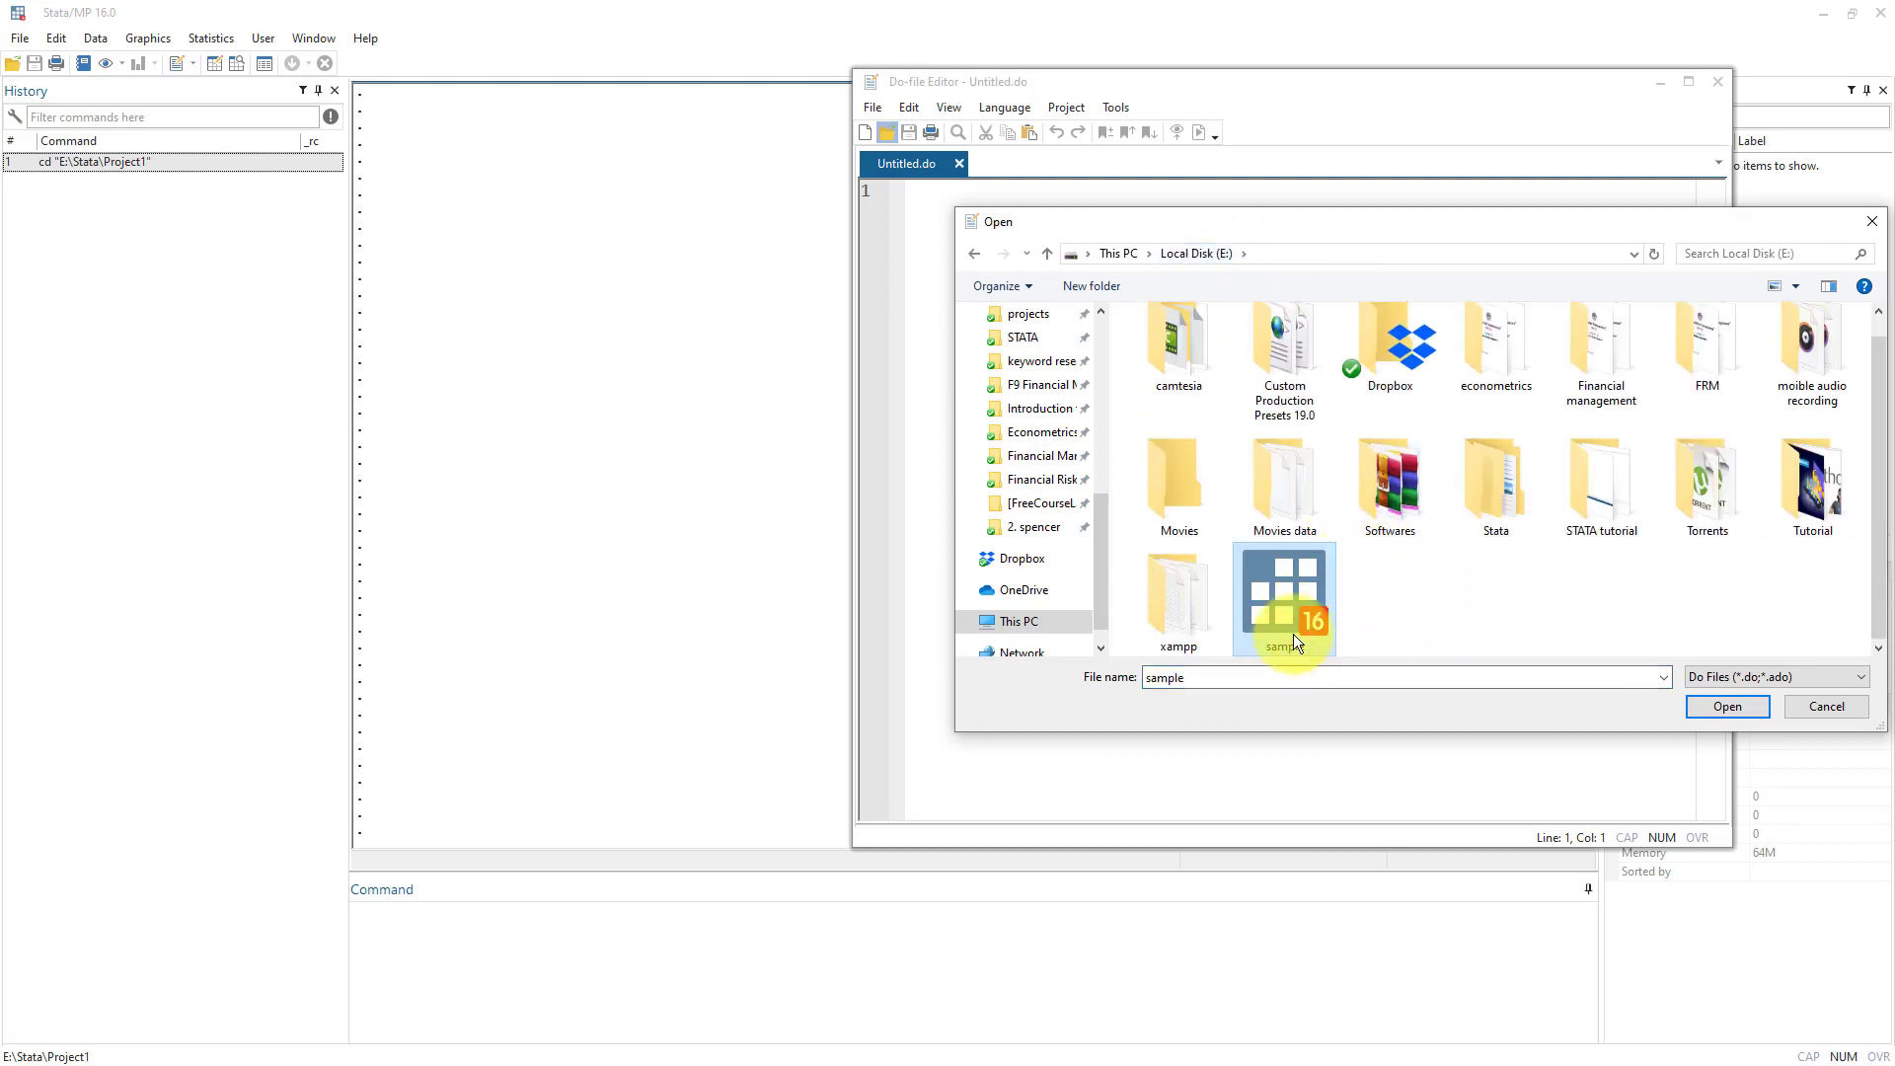
pyautogui.doubleClick(1300, 613)
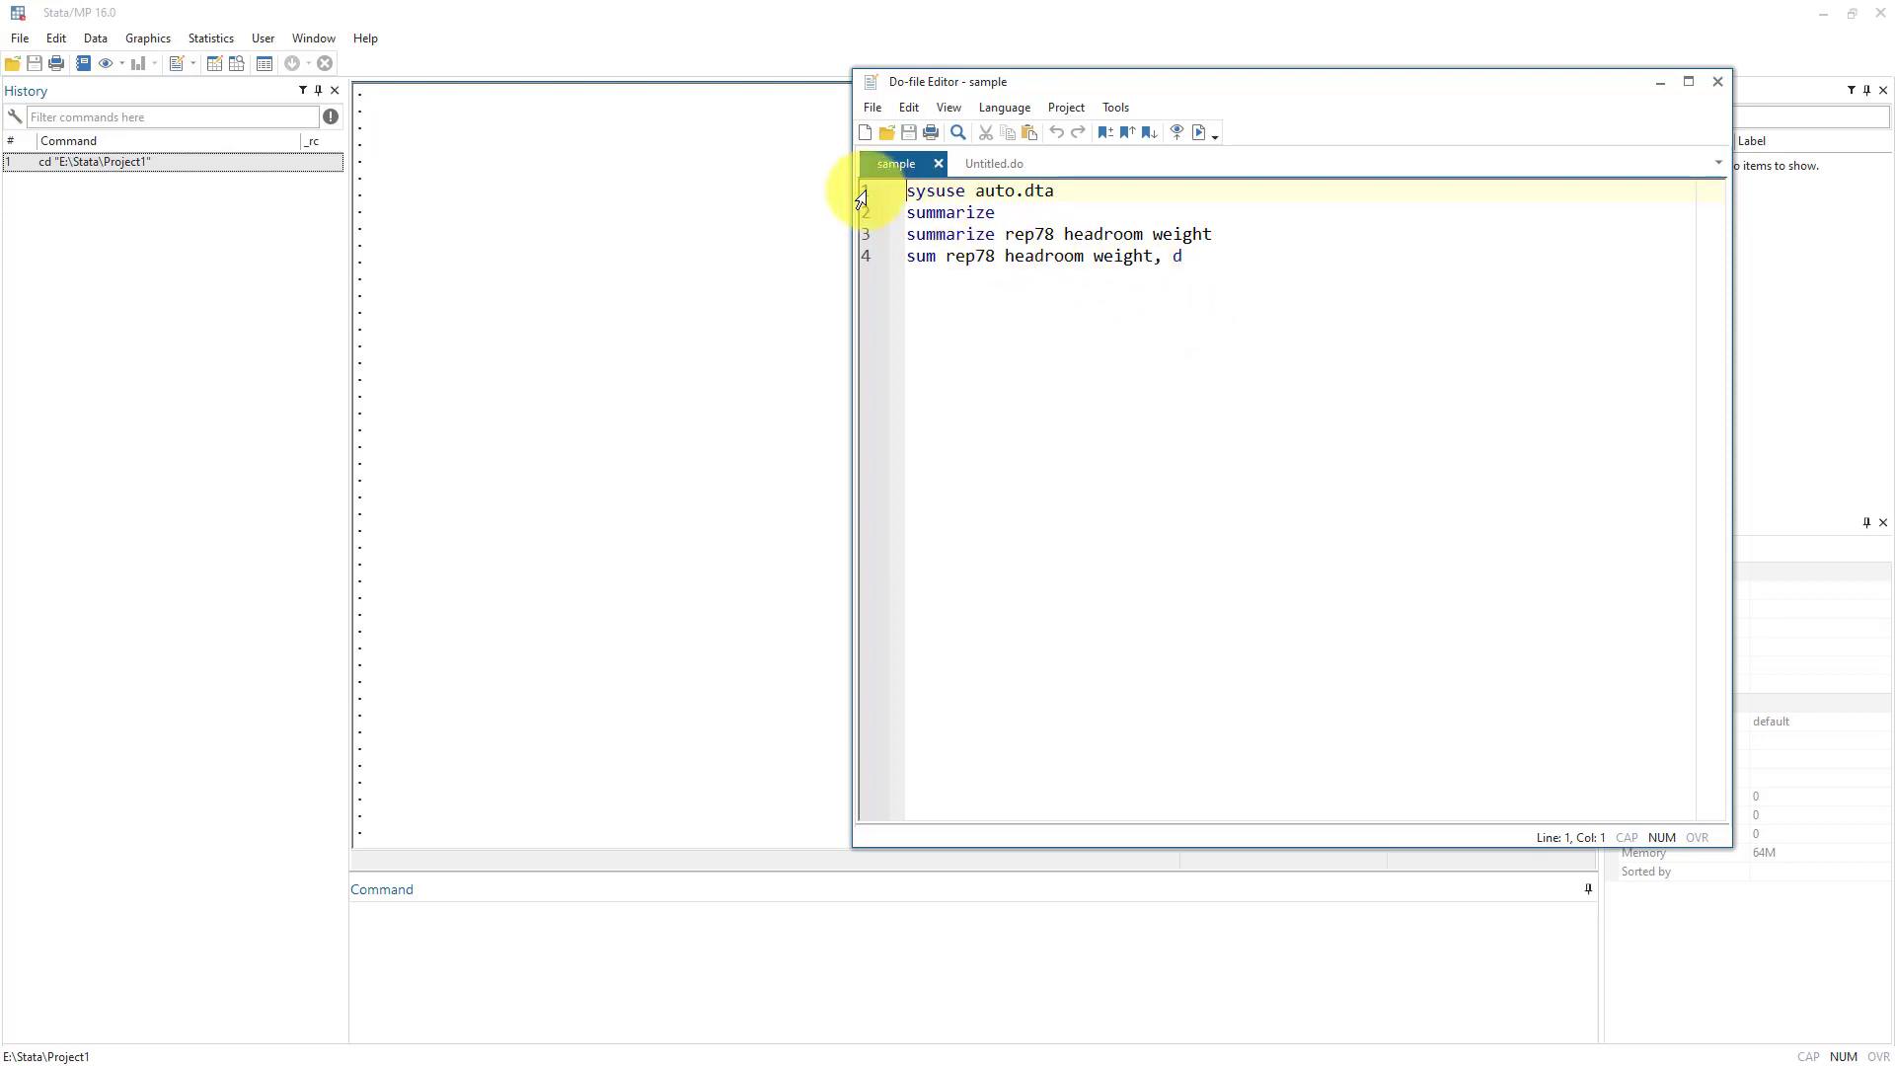
# Replace rep78, headroom and weight in line 4 with price so that it reads sum price , d
pyautogui.moveTo(861, 199); pyautogui.dragTo(847, 324)
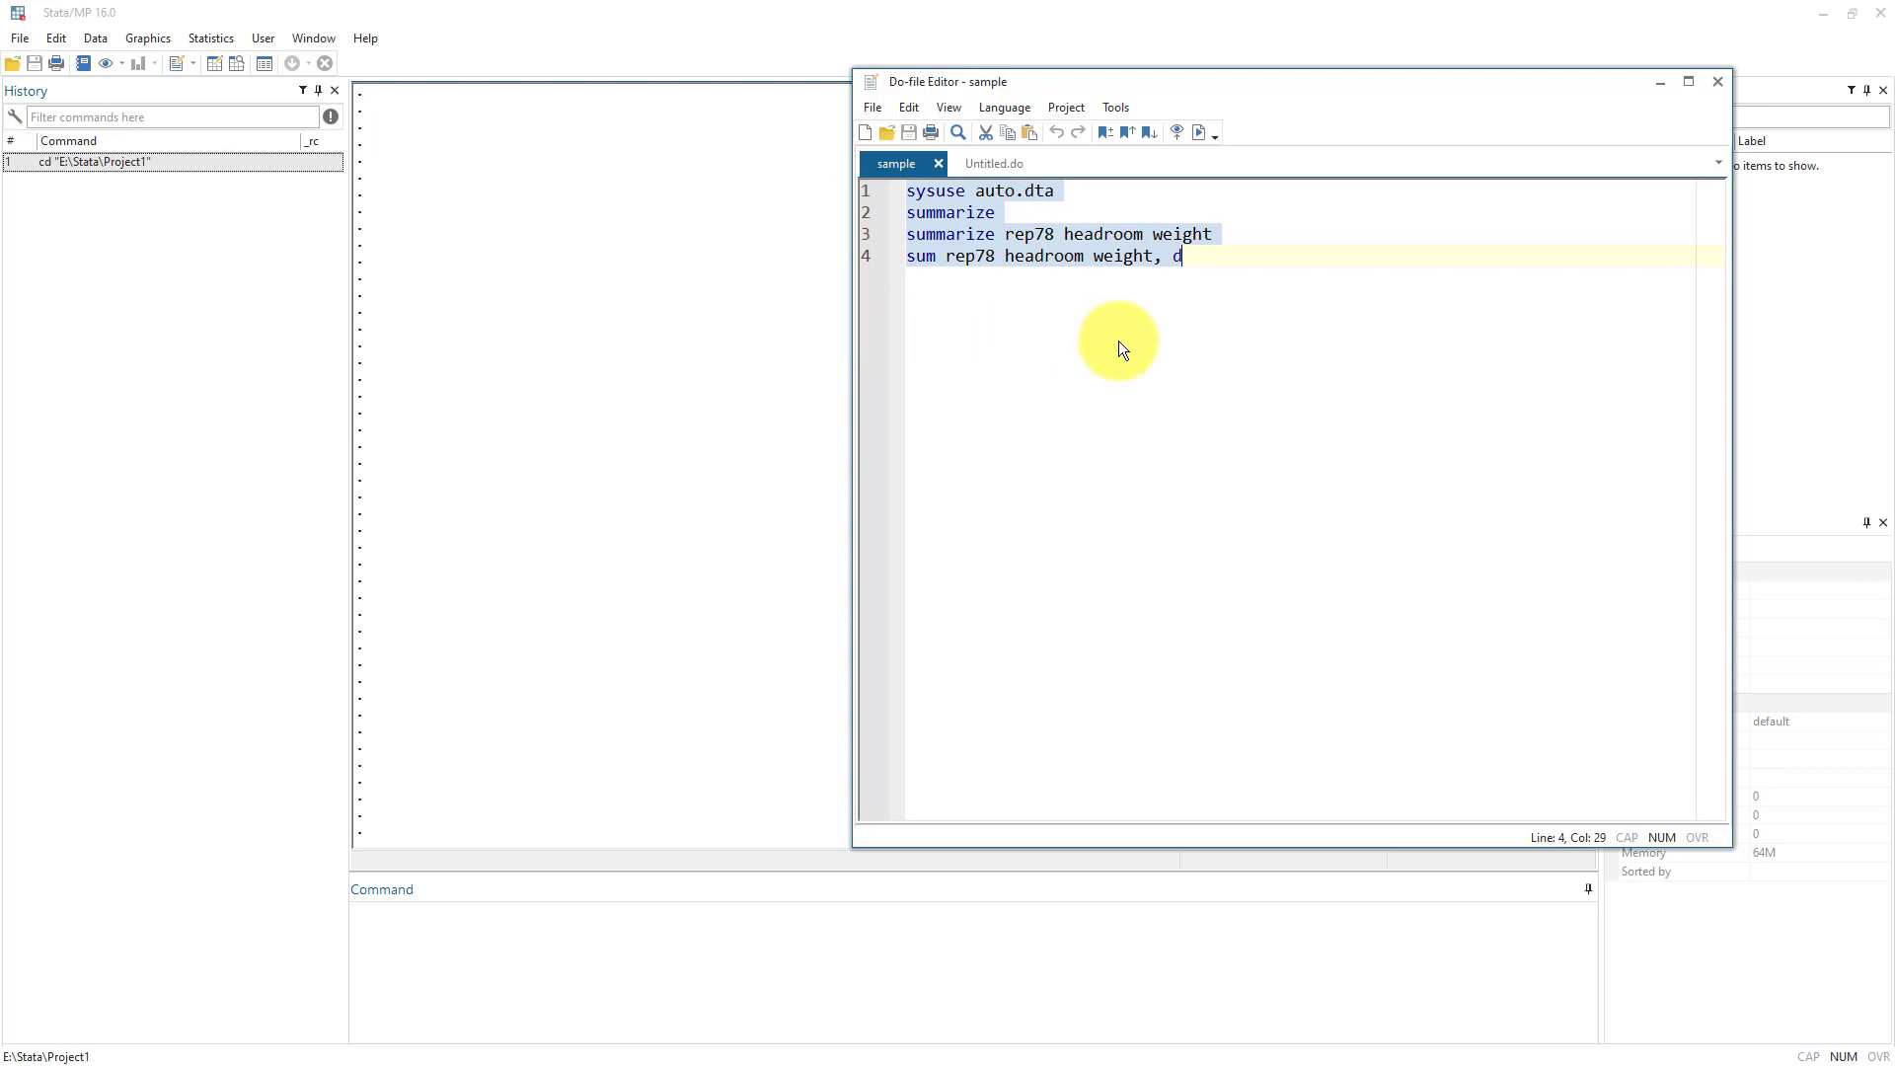
pyautogui.doubleClick(1123, 255)
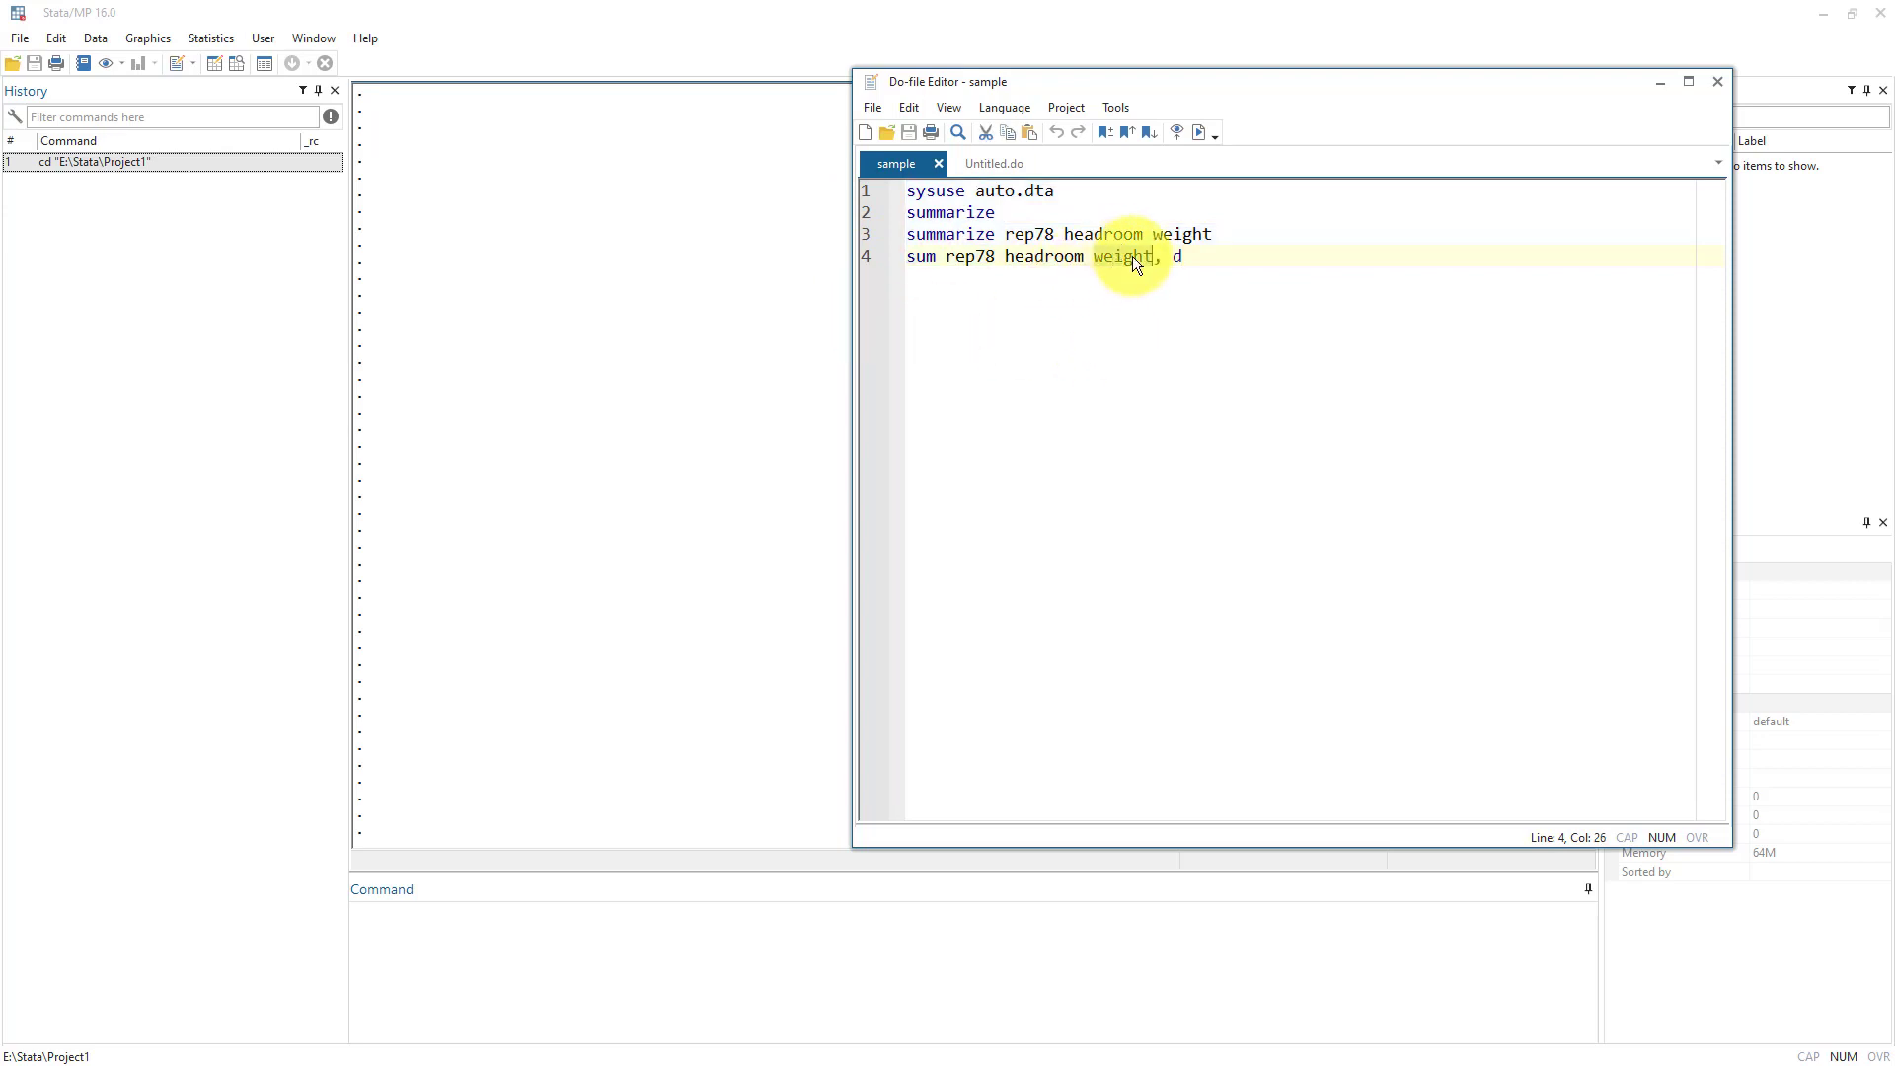
pyautogui.press('Delete')
pyautogui.doubleClick(1036, 256)
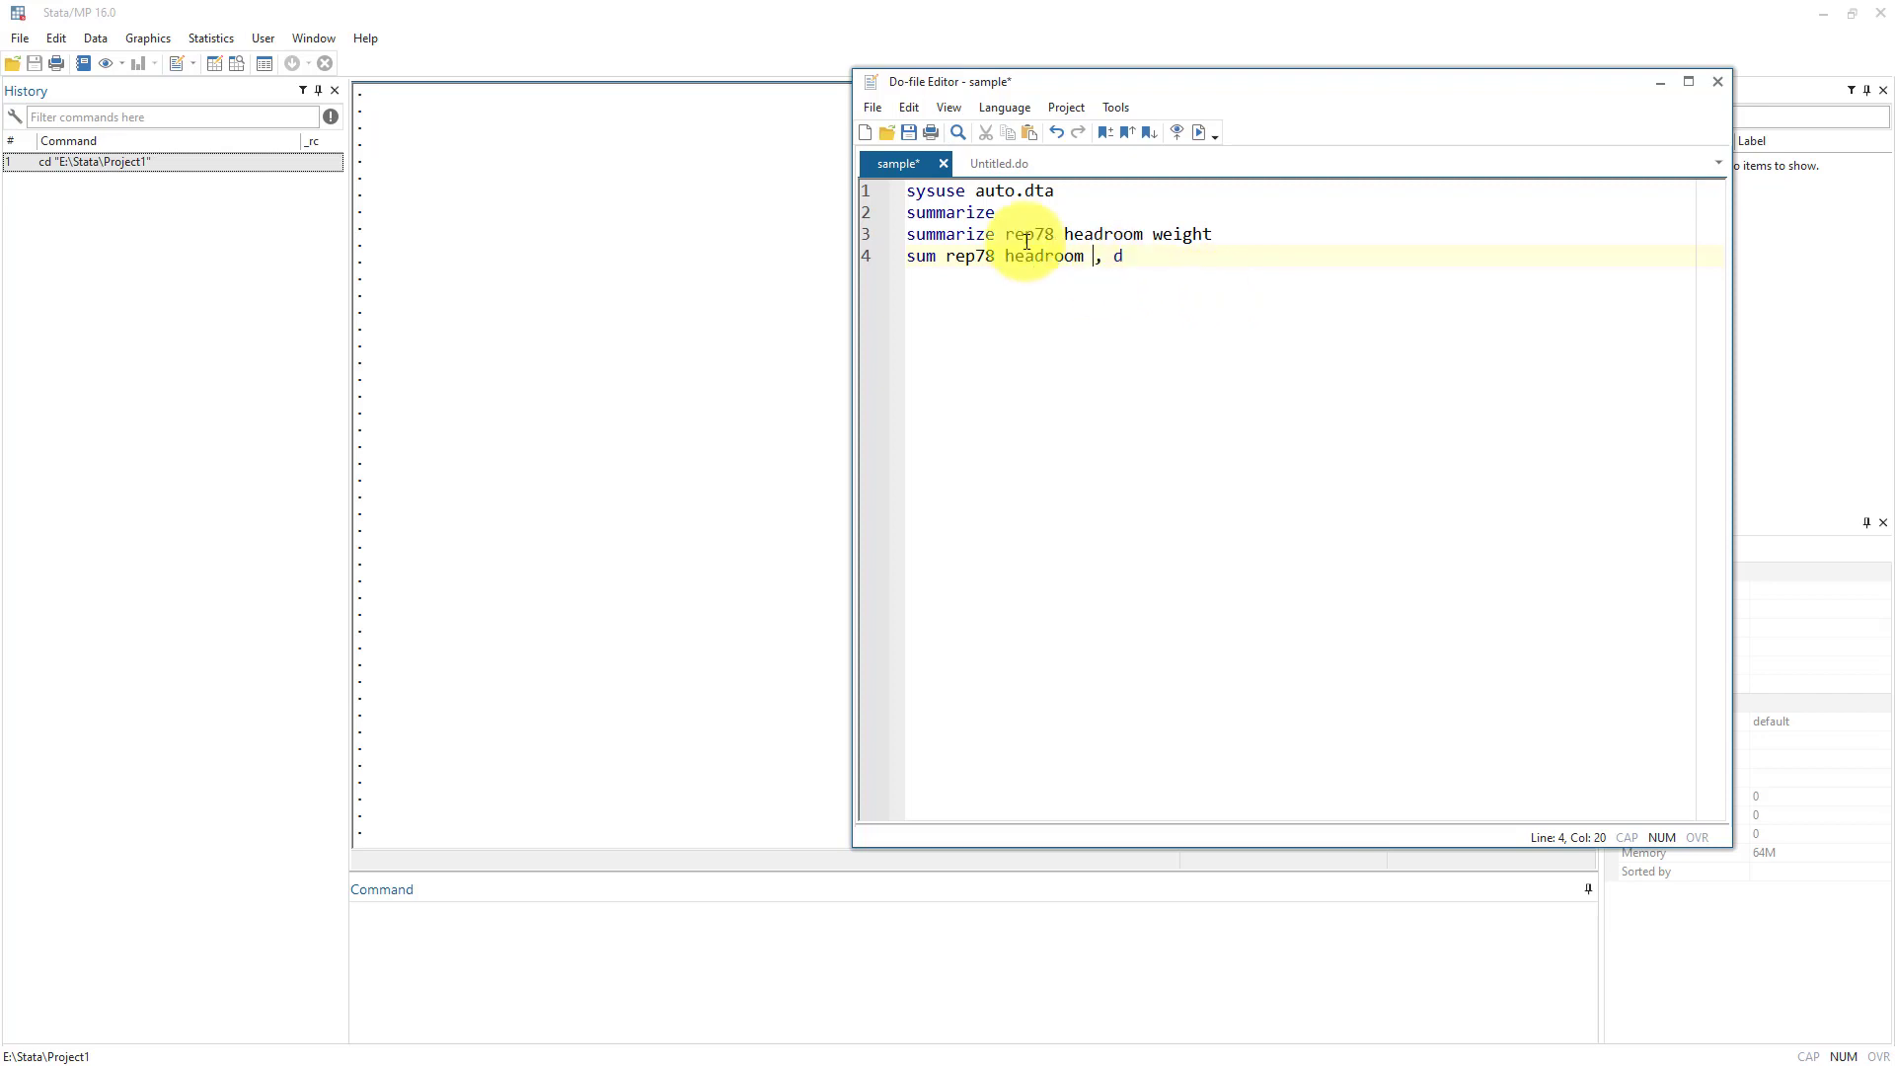
pyautogui.press('Delete')
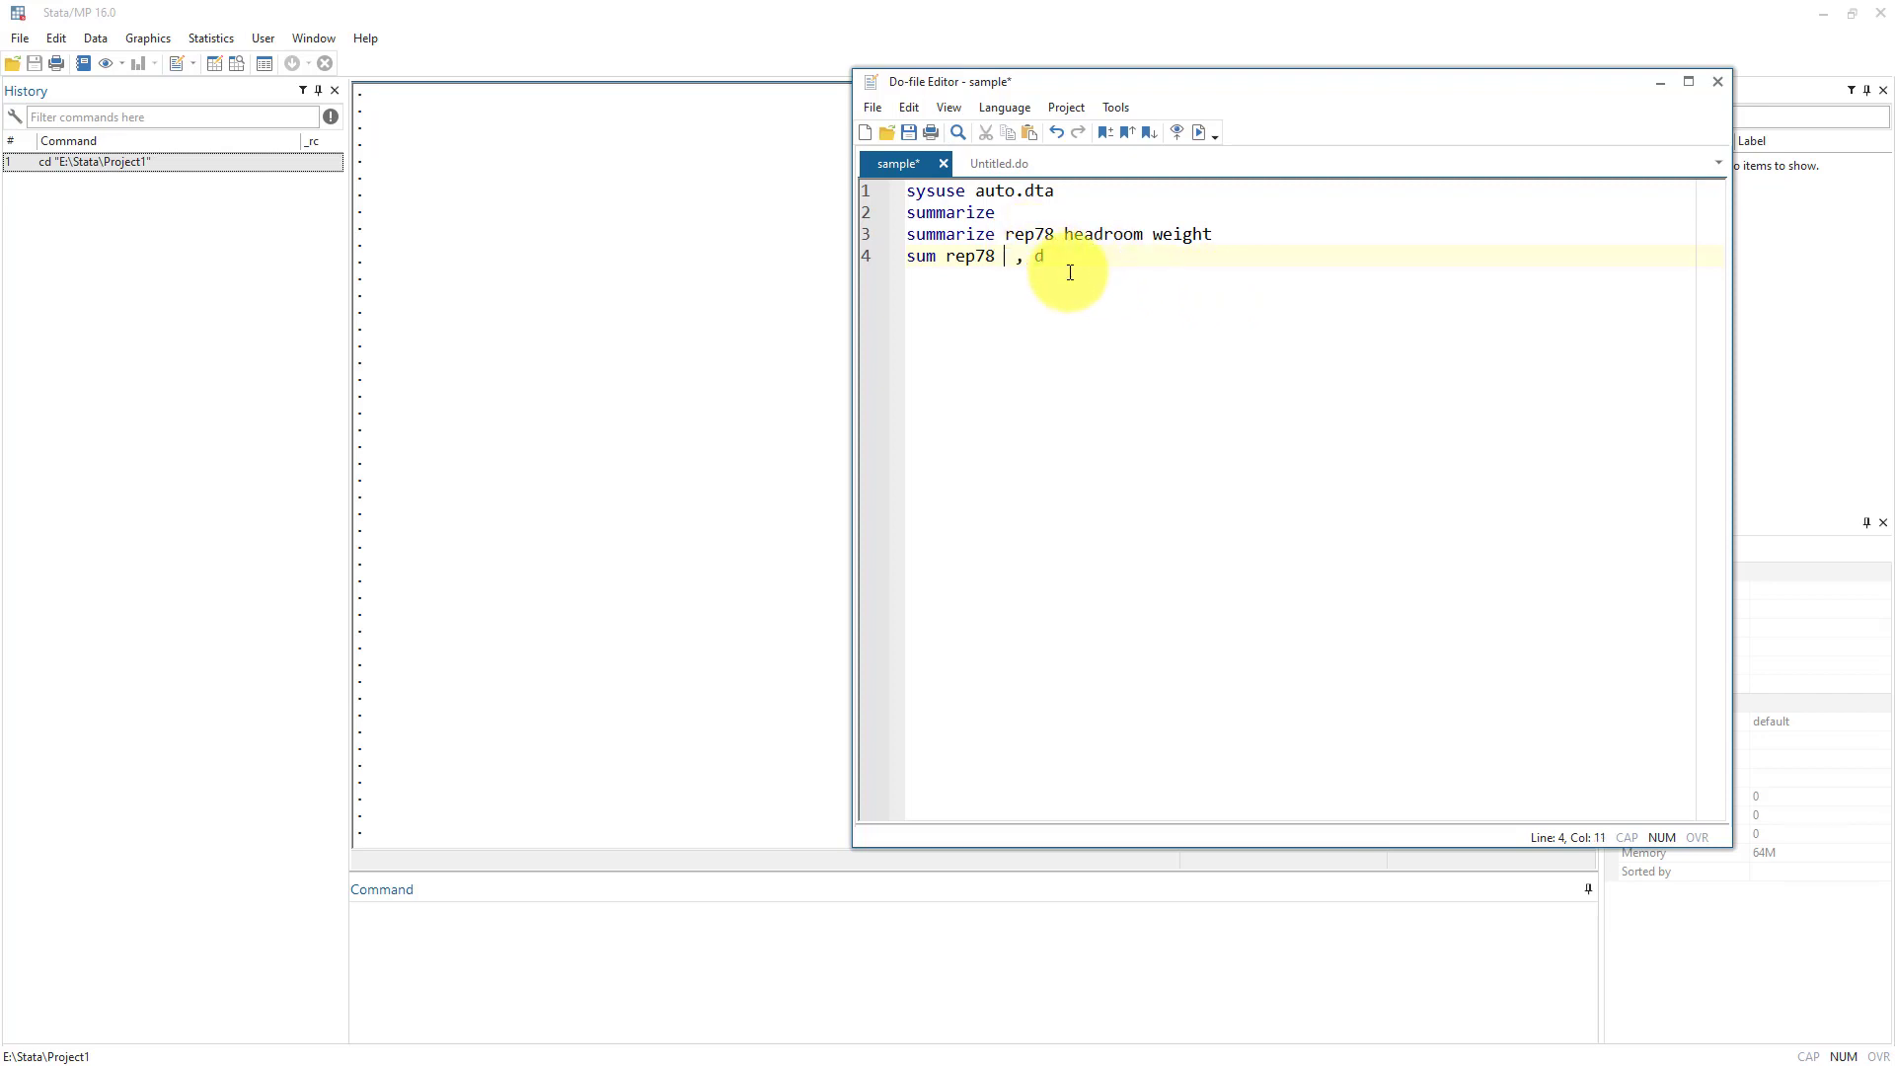
pyautogui.doubleClick(968, 256)
pyautogui.press('Delete')
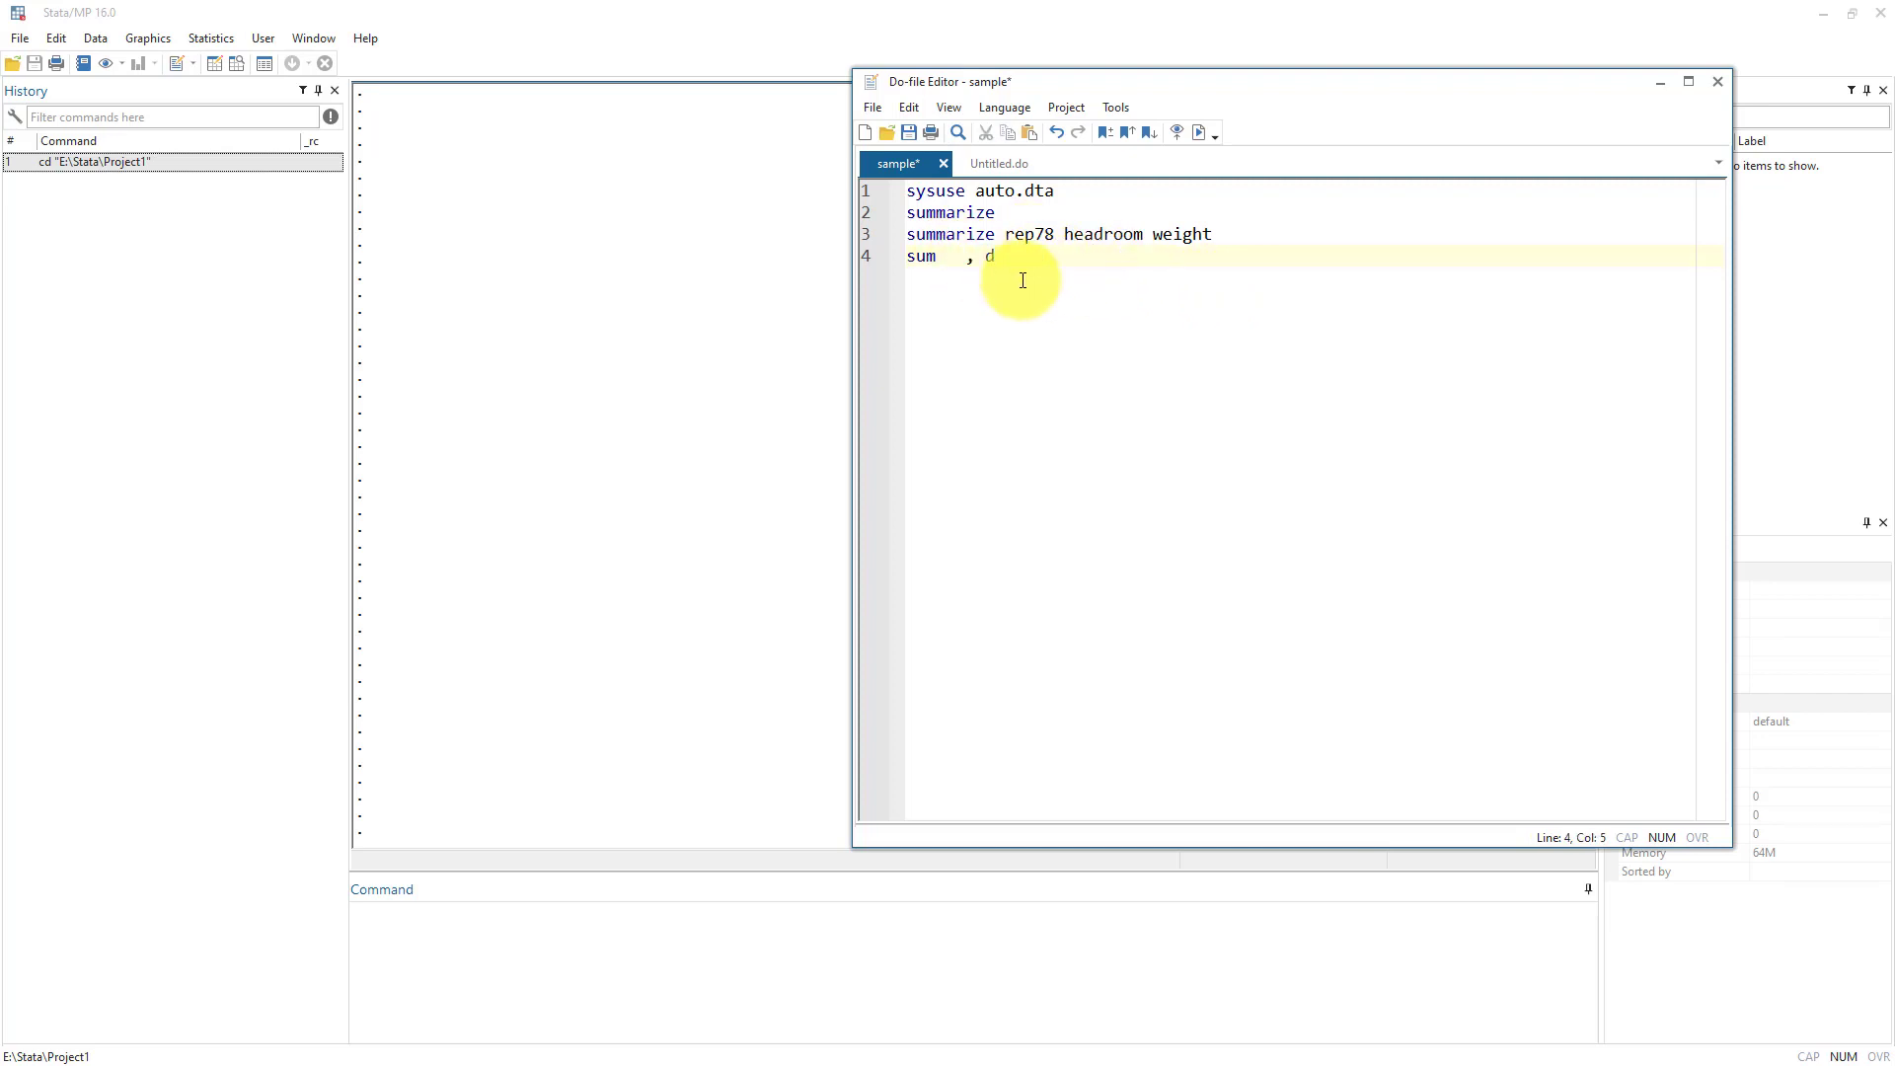
pyautogui.write('price')
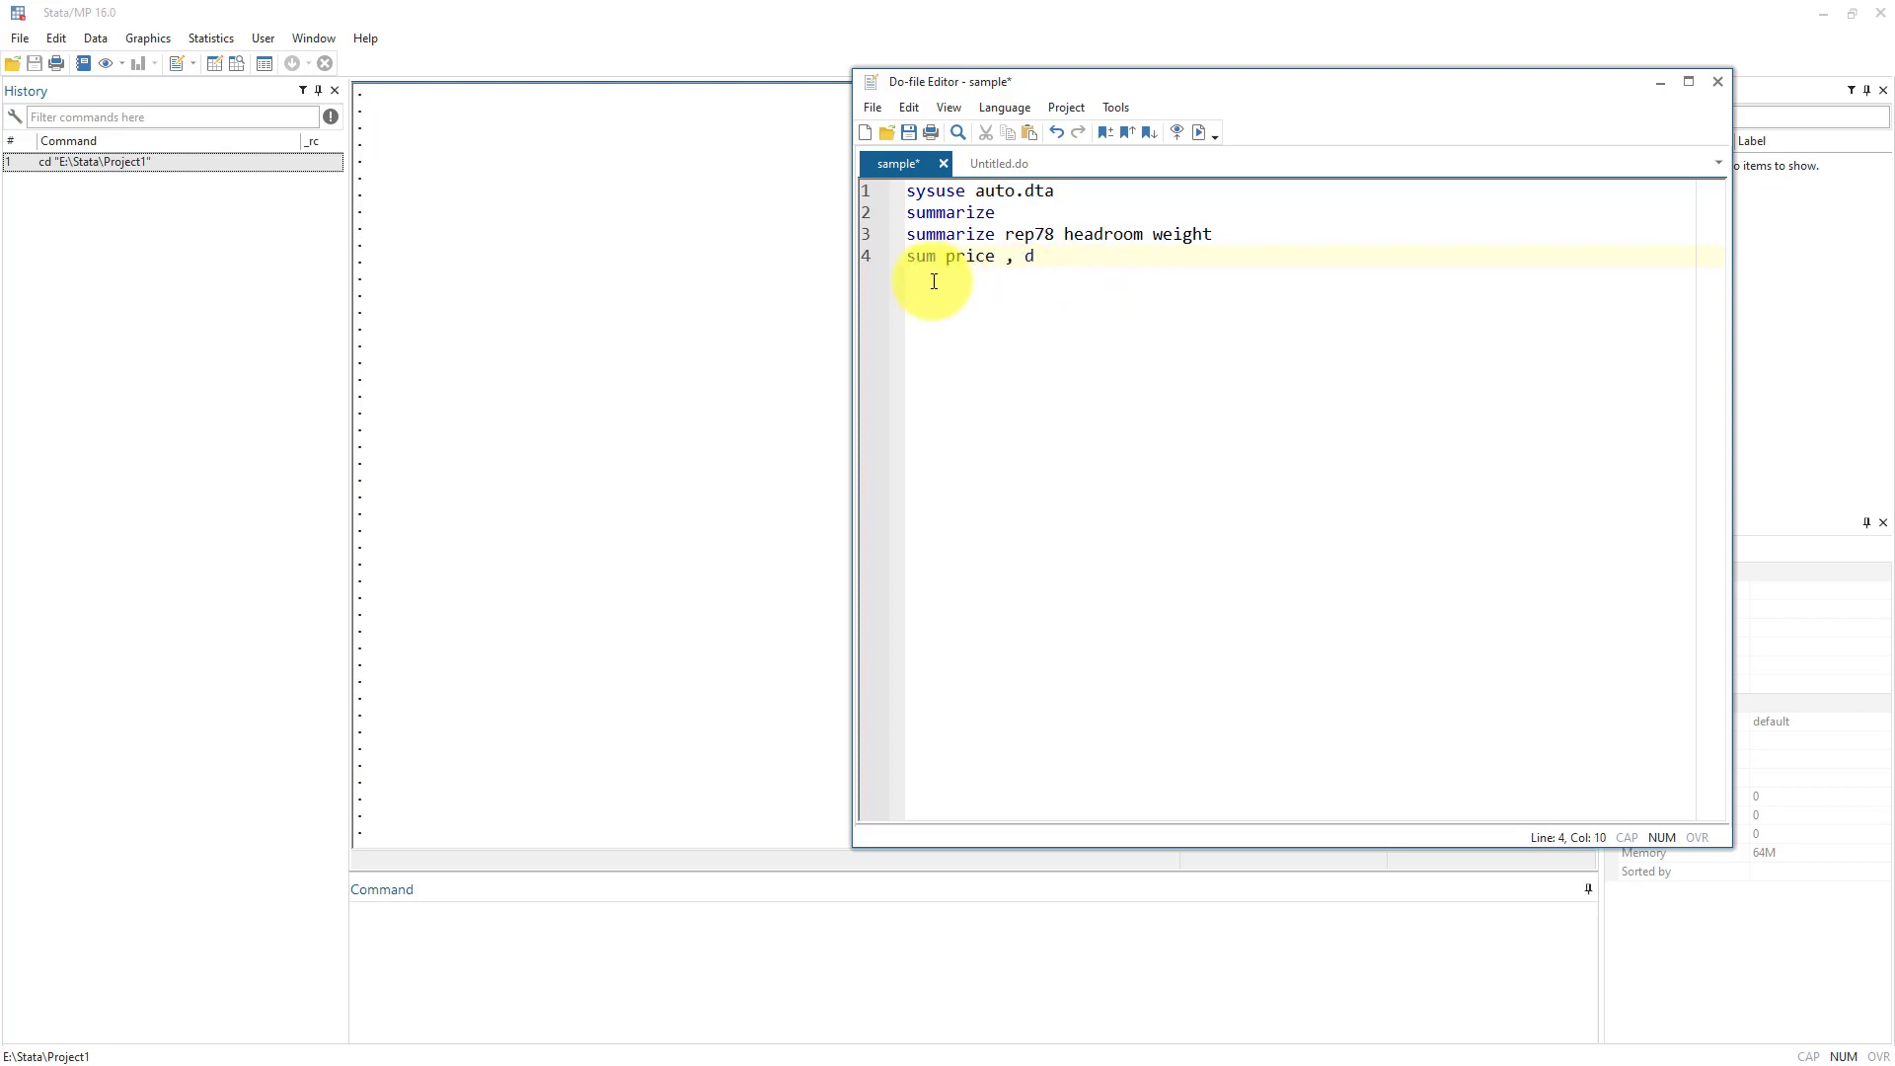
# Select all four lines of the sample do-file and execute them
pyautogui.click(1057, 258)
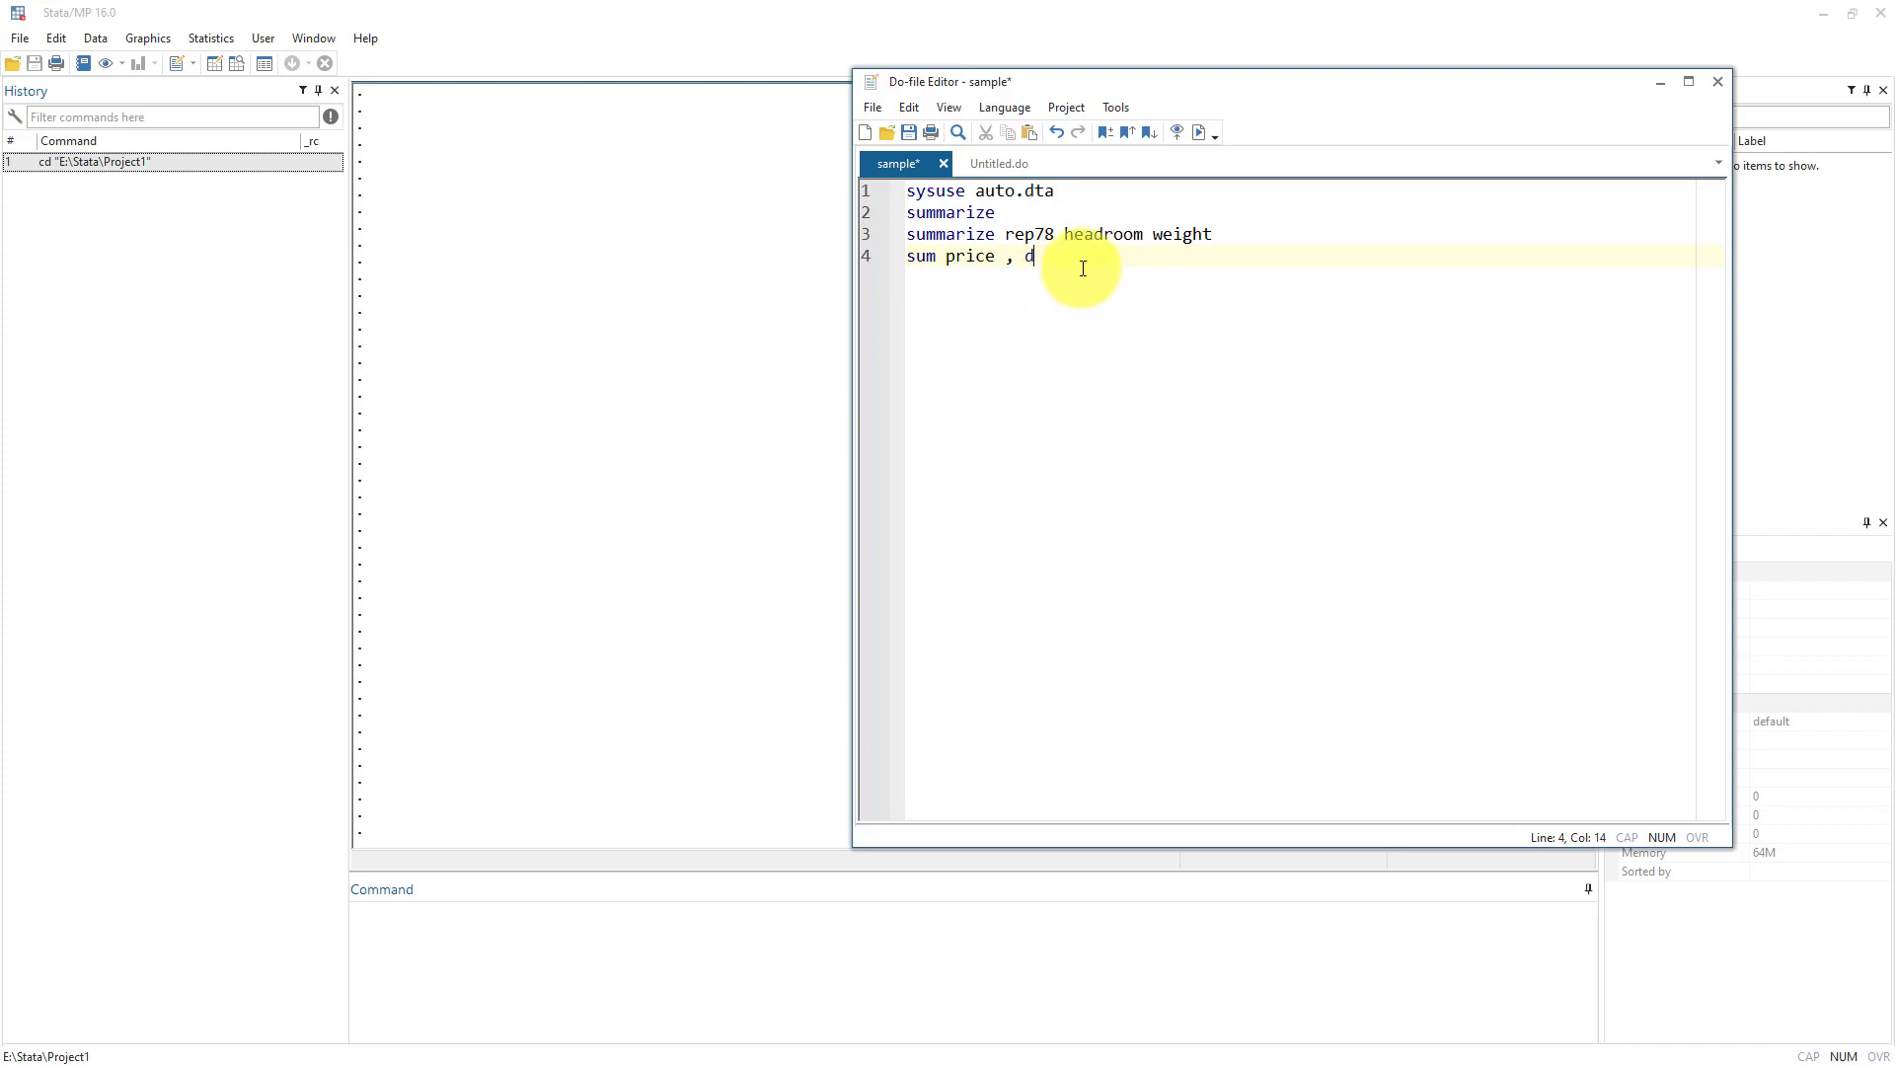
pyautogui.moveTo(1057, 263); pyautogui.dragTo(859, 197)
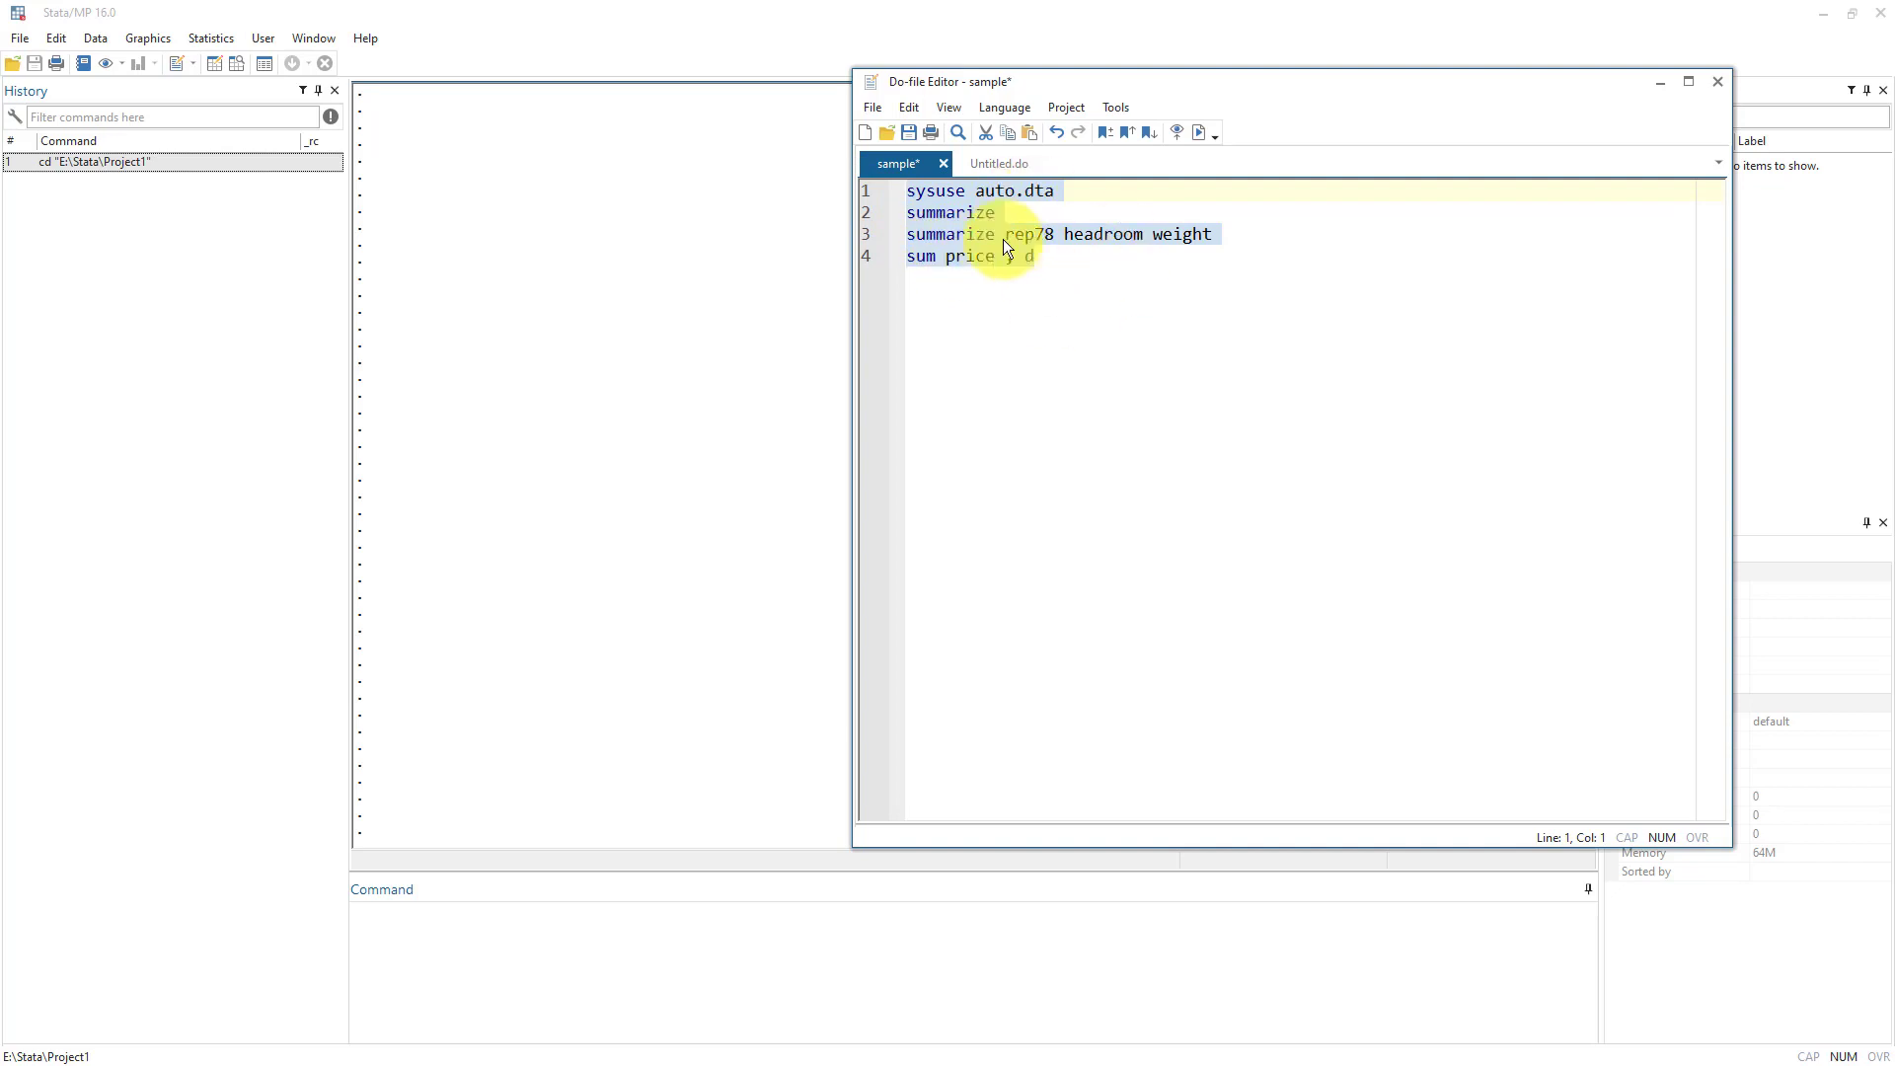
pyautogui.click(1197, 137)
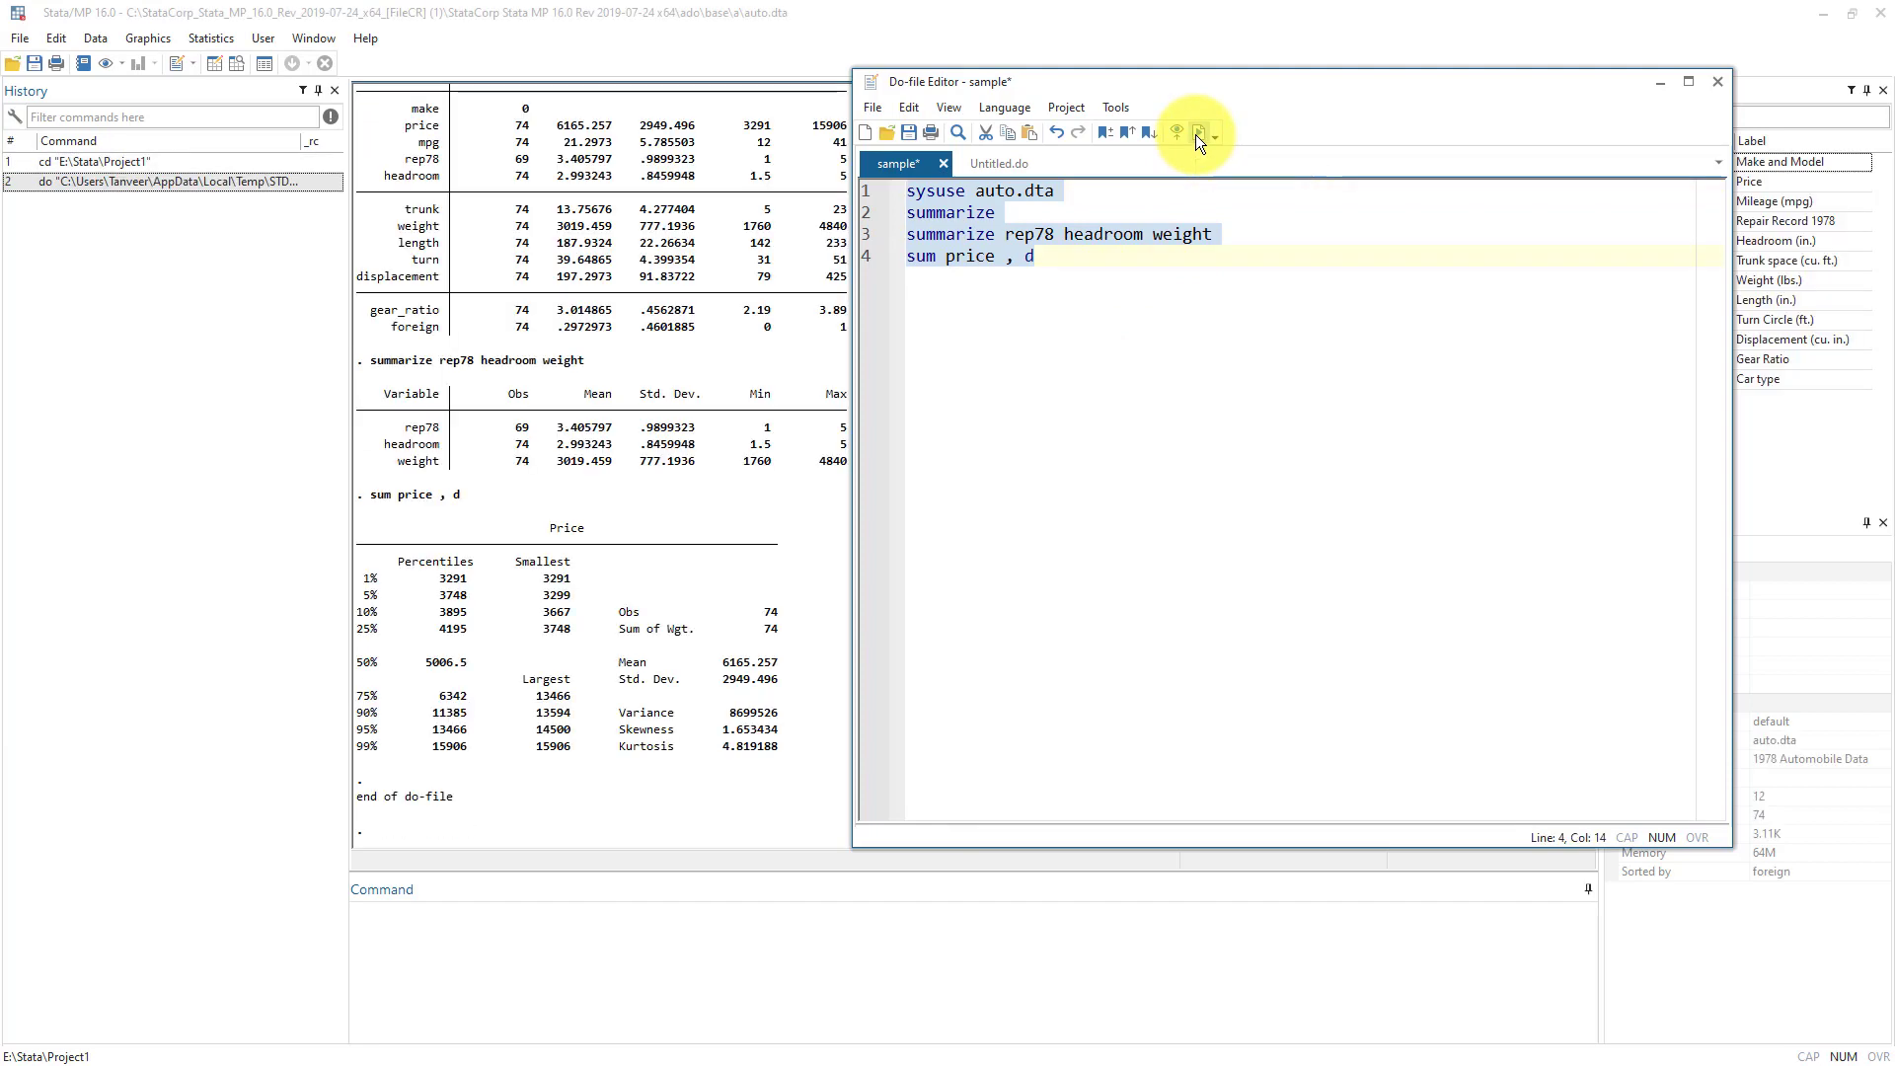
# Examine the do-file's results from sysuse auto.dta through sum price , d, and return to the Do-file Editor
pyautogui.click(826, 512)
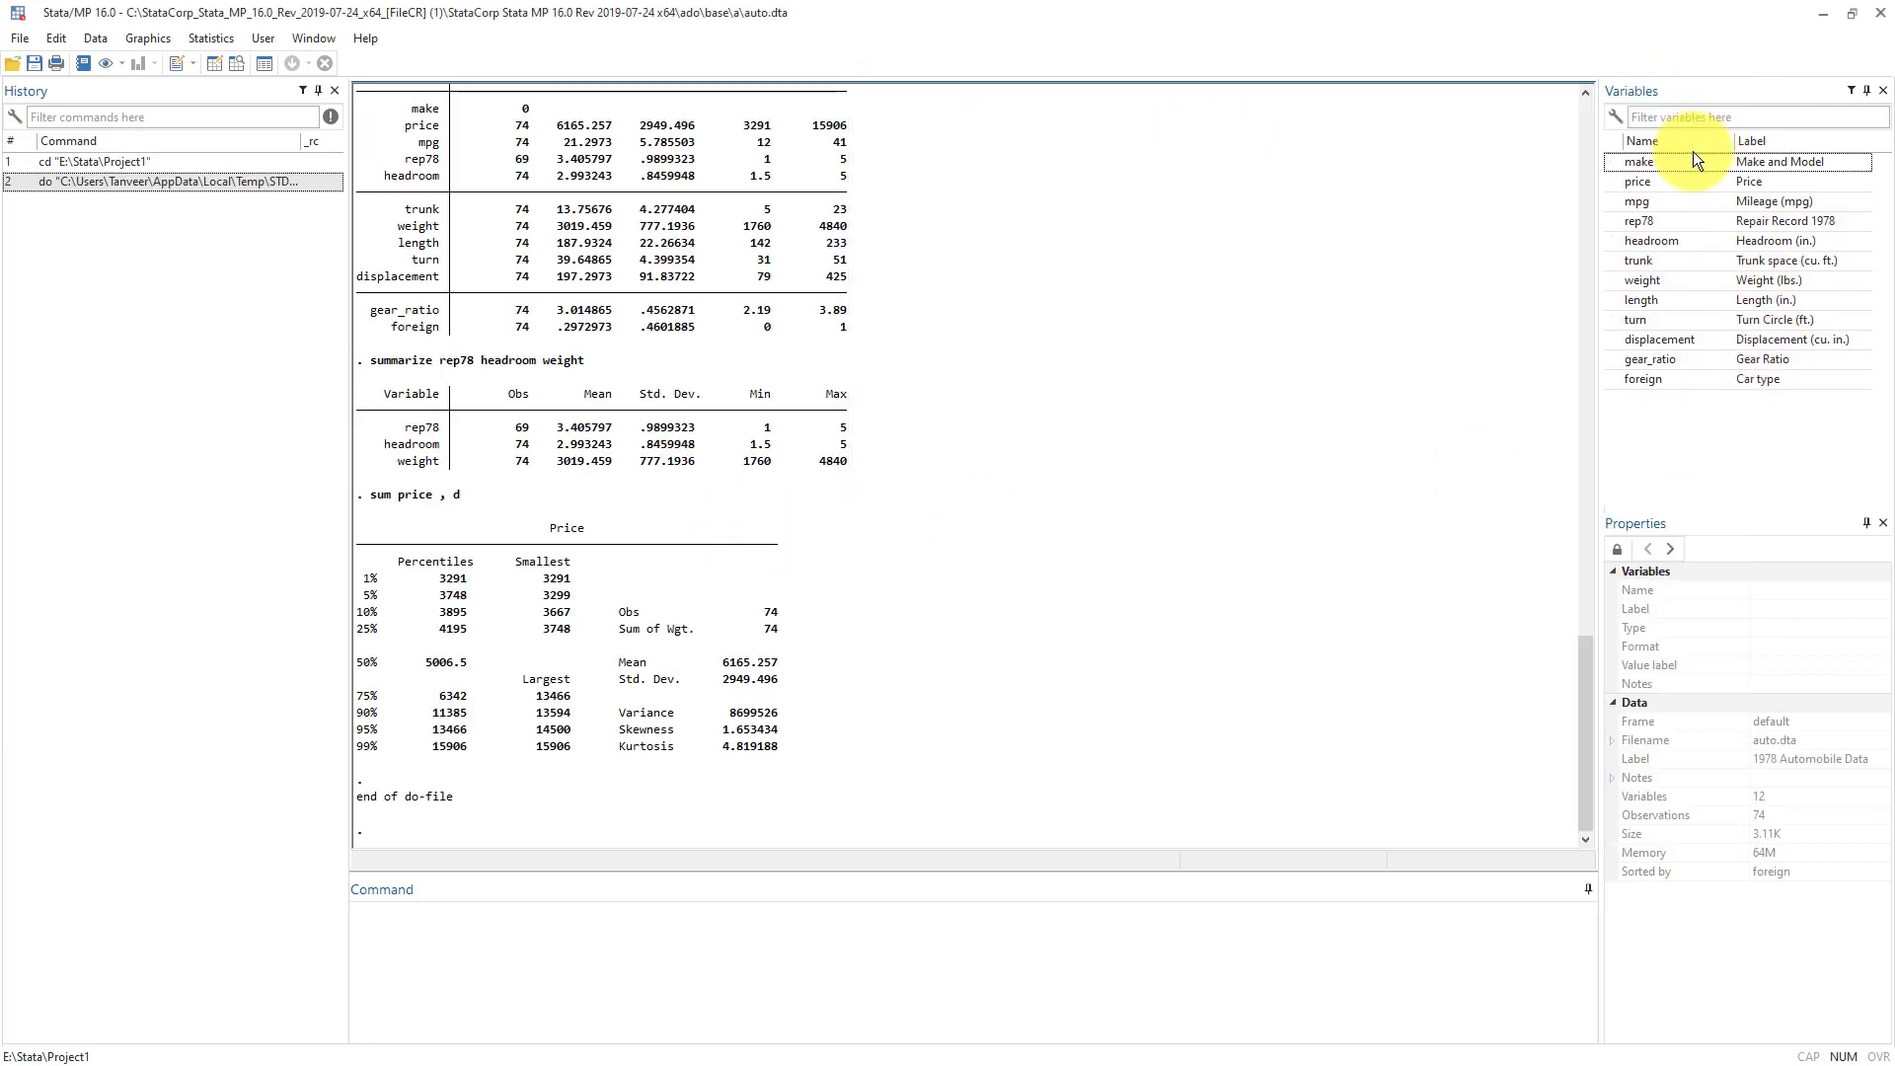
pyautogui.scroll(10, 699, 411)
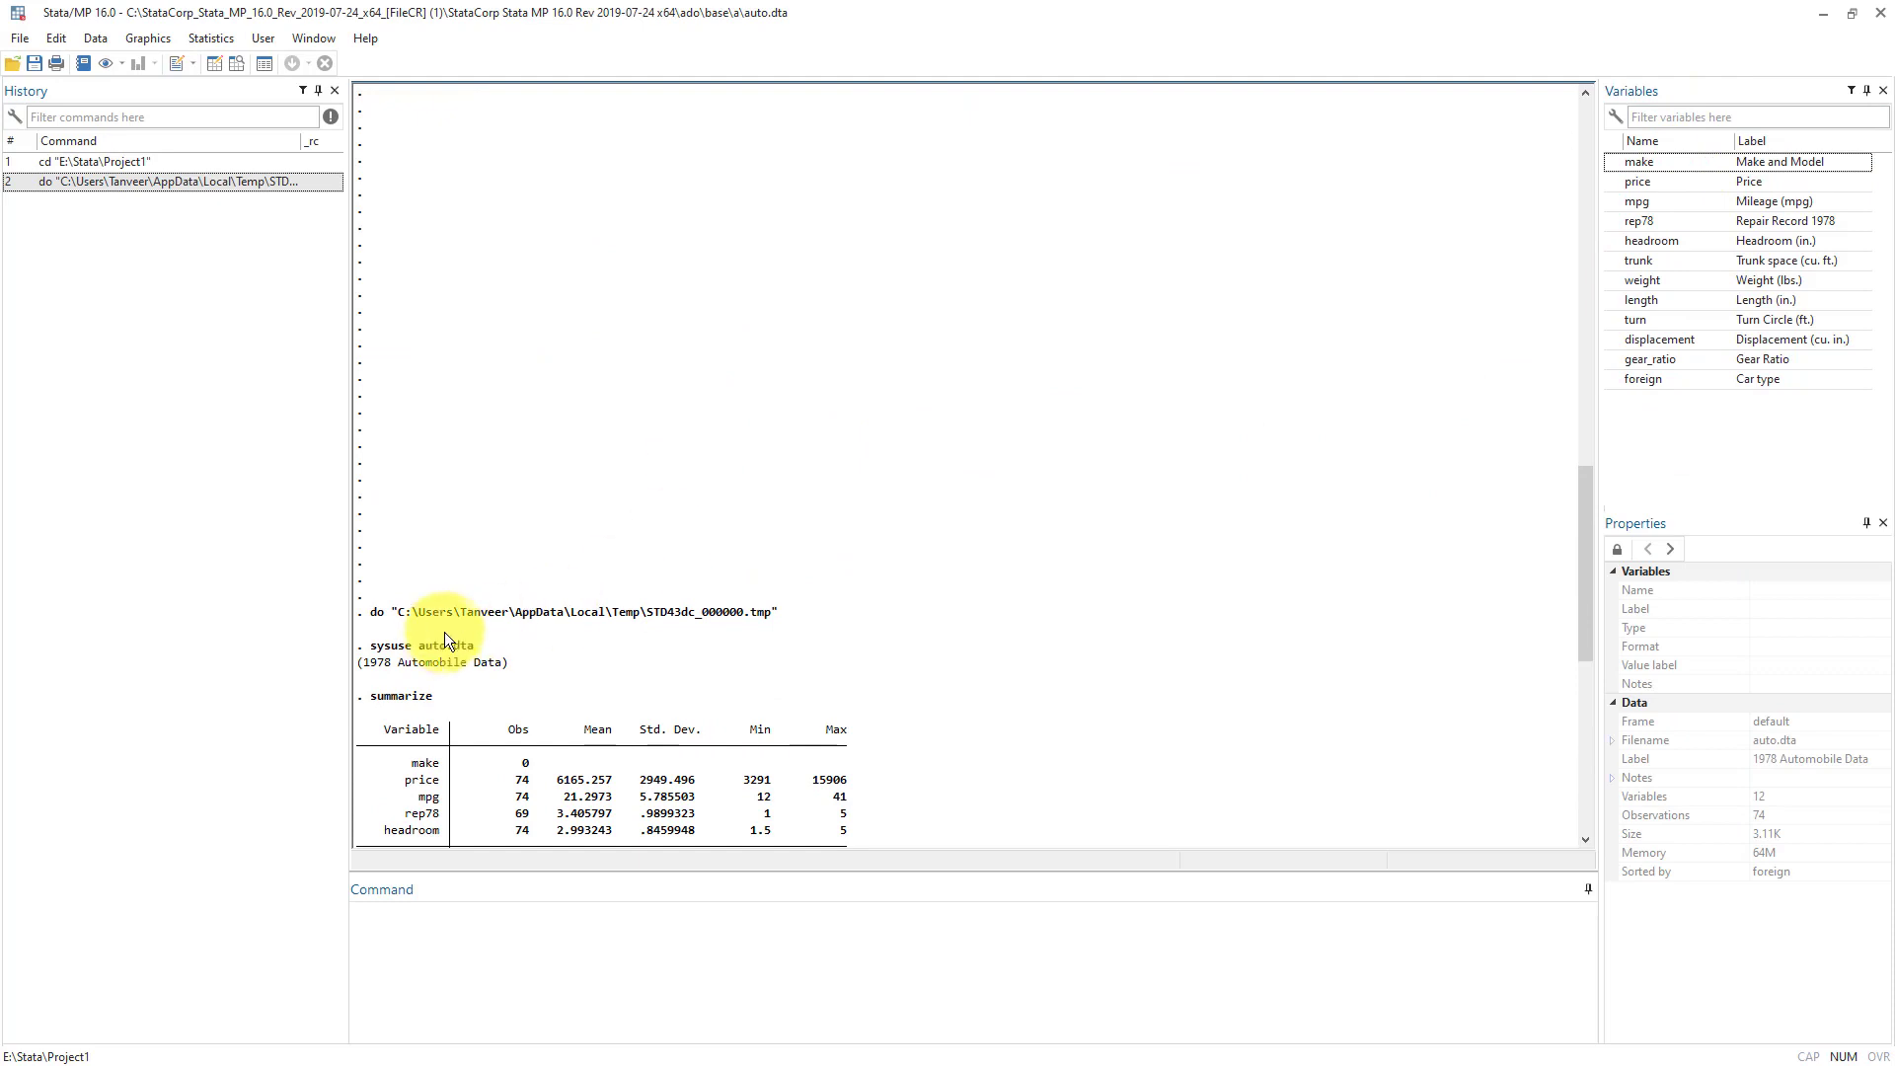
pyautogui.scroll(-2, 411, 604)
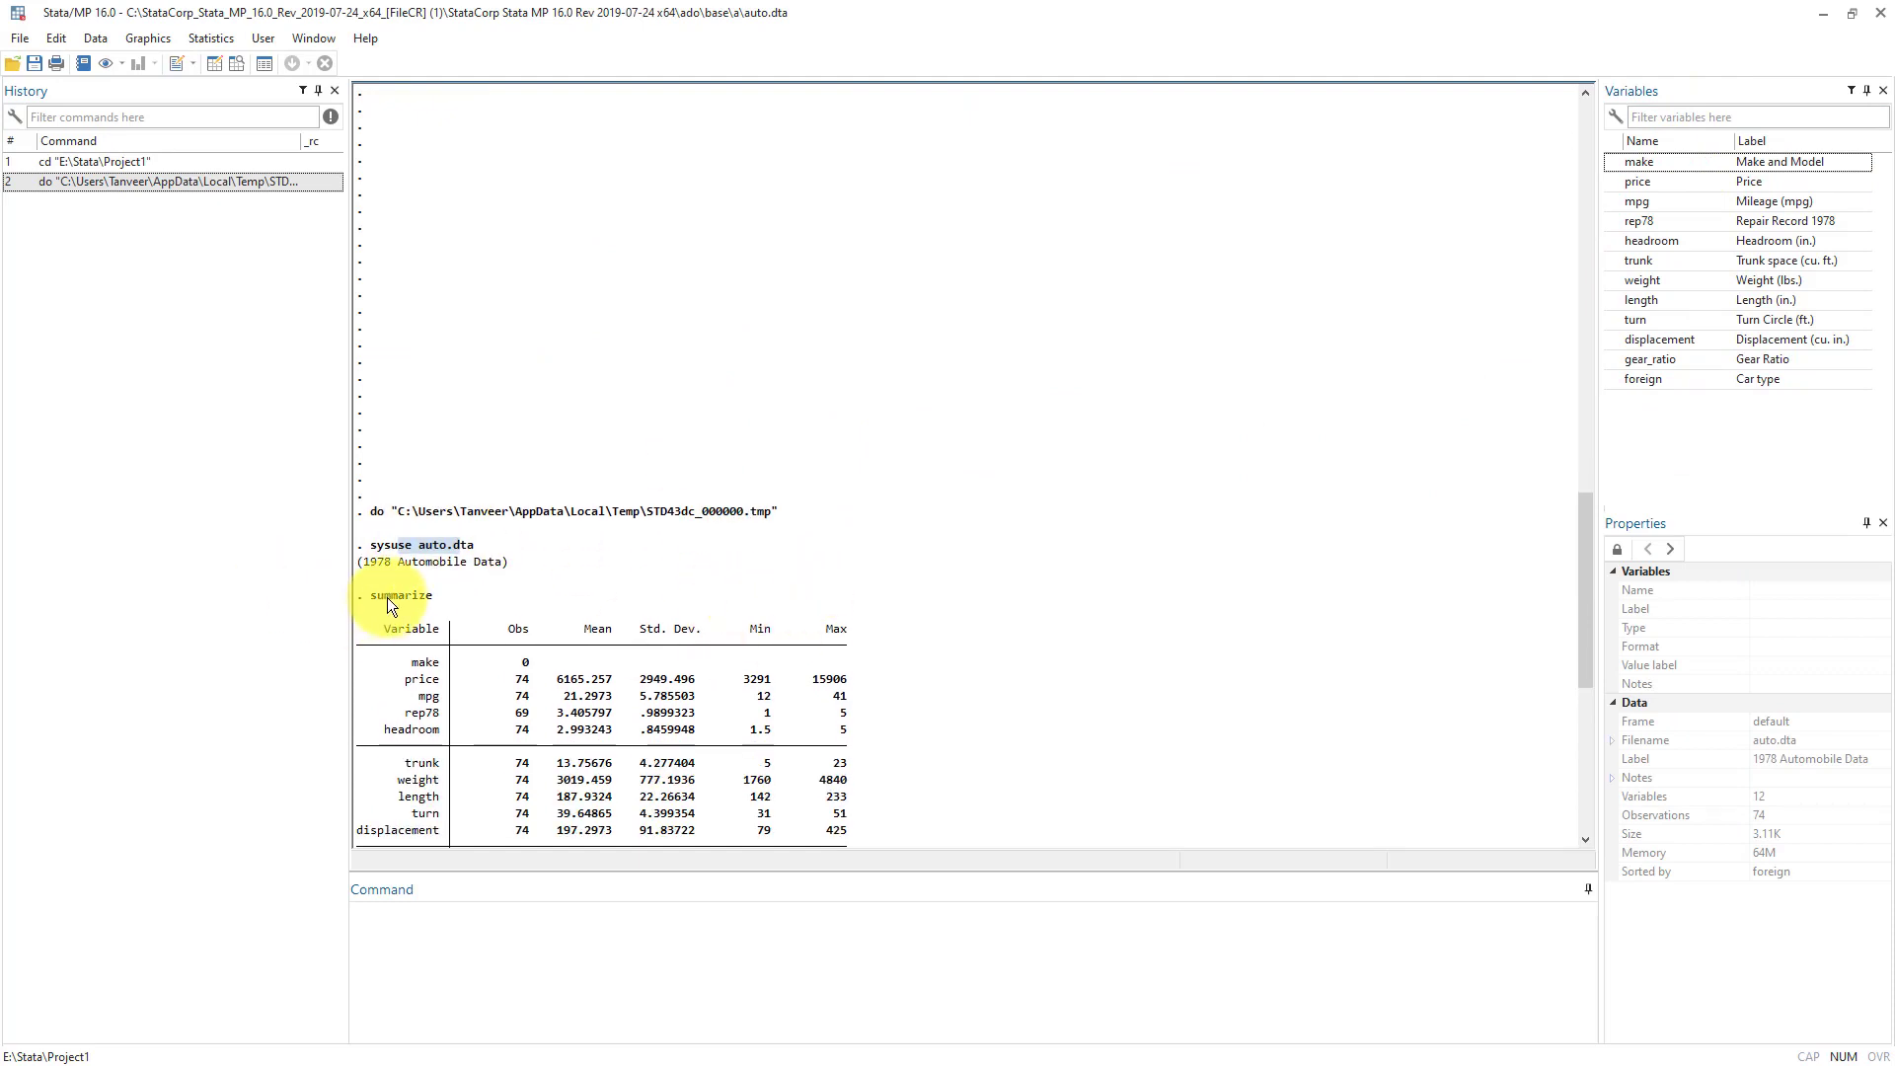
pyautogui.scroll(-9, 559, 608)
pyautogui.moveTo(410, 460); pyautogui.dragTo(549, 464)
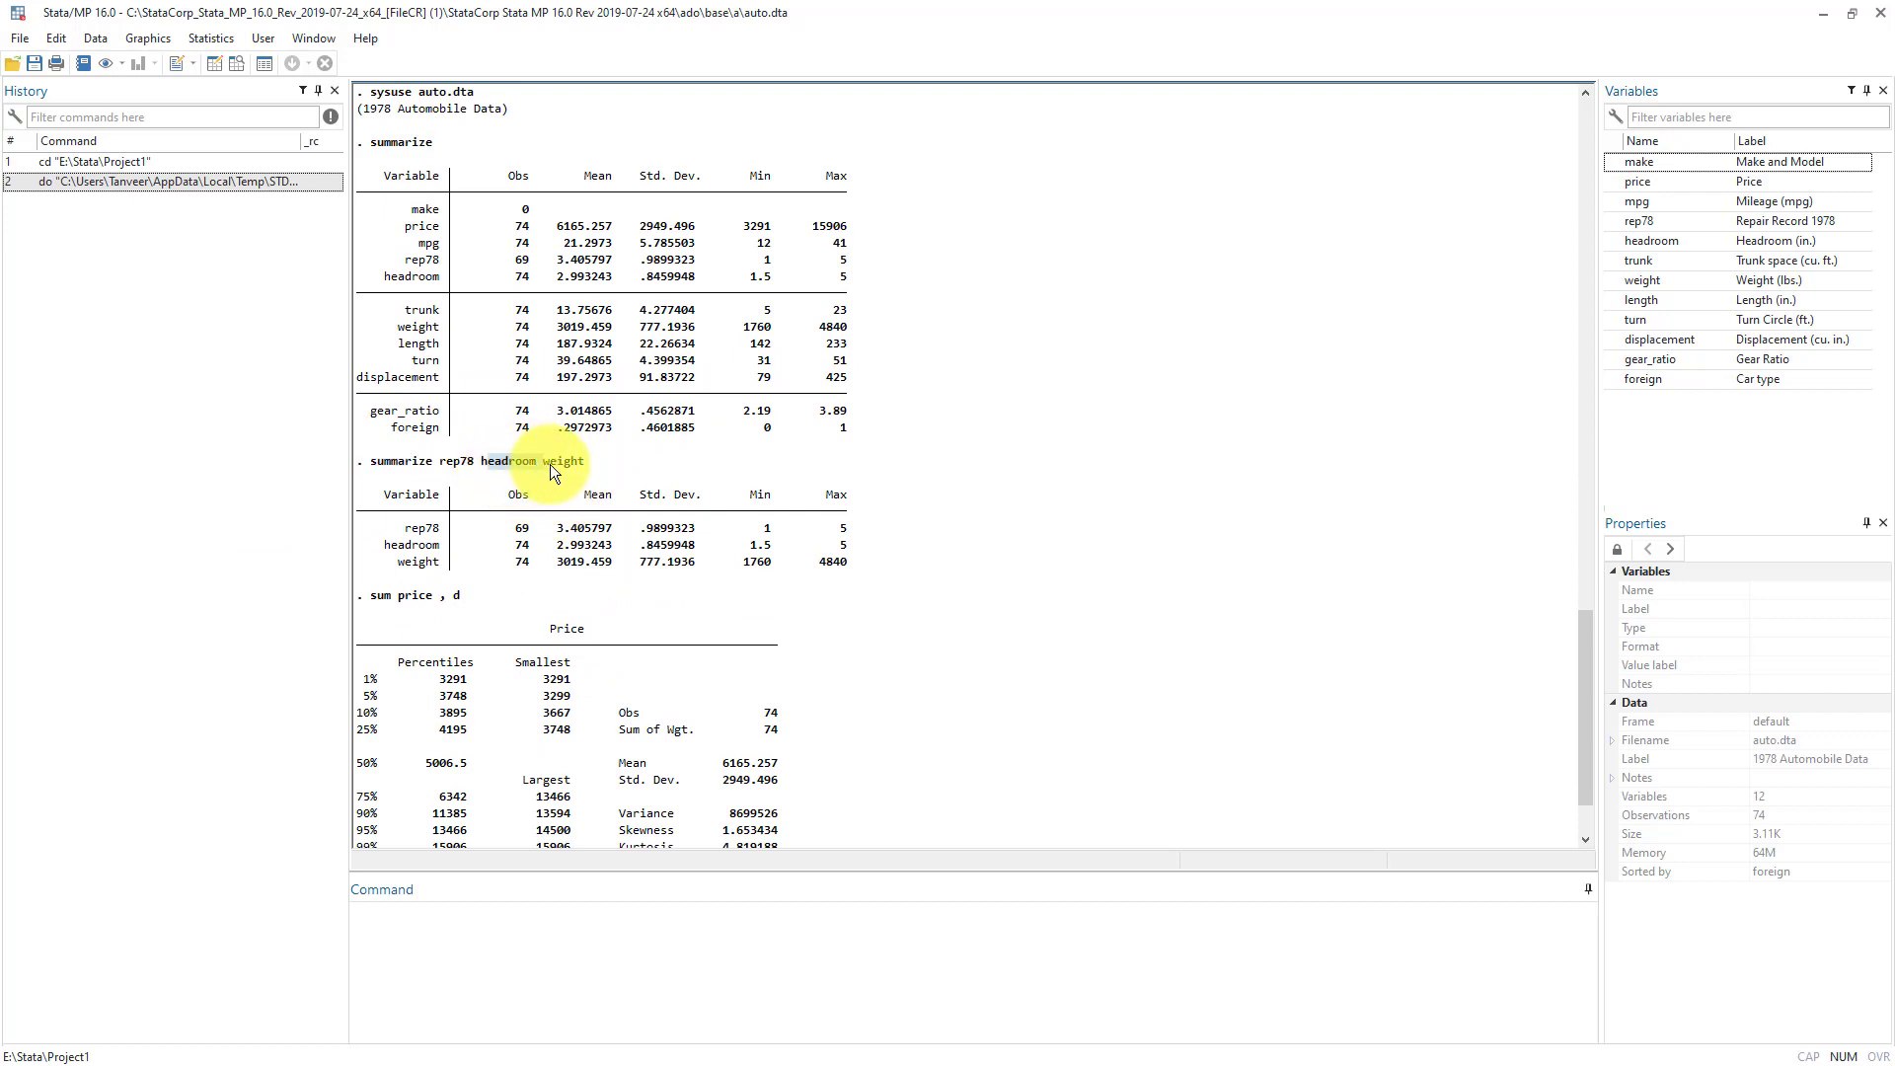
pyautogui.scroll(-2, 637, 570)
pyautogui.moveTo(369, 496); pyautogui.dragTo(783, 749)
pyautogui.click(395, 525)
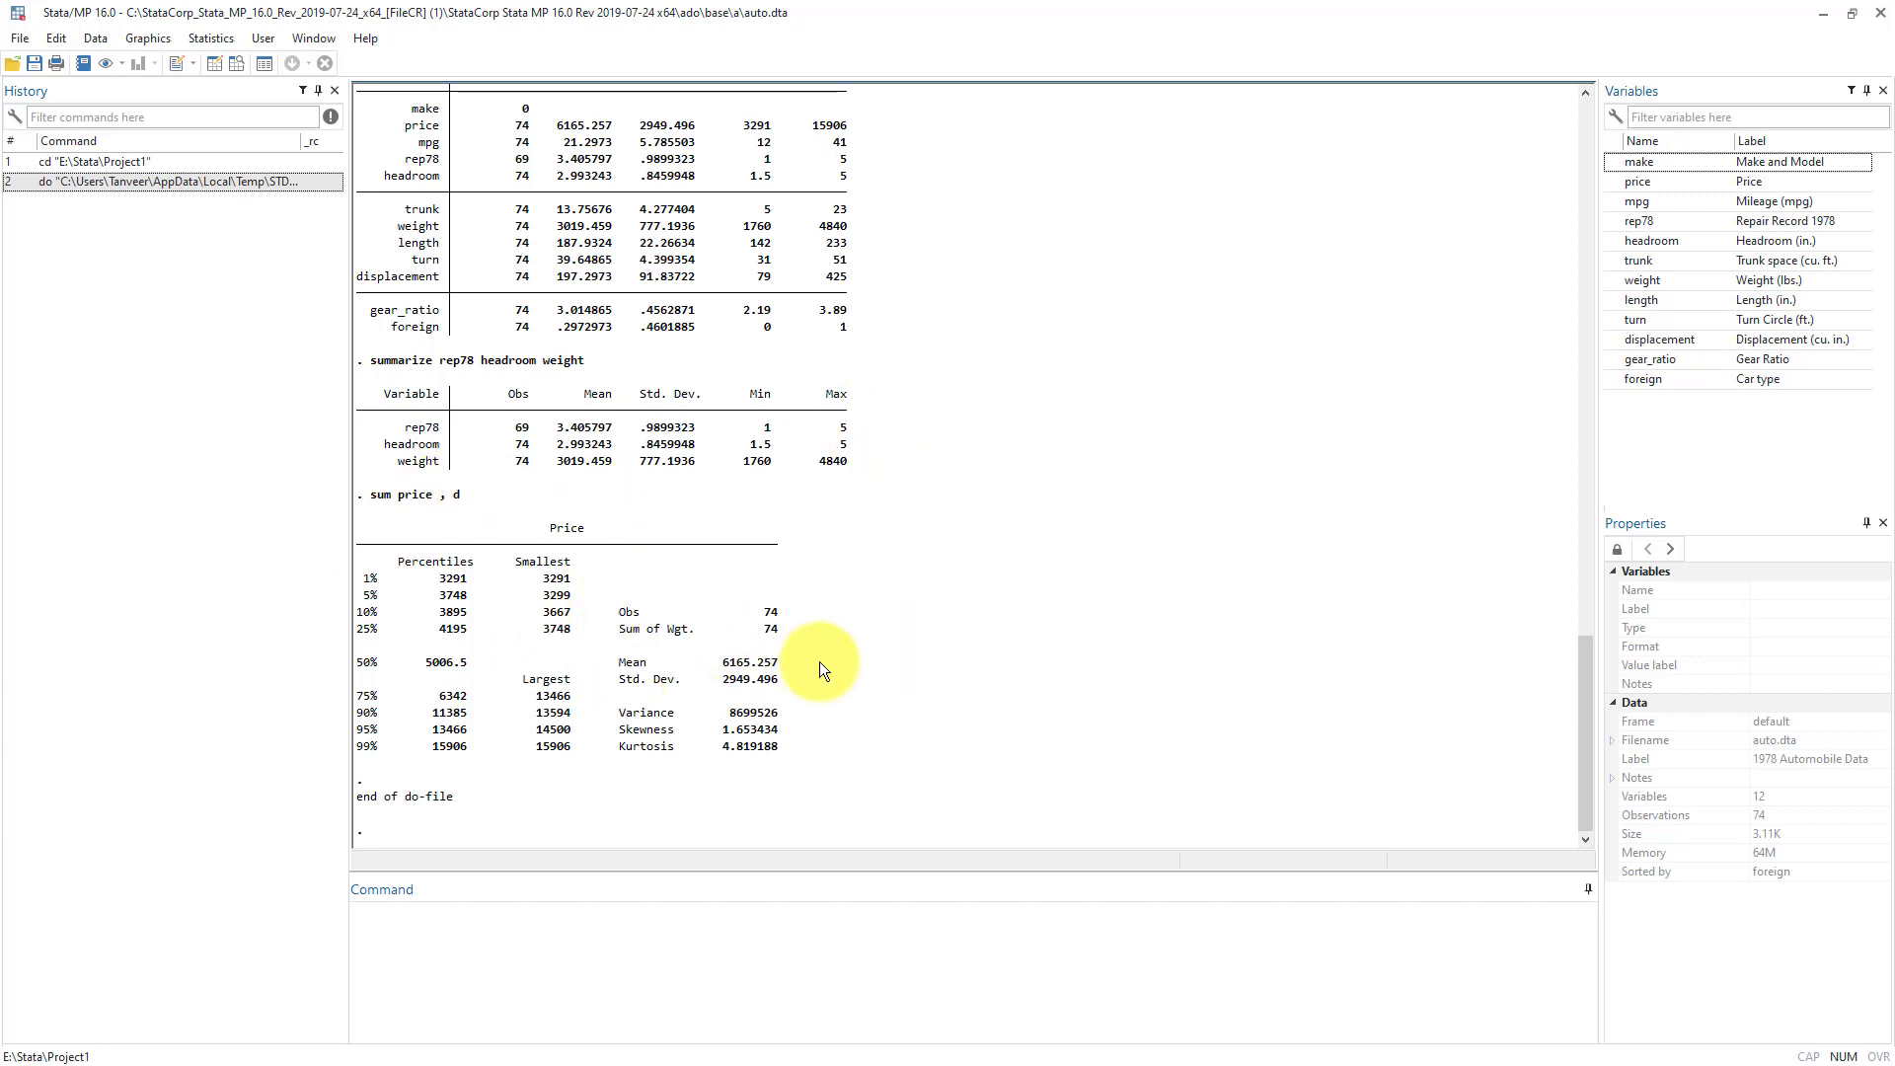
pyautogui.click(495, 947)
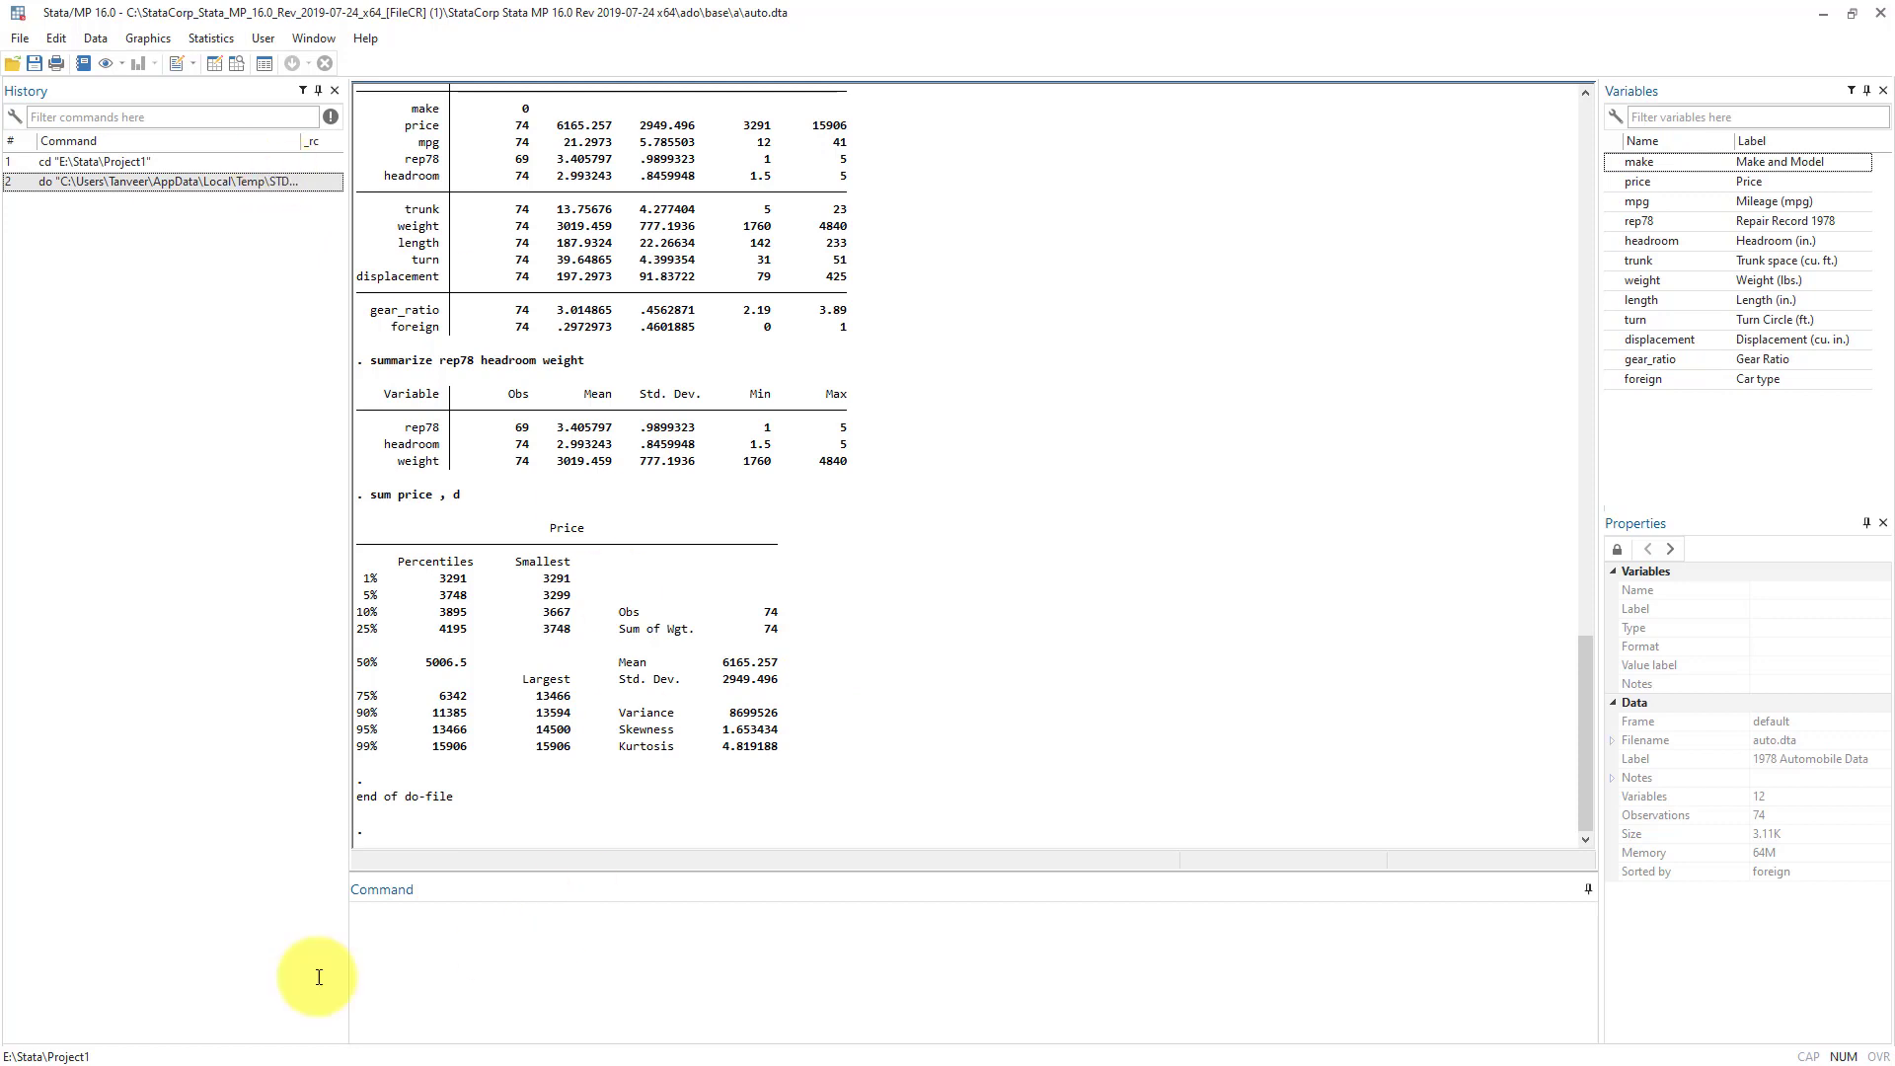
pyautogui.hotkey('alt', 'Tab')
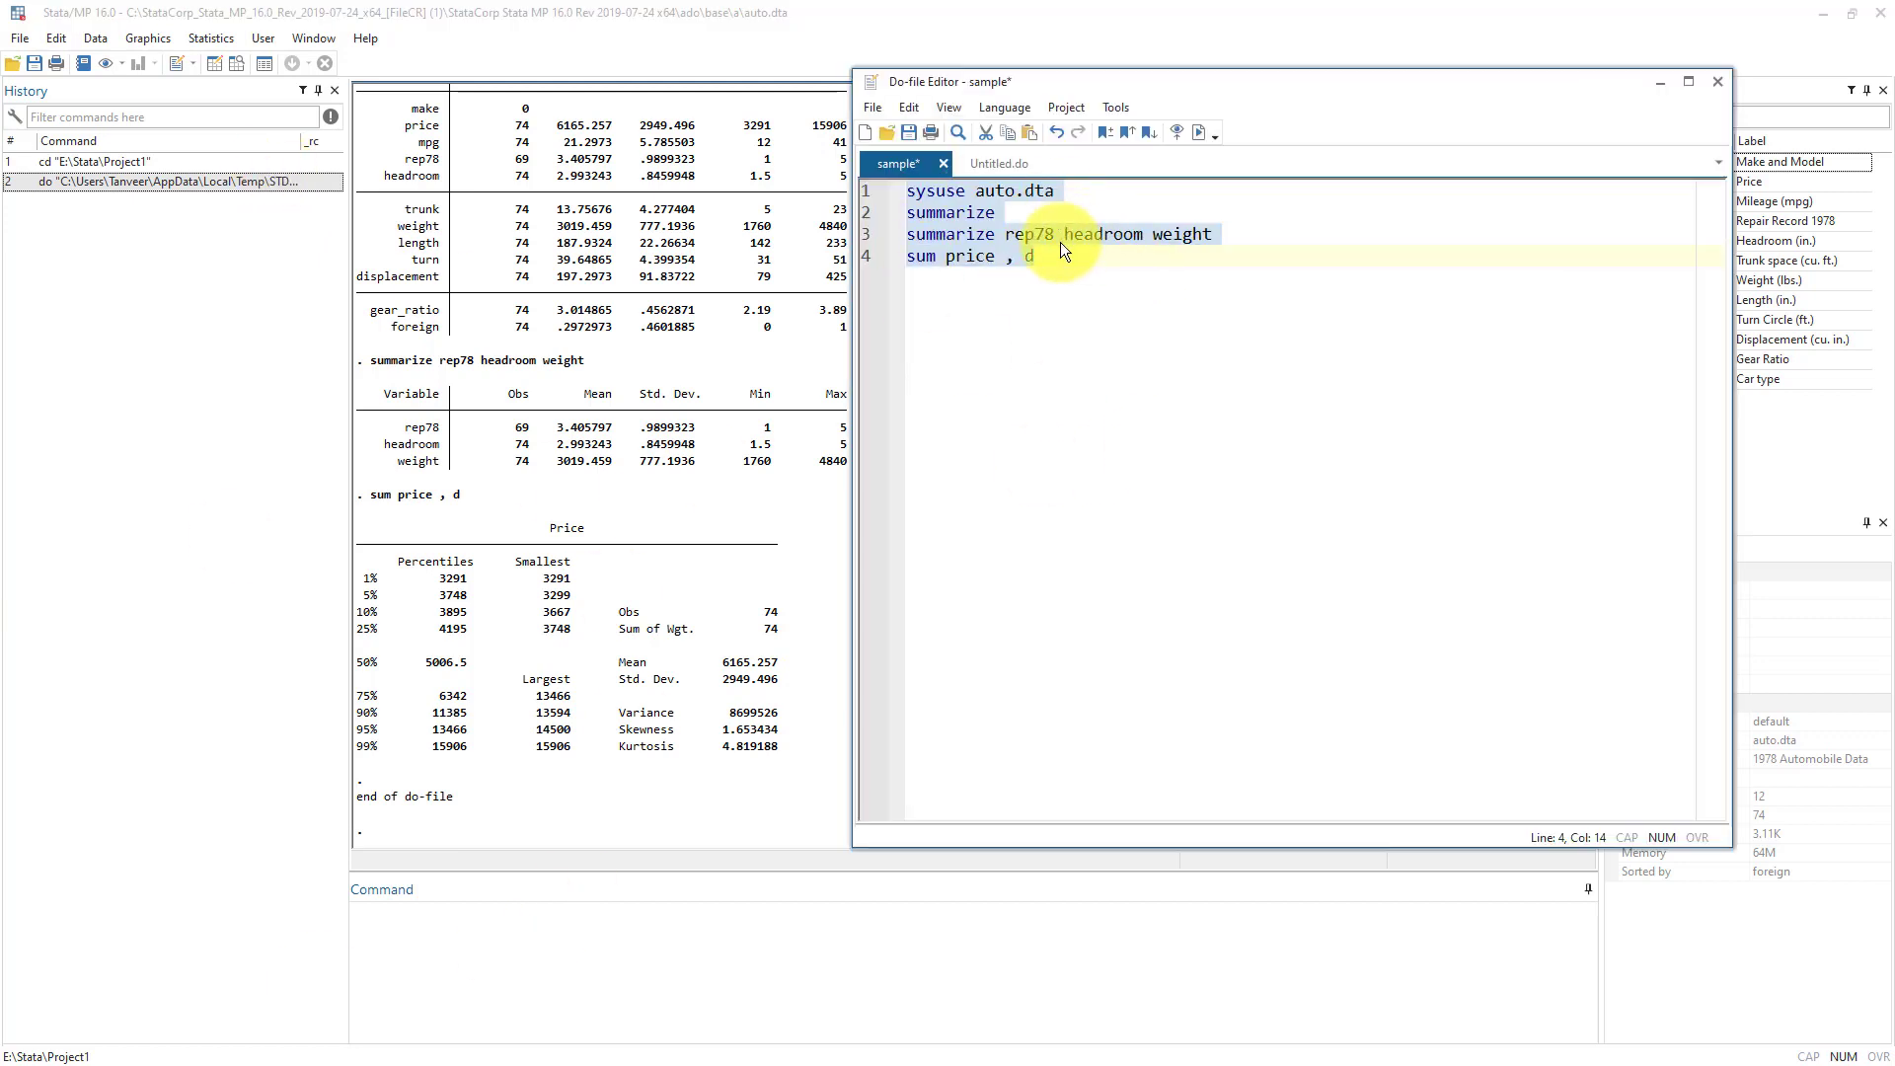